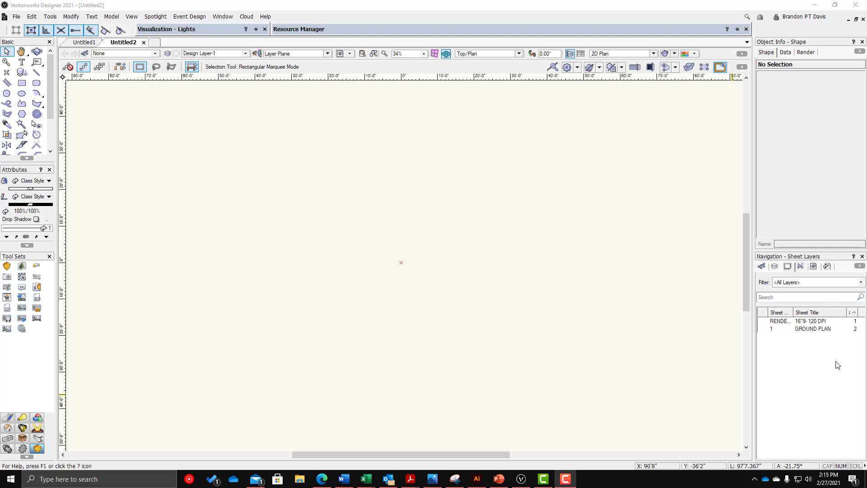
- Paste the copied table photo into the drawing and move it just left of the origin
left_click(400, 235)
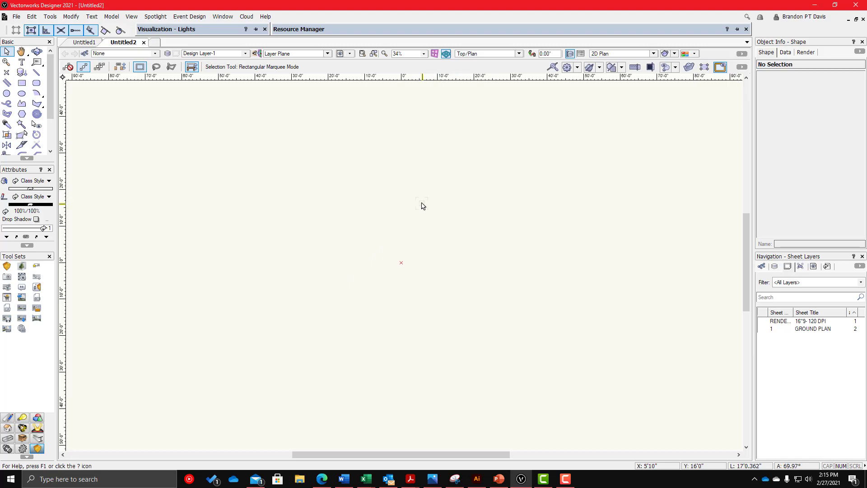
key("ctrl+v")
scroll(381, 232, "up", 4)
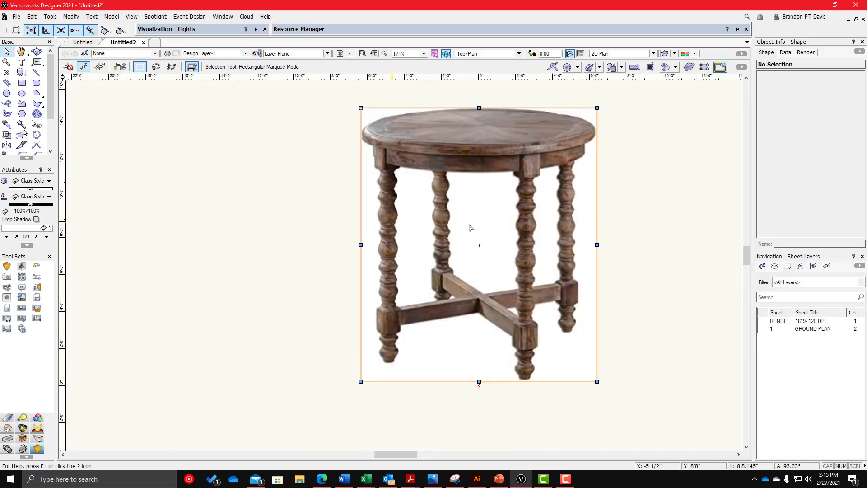
left_click_drag(469, 226, 363, 206)
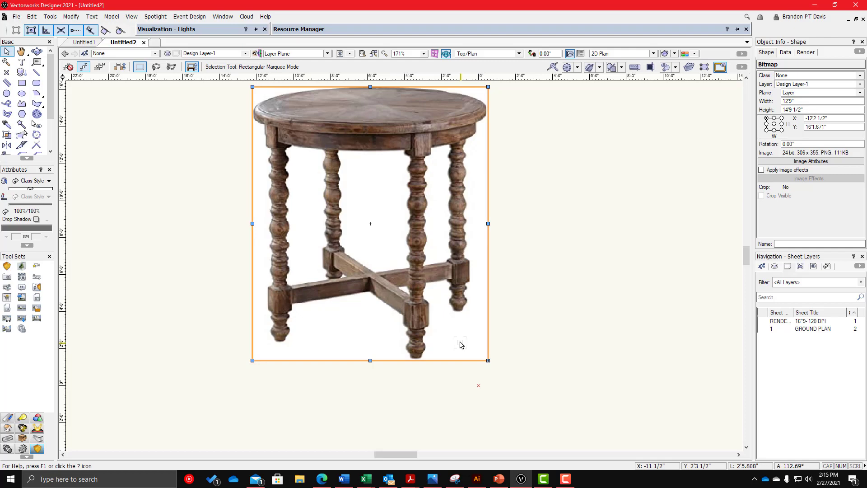
scroll(484, 321, "down", 10)
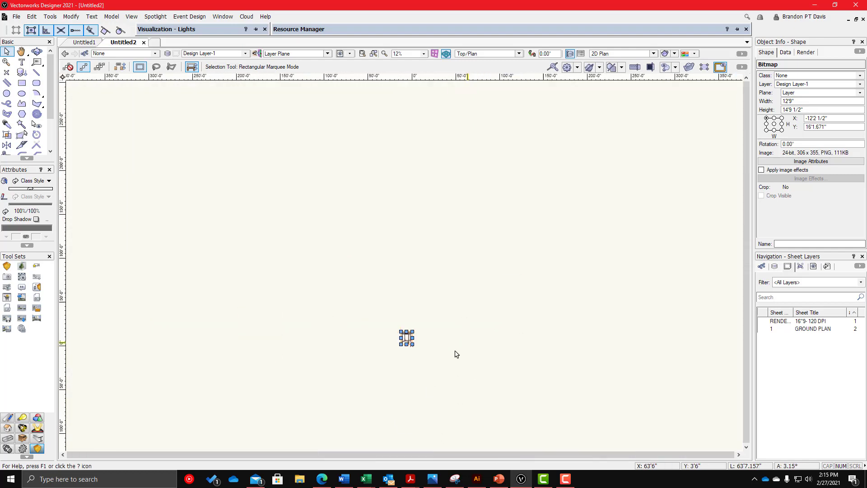
mouse_move(455, 351)
middle_mouse_down()
mouse_move(447, 384)
mouse_move(402, 367)
middle_mouse_up()
scroll(402, 367, "up", 1)
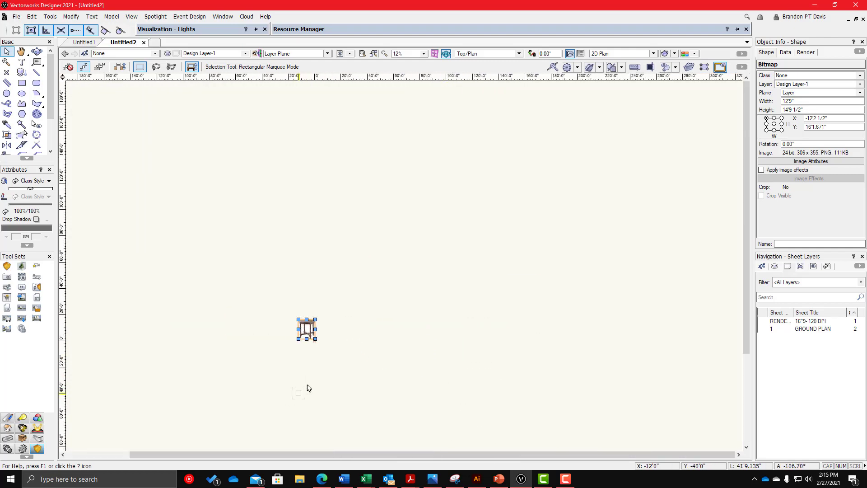
scroll(302, 335, "up", 5)
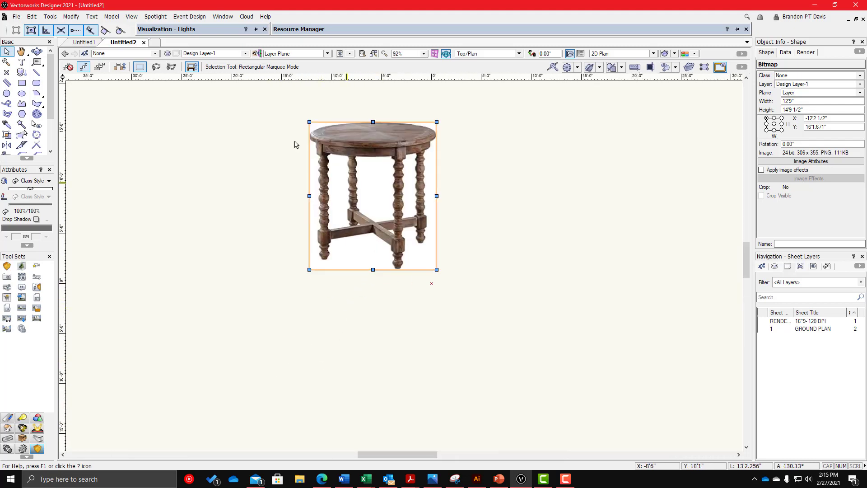
- Save the drawing under the file name Table Project in the VWX Files folder
left_click(16, 17)
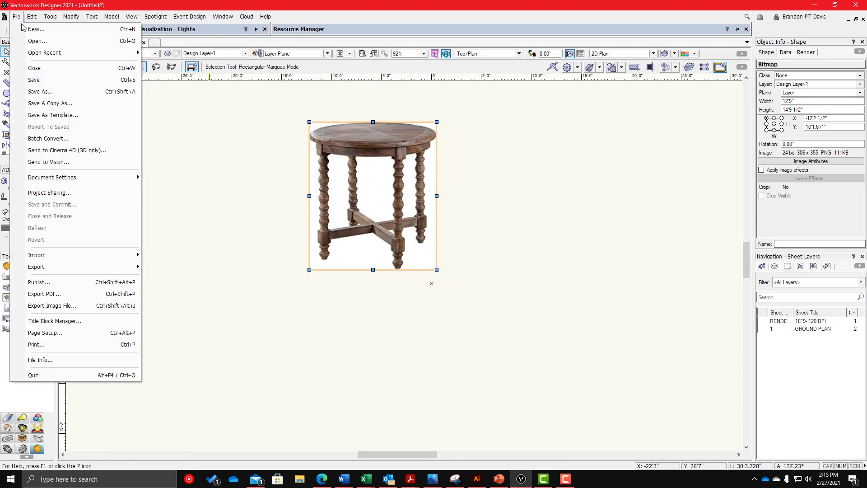
left_click(40, 91)
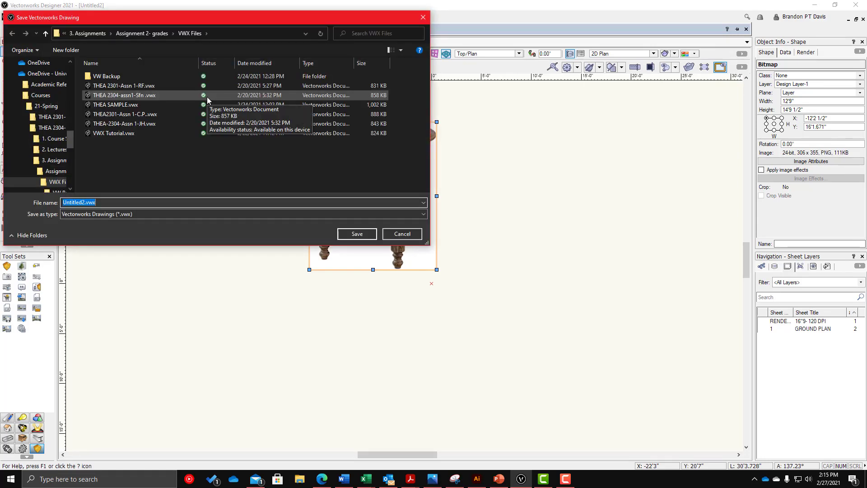
type("Table Project")
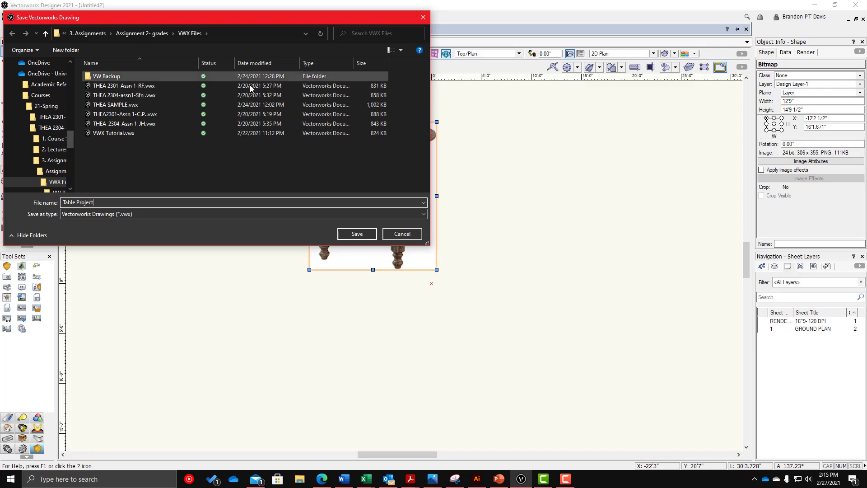
left_click(359, 233)
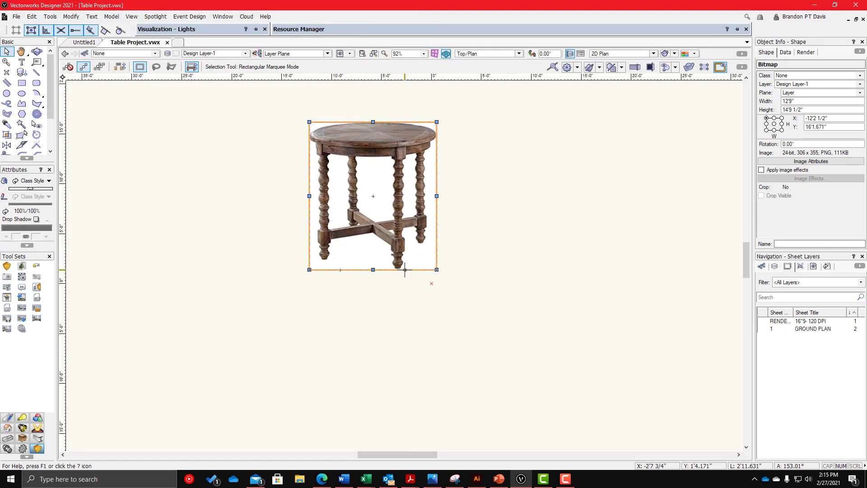
- Move the table photo so that it sits just right of the drawing origin
left_click(534, 191)
left_click_drag(379, 201, 517, 207)
scroll(480, 167, "up", 3)
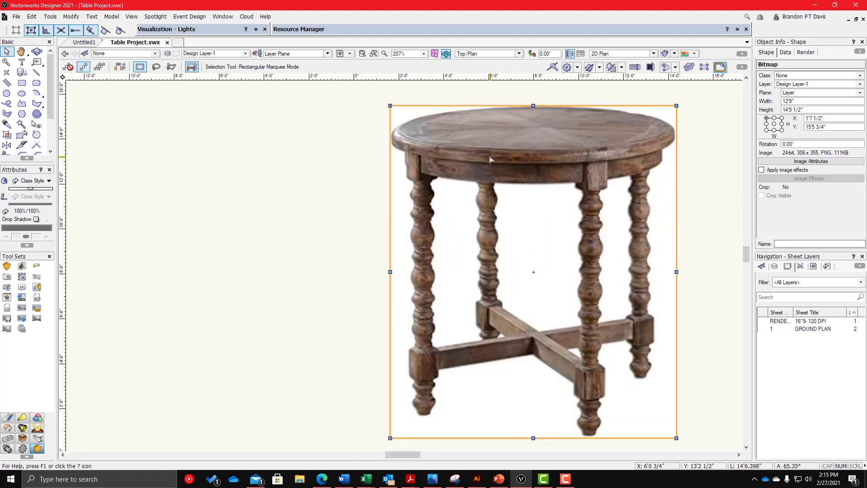
scroll(469, 171, "down", 3)
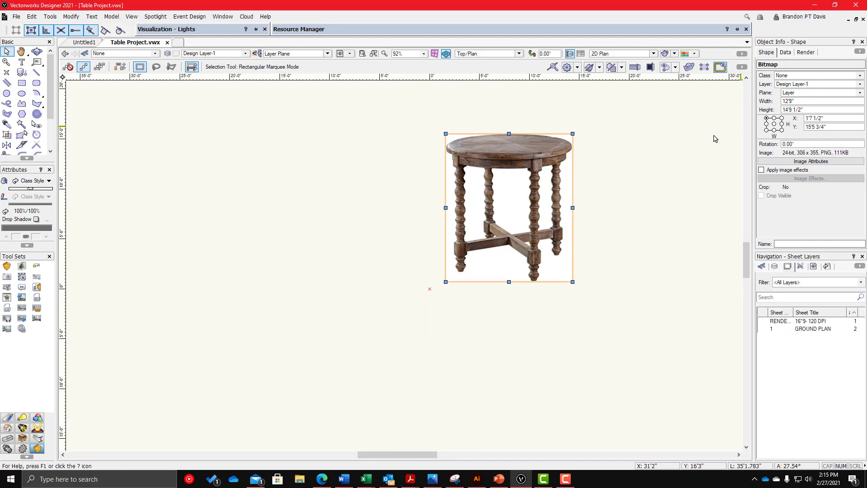
scroll(528, 169, "up", 1)
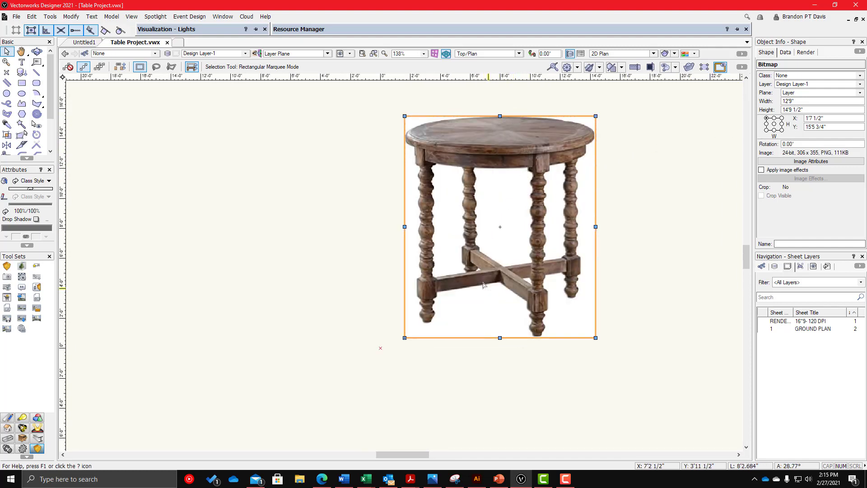
- Scale the table photo symmetrically by distance, picking the front leg's foot and the tabletop edge above it as the current distance
left_click(76, 19)
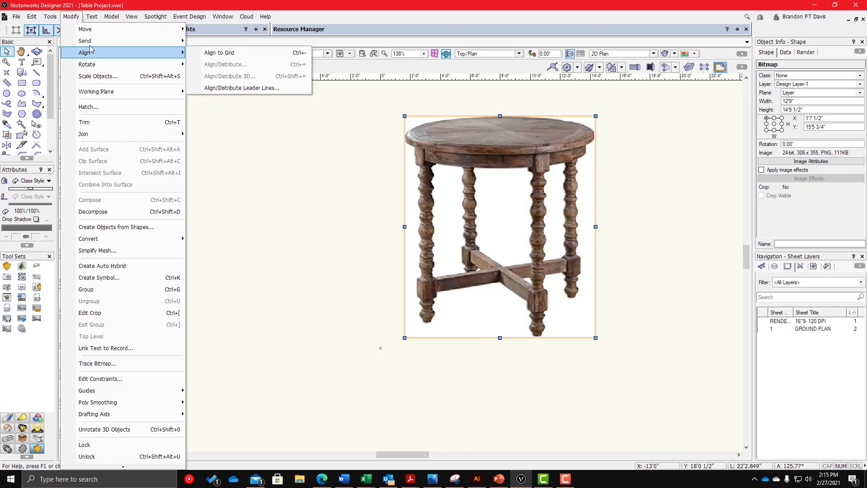
left_click(94, 76)
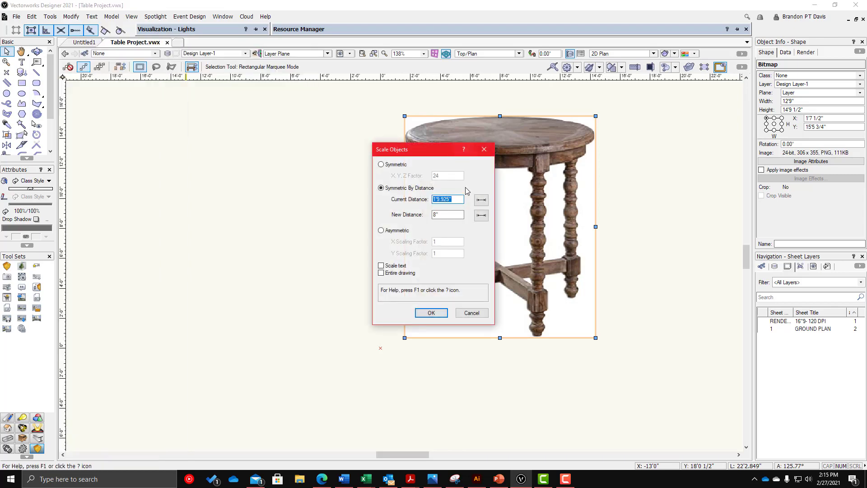
left_click(479, 201)
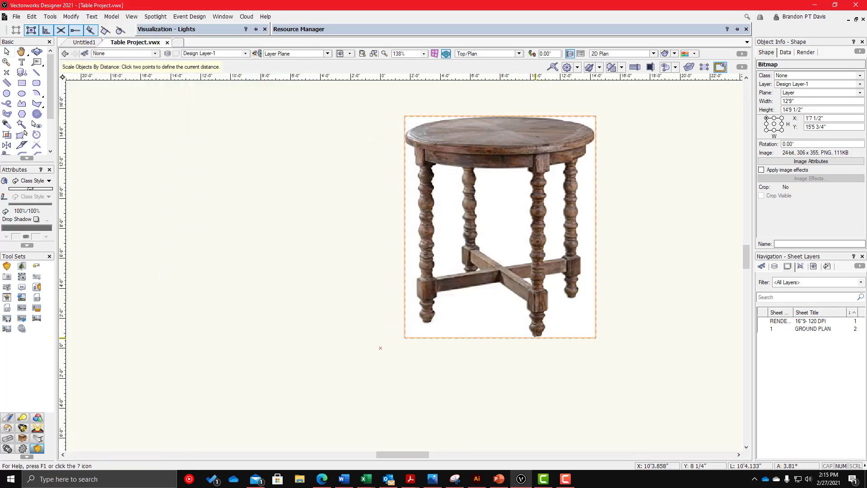
left_click(536, 336)
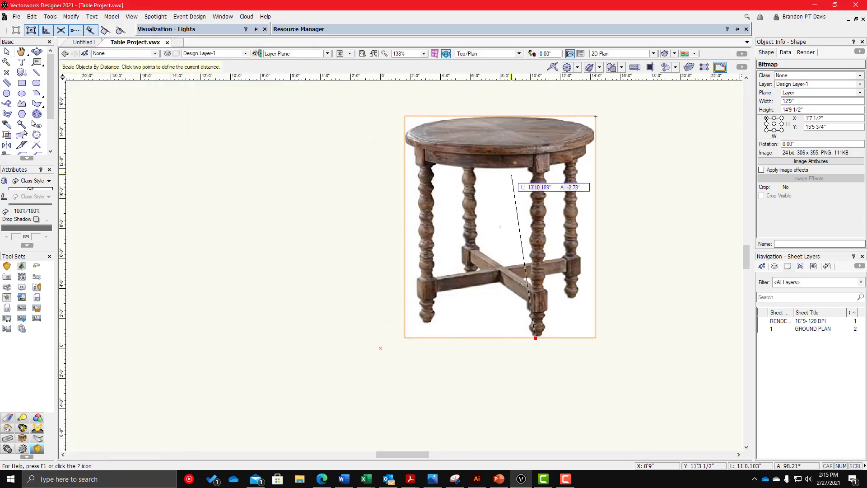
left_click(535, 145)
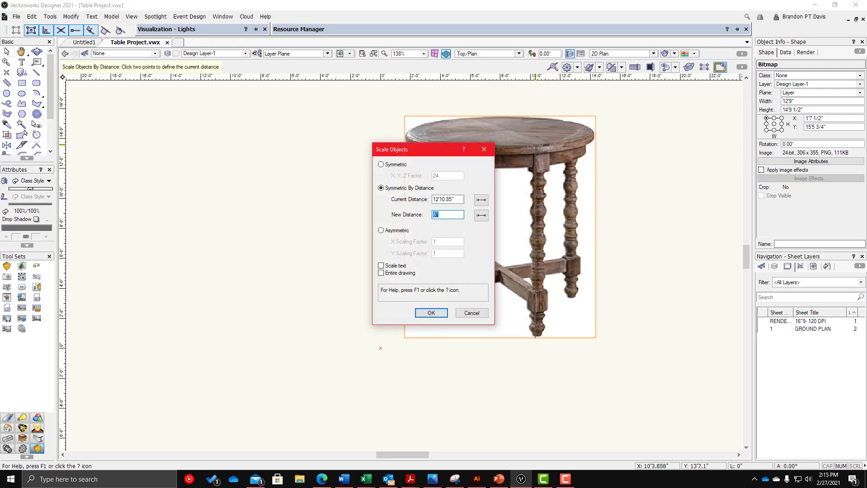
key("Return")
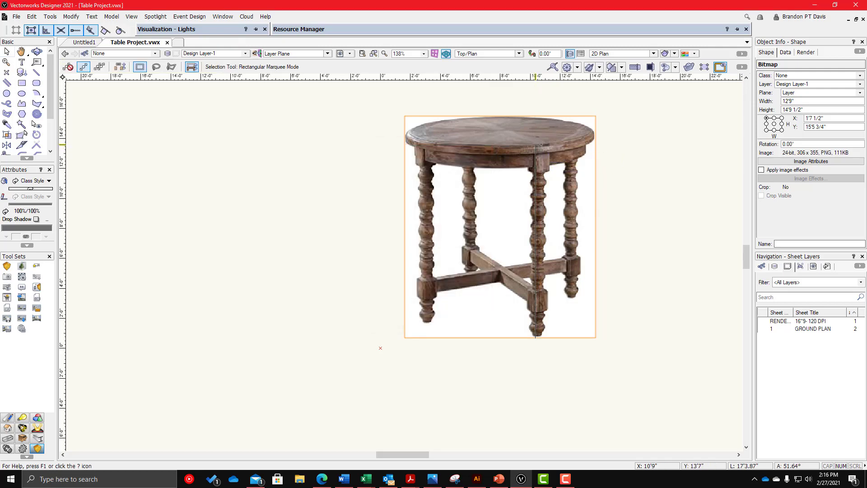
- Move the scaled table photo back close to the right of the origin and deselect it
scroll(507, 210, "up", 2)
left_click_drag(504, 212, 341, 228)
scroll(437, 196, "down", 2)
scroll(384, 335, "up", 4)
left_click(507, 217)
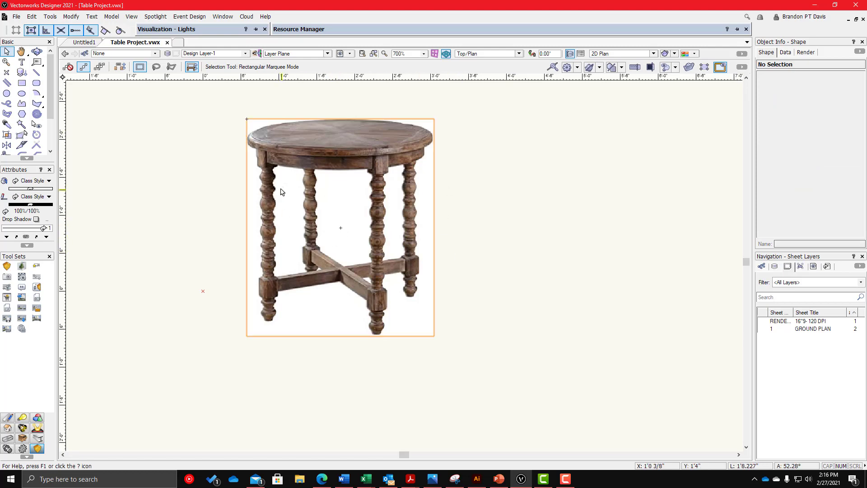
- Examine the tabletop, turned legs and crossed stretchers in the table photo
scroll(272, 188, "up", 1)
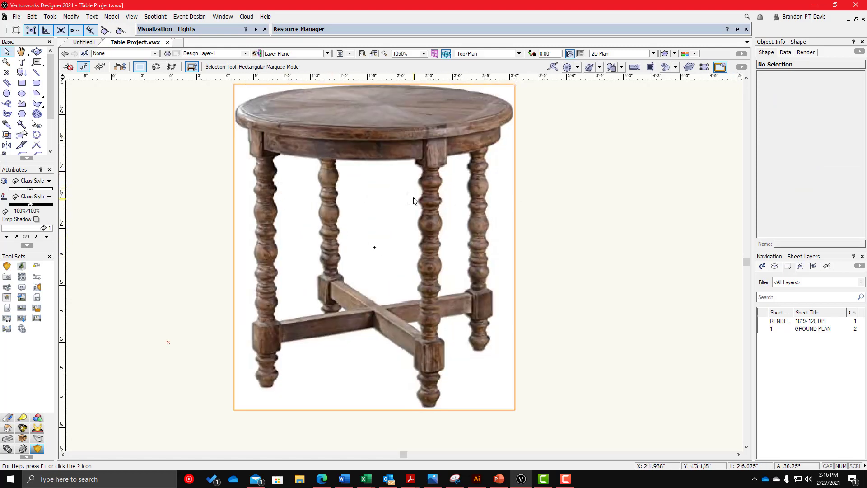
scroll(401, 203, "down", 1)
scroll(336, 215, "up", 1)
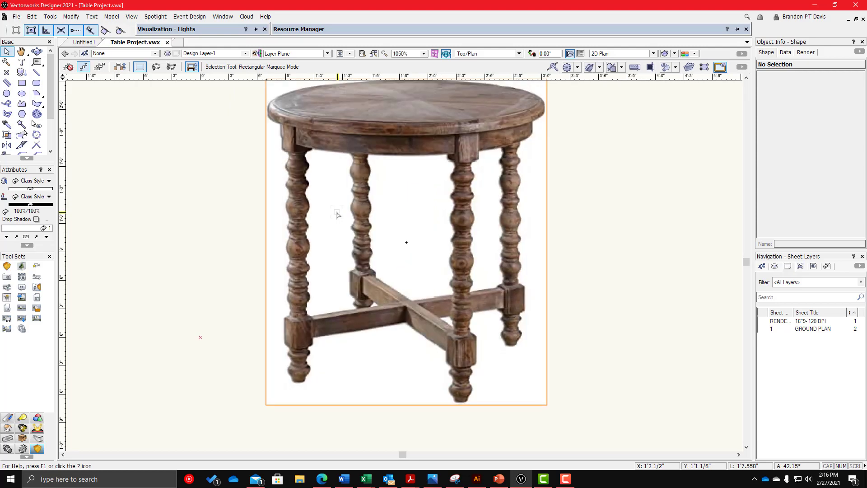
scroll(399, 245, "up", 1)
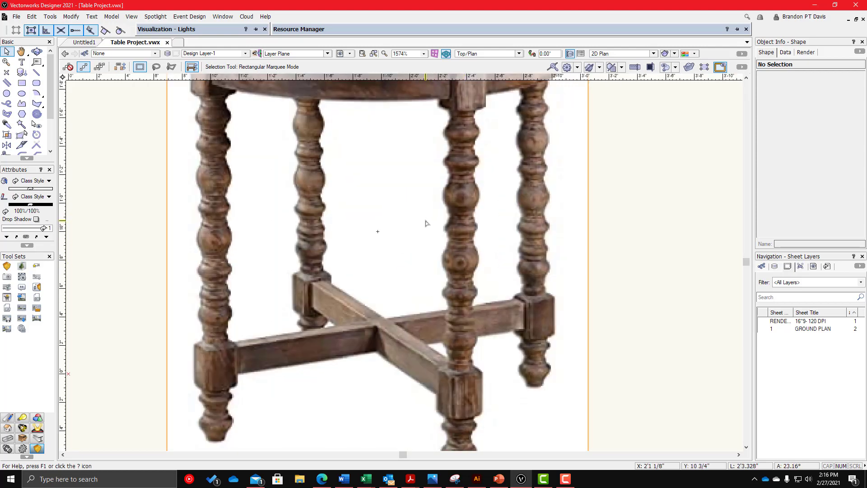
scroll(425, 228, "down", 2)
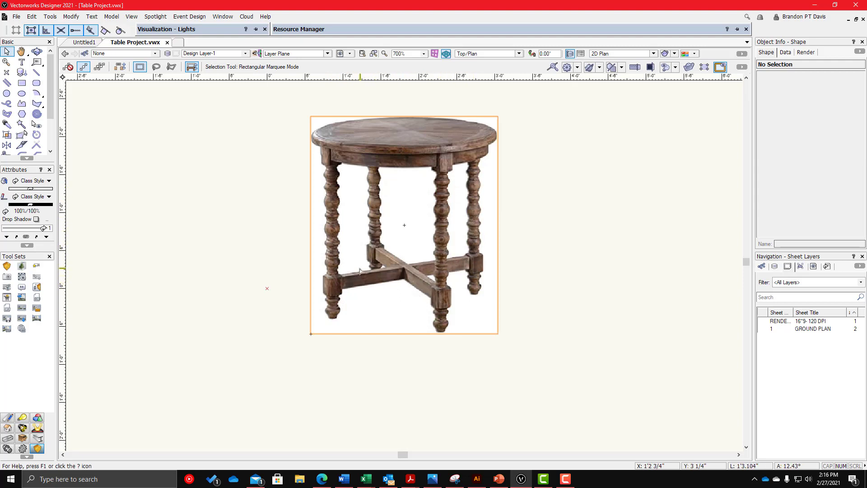
scroll(361, 262, "down", 1)
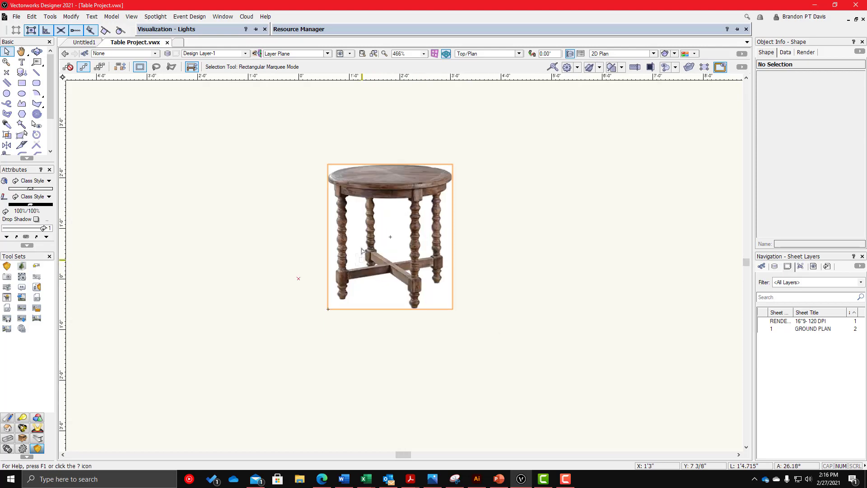
scroll(362, 249, "up", 1)
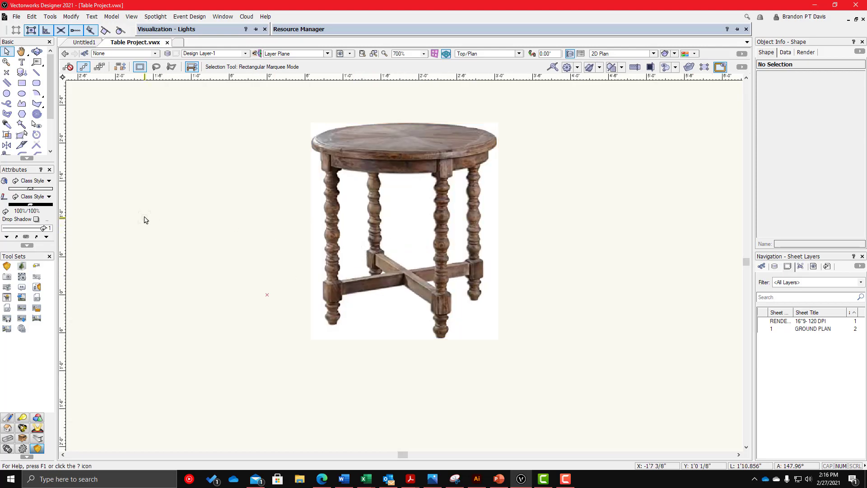
scroll(304, 257, "down", 1)
scroll(397, 244, "up", 1)
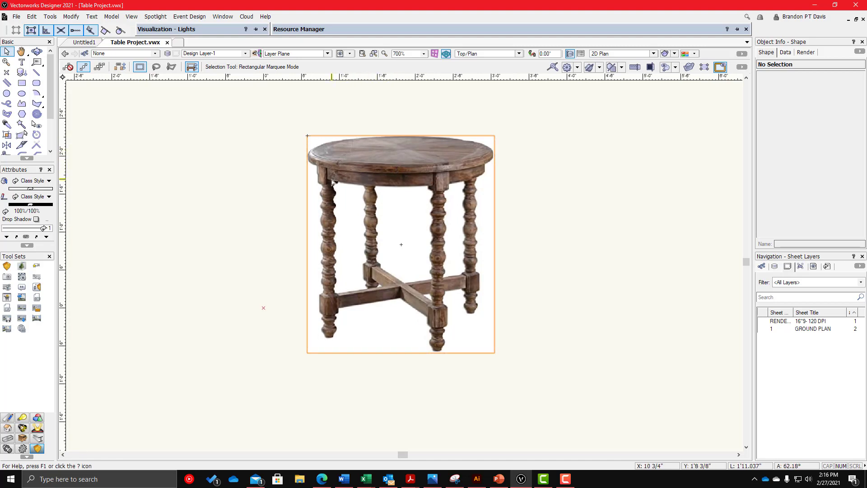
- Draw a circle by diameter across the tabletop from its left edge to its right edge, about 2'5.2" in diameter
key("6")
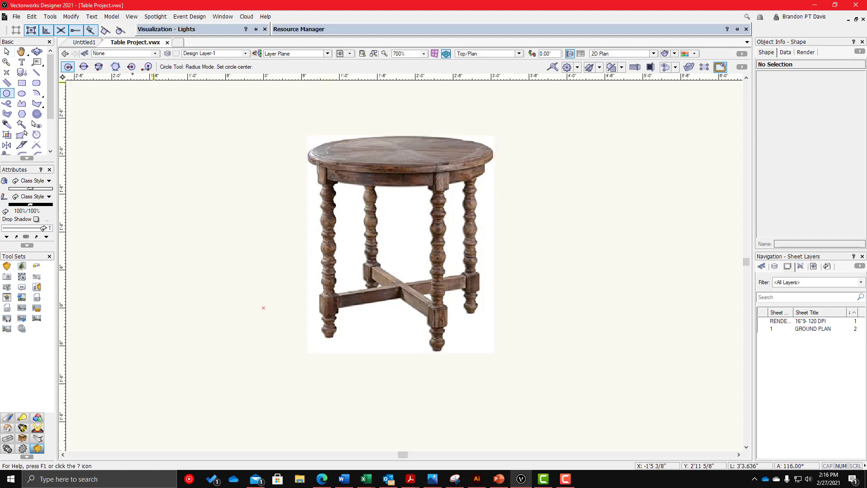
left_click(83, 67)
left_click(307, 157)
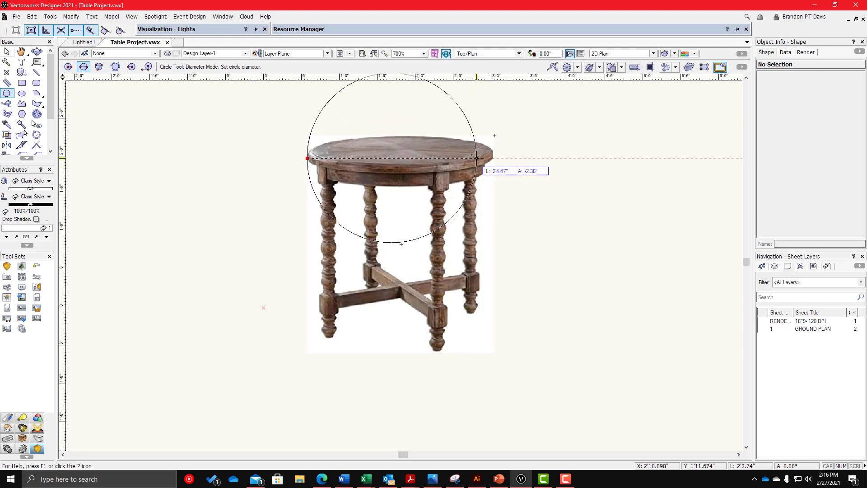
scroll(494, 158, "up", 2)
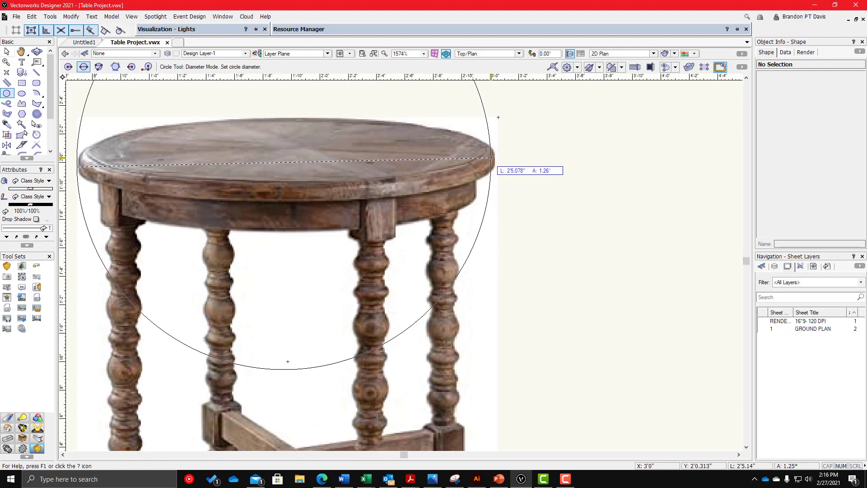
left_click(492, 159)
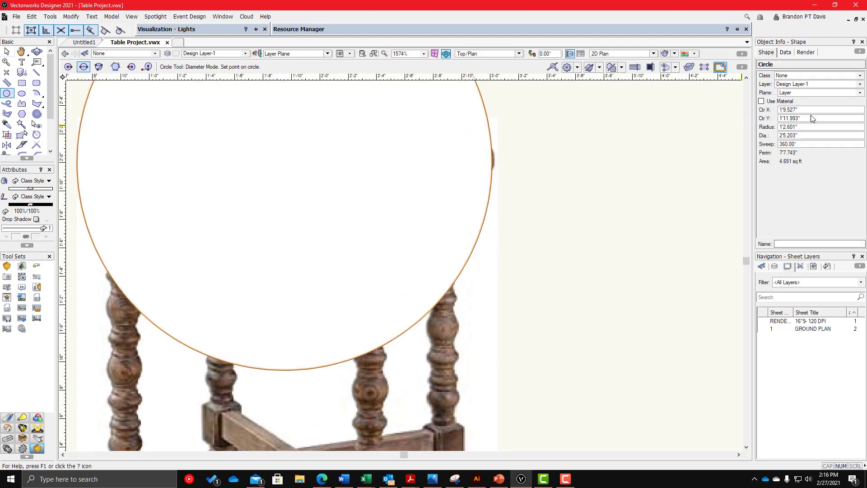
- Set the tabletop circle's diameter to 2'5"
left_click(804, 137)
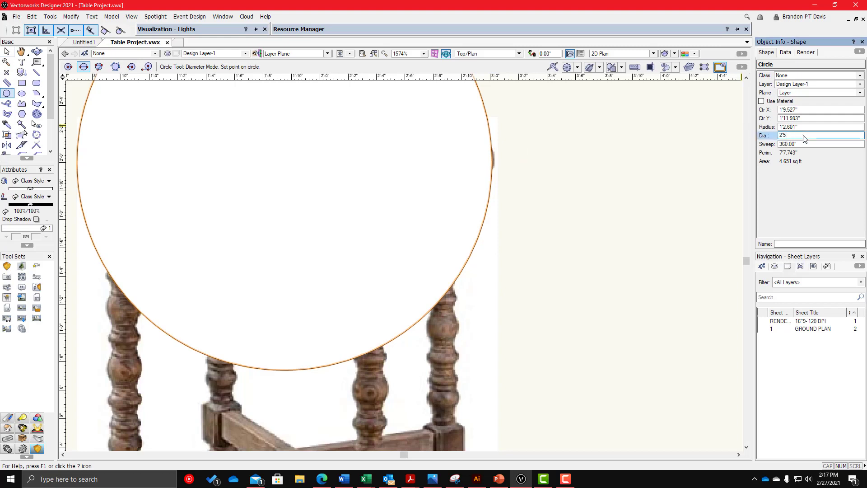
key("Return")
scroll(413, 169, "down", 3)
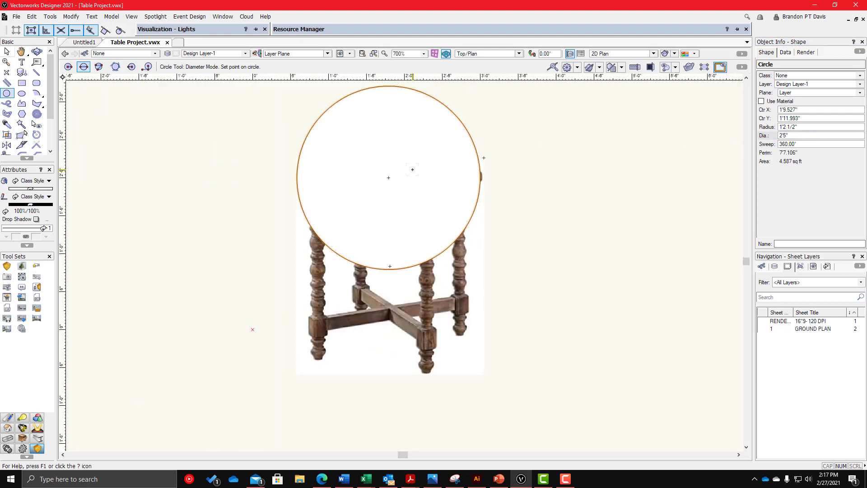
- Move the tabletop circle straight up until it is clear of the table photo, and deselect it
key("x")
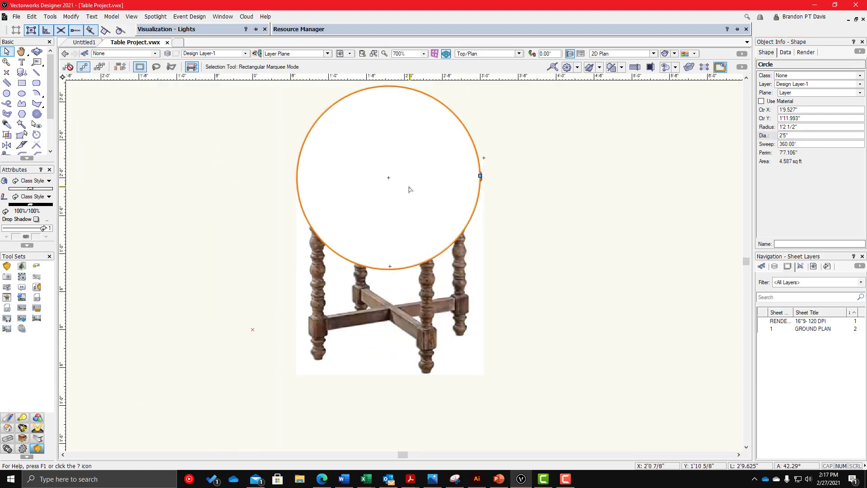
left_click_drag(389, 177, 393, 149)
scroll(391, 249, "down", 3)
scroll(390, 250, "up", 2)
scroll(391, 249, "up", 1)
scroll(404, 242, "down", 3)
left_click(427, 186)
scroll(409, 222, "up", 2)
scroll(422, 177, "down", 1)
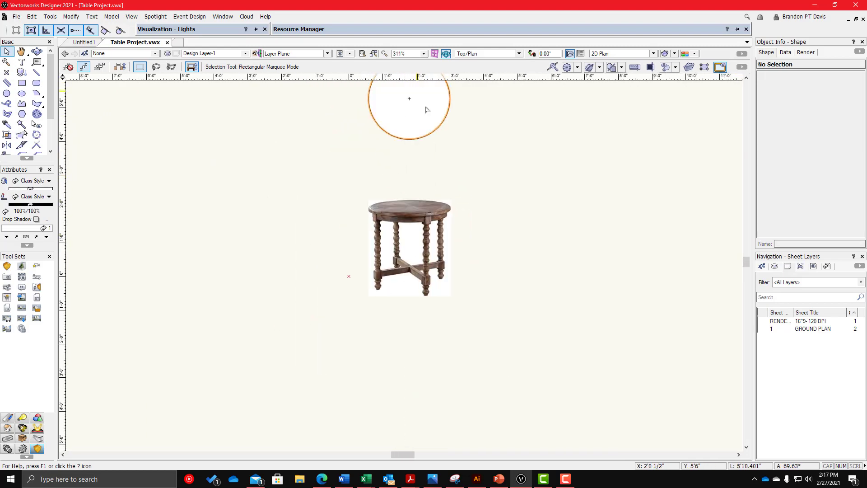
- Copy the tabletop circle straight down onto the tabletop in the table photo
left_click(409, 99)
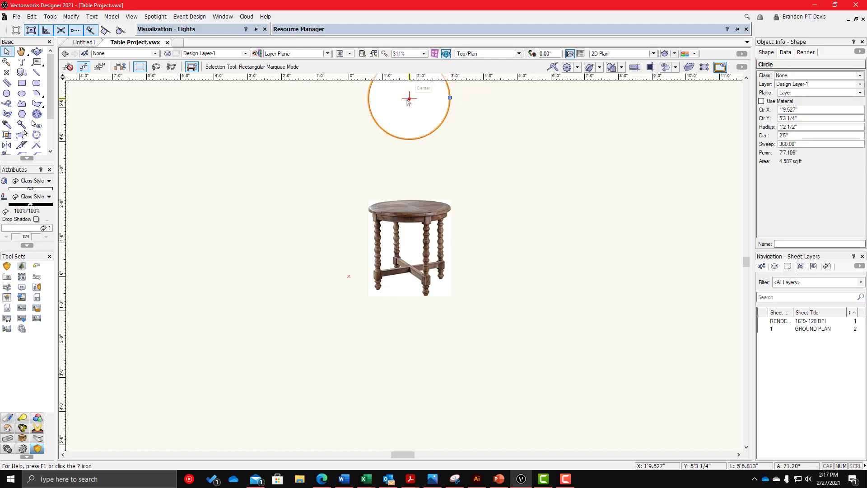
left_click_drag(409, 99, 409, 214)
scroll(422, 230, "up", 3)
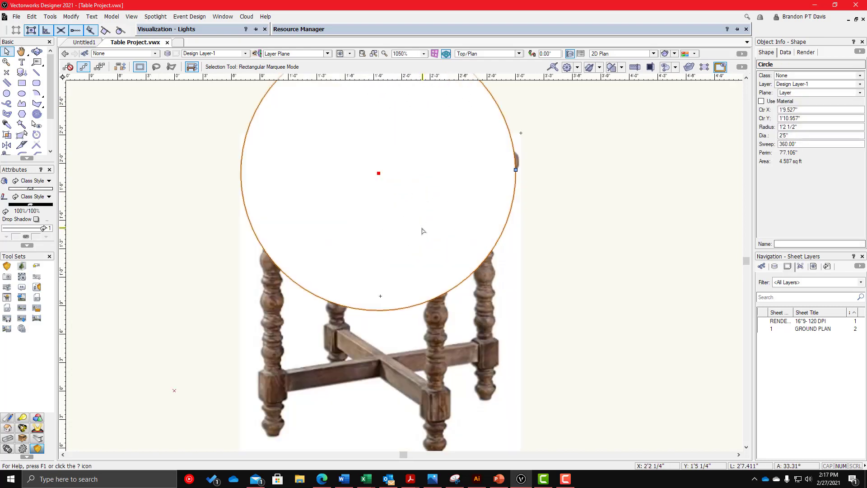
scroll(448, 181, "up", 1)
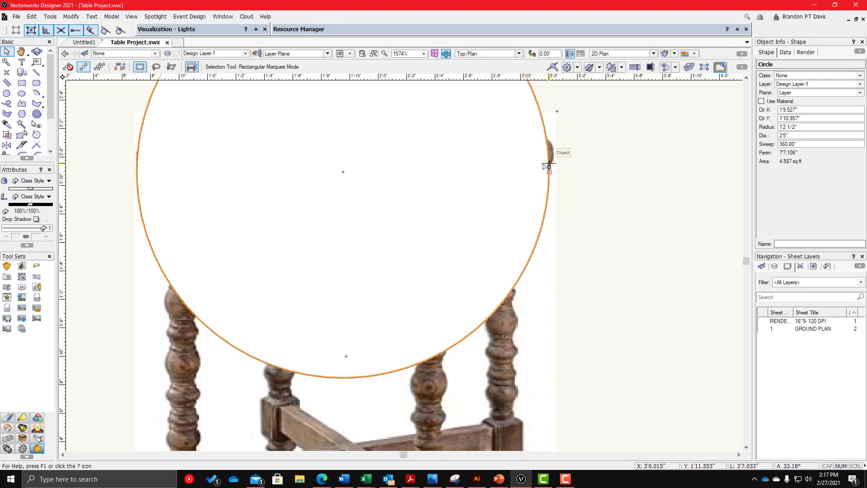
- Shrink the copied circle to the outer edge of the table's apron and set its radius to 1'1 1/2"
left_click_drag(549, 169, 534, 183)
scroll(527, 176, "up", 1)
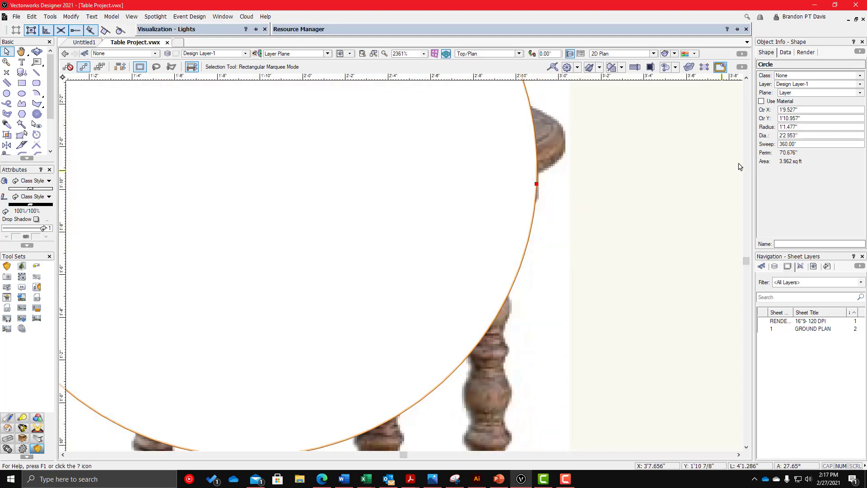
left_click(802, 127)
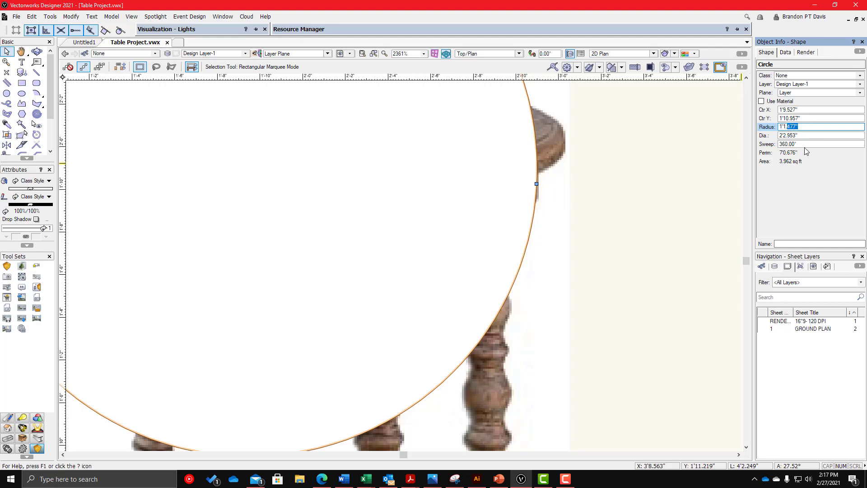
key("Return")
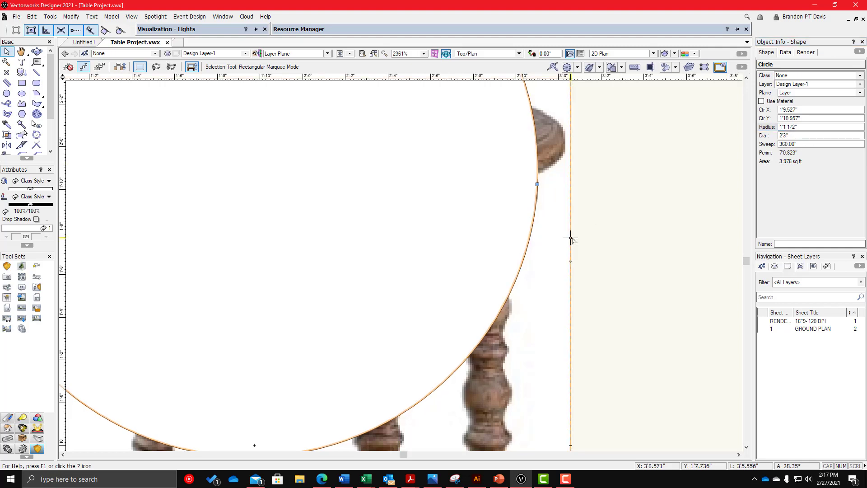
- Move the smaller circle up so it is concentric with the tabletop circle, and deselect it
scroll(571, 236, "down", 4)
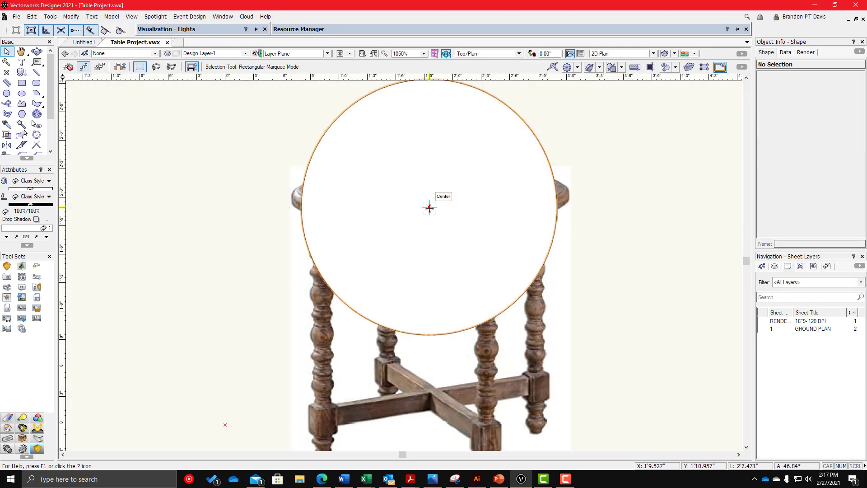
scroll(490, 261, "down", 4)
left_click_drag(430, 207, 470, 171)
scroll(482, 176, "up", 3)
left_click(308, 185)
scroll(308, 186, "down", 2)
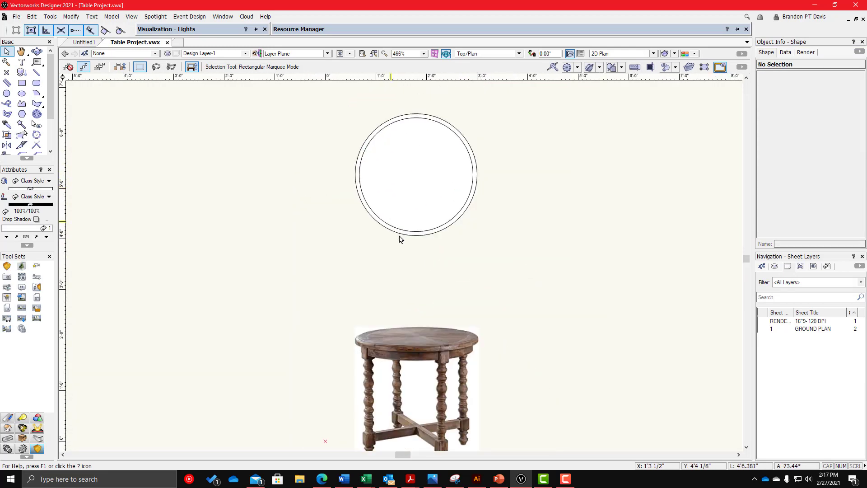
- Examine how the apron and the square leg tops meet the underside of the tabletop in the photo
scroll(399, 239, "up", 2)
scroll(424, 201, "down", 2)
left_click(429, 343)
scroll(430, 340, "up", 2)
scroll(429, 339, "down", 2)
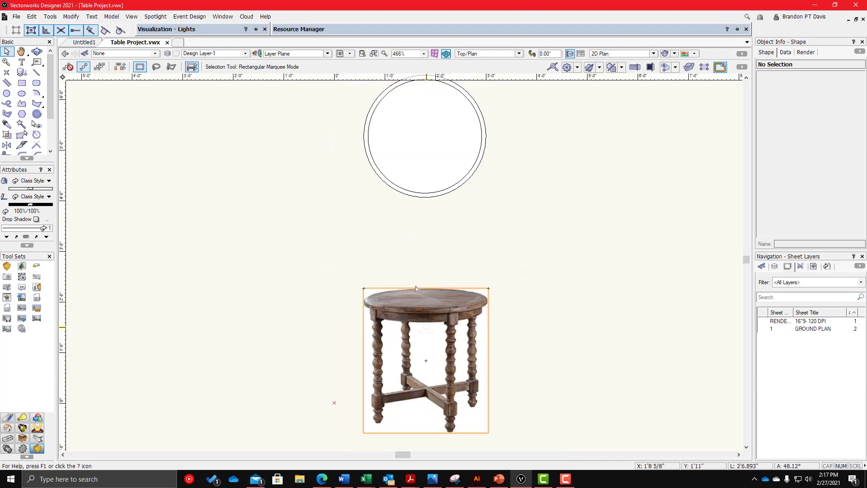
scroll(419, 318, "up", 2)
scroll(429, 375, "up", 1)
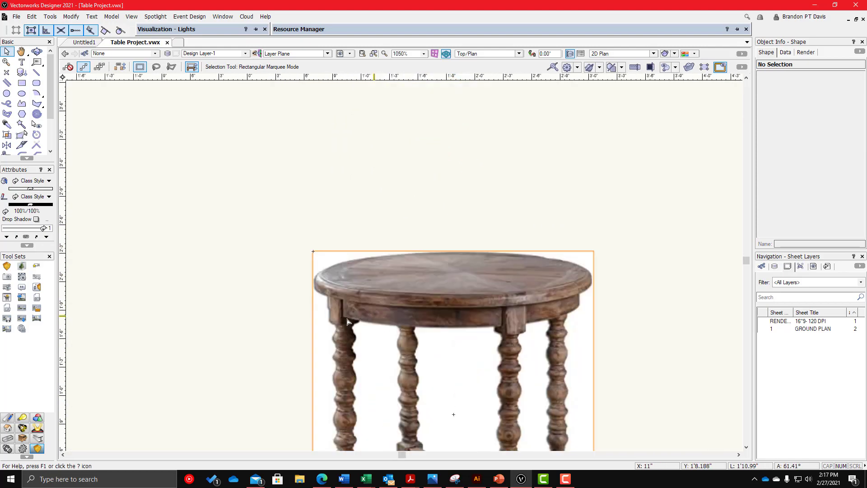
scroll(381, 338, "down", 1)
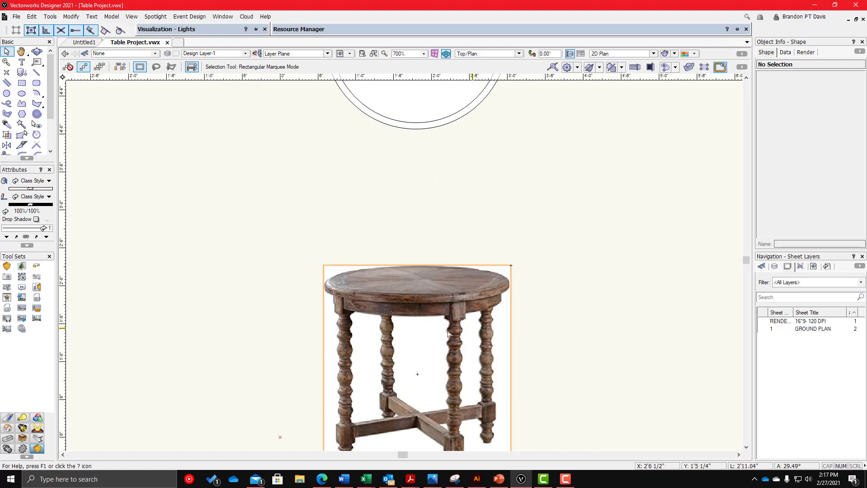
scroll(448, 333, "up", 2)
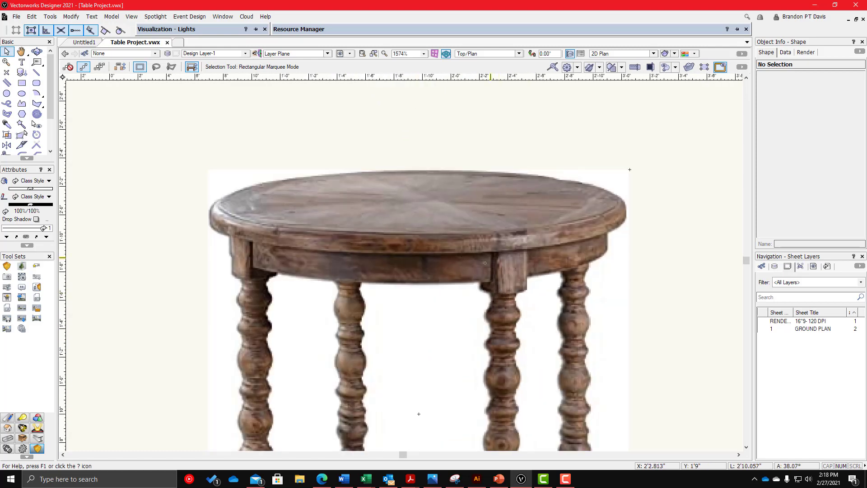
- Measure the width of the square block at the top of the front leg in the photo
key("2")
scroll(485, 263, "up", 1)
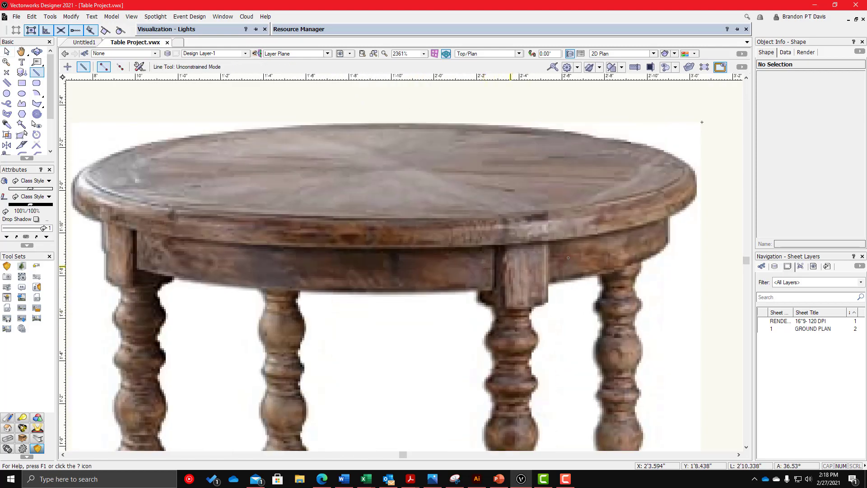
scroll(511, 268, "up", 1)
key("/")
left_click(506, 267)
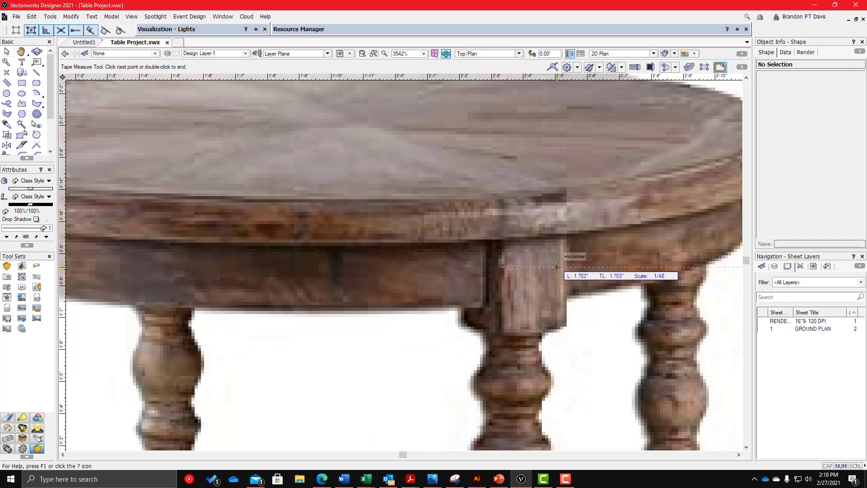
scroll(571, 266, "down", 9)
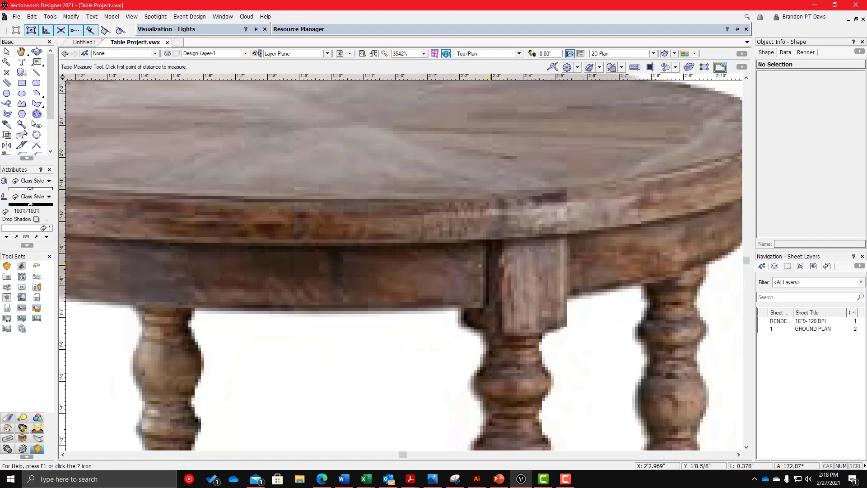
- Create a 2" by 2" square with a centre insertion point and place it on the inner circle's rightmost point
scroll(510, 244, "up", 4)
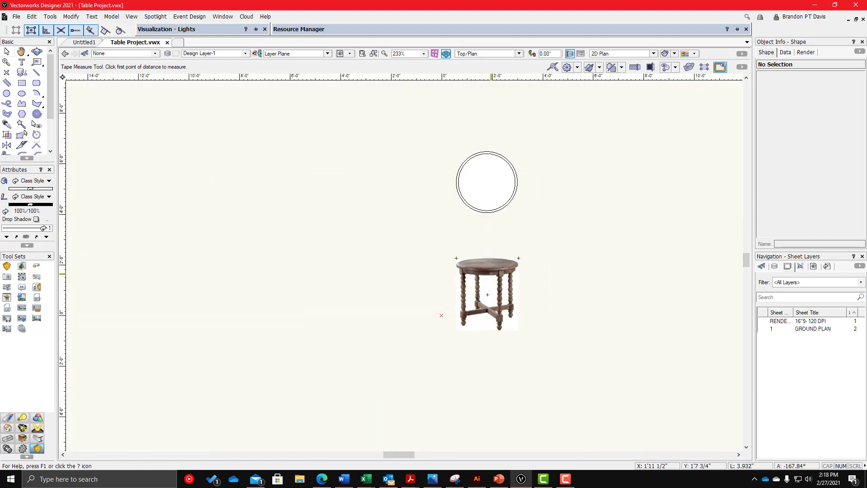
scroll(506, 178, "up", 1)
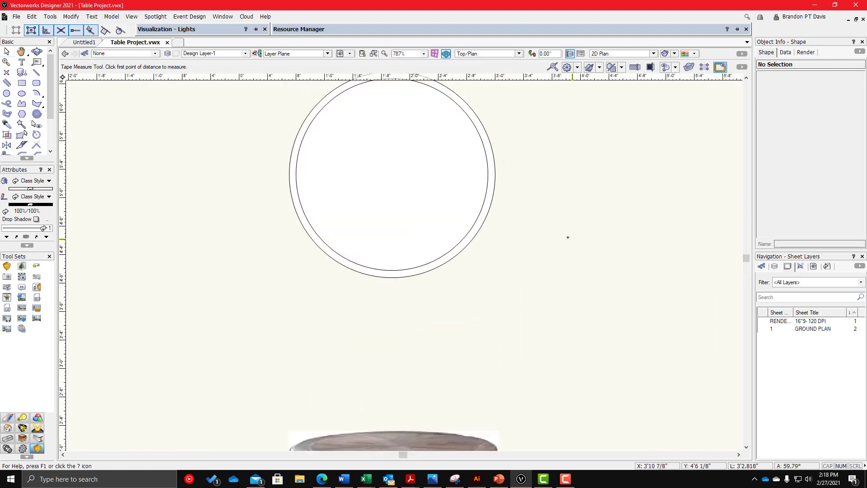
scroll(498, 234, "down", 3)
scroll(461, 330, "up", 2)
scroll(469, 314, "down", 1)
scroll(524, 205, "up", 1)
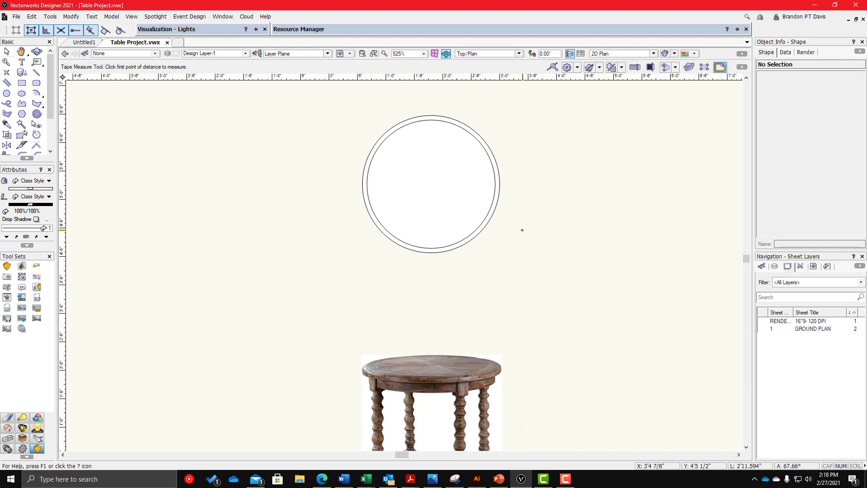
key("4")
double_click(522, 230)
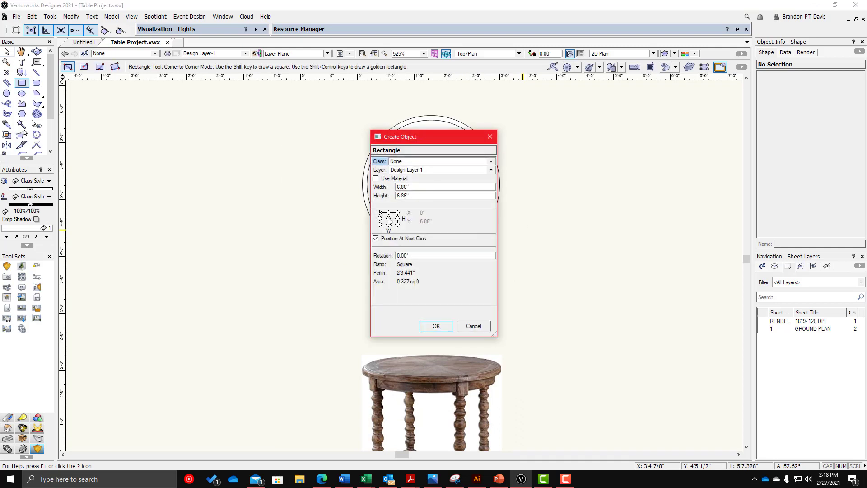
left_click(425, 188)
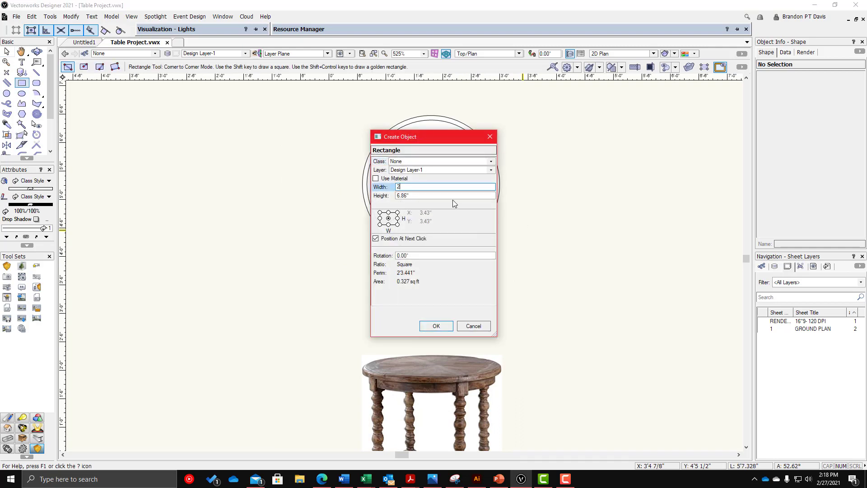
left_click(432, 197)
type("2")
left_click(434, 326)
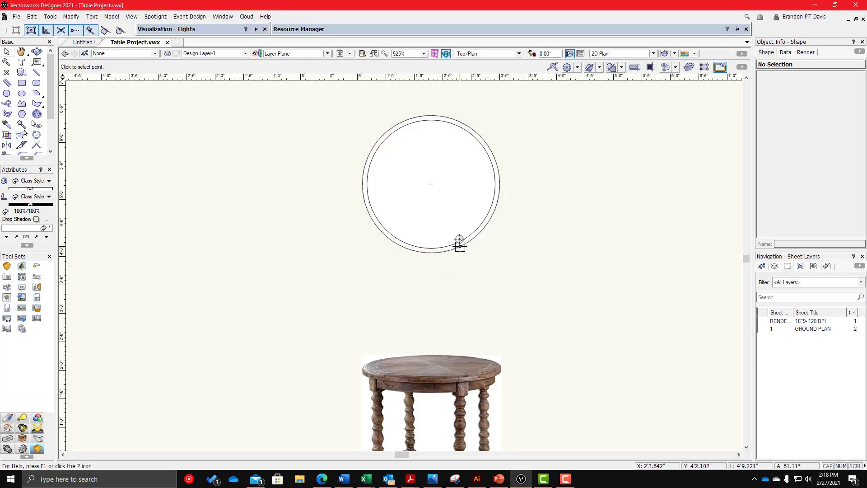
scroll(493, 169, "up", 3)
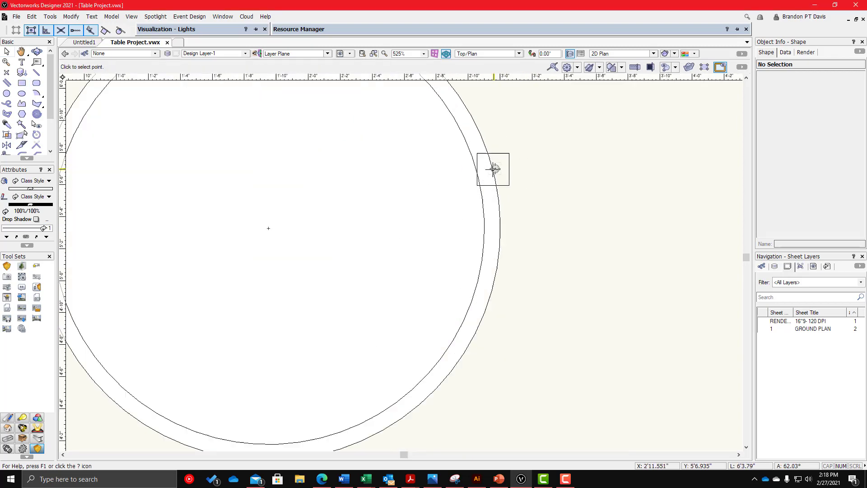
left_click(481, 232)
- Compare the placed square with the position of the leg blocks relative to the tabletop edge in the photo
scroll(561, 215, "down", 4)
scroll(537, 309, "up", 5)
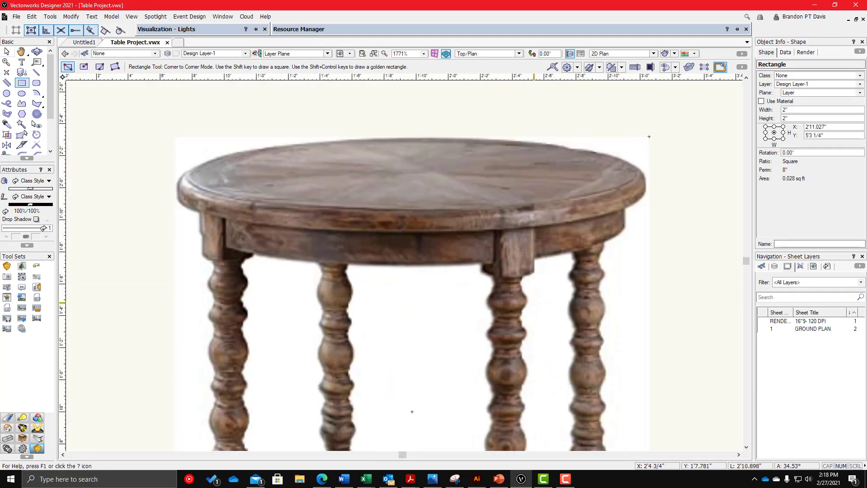
scroll(524, 251, "down", 5)
scroll(534, 214, "up", 2)
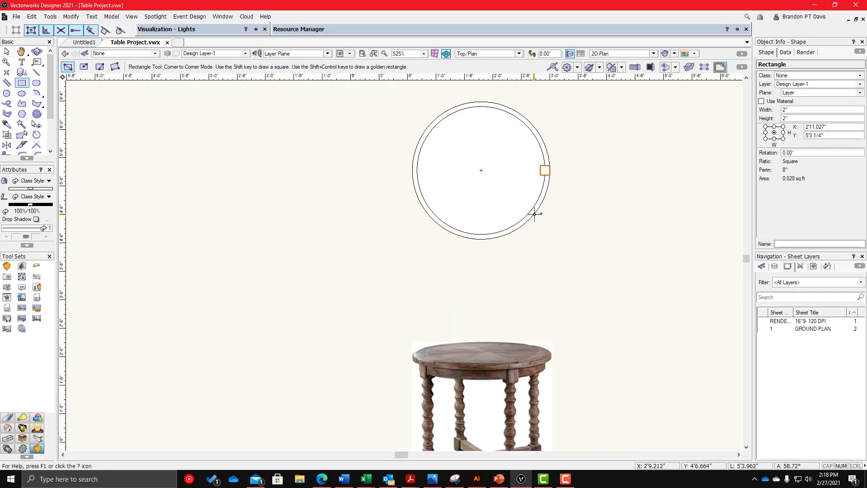
scroll(534, 214, "up", 5)
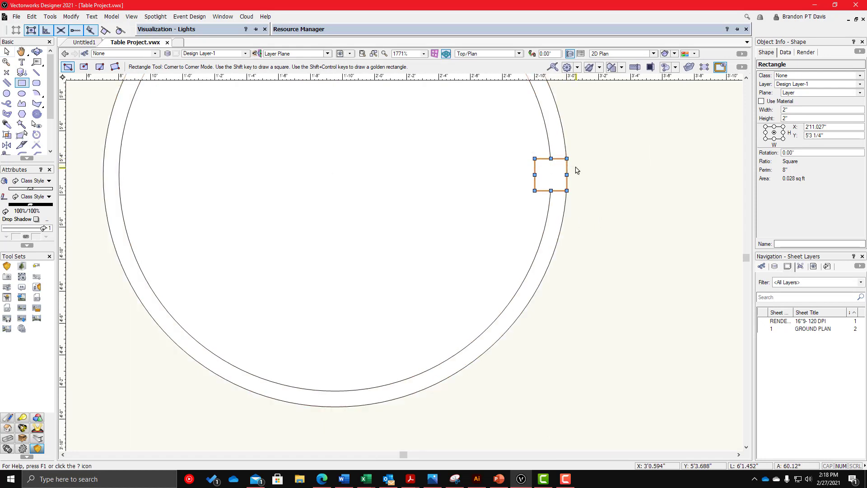
- Move the 2" square toward the circles' centre using an X offset of -.25"
key("x")
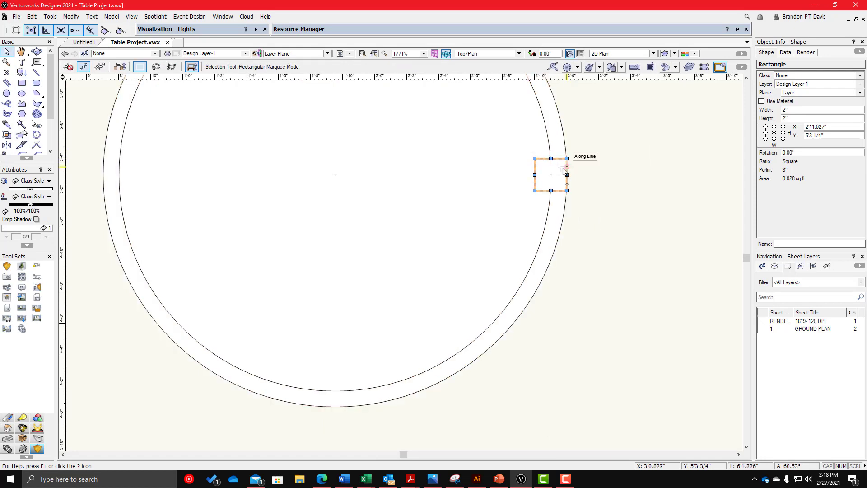
left_click(606, 166)
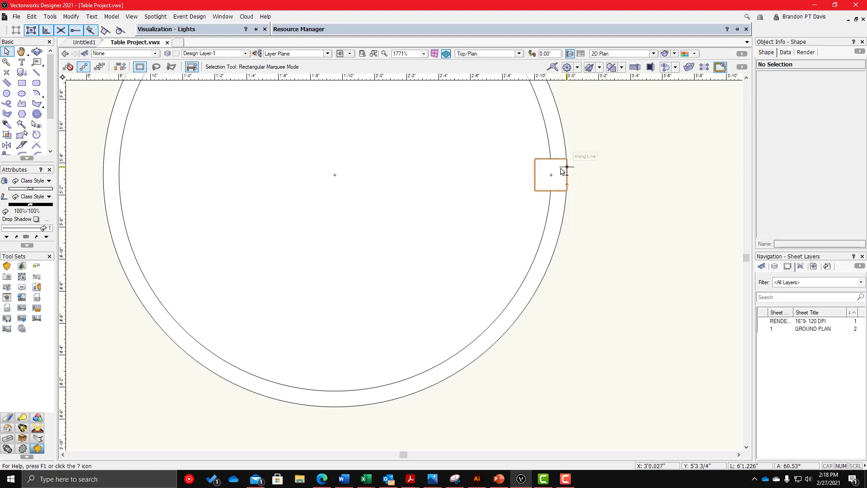
left_click(550, 174)
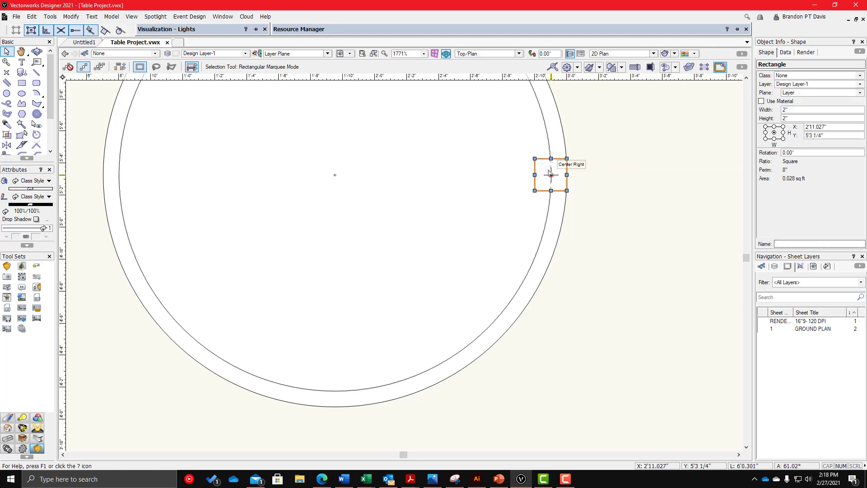
left_click(548, 174, "shift")
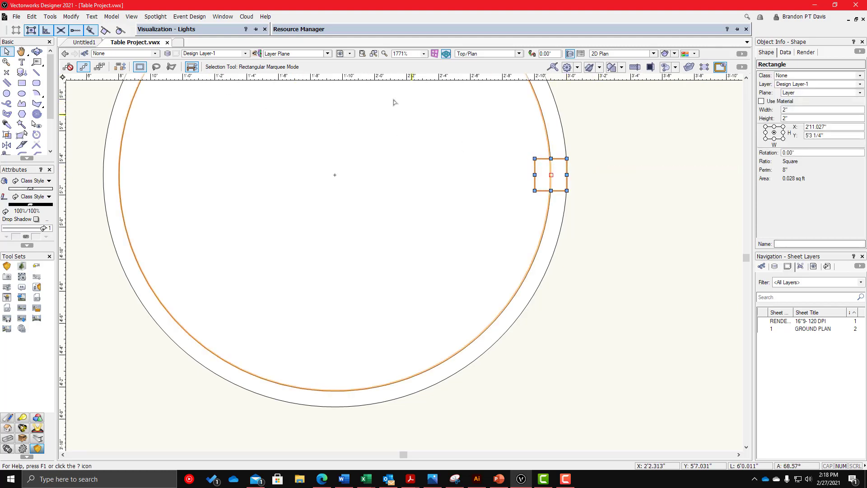
left_click(70, 16)
key("Escape")
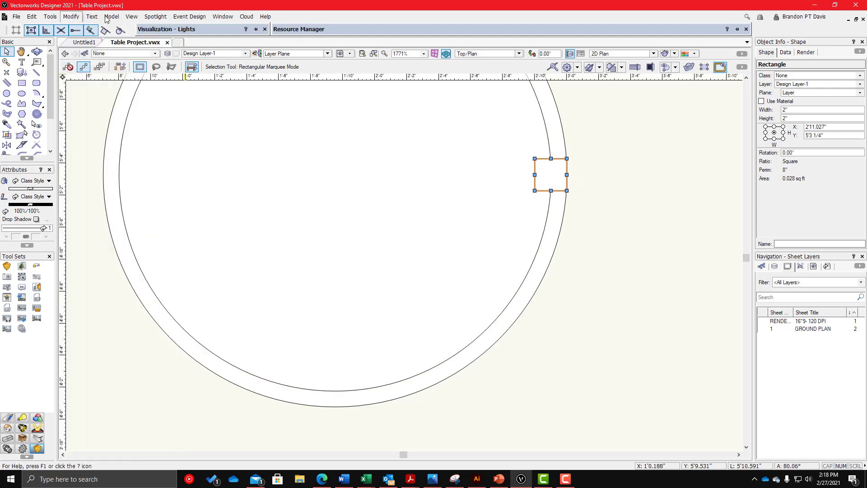
left_click(71, 16)
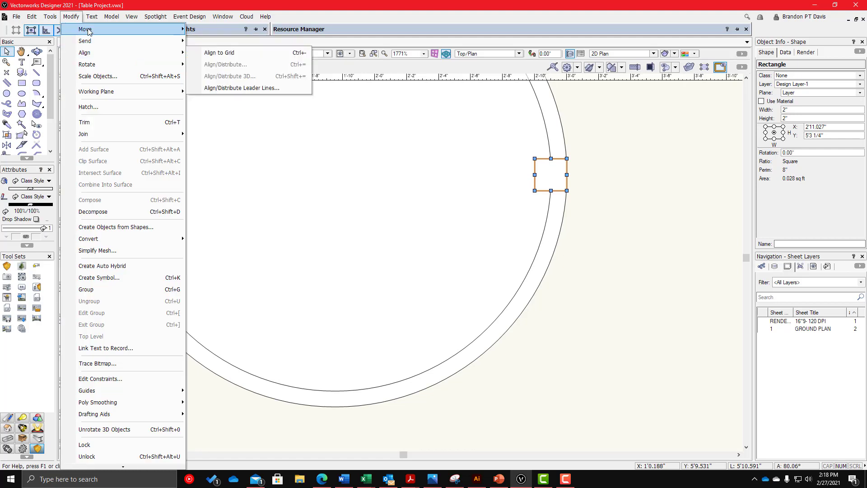
mouse_move(88, 31)
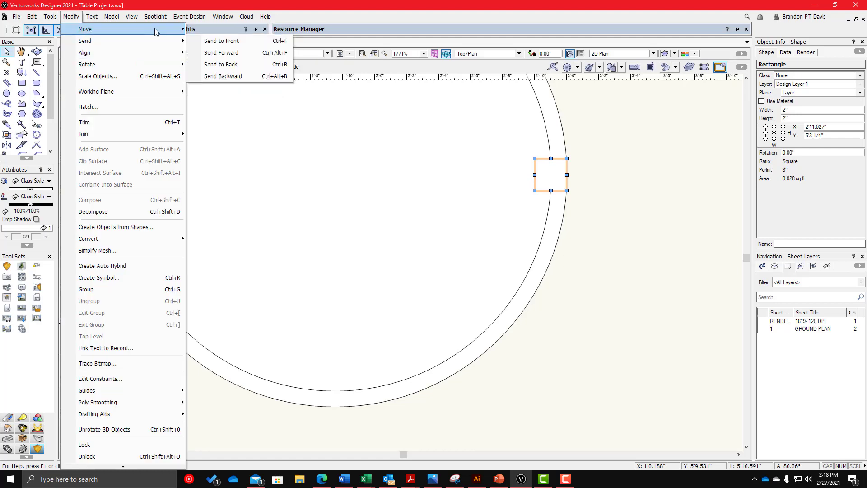
left_click(225, 35)
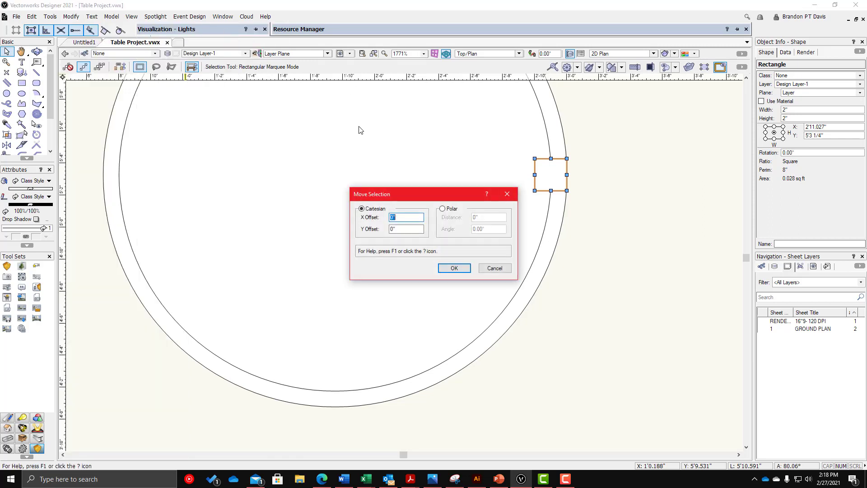
type("-.25")
key("Return")
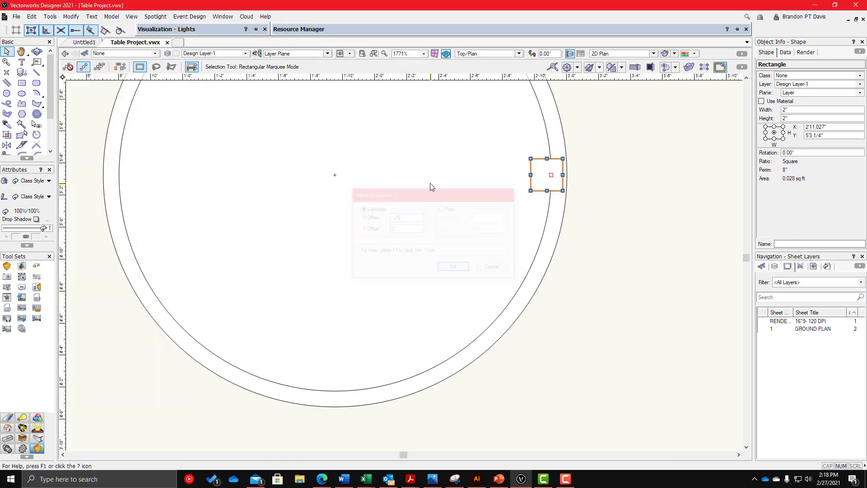
scroll(730, 134, "up", 2)
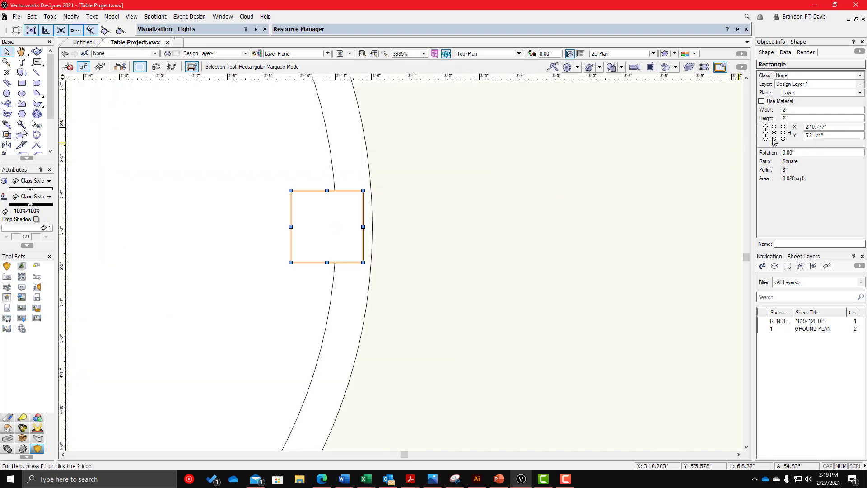
- Move the 2" square another .25" toward the circles' centre by adding -.25 to its X position
left_click(838, 127)
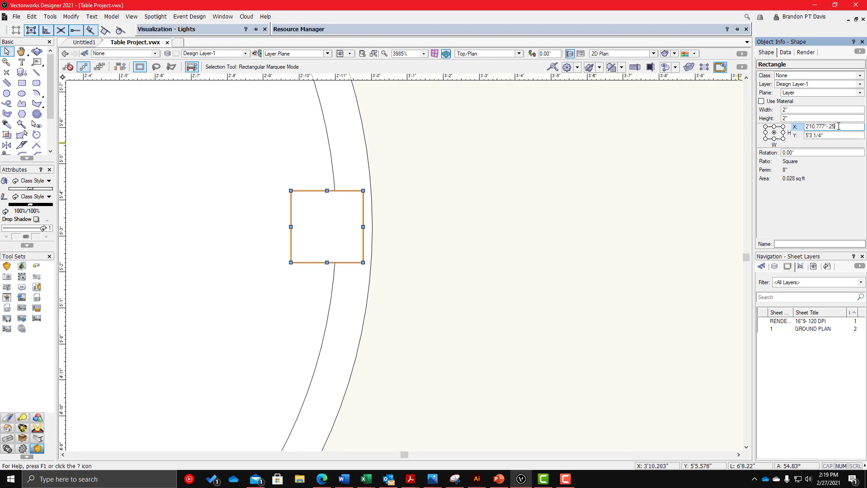
key("Return")
scroll(672, 147, "down", 1)
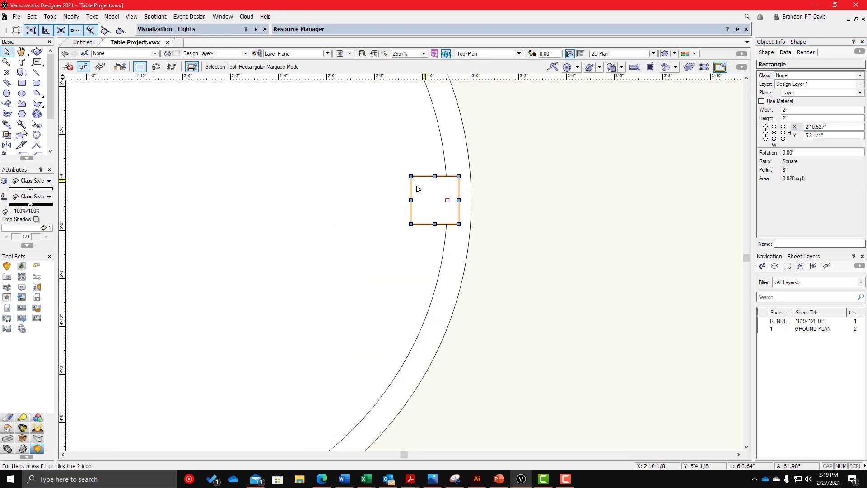
- Compare the square's new position in plan with the leg blocks and tabletop overhang in the reference photo
scroll(422, 192, "down", 4)
scroll(446, 391, "up", 4)
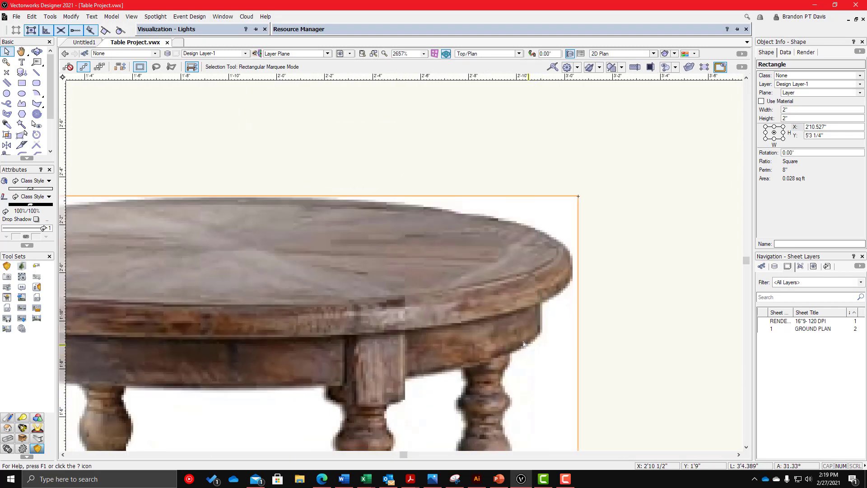
scroll(424, 362, "down", 2)
scroll(402, 355, "down", 1)
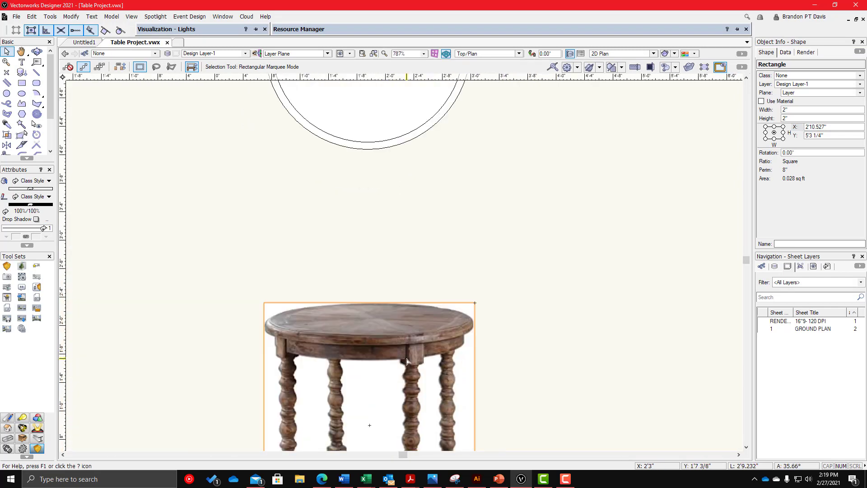
scroll(405, 354, "down", 1)
scroll(413, 183, "up", 1)
scroll(442, 110, "up", 1)
scroll(551, 204, "down", 1)
scroll(551, 205, "up", 2)
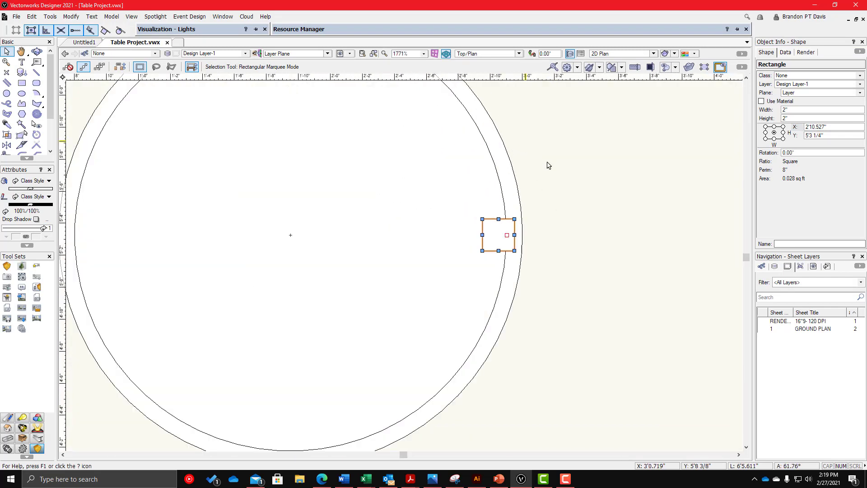
- Mirror a duplicate of the right leg square across the vertical centreline of the circles to the opposite side
left_click(503, 218)
left_click(495, 231)
scroll(570, 229, "down", 2)
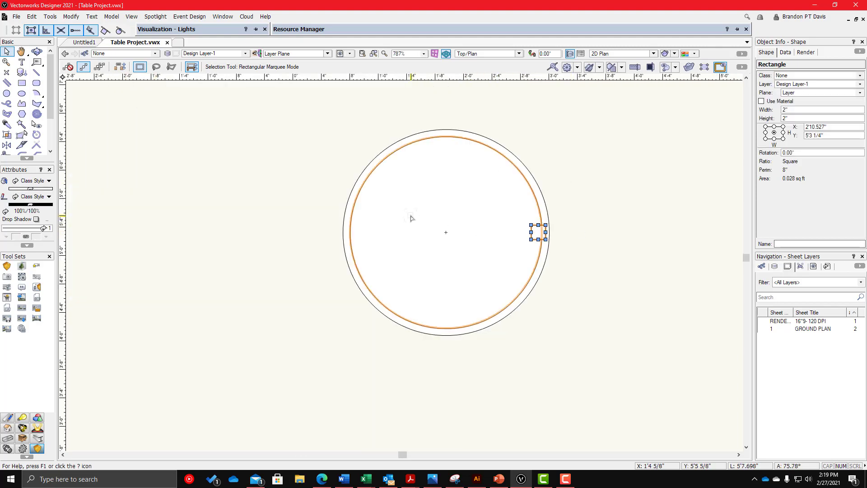
key("0")
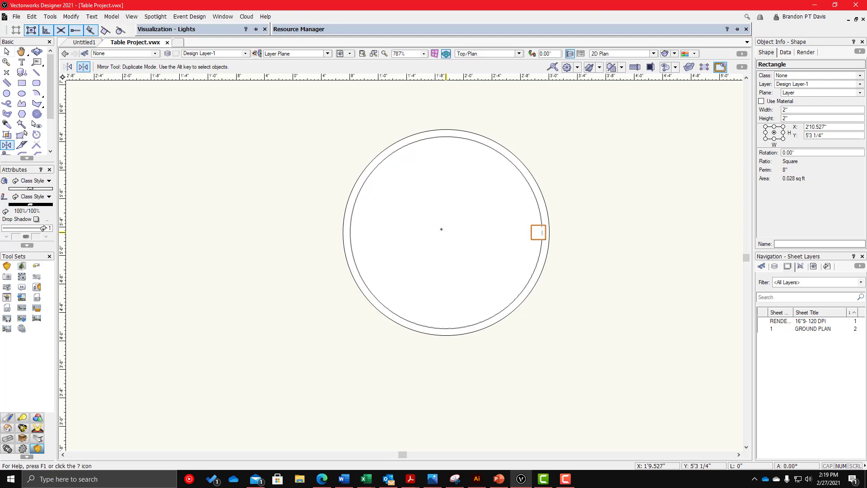
left_click(445, 232)
left_click(445, 128)
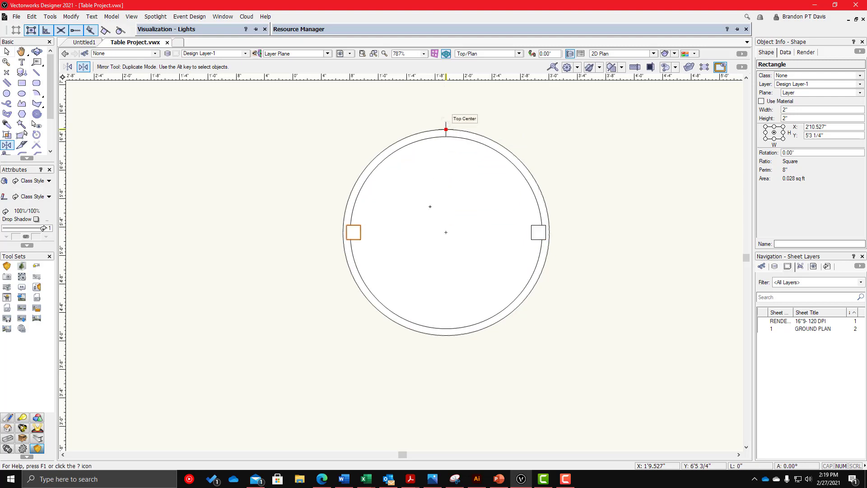
- Mirror a duplicate of the left leg square across a diagonal through the centre to the bottom, and mirror that one to the top
left_click(445, 232)
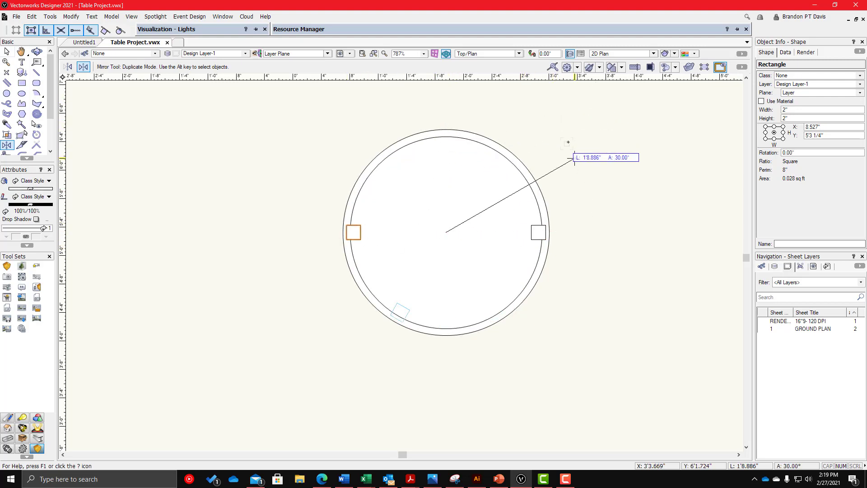
left_click(561, 120)
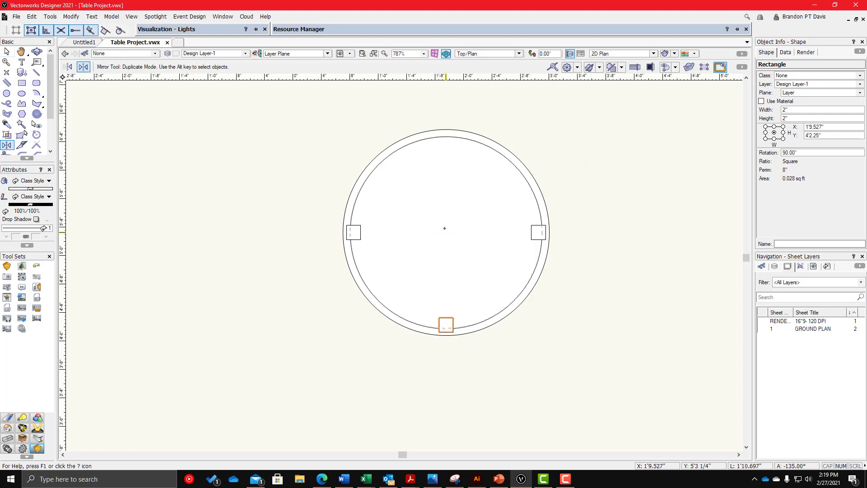
left_click(445, 232)
left_click(610, 232)
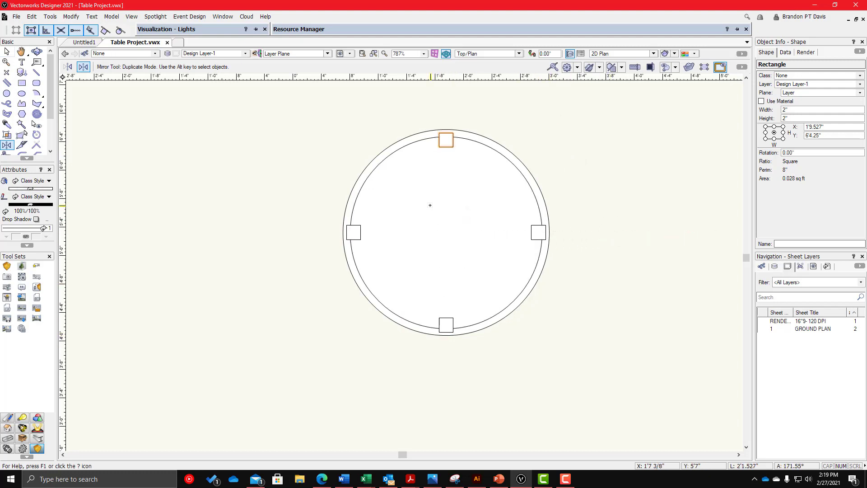
key("x")
key("x")
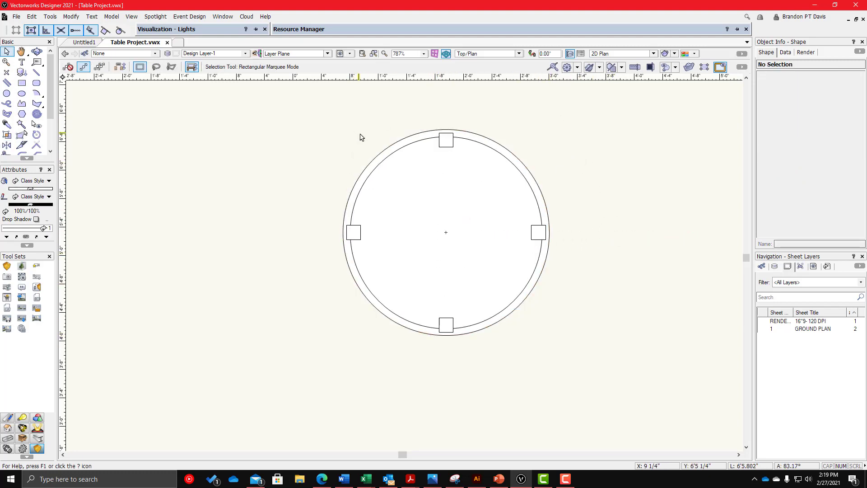
- Examine the crossed stretchers between the legs in the reference photo and how they meet the leg blocks
scroll(455, 135, "up", 2)
scroll(373, 188, "down", 2)
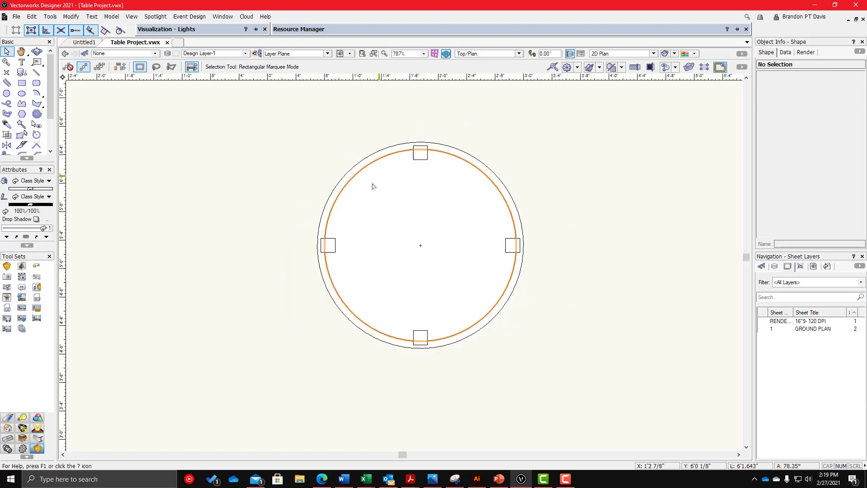
scroll(435, 242, "up", 1)
scroll(488, 183, "down", 1)
scroll(380, 387, "down", 1)
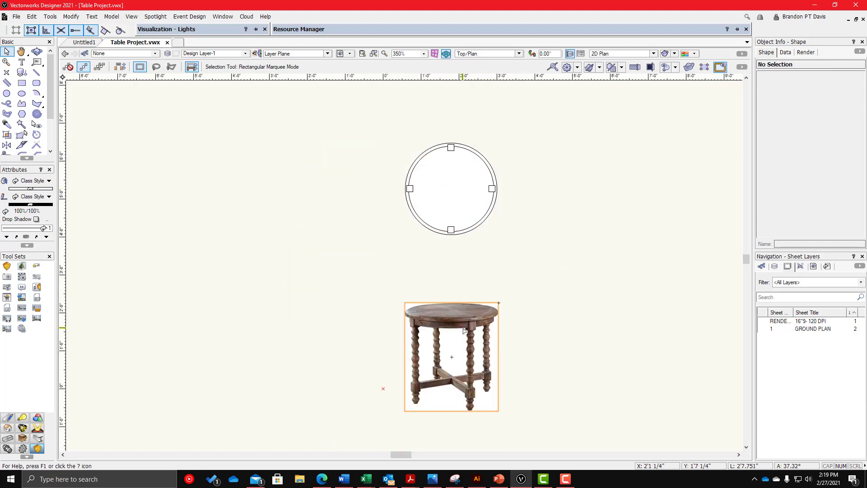
scroll(422, 424, "up", 3)
scroll(353, 410, "down", 2)
scroll(450, 193, "up", 1)
scroll(449, 194, "down", 3)
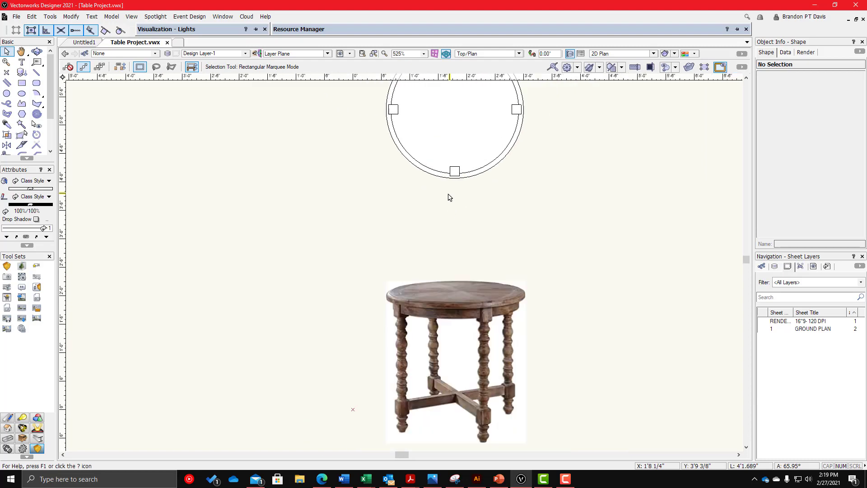
scroll(449, 236, "down", 2)
scroll(446, 186, "up", 1)
scroll(432, 396, "up", 1)
scroll(432, 396, "up", 3)
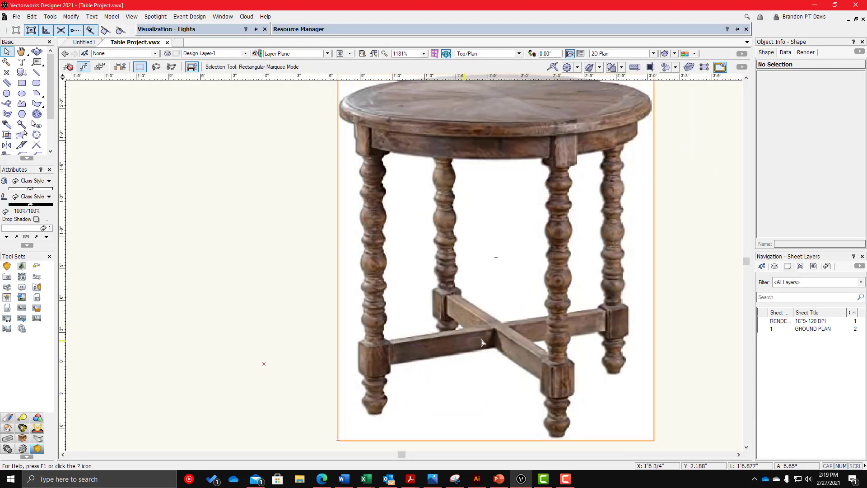
scroll(542, 334, "up", 1)
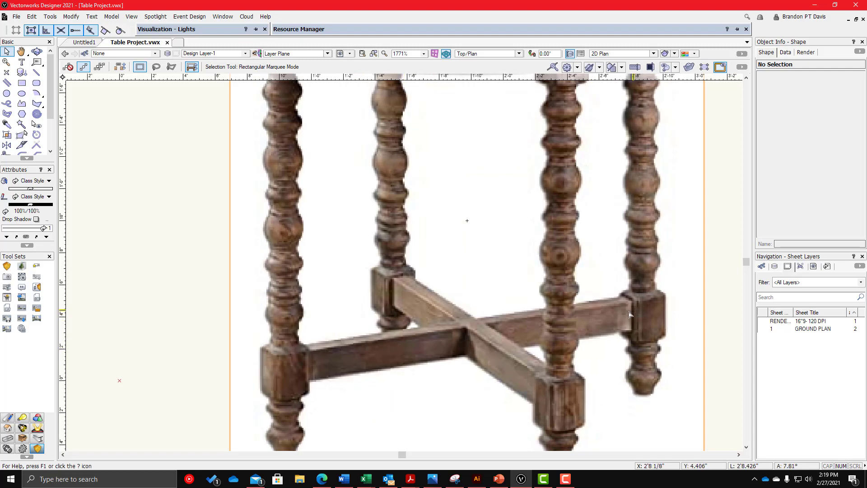
scroll(630, 314, "down", 1)
scroll(610, 329, "up", 1)
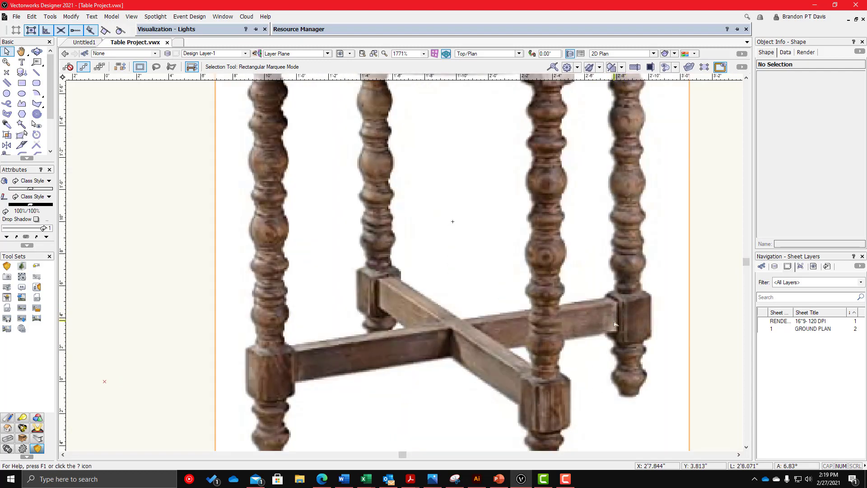
scroll(615, 324, "down", 1)
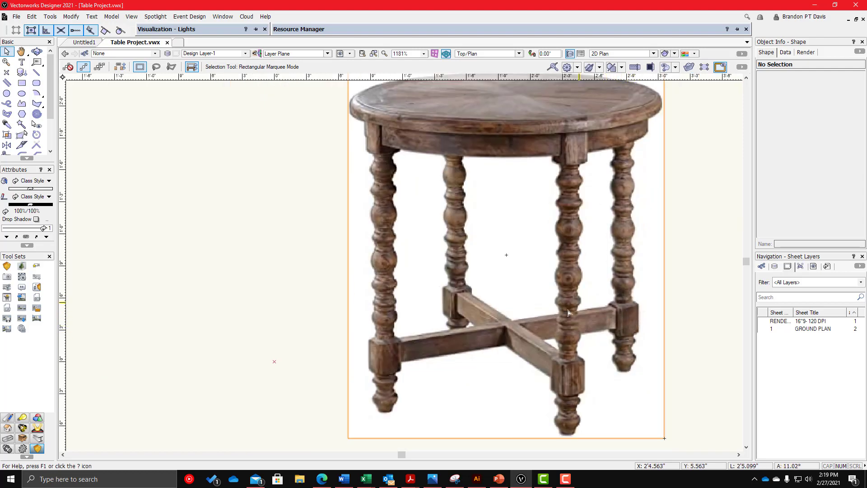
- Duplicate the left leg square and snap the copy against its inner edge
scroll(470, 352, "down", 3)
scroll(408, 165, "up", 2)
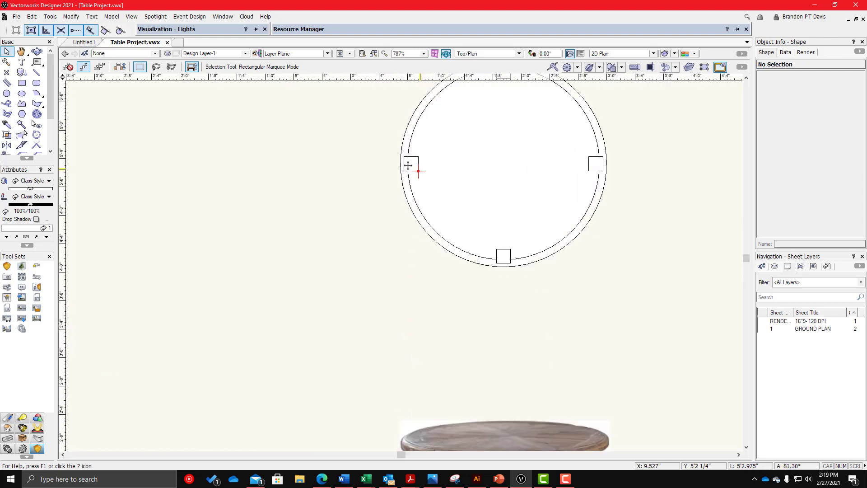
scroll(402, 167, "up", 3)
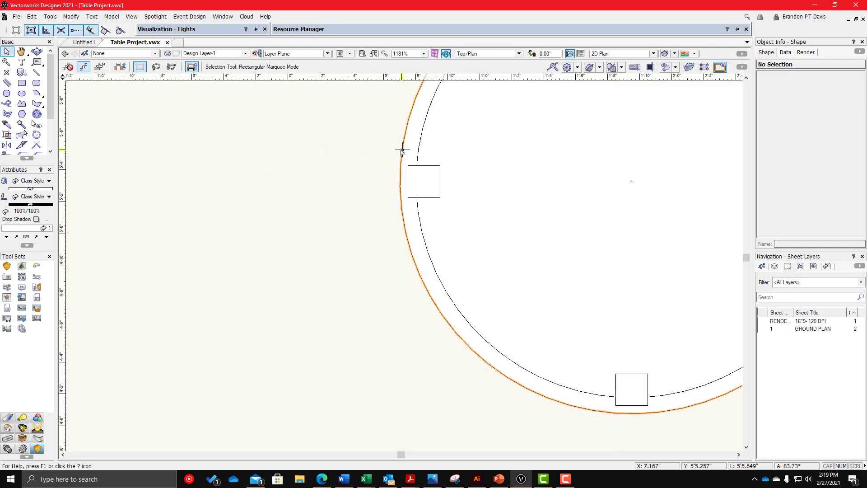
left_click(407, 184)
left_click_drag(407, 184, 454, 184, "ctrl")
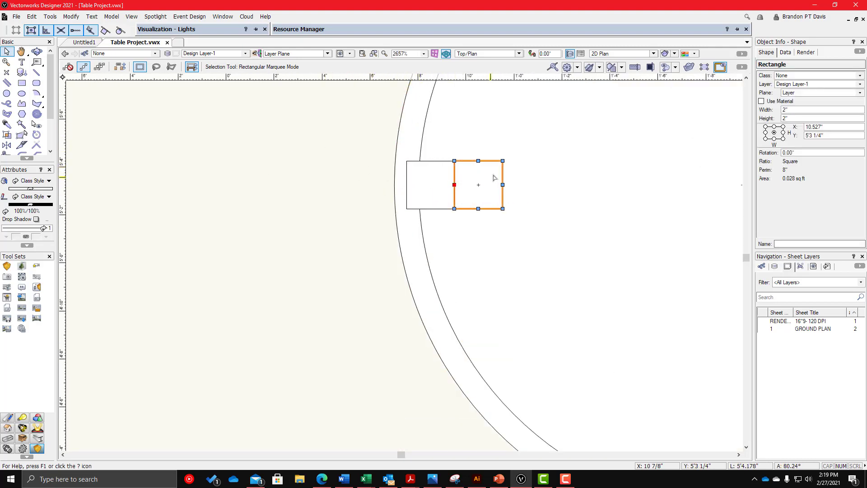
left_click(788, 110)
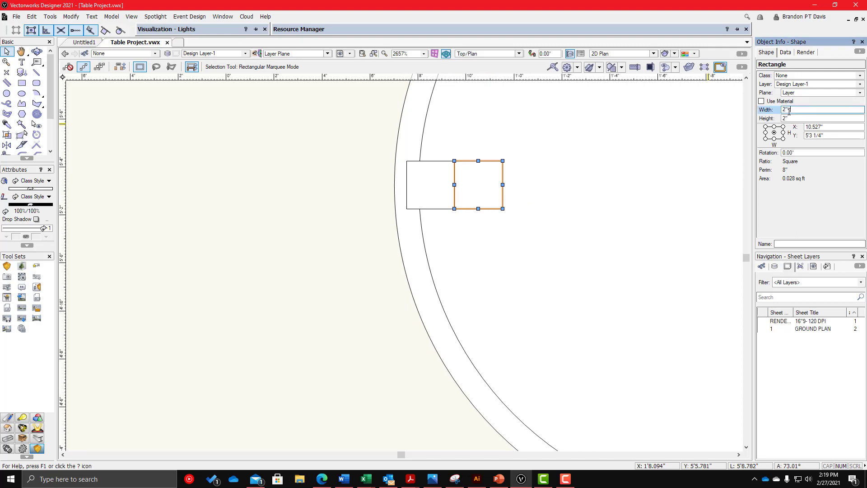
key("Return")
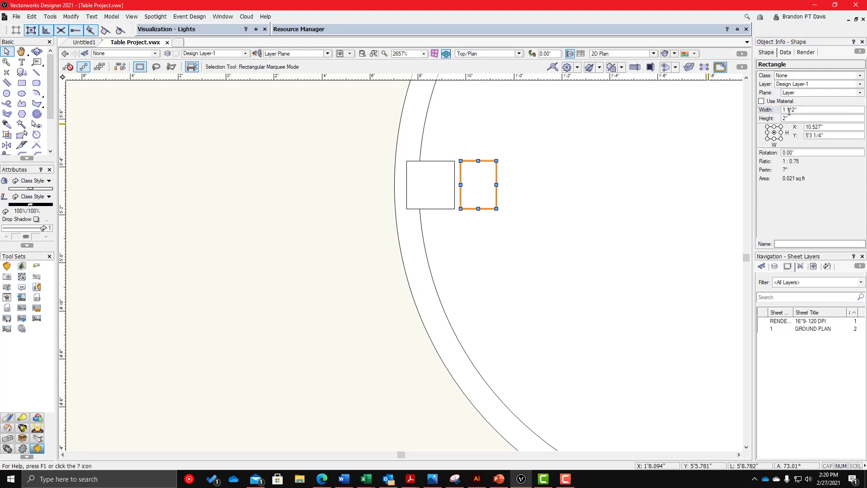
key("ctrl+z")
- Reduce the height of the duplicated square by .5" to 1 1/2"
left_click(797, 117)
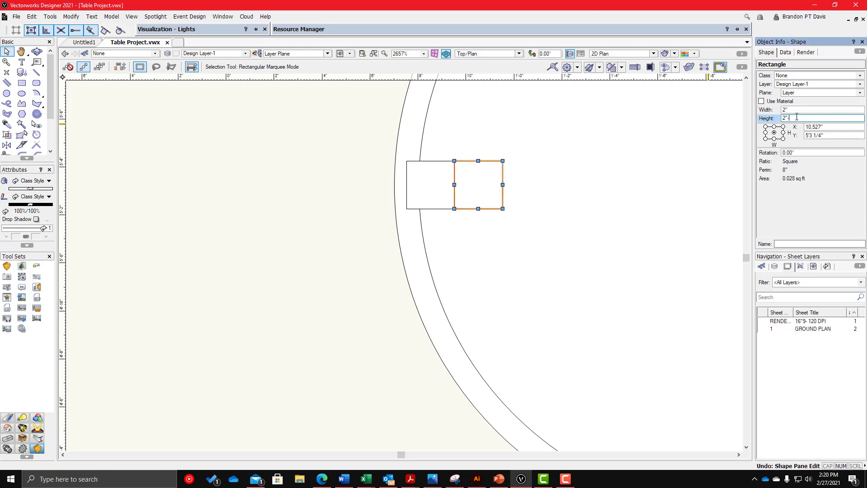
type("-.5")
key("Return")
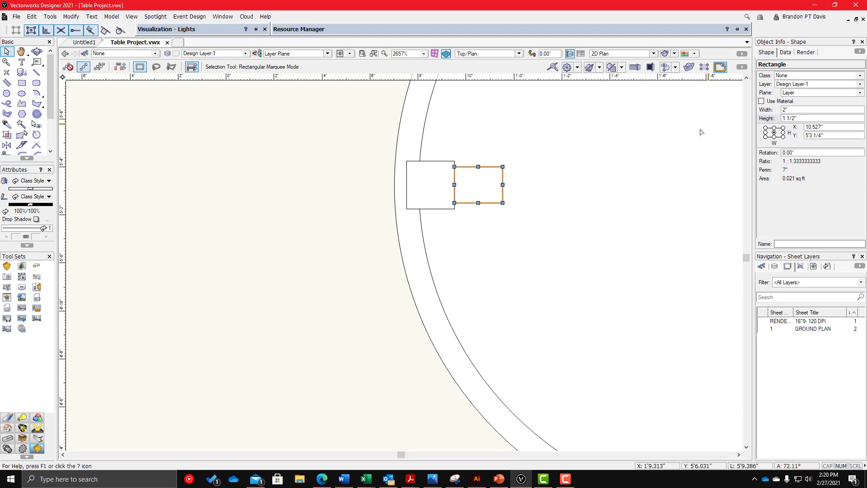
- Stretch the 1 1/2" high rectangle across the table to the inner edge of the right leg square
left_click(503, 184)
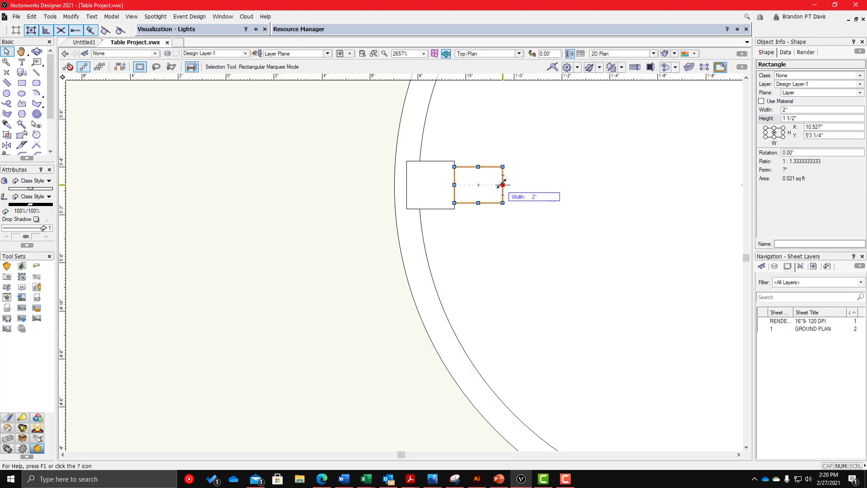
scroll(503, 184, "down", 4)
scroll(600, 183, "up", 2)
scroll(600, 183, "up", 1)
left_click(623, 188)
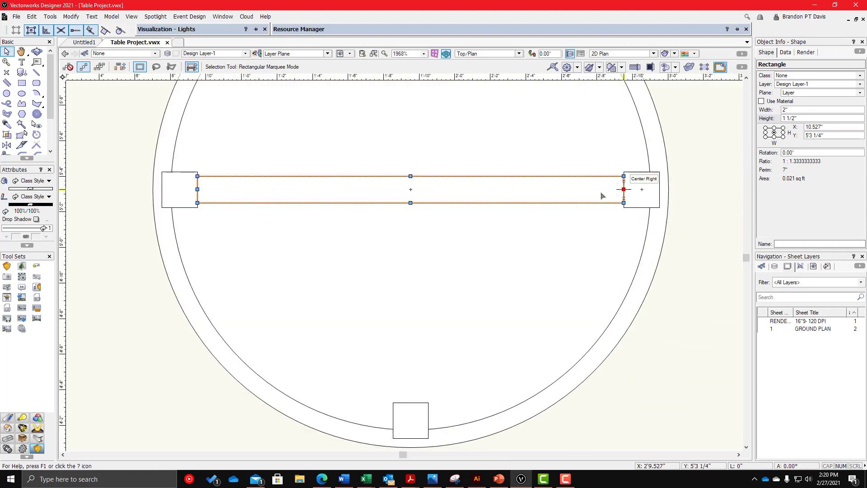
scroll(536, 204, "down", 2)
left_click(710, 195)
- Duplicate the horizontal stretcher and rotate the copy 90° so it spans the top and bottom leg squares
left_click(533, 205)
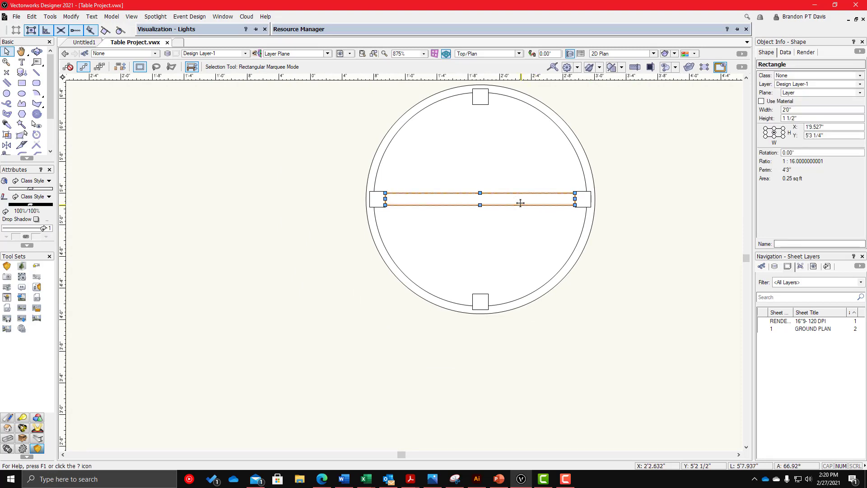
key("ctrl+d")
key("ctrl+l")
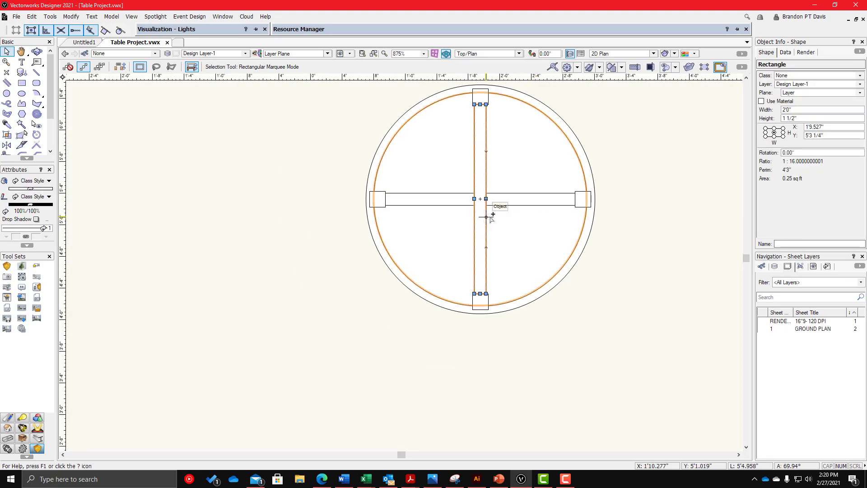
left_click(629, 136)
- Clip the horizontal stretcher with the vertical one where they cross at the table's centre, using Clip Surface
scroll(533, 174, "down", 5)
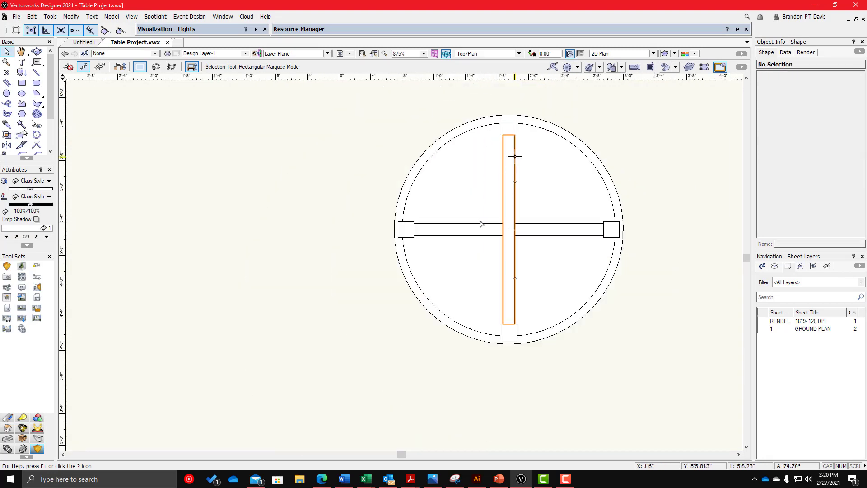
scroll(489, 320, "up", 5)
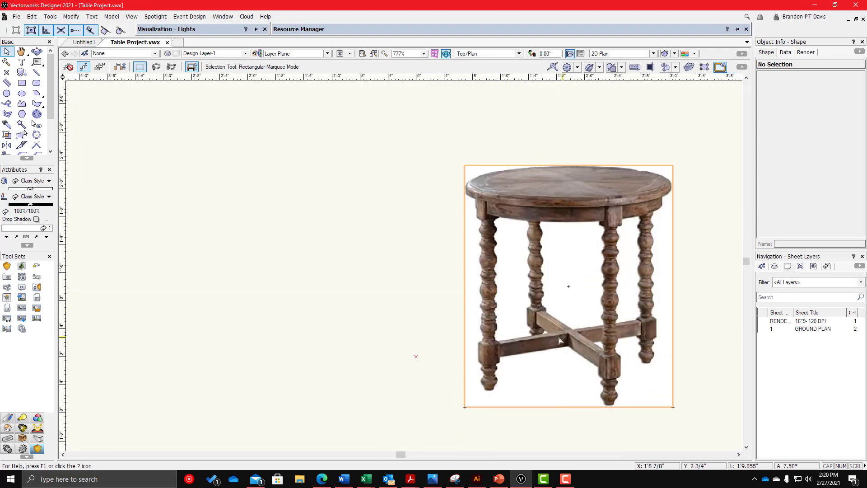
scroll(488, 320, "down", 5)
scroll(560, 219, "up", 6)
scroll(578, 184, "down", 2)
scroll(577, 168, "up", 3)
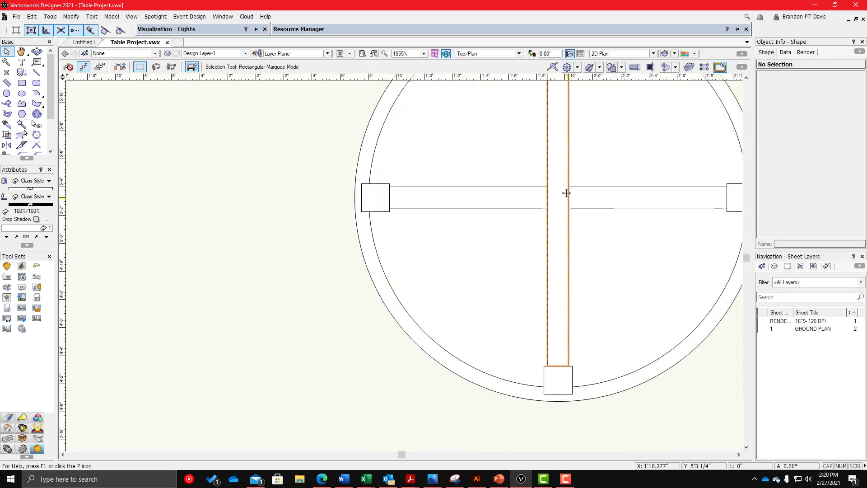
left_click(567, 193)
left_click(598, 198, "shift")
right_click(598, 200)
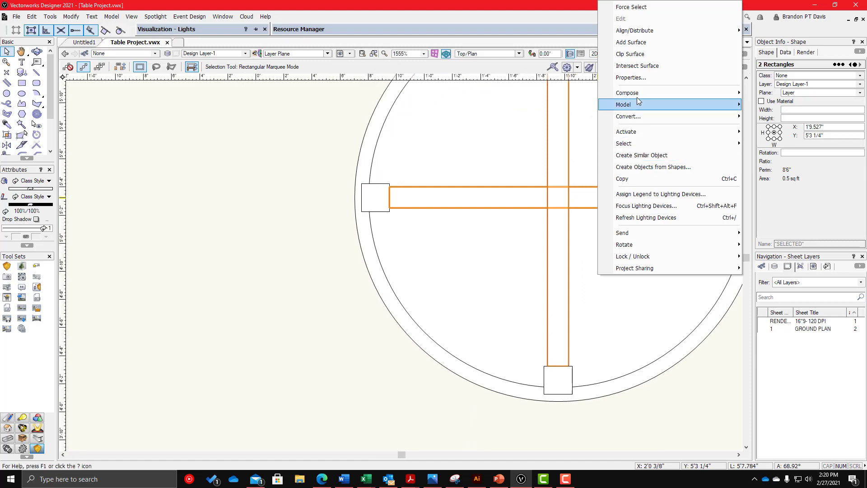
left_click(637, 54)
key("x")
scroll(467, 230, "down", 2)
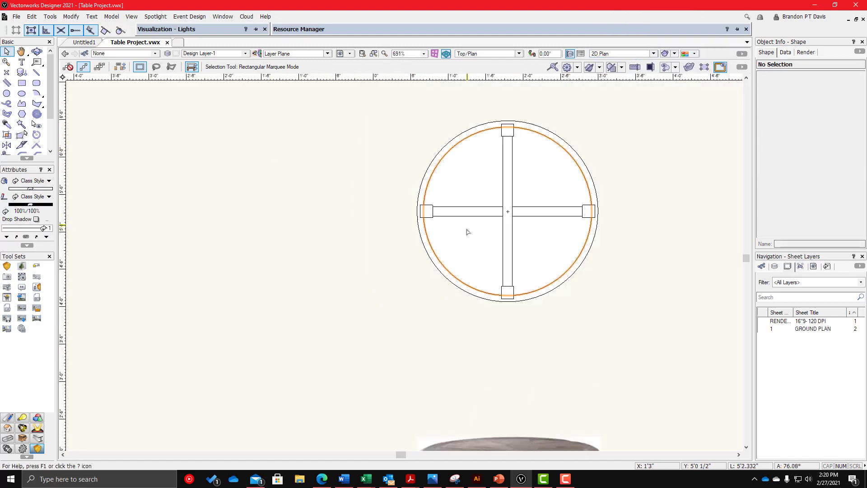
- Compare the finished plan with the reference photo below it and examine the photo's tabletop and front leg
scroll(485, 243, "down", 2)
scroll(493, 249, "up", 2)
scroll(505, 361, "down", 2)
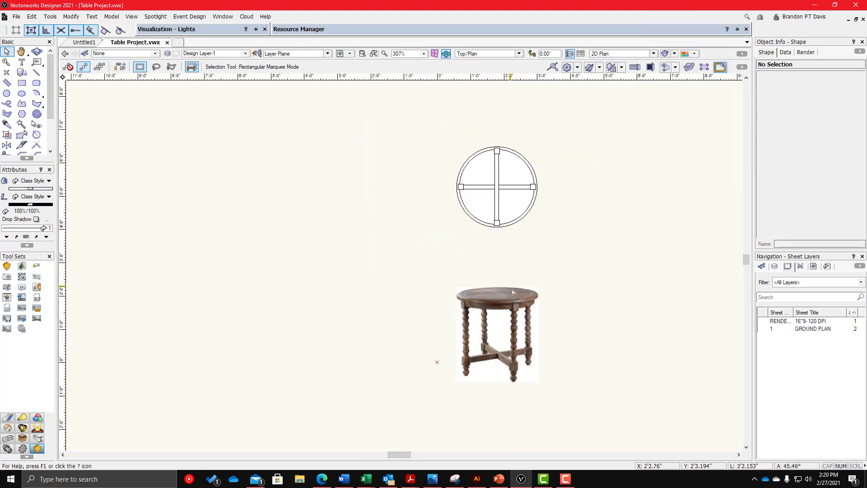
scroll(546, 181, "up", 3)
scroll(548, 181, "down", 2)
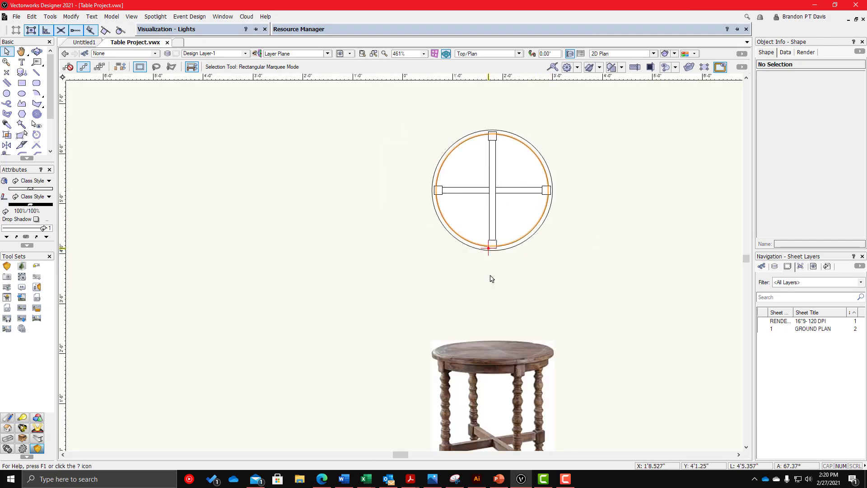
scroll(436, 391, "down", 2)
scroll(519, 400, "up", 3)
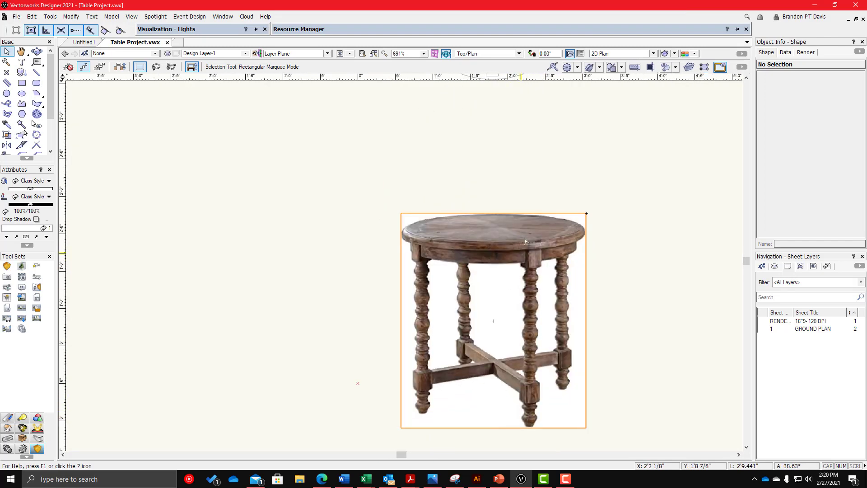
scroll(525, 241, "down", 1)
scroll(526, 244, "up", 1)
scroll(530, 248, "up", 2)
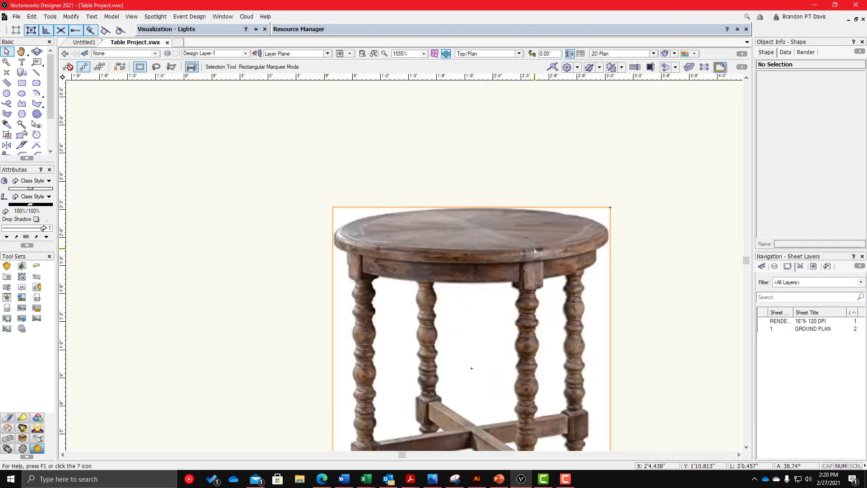
scroll(534, 251, "down", 1)
- Draw a horizontal baseline about 4" long under the foot of the front leg in the reference photo
scroll(538, 434, "up", 4)
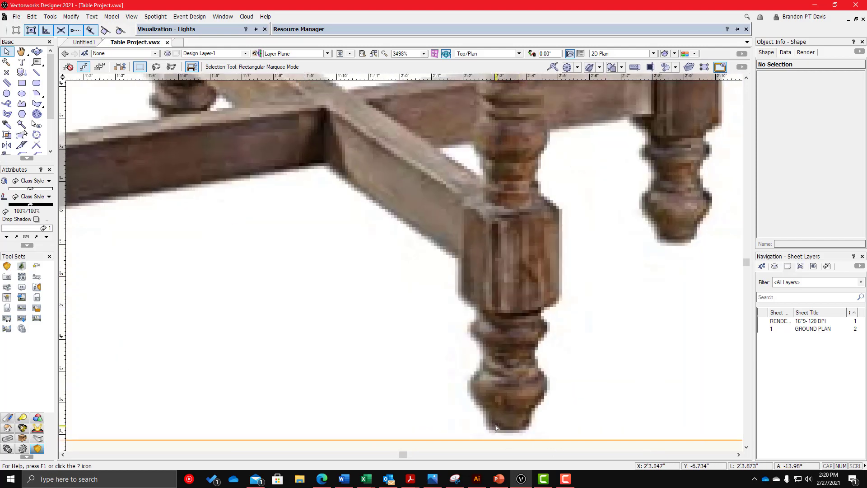
key("2")
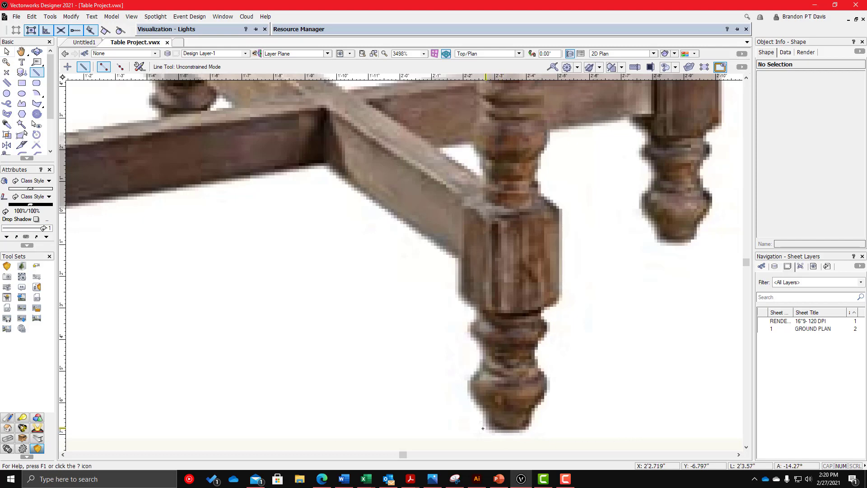
left_click(482, 428)
left_click(609, 428)
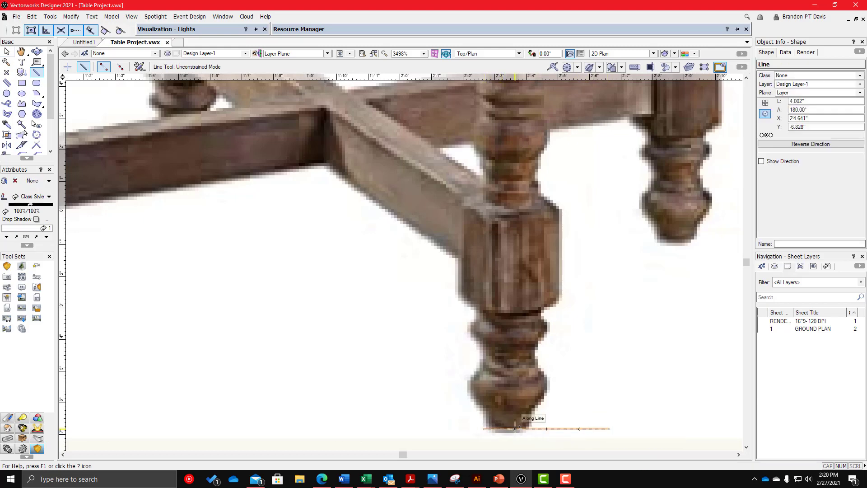
- Draw a vertical centreline about 2'4.2" long from the baseline at the front leg's foot up to the underside of the tabletop
left_click(515, 428)
scroll(514, 428, "down", 5)
scroll(510, 289, "up", 3)
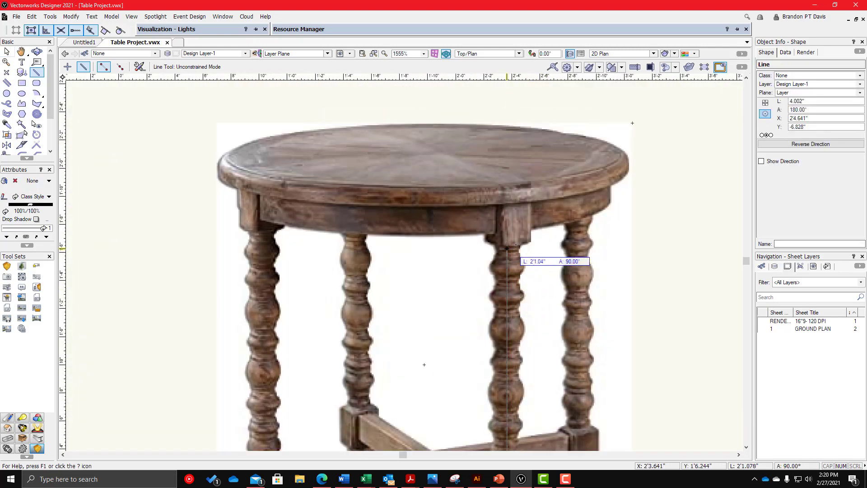
left_click(507, 203)
scroll(501, 271, "down", 3)
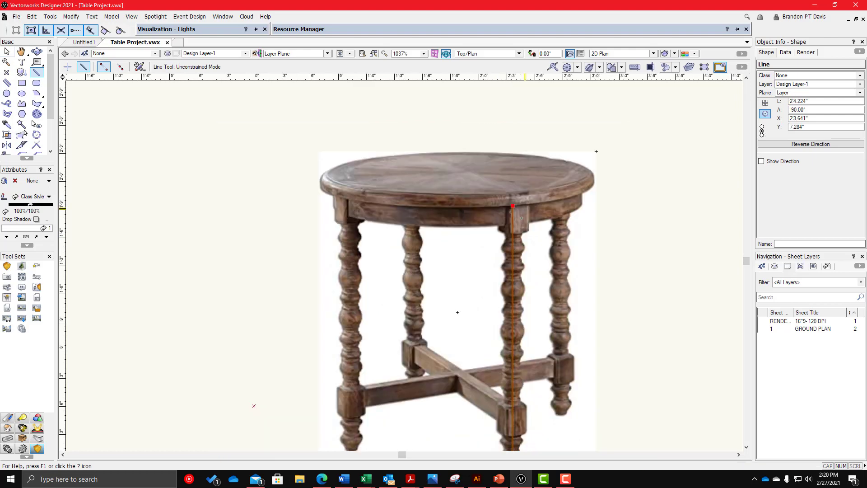
- Examine the front leg's turned profile along its centreline, from the apron block down to the foot
scroll(499, 277, "up", 1)
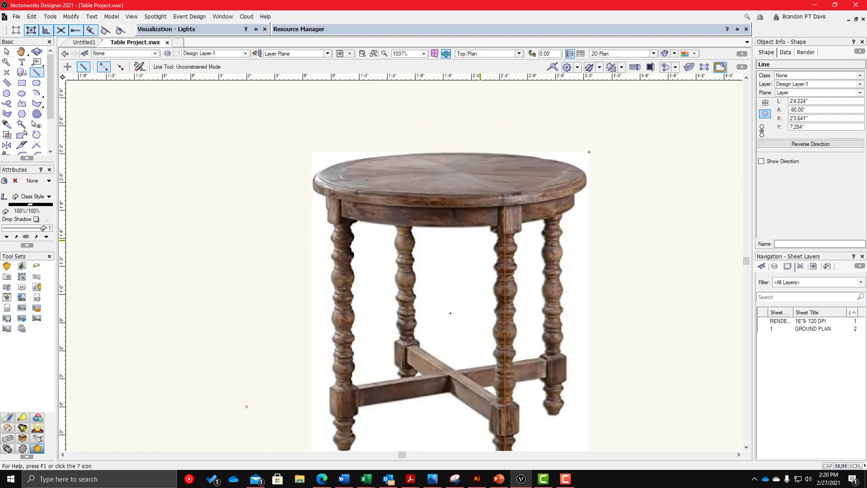
scroll(515, 353, "up", 2)
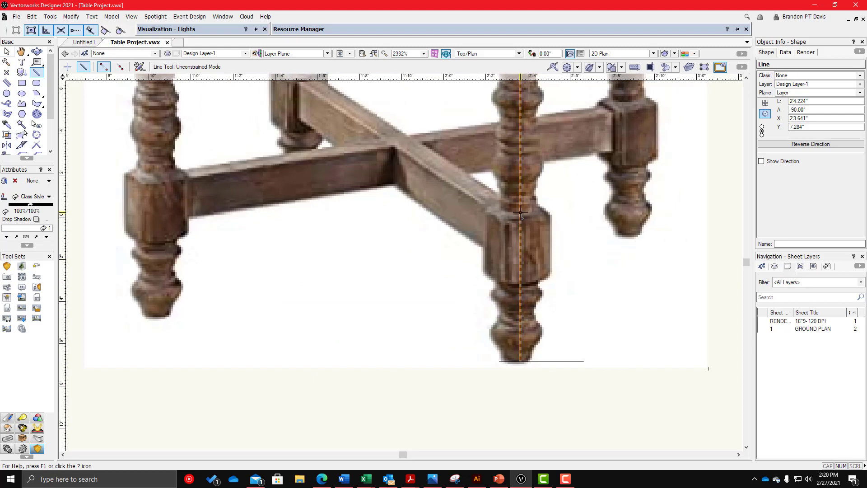
scroll(520, 240, "up", 1)
scroll(518, 316, "down", 3)
scroll(513, 342, "up", 2)
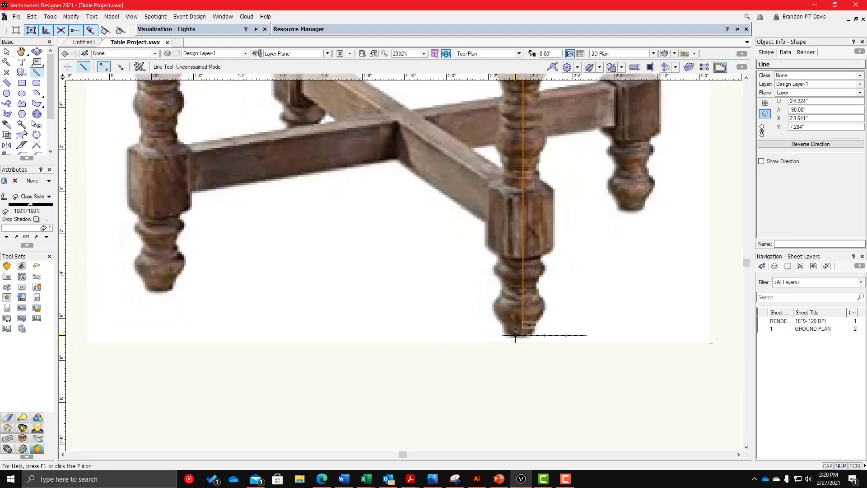
scroll(515, 334, "down", 2)
scroll(519, 312, "up", 1)
scroll(522, 291, "down", 3)
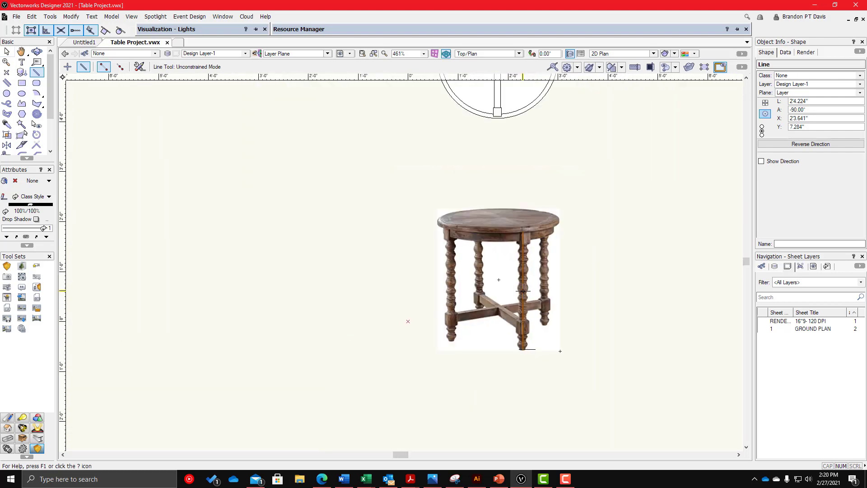
scroll(523, 291, "up", 3)
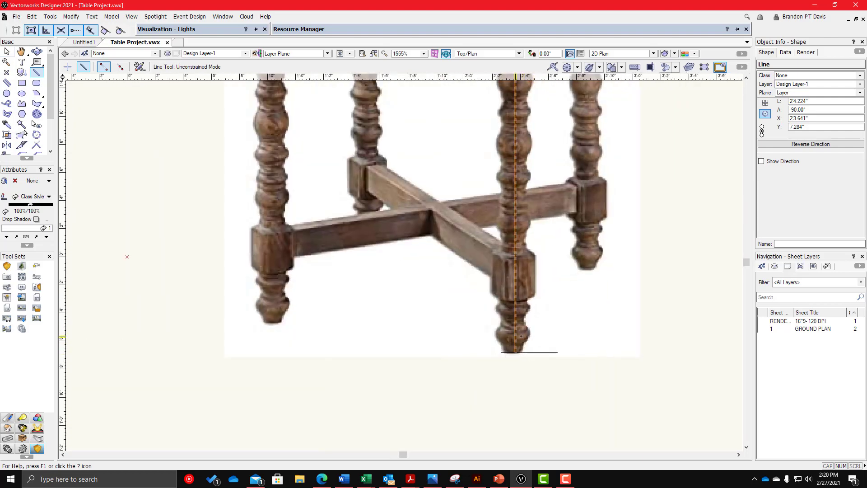
- Duplicate the front leg's centreline and offset the copy by +1" in X
key("x")
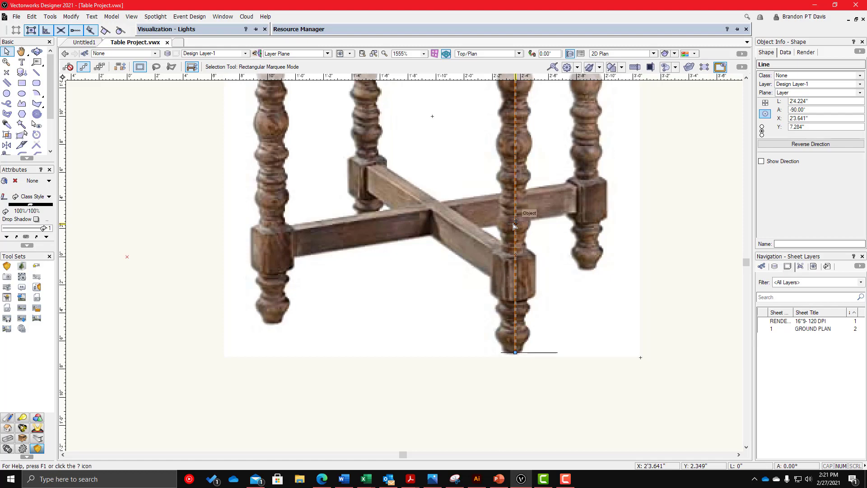
left_click(808, 127)
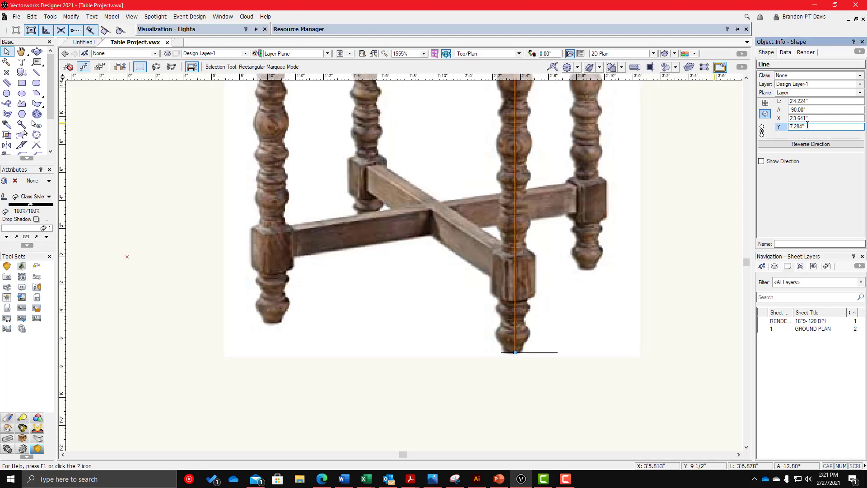
left_click(815, 118)
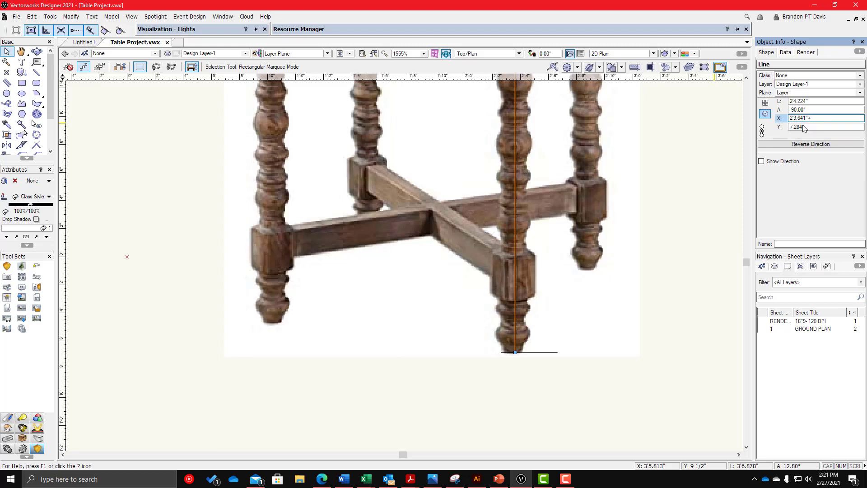
type("+1")
key("Return")
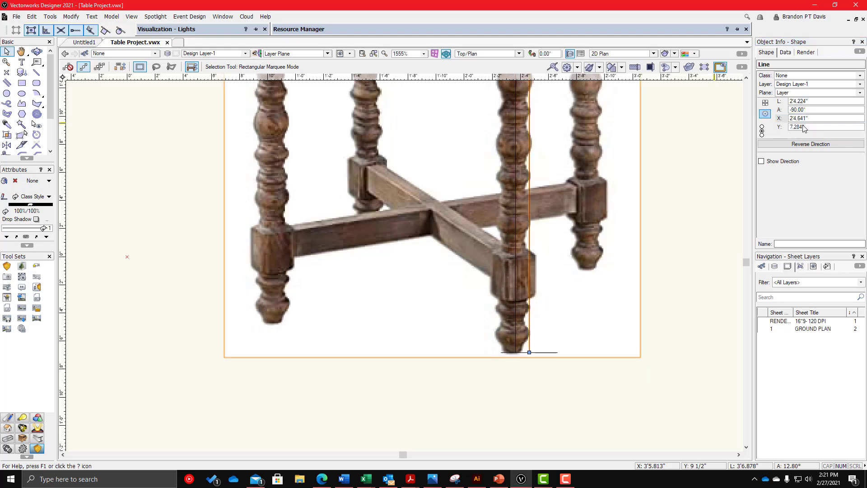
- Select the original centreline of the front leg at its upper end below the tabletop
scroll(551, 289, "down", 2)
scroll(523, 252, "up", 2)
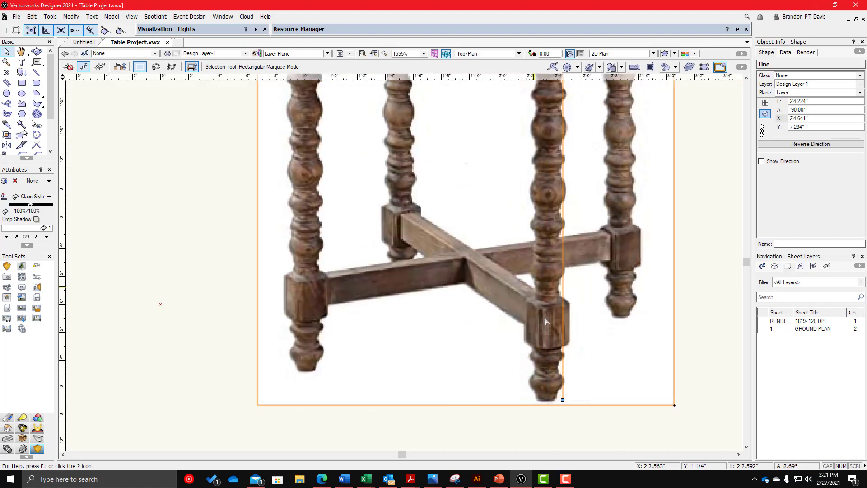
scroll(556, 333, "down", 2)
scroll(559, 315, "up", 2)
scroll(572, 227, "down", 2)
scroll(551, 147, "up", 7)
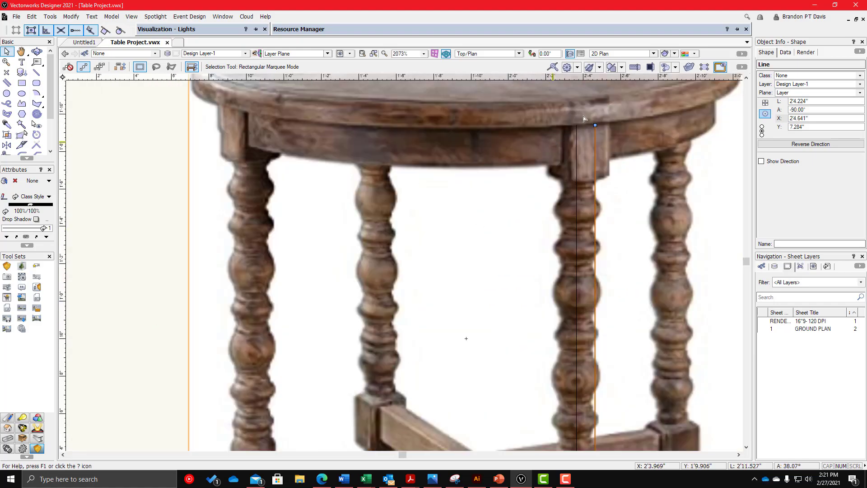
scroll(533, 143, "down", 3)
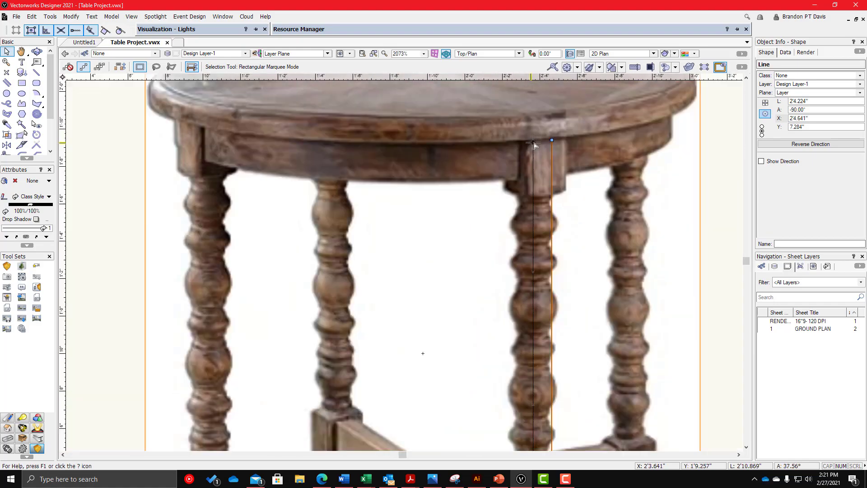
left_click(533, 143)
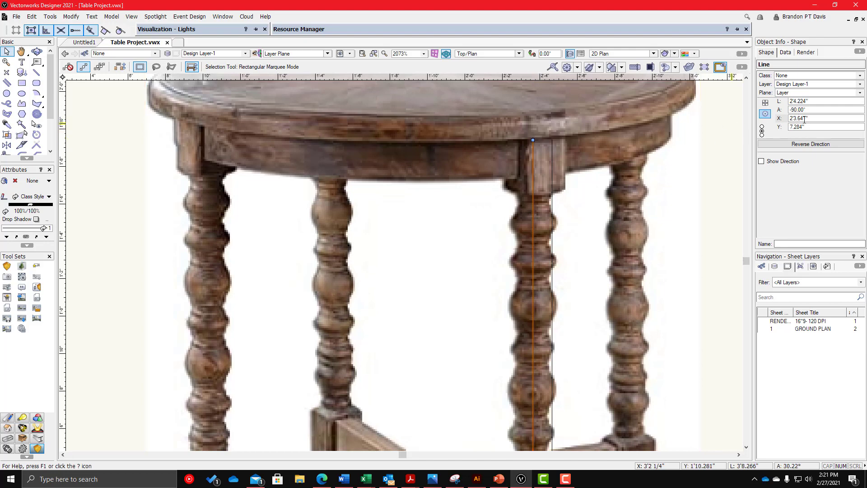
scroll(665, 111, "down", 2)
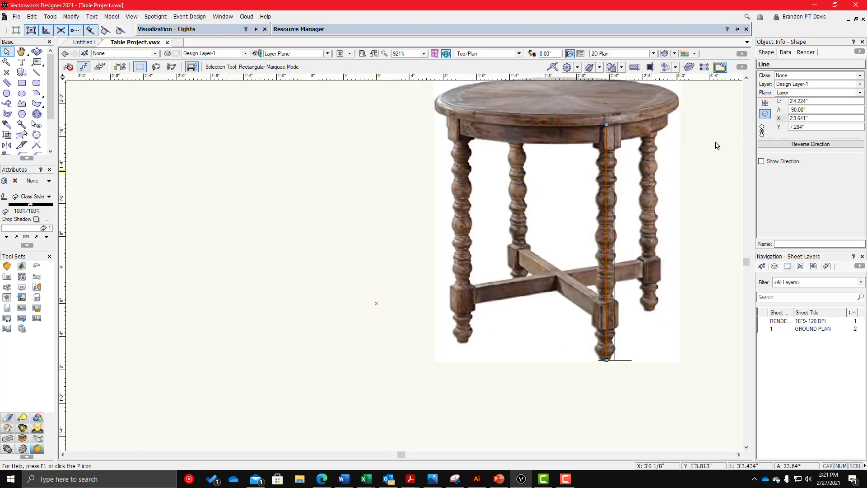
scroll(622, 142, "up", 2)
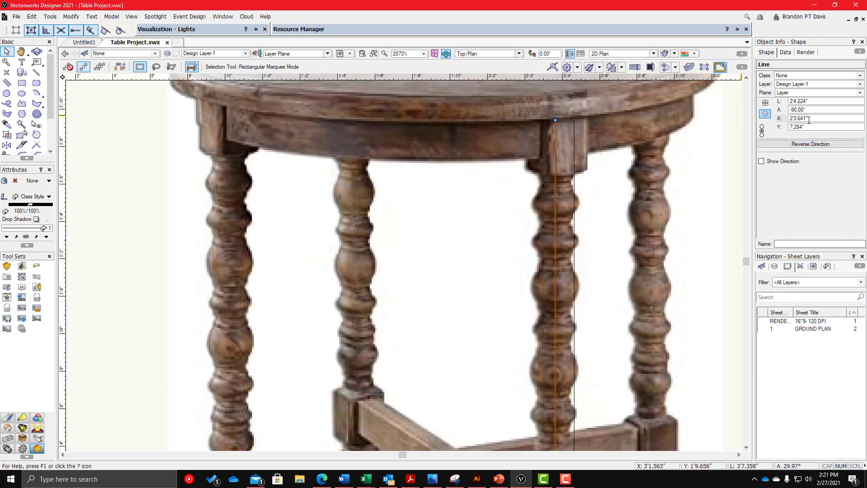
left_click(808, 119)
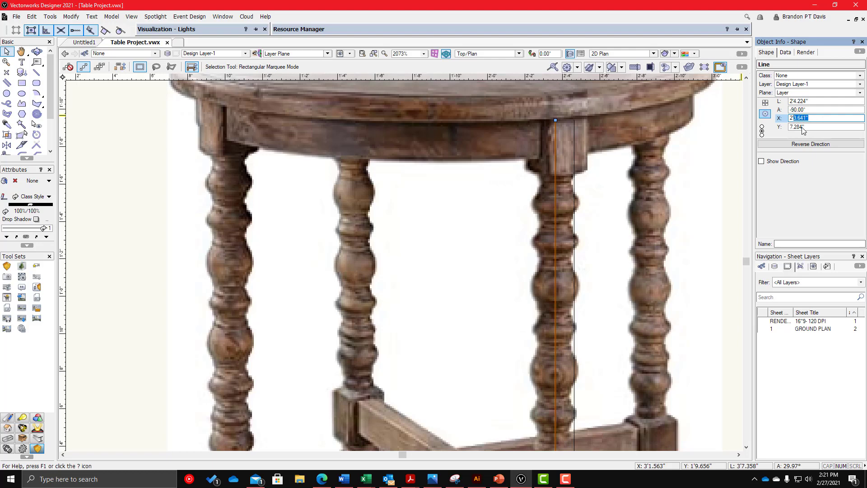
key("Return")
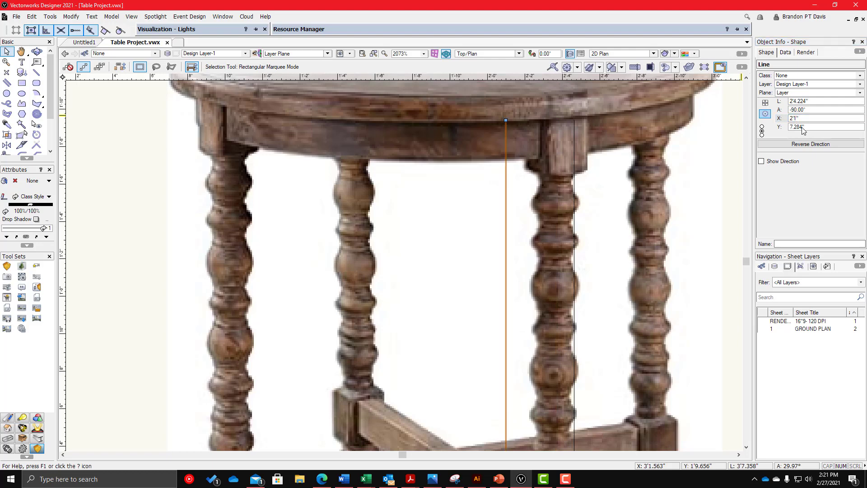
key("ctrl+z")
- Set the length of the front leg's original centreline to 2'4"
left_click(811, 100)
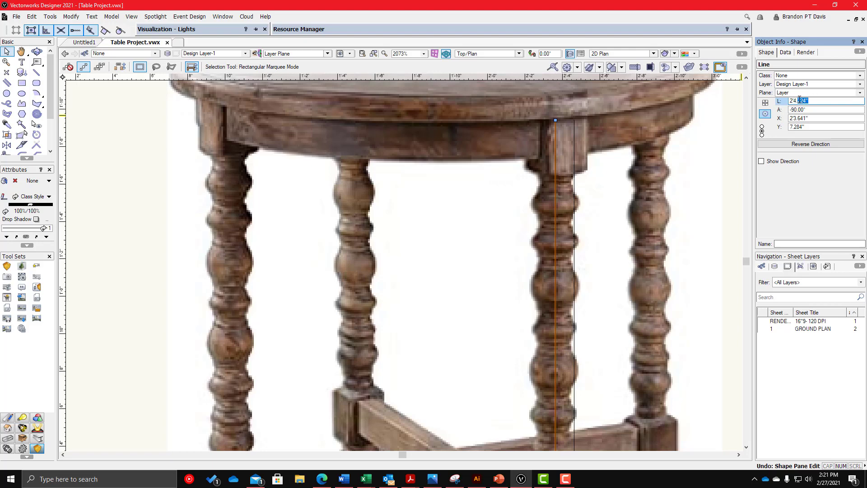
key("Return")
scroll(520, 271, "down", 5)
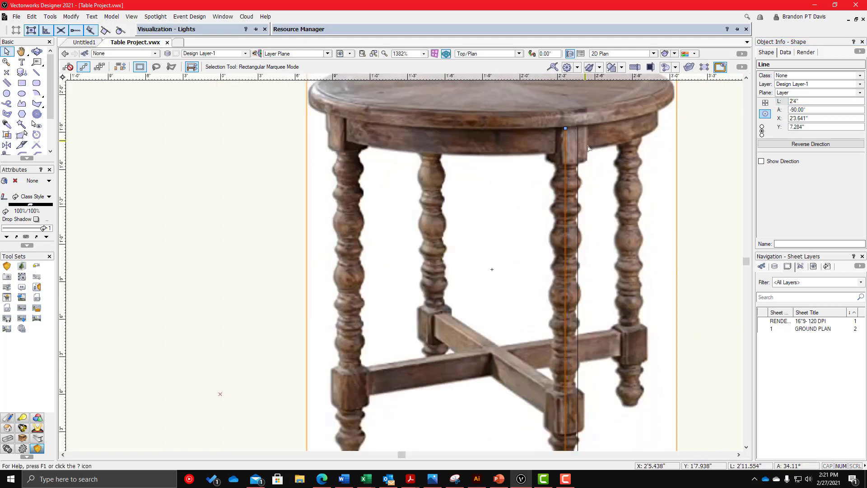
- Move the shortened centreline down so its lower end meets the horizontal baseline at the front leg's foot
scroll(605, 364, "up", 8)
scroll(632, 380, "up", 1)
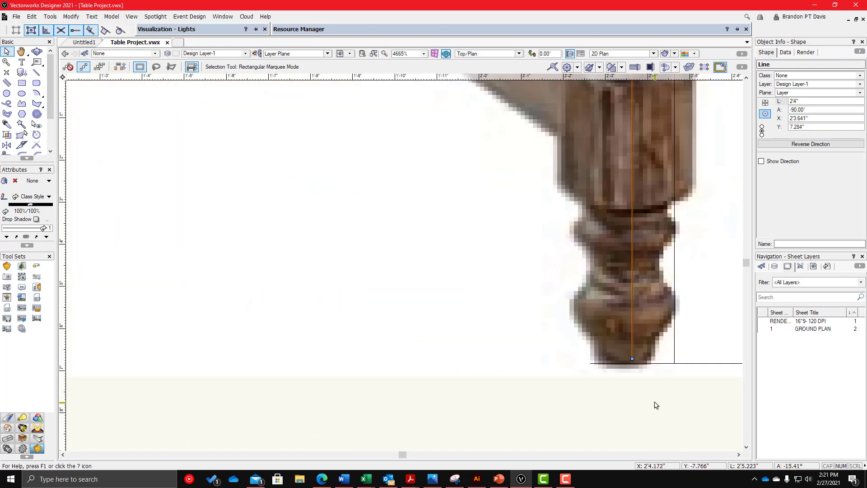
left_click(653, 402)
scroll(640, 379, "up", 3)
left_click_drag(616, 319, 615, 334)
key("ctrl+z")
left_click(619, 427)
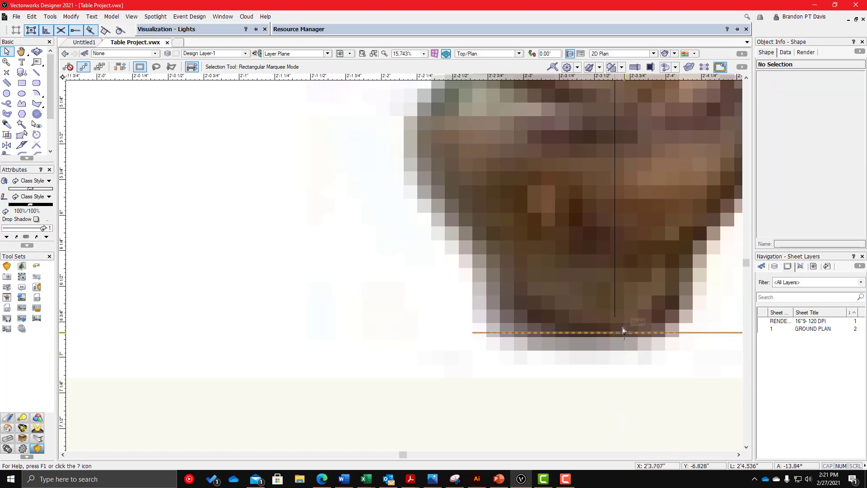
left_click(615, 328)
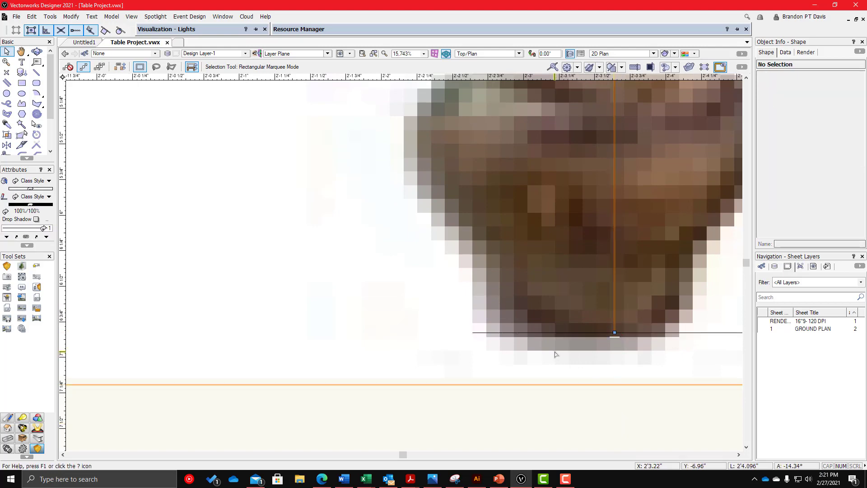
scroll(587, 339, "down", 5)
scroll(556, 192, "up", 3)
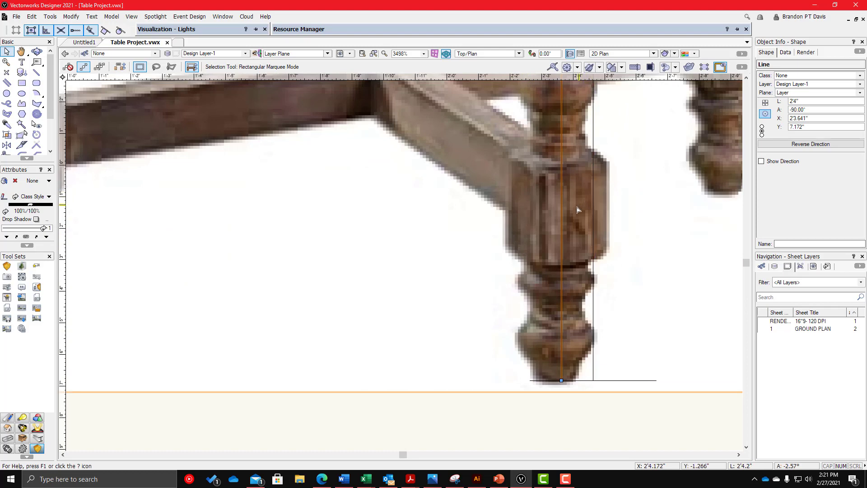
- Draw a rectangle 1" wide and about 3.2" high between the centreline and its offset copy, over the front leg's lower block
key("4")
scroll(556, 198, "up", 3)
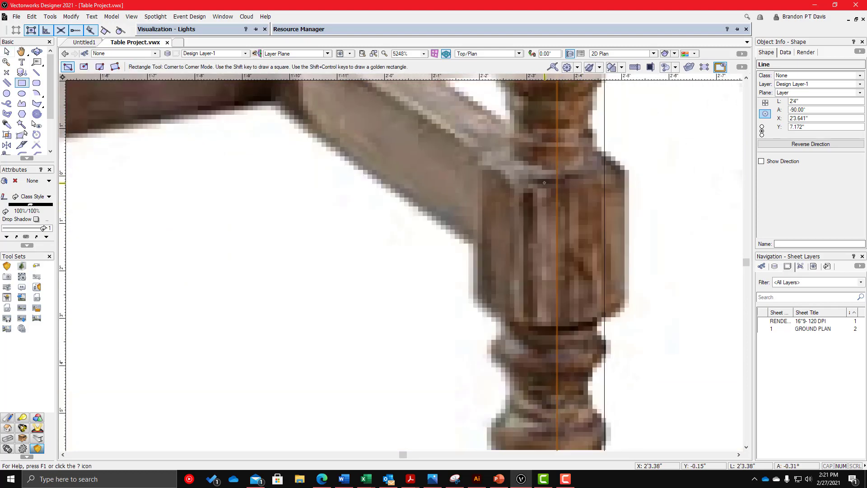
left_click(557, 168)
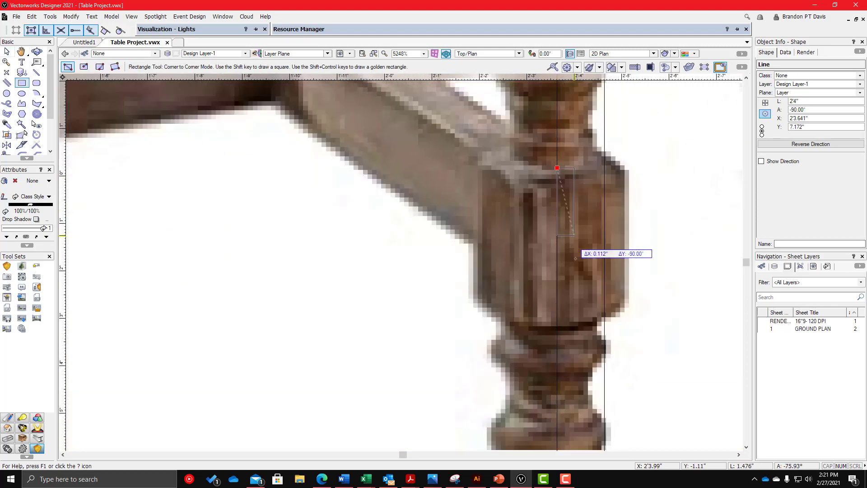
left_click(604, 318)
scroll(564, 314, "down", 2)
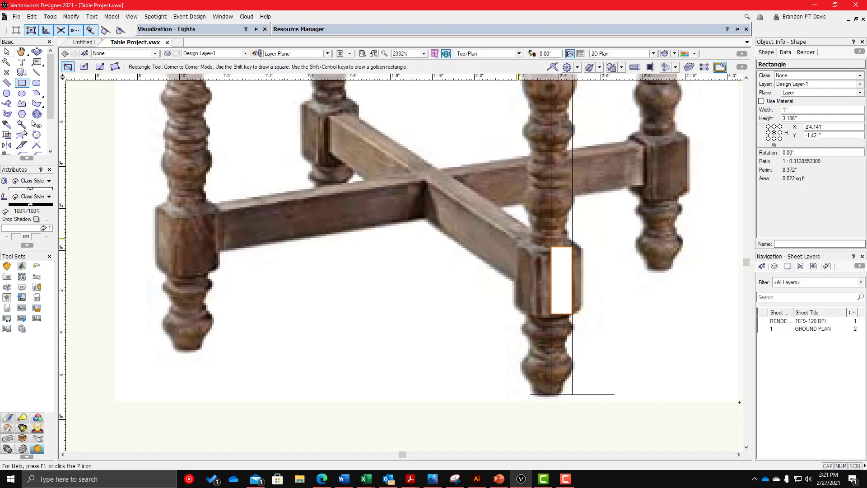
- Duplicate the lower block's rectangle up to just below the tabletop, beside the front leg's upper block, and select the copy
key("x")
key("x")
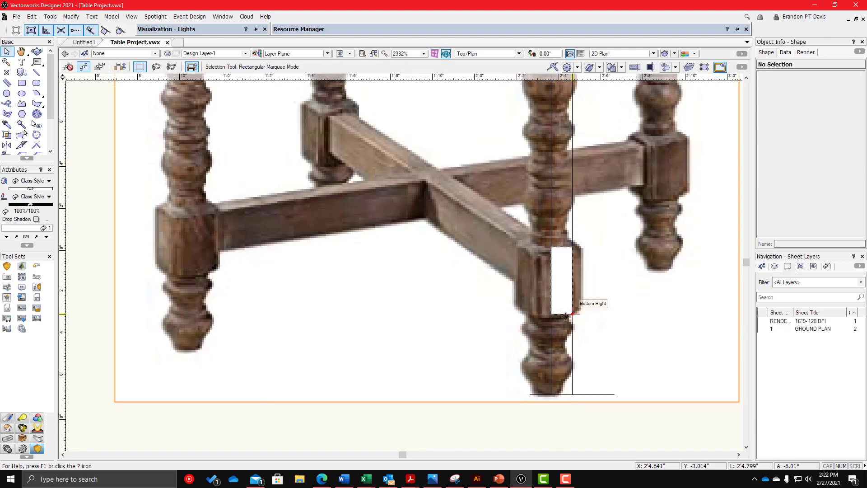
scroll(573, 346, "down", 4)
left_click_drag(562, 315, 488, 225)
scroll(583, 259, "up", 3)
scroll(518, 175, "up", 1)
left_click(499, 153)
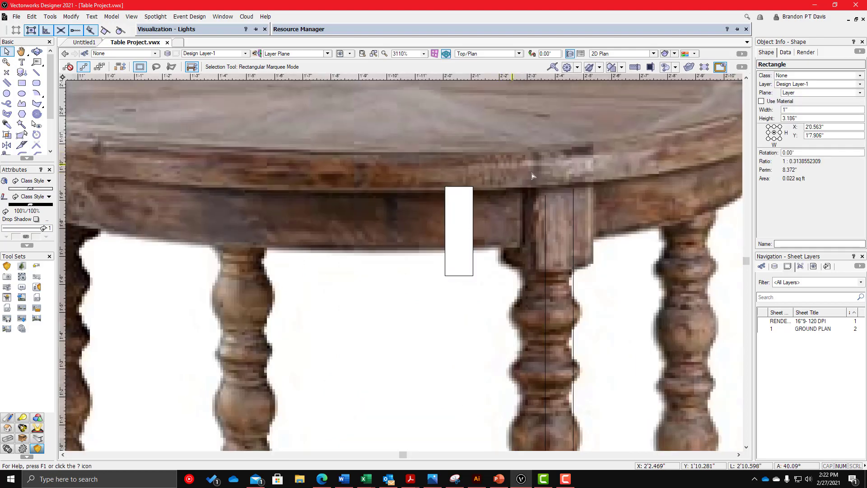
- Move the copied rectangle so its upper corner on the centreline side meets the upper end of the 2'4" centreline
left_click(574, 202)
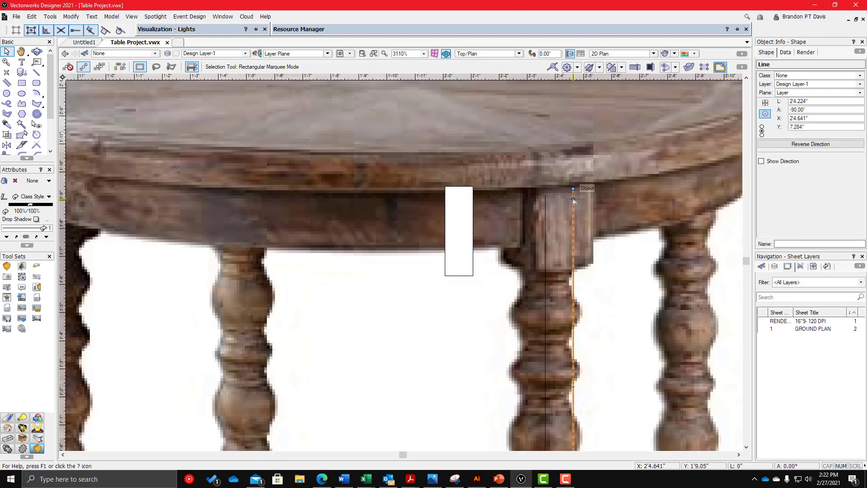
left_click(545, 217)
scroll(447, 188, "up", 2)
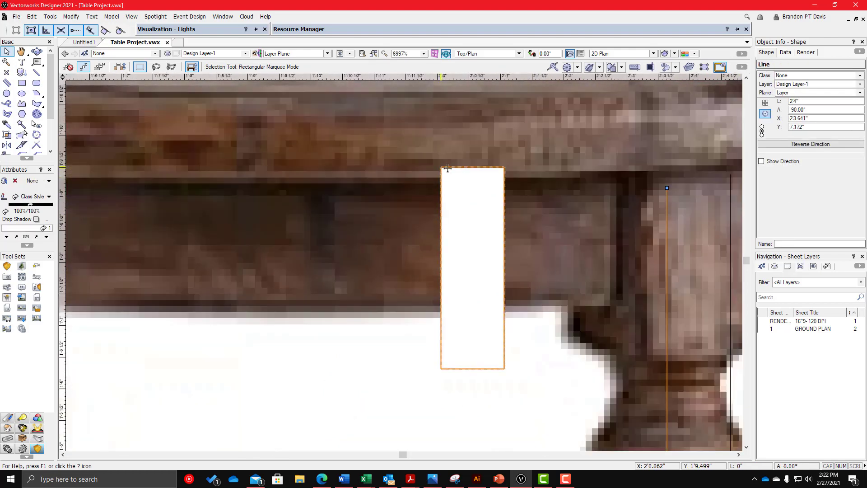
left_click_drag(447, 168, 665, 188)
scroll(560, 237, "down", 3)
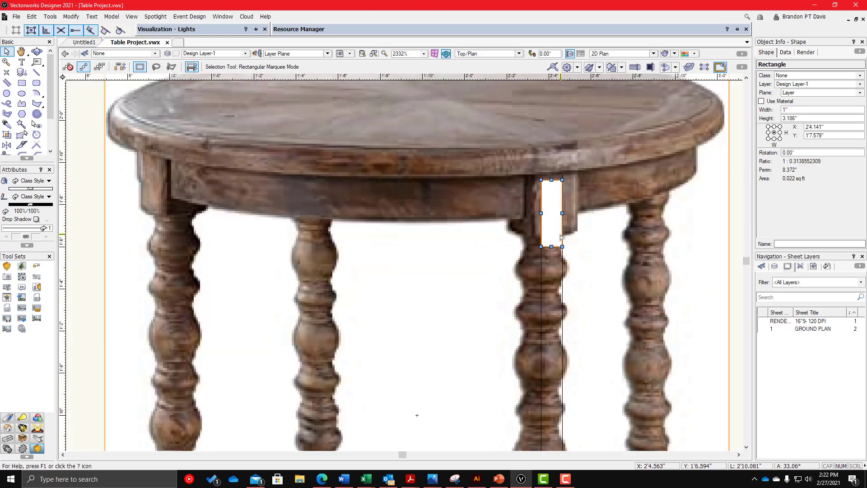
- Shorten the upper block's rectangle to fit the photo and set its height to 2.75", anchored at its top centre
scroll(560, 237, "up", 2)
left_click_drag(541, 261, 541, 240)
scroll(564, 224, "down", 1)
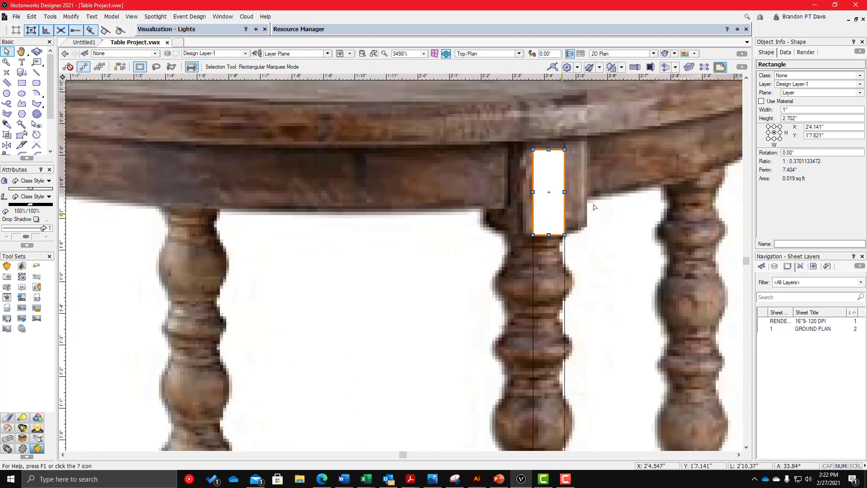
left_click(774, 139)
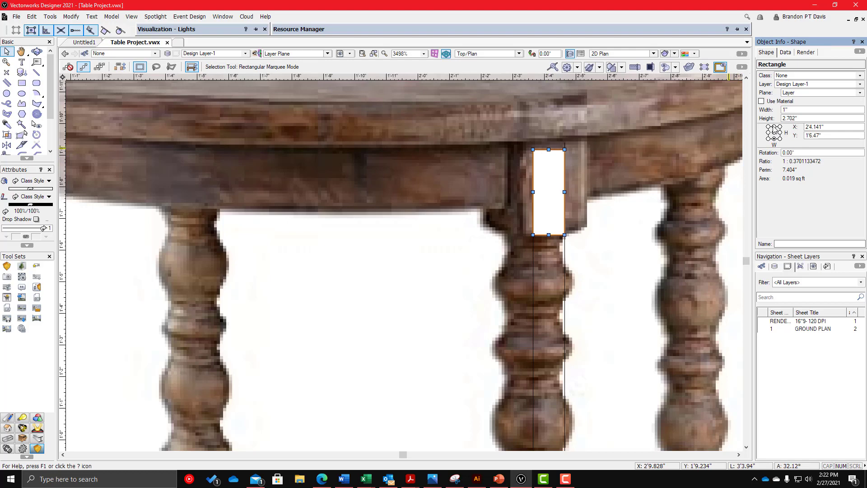
scroll(540, 181, "up", 1)
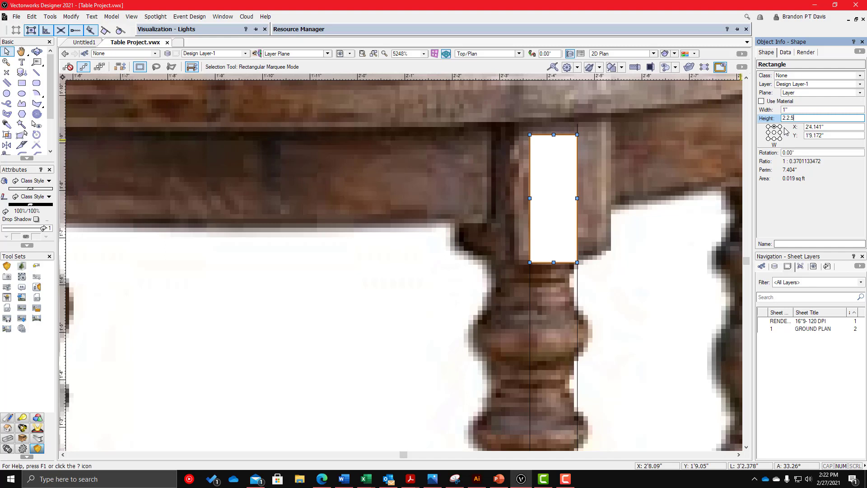
key("Return")
key("Return")
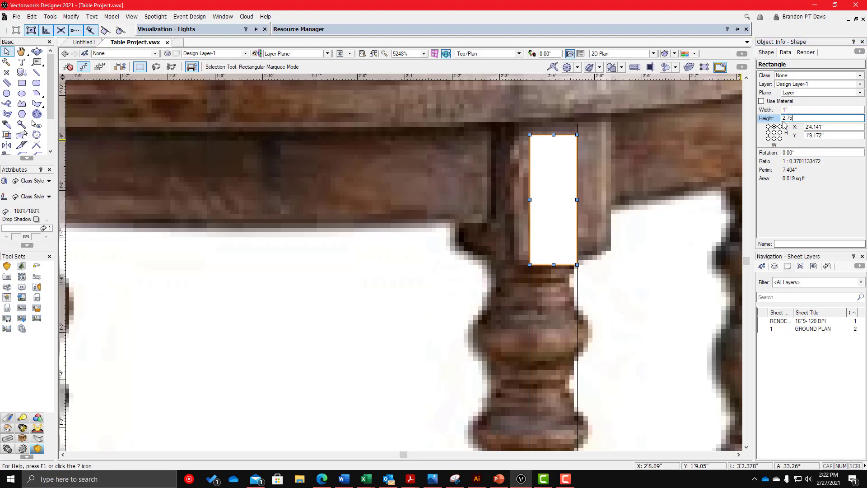
scroll(550, 174, "down", 2)
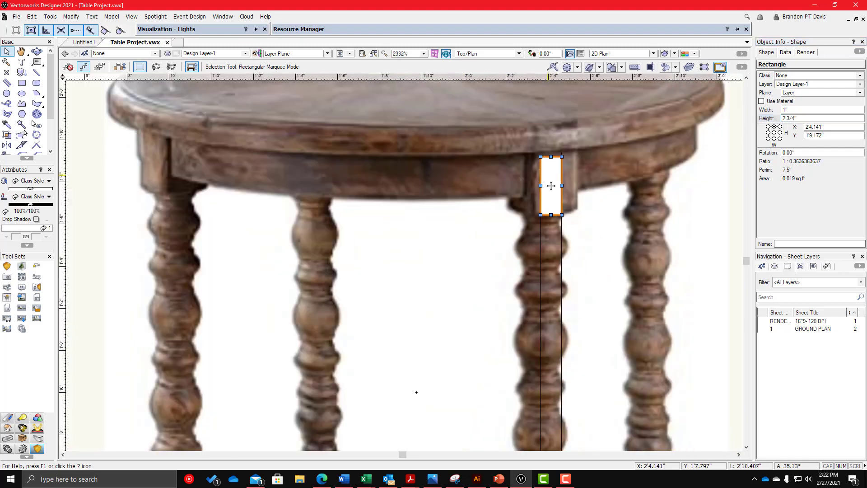
- Measure the distance along the centreline from the underside of the upper block's rectangle to the top of the lower one
scroll(548, 214, "up", 2)
scroll(548, 214, "down", 2)
scroll(563, 249, "down", 1)
scroll(563, 248, "up", 2)
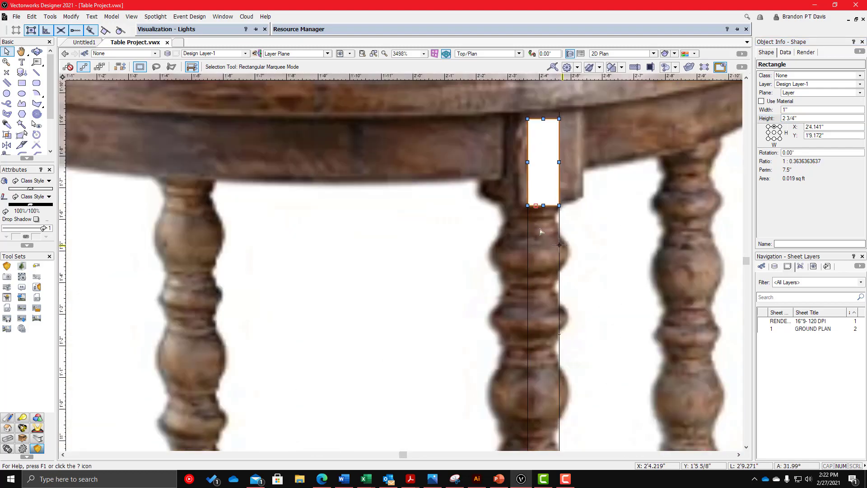
key("2")
scroll(528, 218, "up", 1)
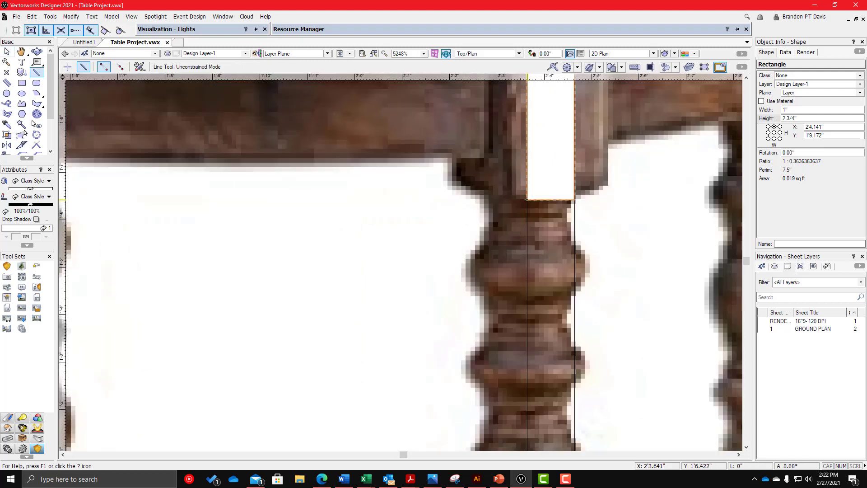
left_click(527, 199)
scroll(509, 167, "down", 4)
scroll(495, 325, "up", 1)
scroll(494, 382, "up", 3)
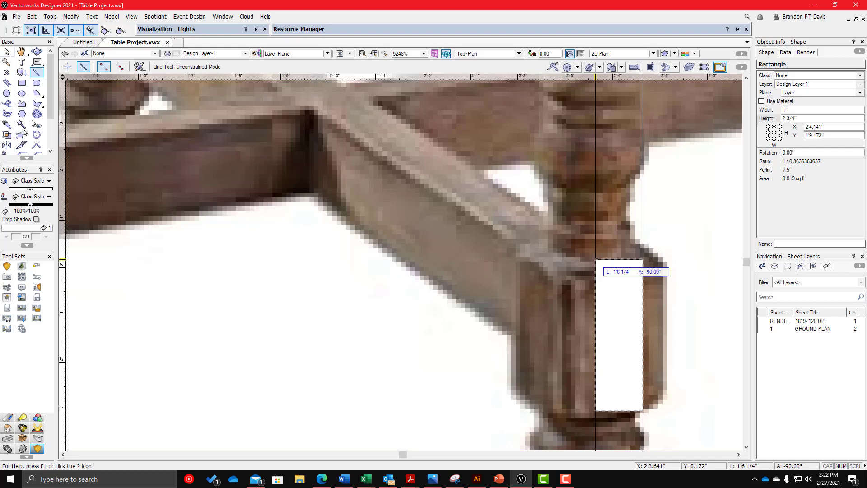
key("Escape")
- Select the lower block's rectangle and examine the turned foot beneath it down to the baseline
scroll(506, 251, "down", 1)
key("x")
left_click(574, 322)
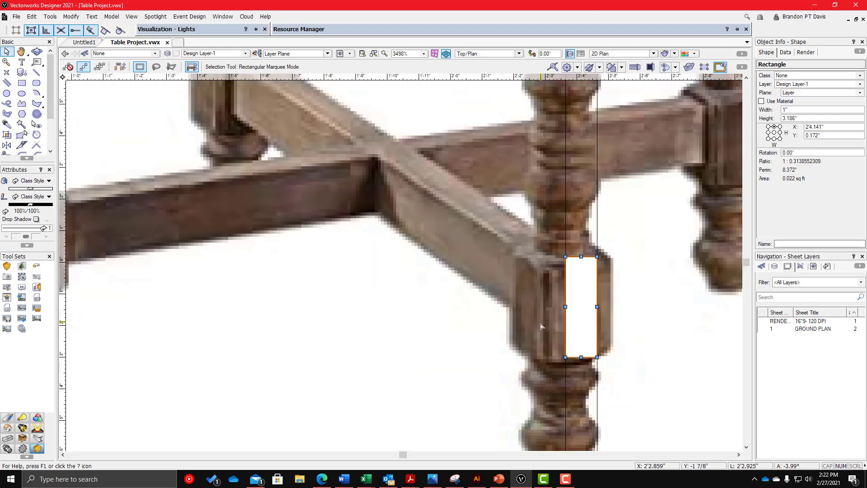
scroll(541, 326, "down", 3)
scroll(554, 291, "up", 3)
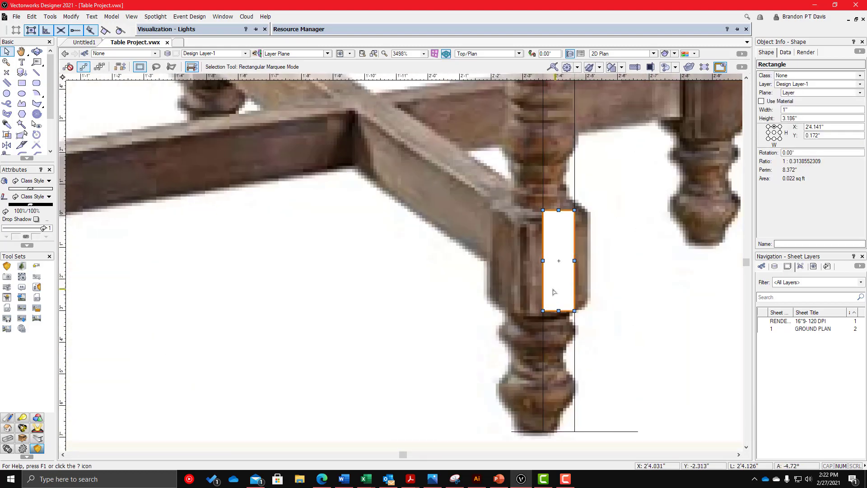
scroll(554, 292, "down", 3)
scroll(577, 370, "up", 3)
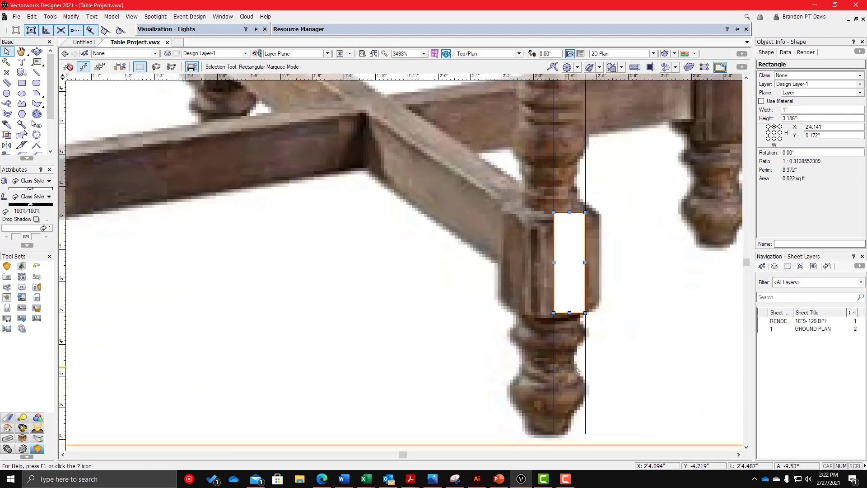
scroll(577, 370, "down", 3)
scroll(567, 397, "up", 4)
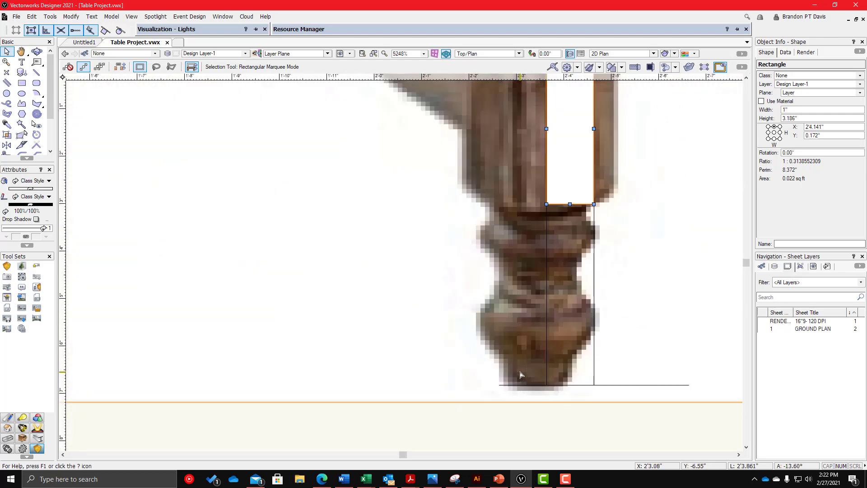
- Start a polyline at the centreline's lower end, tracing the foot's short straight base and its large bulge with a point-on-arc segment
left_click(21, 104)
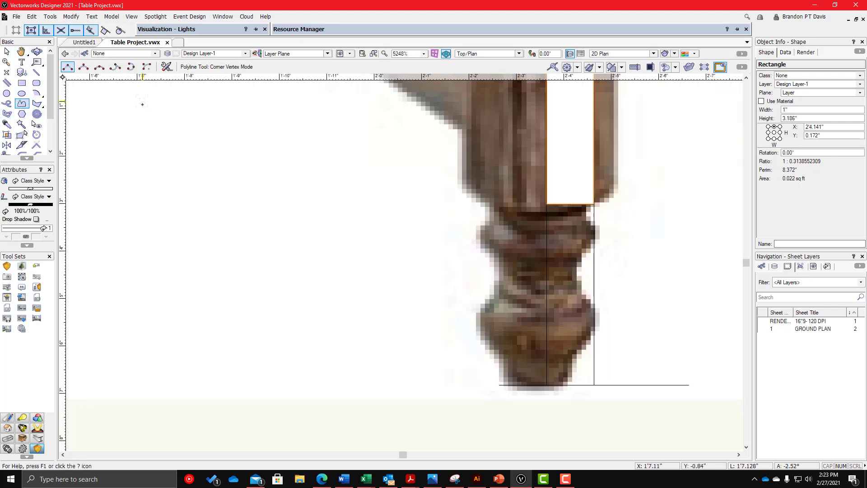
scroll(571, 364, "up", 2)
left_click(533, 393)
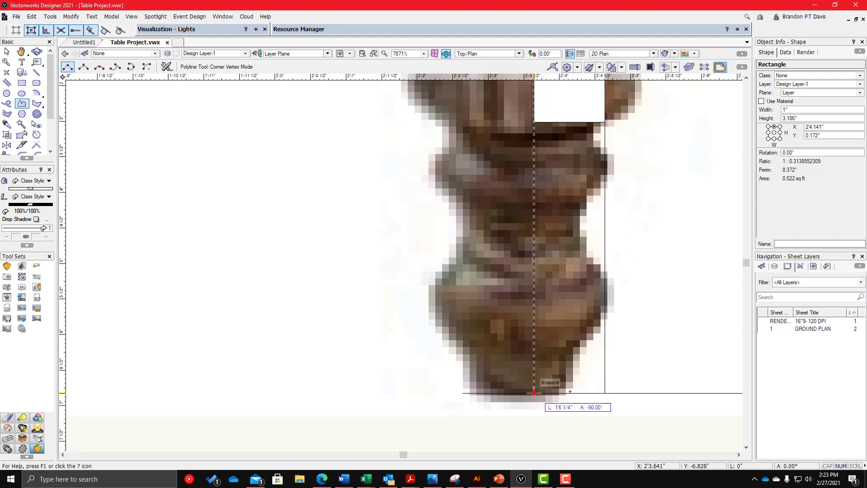
left_click(566, 356)
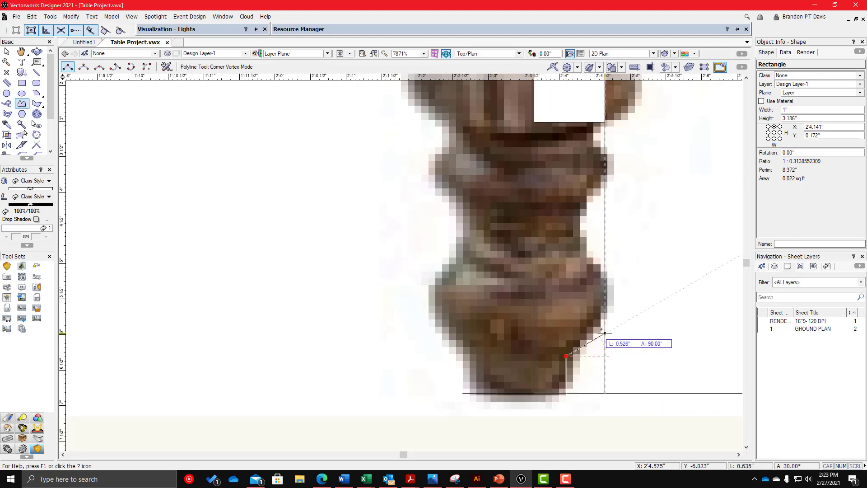
left_click(131, 67)
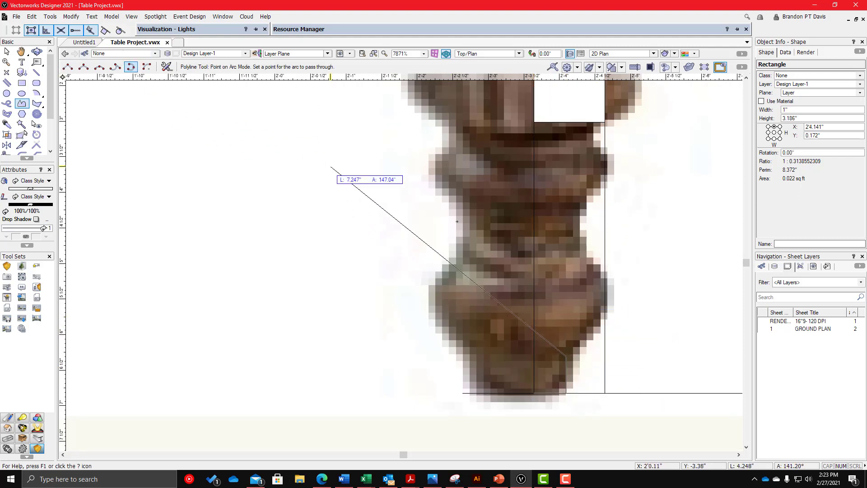
left_click(605, 287)
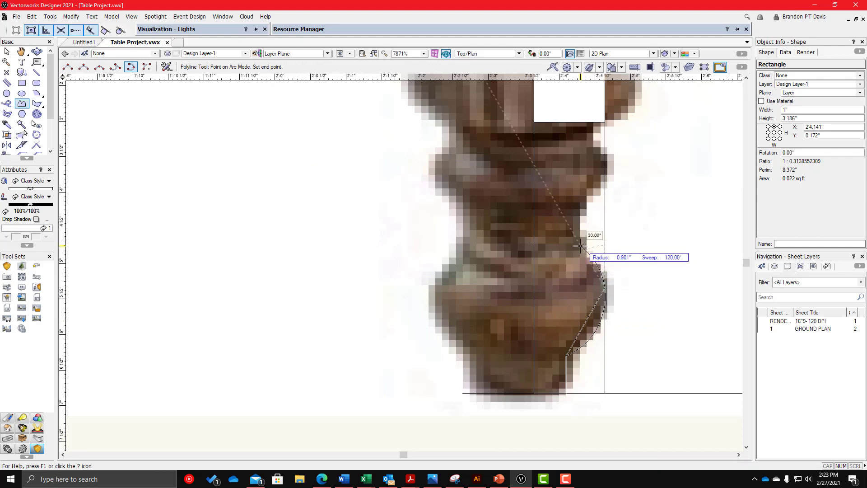
left_click(580, 246)
- Continue the foot's polyline with a straight vertical neck and a point-on-arc segment around the smaller upper bead
left_click(68, 66)
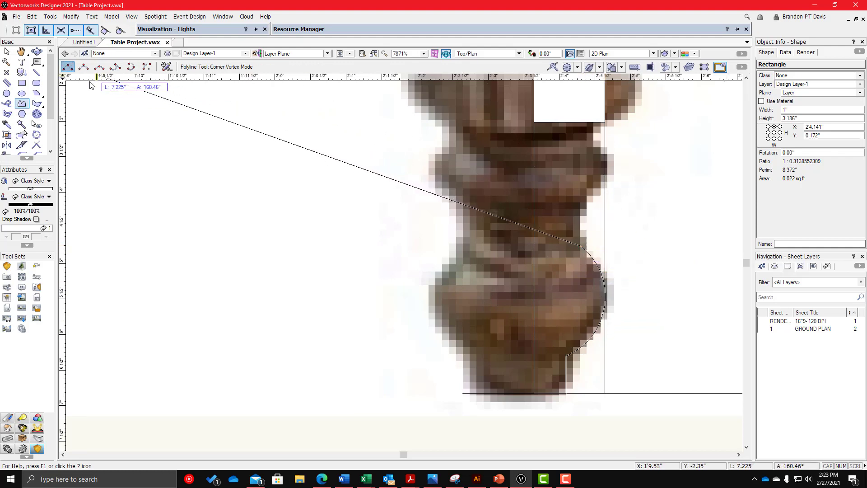
scroll(612, 180, "up", 2)
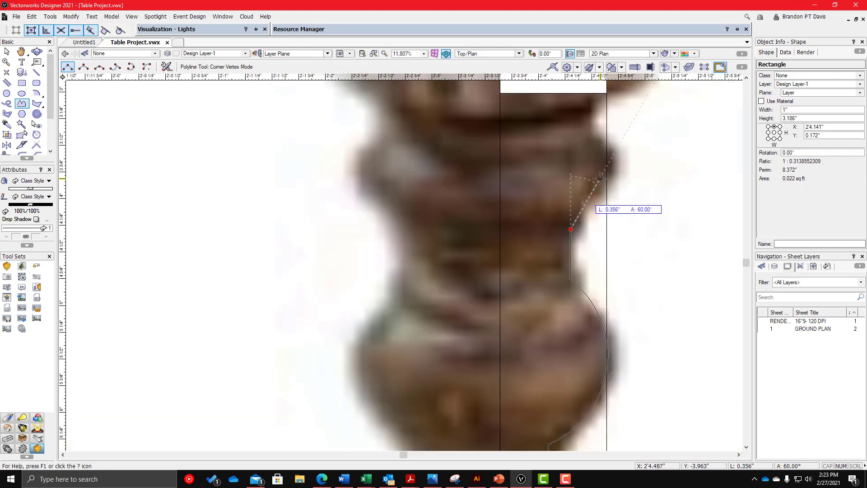
left_click(130, 67)
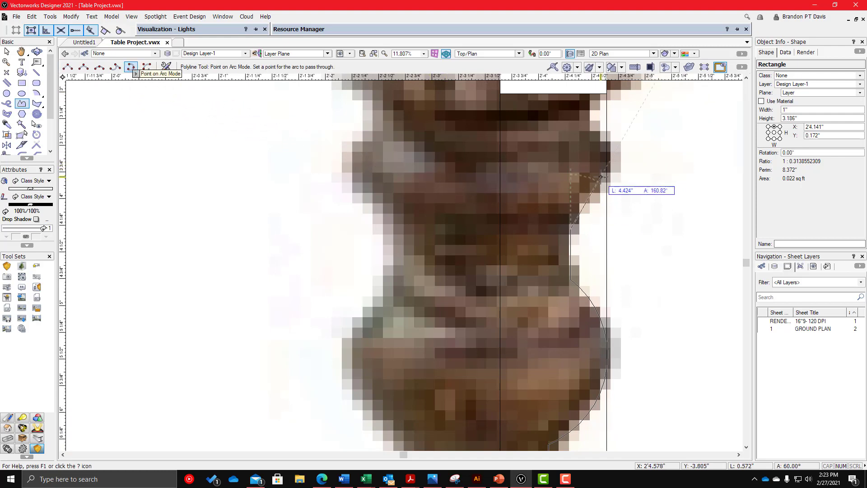
left_click(603, 171)
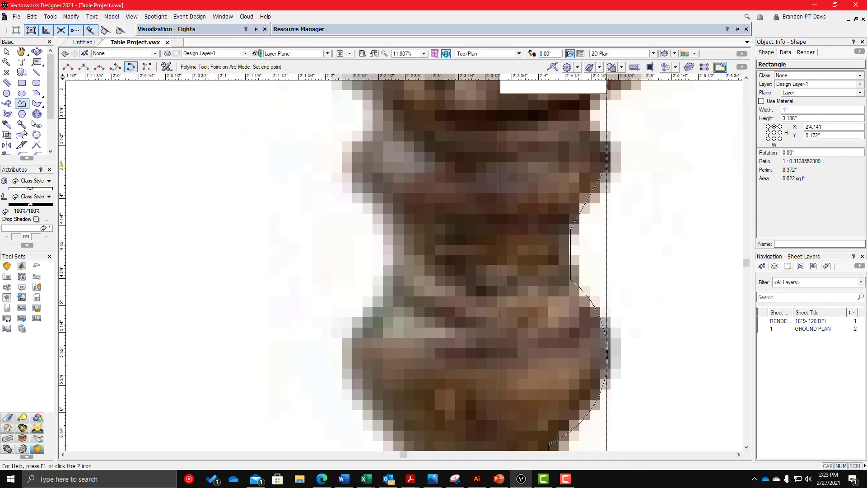
left_click(583, 126)
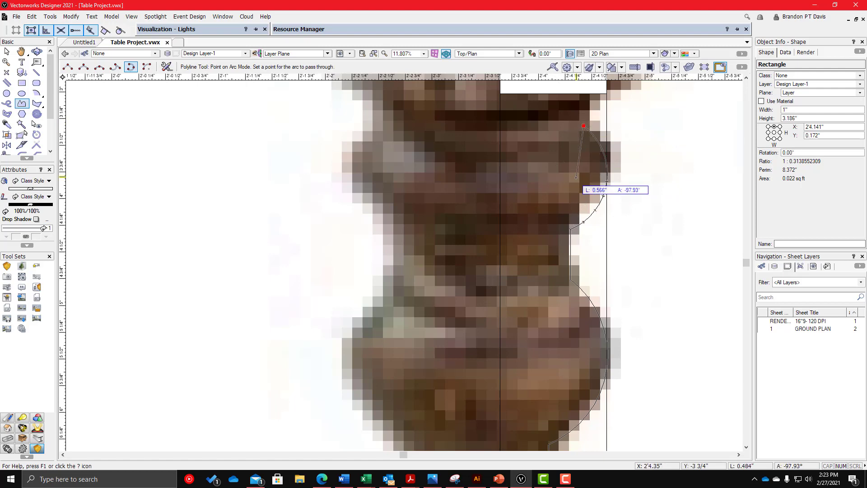
- Finish the foot's half profile, about 1" wide and 3.8" high, with straight segments to the block's underside and back to the centreline
scroll(578, 177, "down", 2)
scroll(579, 156, "up", 2)
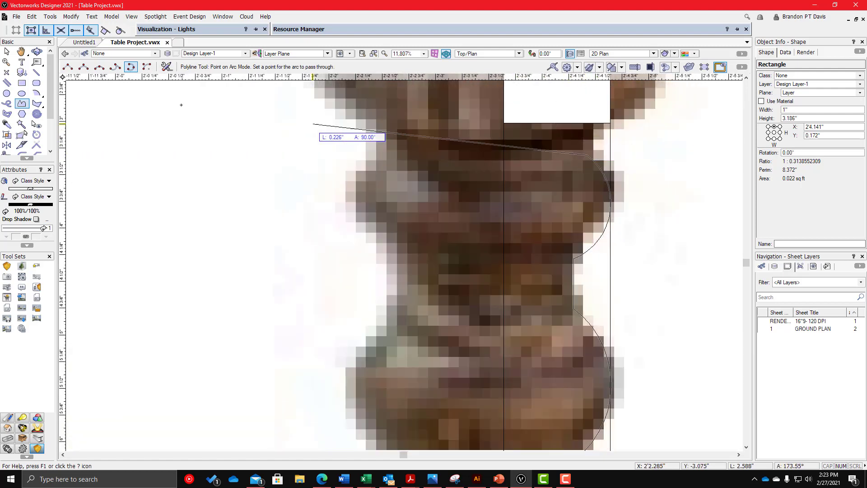
left_click(67, 67)
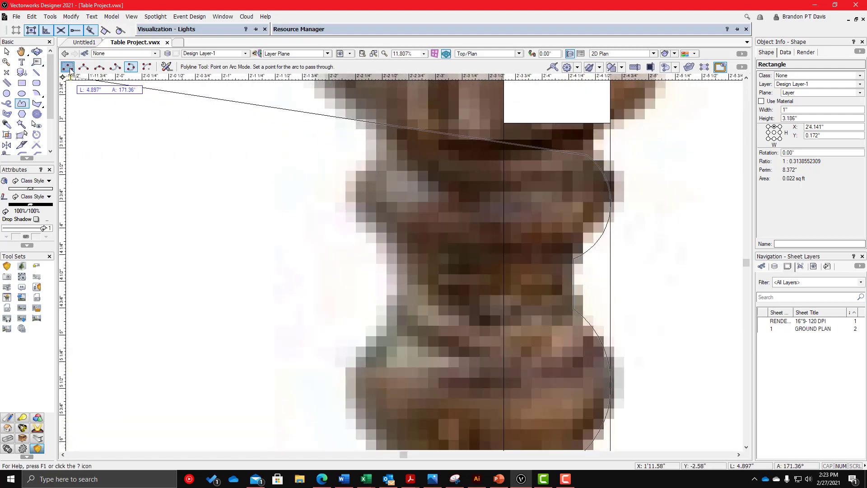
left_click(584, 123)
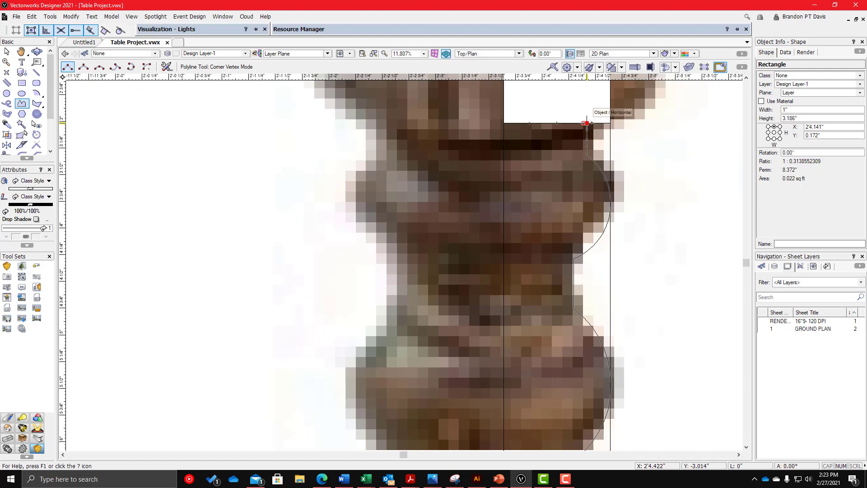
left_click(504, 123)
scroll(537, 241, "down", 4)
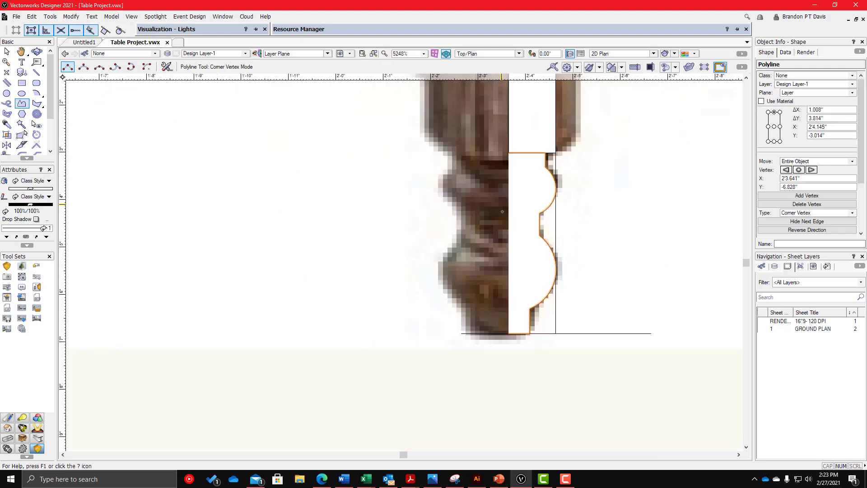
scroll(537, 241, "down", 5)
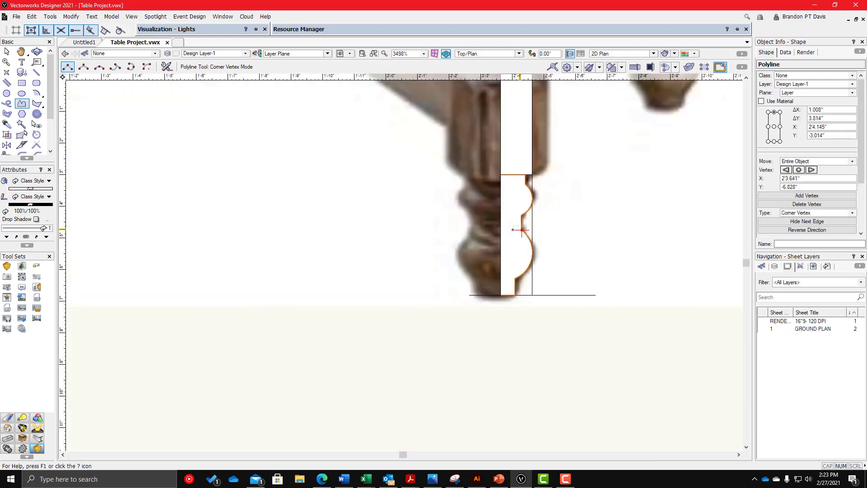
scroll(486, 239, "up", 5)
scroll(486, 239, "down", 2)
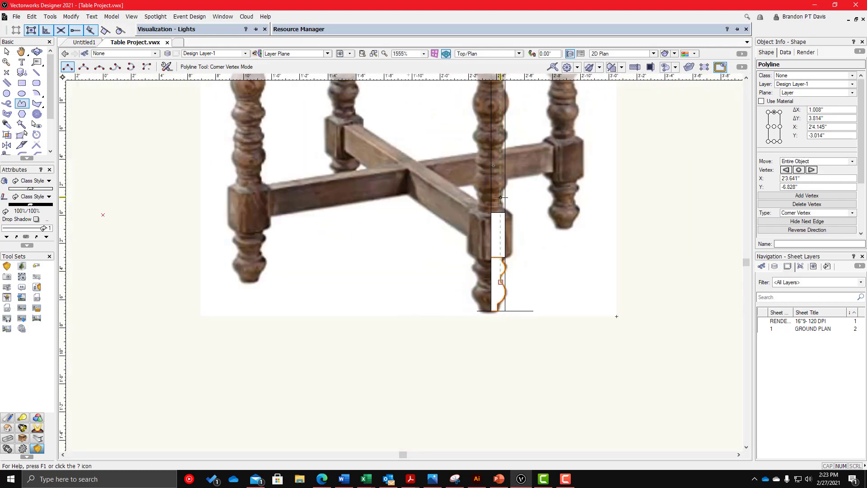
scroll(492, 252, "up", 7)
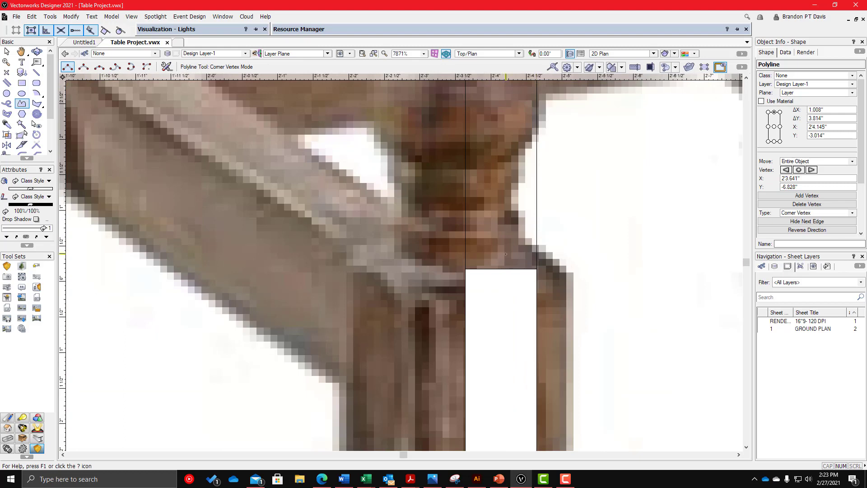
left_click(512, 268)
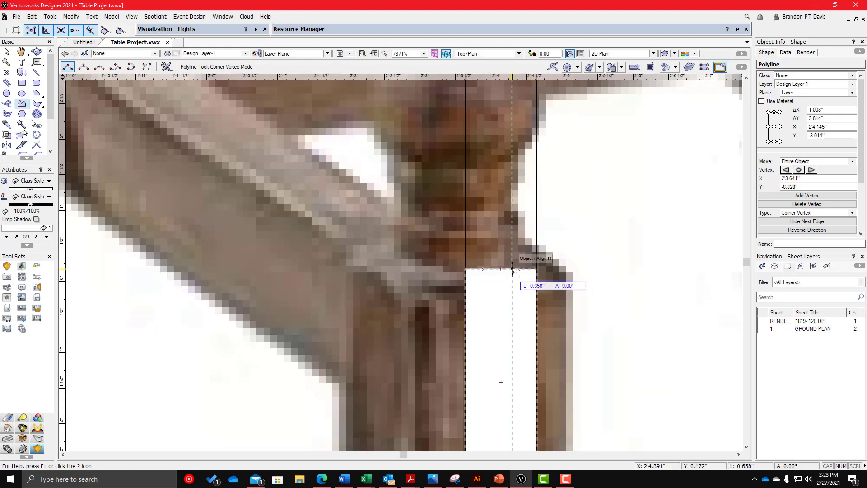
left_click(512, 178)
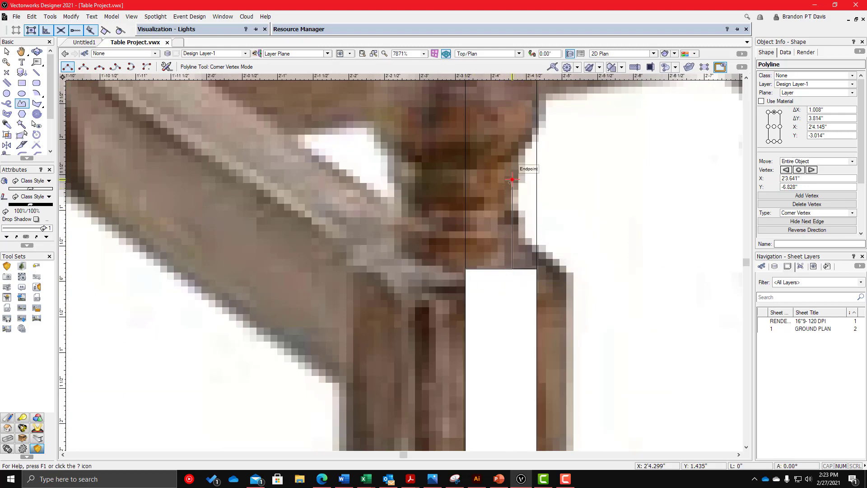
scroll(541, 174, "down", 5)
scroll(551, 170, "up", 3)
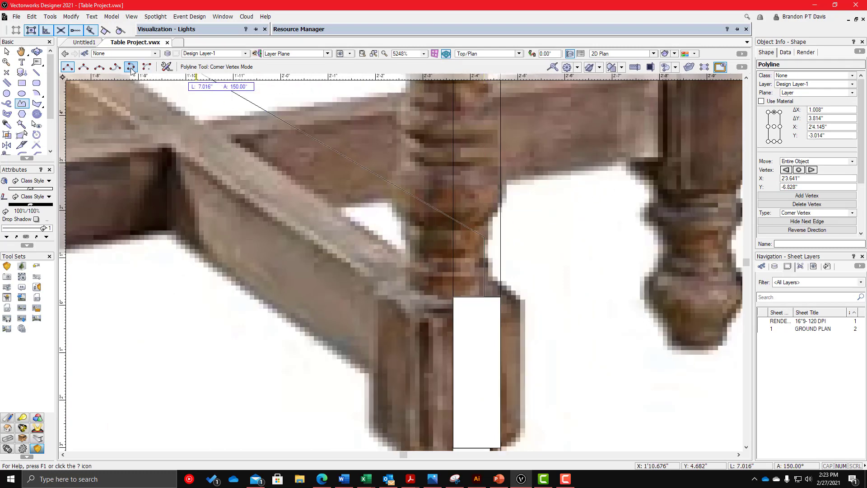
left_click(130, 67)
left_click(500, 194)
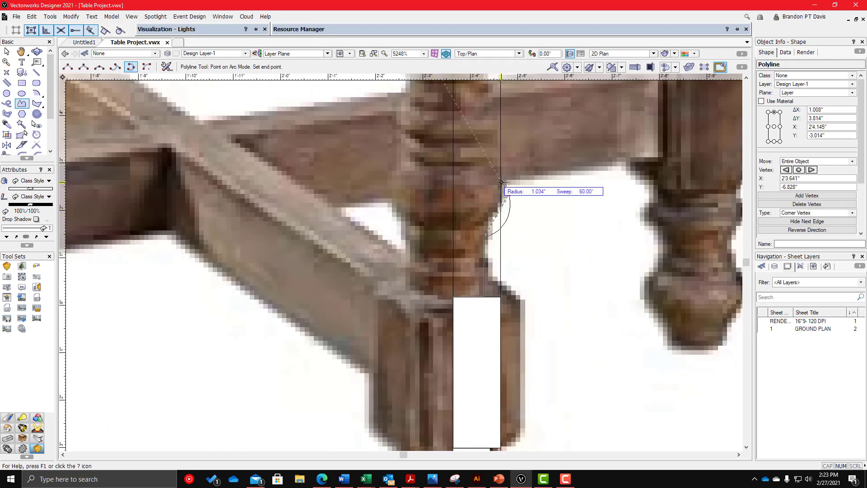
scroll(488, 158, "down", 2)
left_click(488, 157)
scroll(505, 181, "down", 3)
scroll(505, 190, "up", 8)
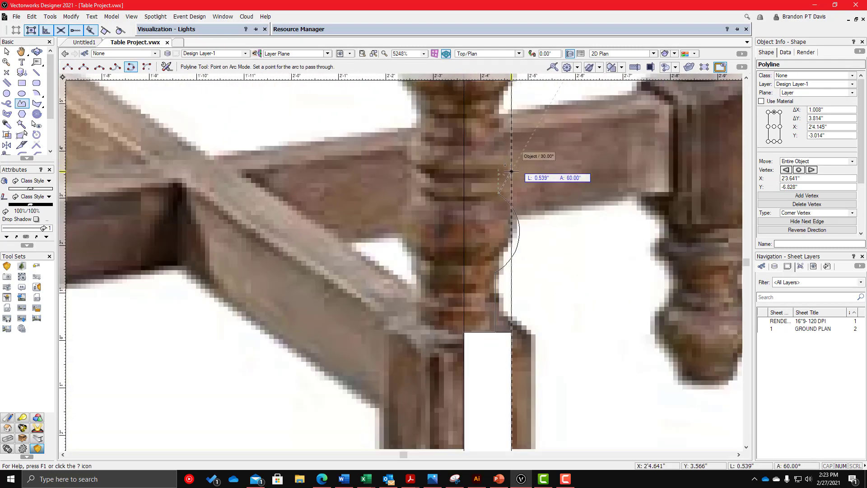
scroll(494, 221, "down", 3)
scroll(483, 217, "up", 3)
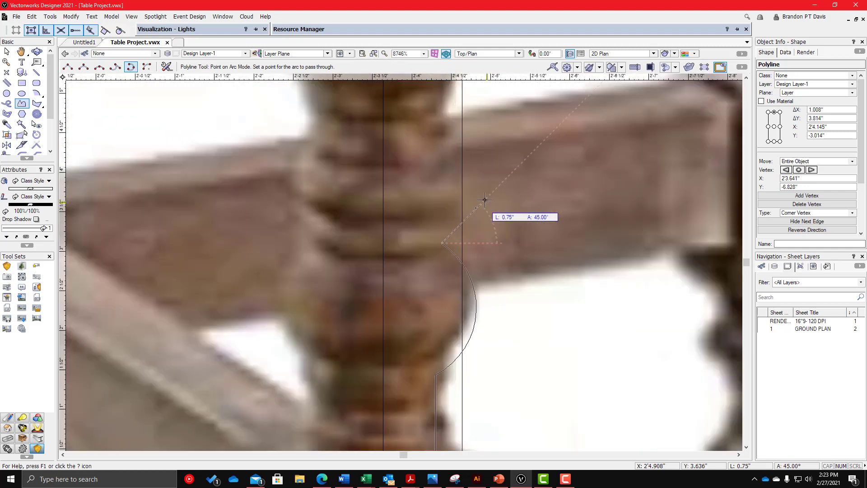
scroll(435, 234, "down", 2)
scroll(443, 237, "up", 4)
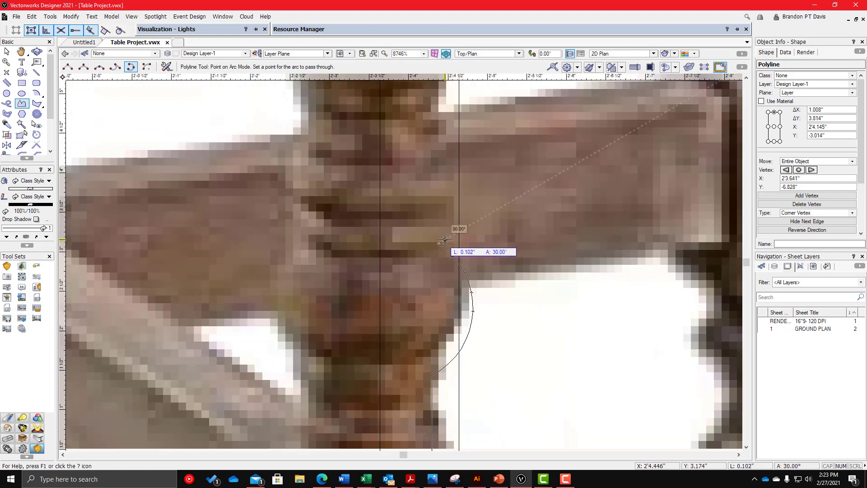
scroll(445, 239, "down", 3)
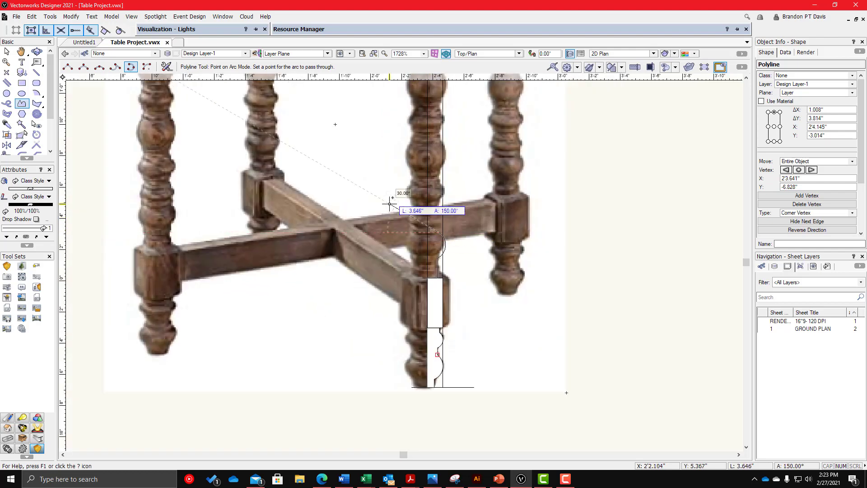
scroll(415, 212, "up", 2)
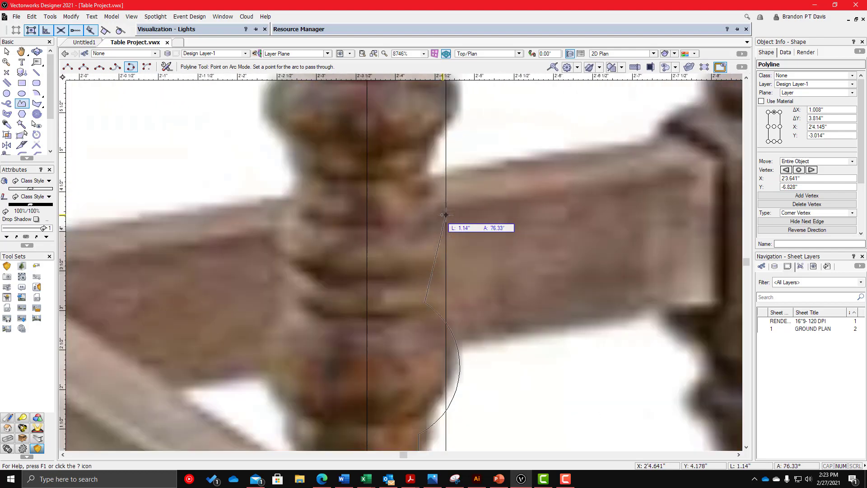
scroll(383, 285, "down", 1)
scroll(432, 265, "up", 1)
key("Escape")
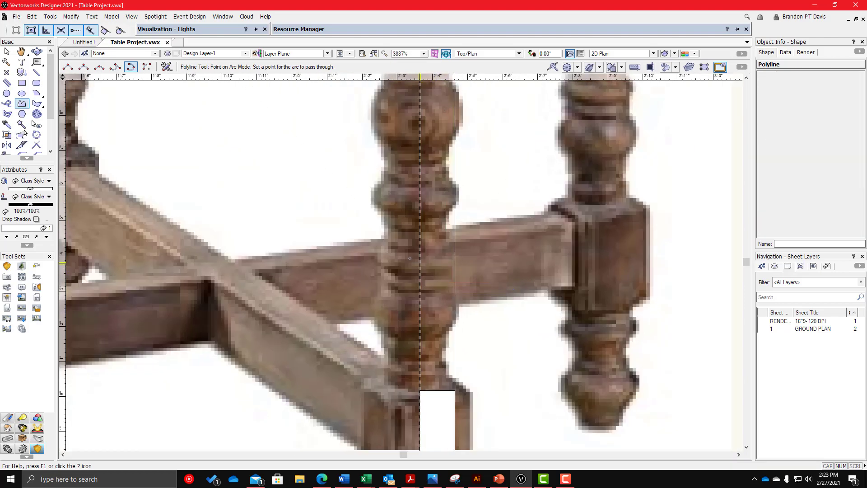
- Examine the front leg's turned shaft between the lower block and the upper block
scroll(439, 253, "down", 2)
scroll(411, 277, "up", 1)
scroll(459, 190, "up", 1)
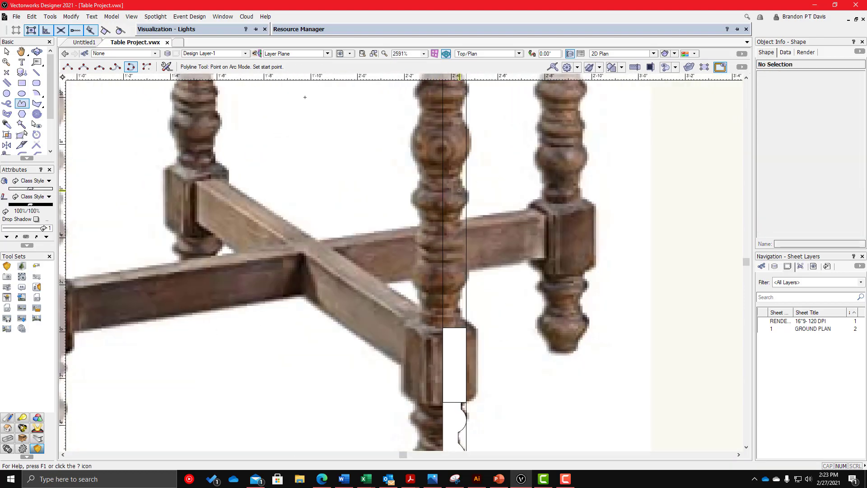
scroll(456, 209, "down", 1)
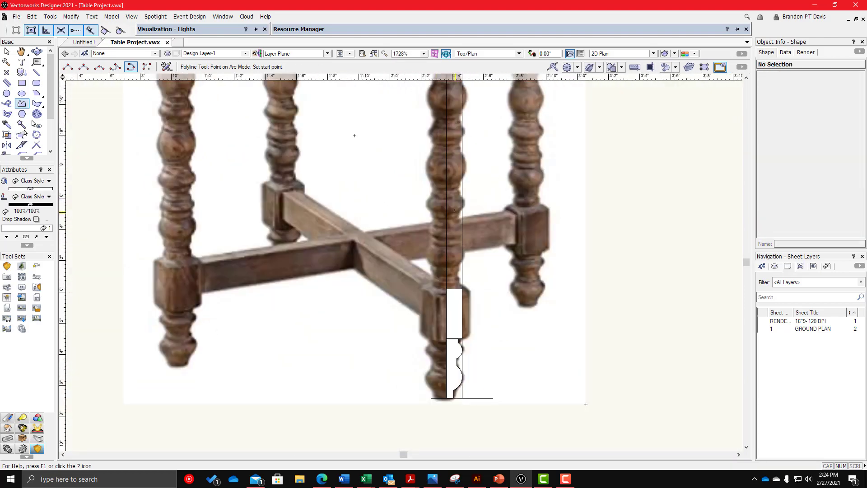
scroll(453, 162, "up", 3)
scroll(456, 219, "down", 2)
scroll(449, 205, "down", 2)
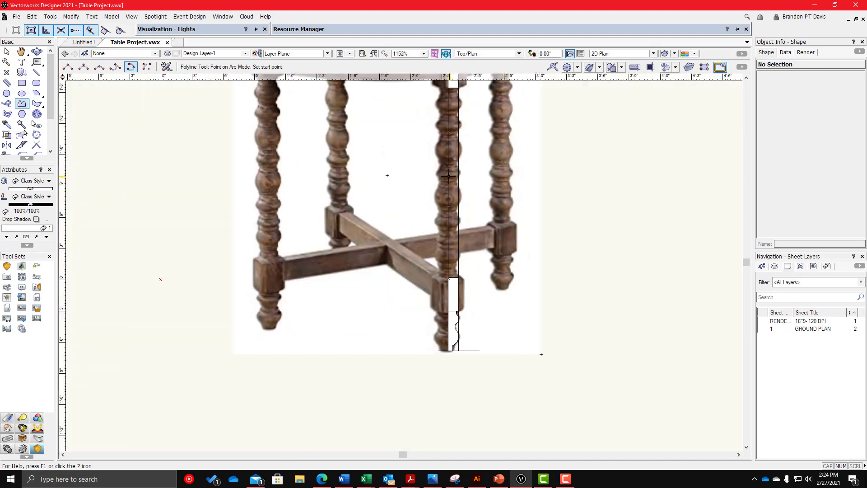
scroll(450, 343, "up", 1)
scroll(449, 104, "up", 2)
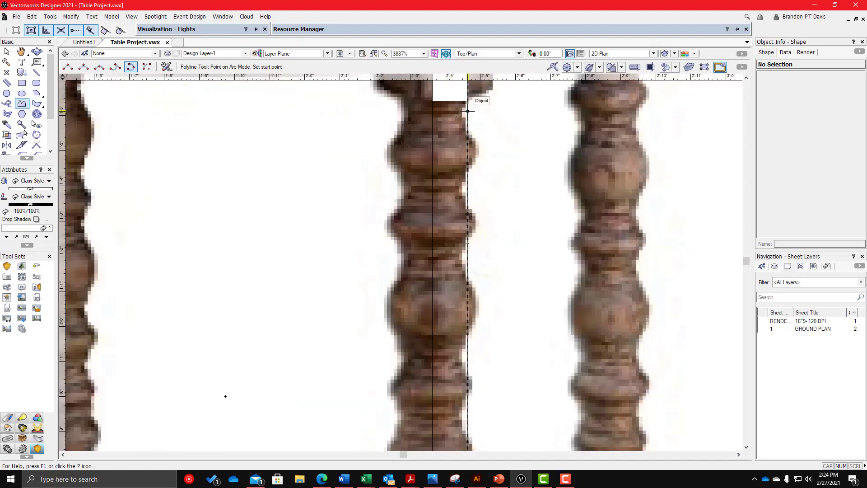
scroll(473, 117, "down", 1)
scroll(467, 104, "up", 1)
scroll(460, 166, "down", 1)
- Copy the upper block's rectangle directly beneath itself, aligned with the leg's centreline
key("x")
scroll(402, 172, "down", 1)
scroll(411, 108, "up", 1)
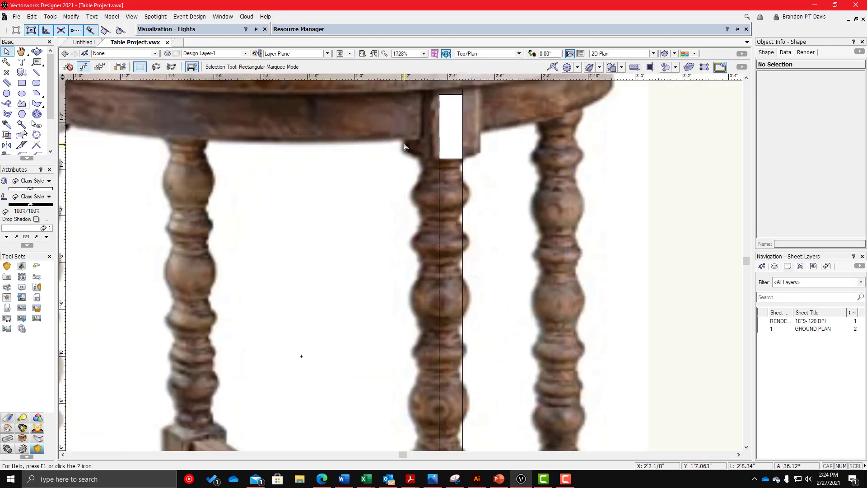
left_click(435, 123)
left_click(453, 128)
scroll(437, 98, "up", 1)
scroll(438, 98, "up", 1)
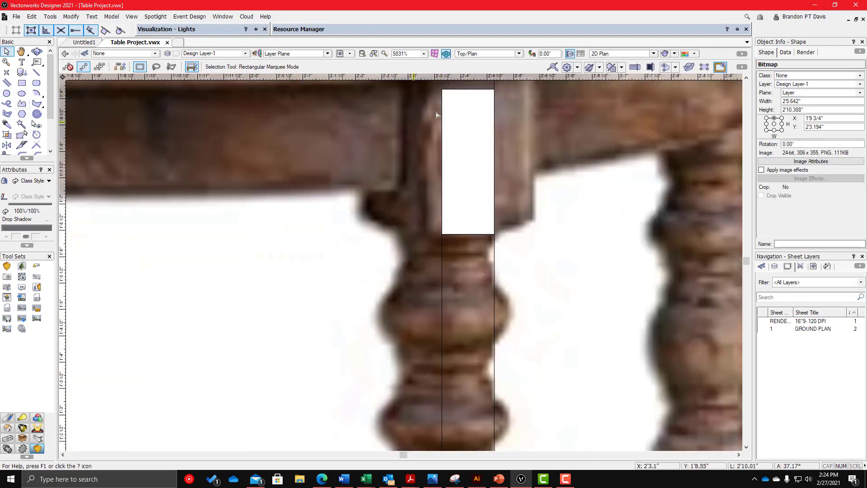
left_click_drag(442, 90, 442, 234, "ctrl")
scroll(460, 193, "down", 2)
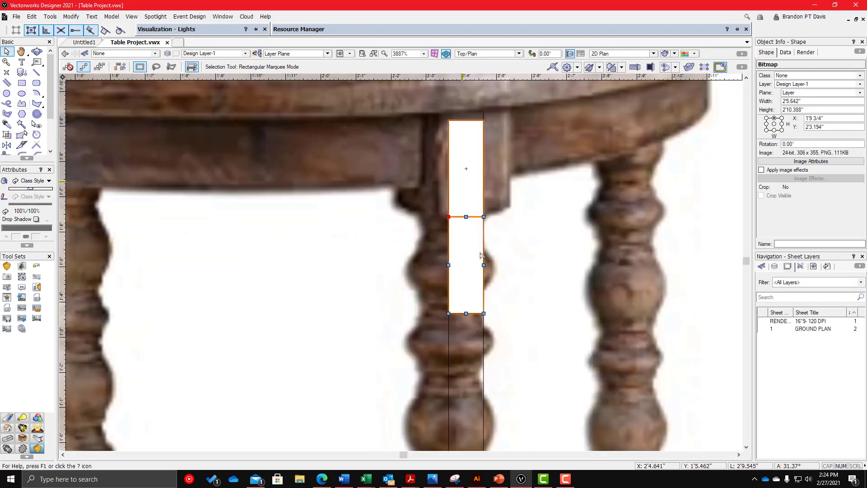
- Narrow the copied rectangle to about 0.68" wide, keeping its inner edge on the centreline
scroll(480, 265, "up", 1)
left_click_drag(483, 265, 466, 225)
scroll(467, 230, "up", 1)
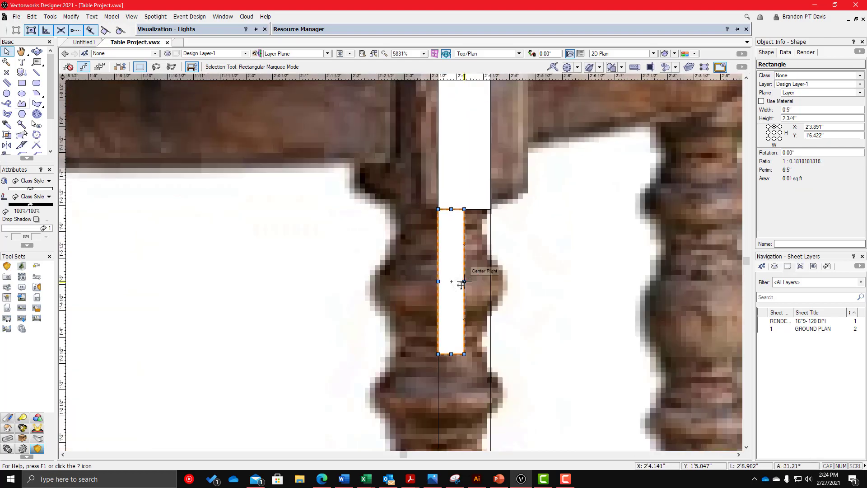
left_click_drag(464, 281, 475, 344)
scroll(474, 344, "down", 1)
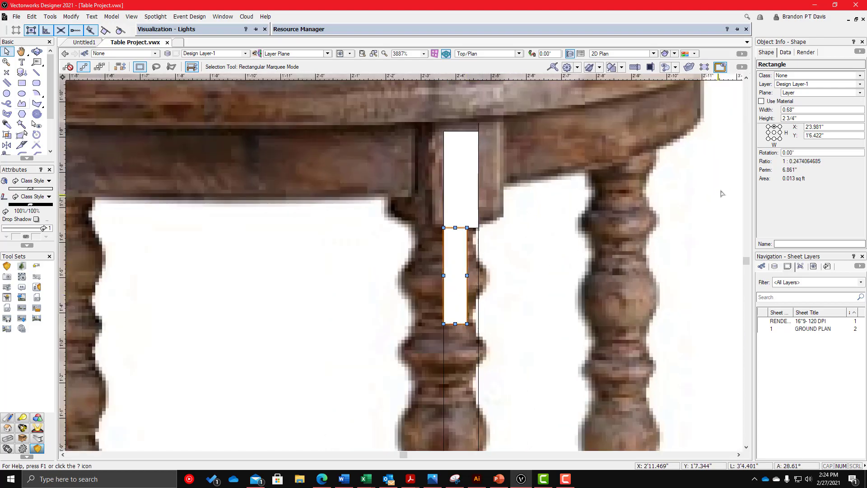
- Extend the narrow rectangle down to the top of the lower block, making it 1'6 1/4" high
scroll(496, 278, "up", 2)
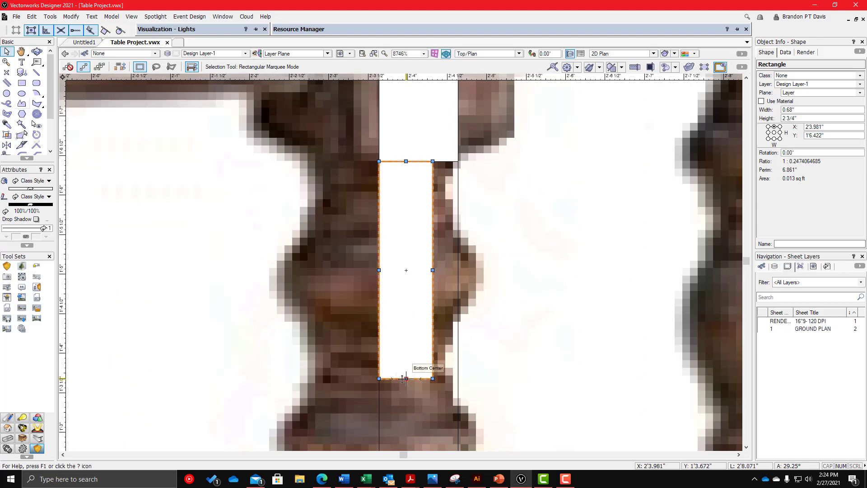
scroll(409, 296, "down", 5)
left_click_drag(405, 378, 443, 382)
scroll(409, 433, "up", 3)
scroll(435, 399, "down", 1)
scroll(450, 221, "up", 1)
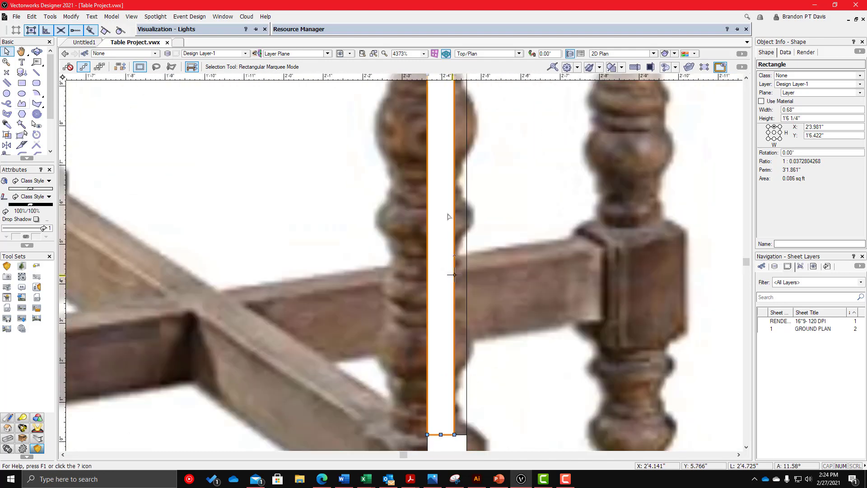
scroll(450, 207, "down", 2)
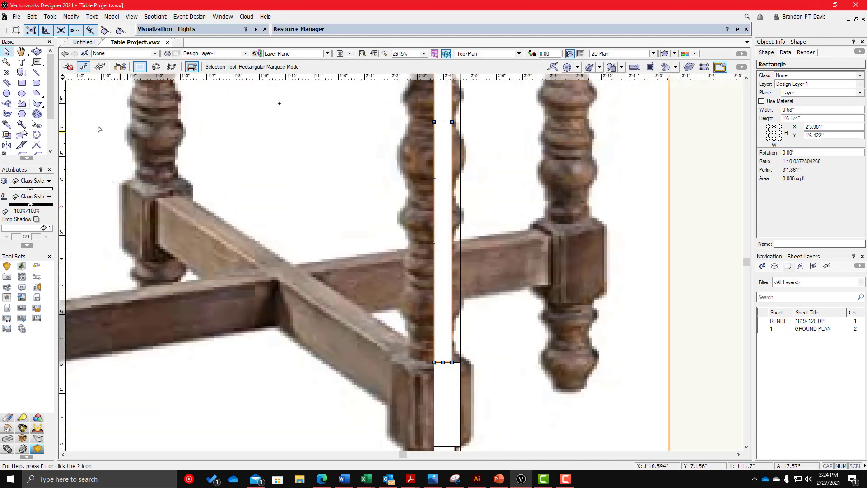
scroll(372, 315, "down", 1)
scroll(347, 198, "up", 2)
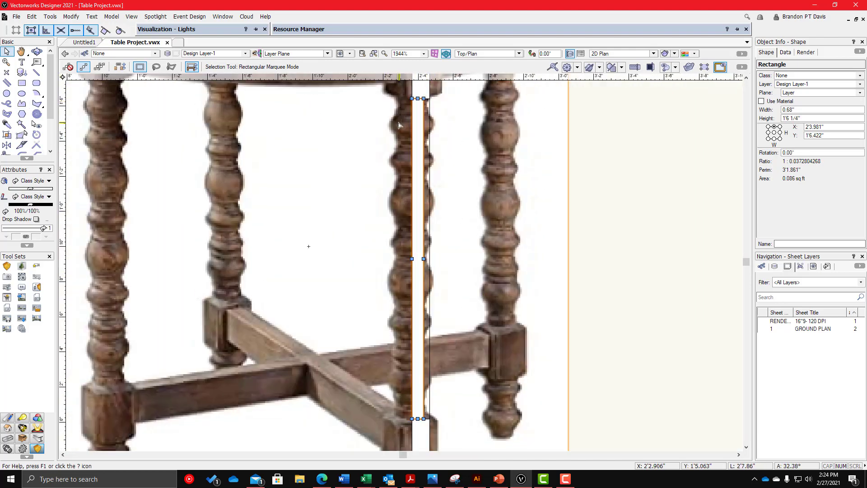
- Draw an oval about 1.59" wide and 1.37" high in the empty area beside the front leg
left_click(21, 94)
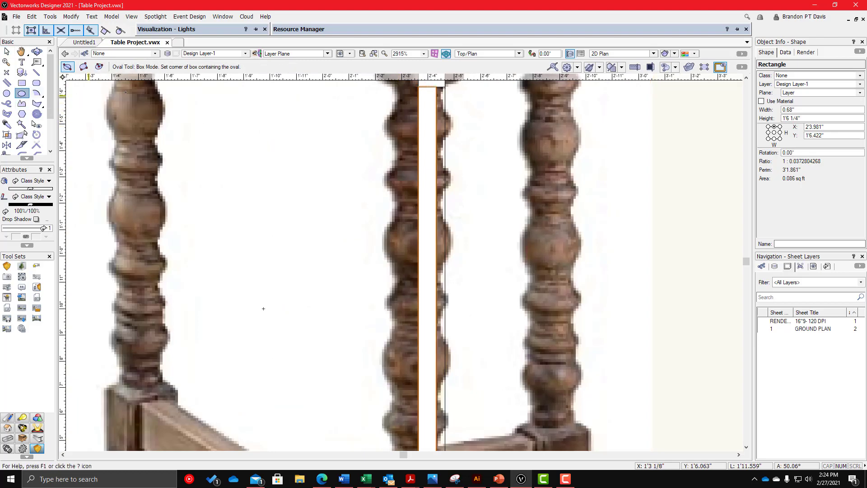
scroll(263, 309, "up", 2)
left_click(237, 133)
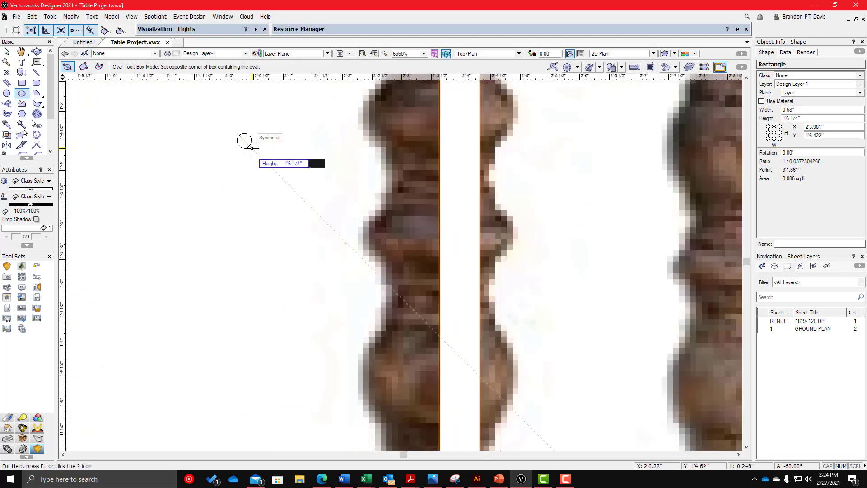
left_click(331, 214)
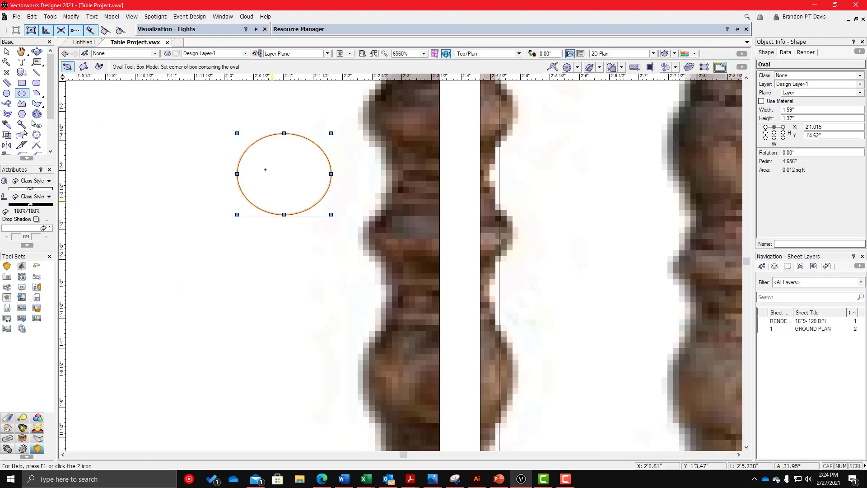
- Move the oval onto the shaft's uppermost bead, aligning its outer edge with the bead's outline
key("x")
left_click_drag(407, 190, 467, 118)
scroll(451, 144, "down", 3)
scroll(458, 127, "up", 3)
left_click(449, 216)
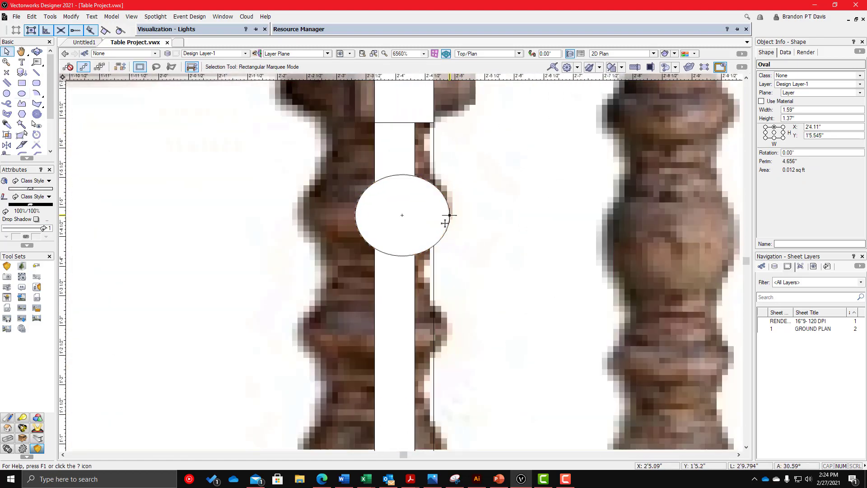
scroll(434, 219, "up", 1)
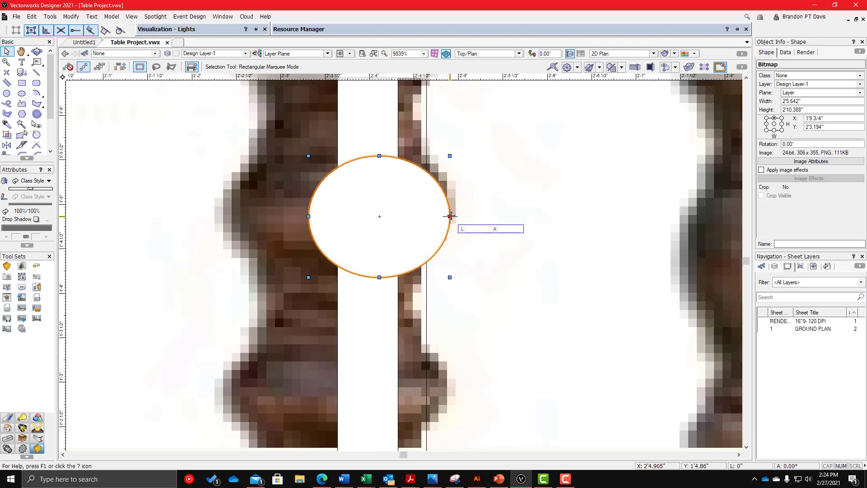
left_click_drag(450, 216, 454, 208)
left_click(461, 210)
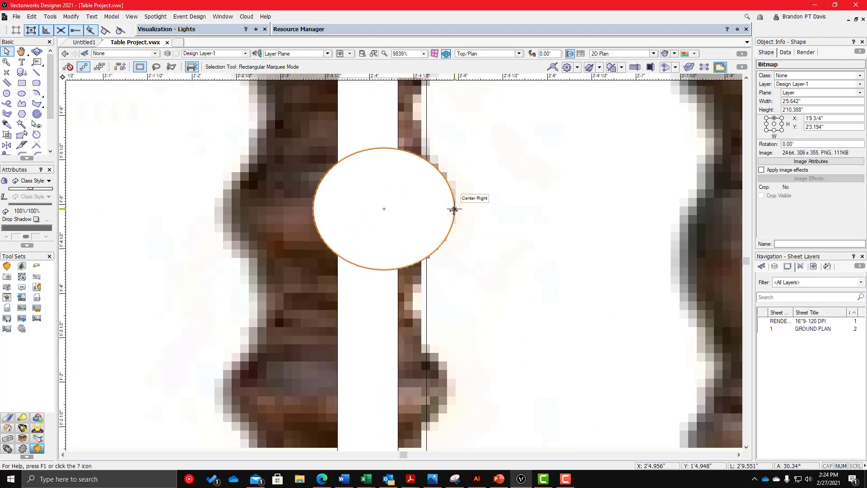
- Copy the oval down the shaft onto the second bead and the large bulge beneath it
scroll(460, 186, "down", 2)
left_click_drag(454, 208, 457, 272)
scroll(475, 295, "up", 3)
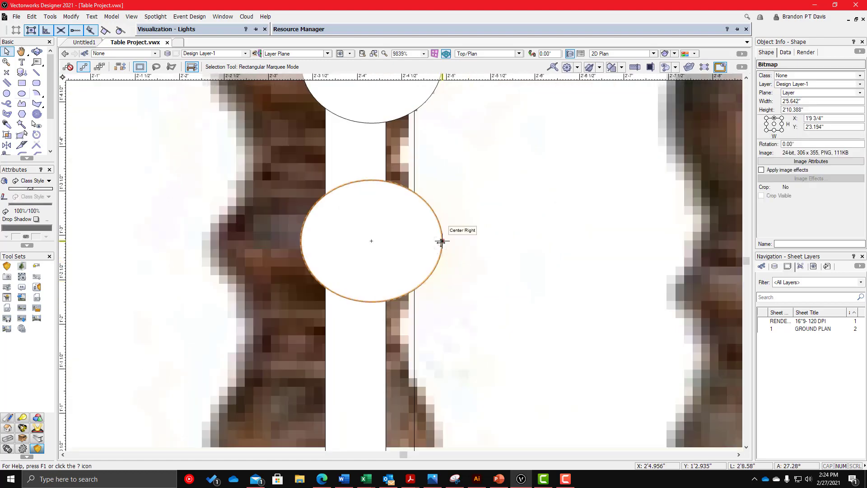
scroll(444, 218, "down", 4)
left_click_drag(441, 242, 445, 301)
scroll(445, 301, "down", 4)
scroll(451, 271, "up", 4)
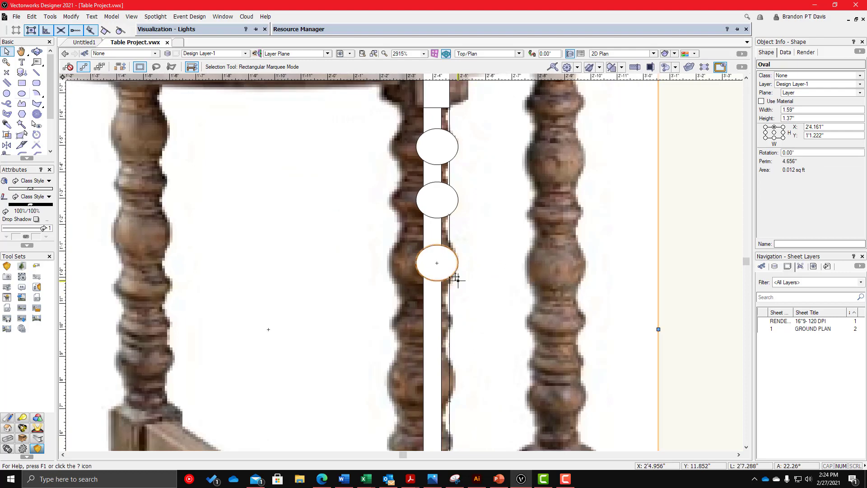
- Copy the oval onto the bead below the large bulge and select the oval on the bulge
left_click_drag(458, 263, 458, 322, "ctrl")
scroll(489, 300, "down", 4)
scroll(457, 310, "up", 4)
left_click(456, 252)
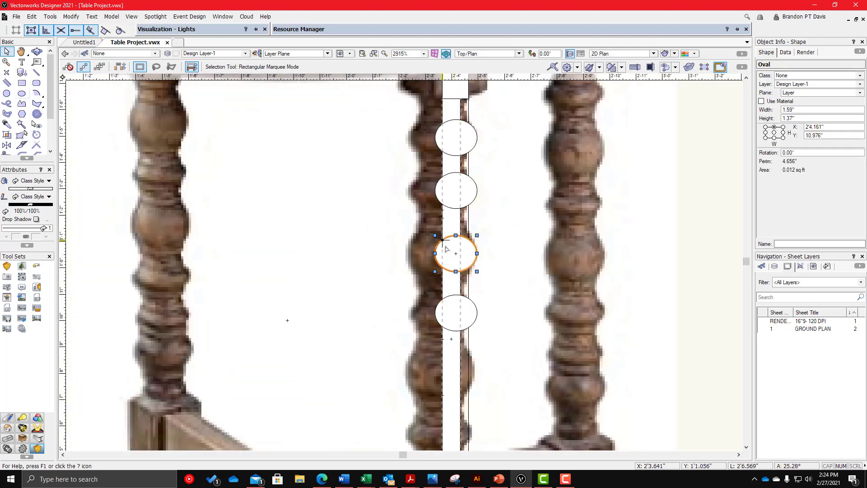
- Resize the oval on the upper large bulge to about 1.995" wide and 1.814" high to follow the bulge's outline
scroll(464, 238, "up", 3)
left_click_drag(469, 223, 468, 210)
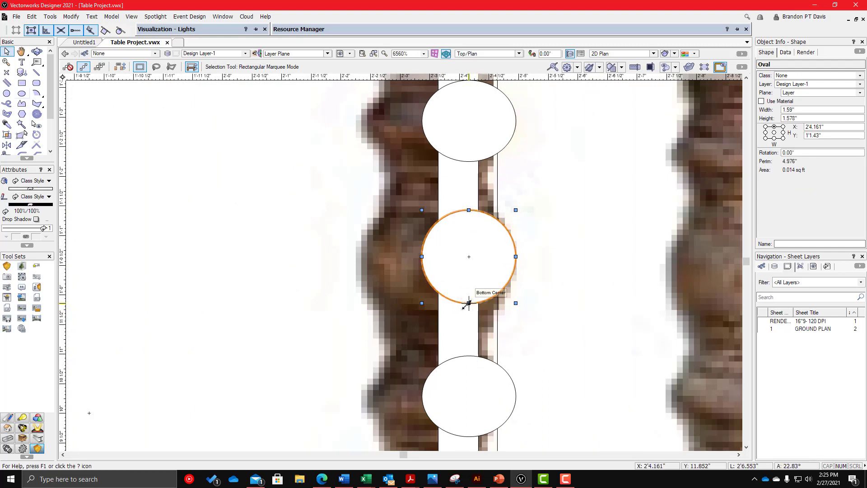
left_click_drag(469, 304, 438, 297)
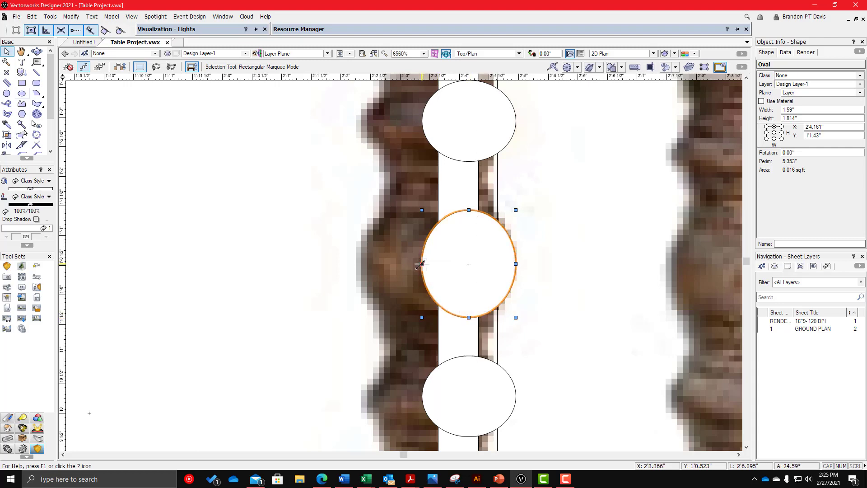
left_click_drag(421, 264, 397, 263)
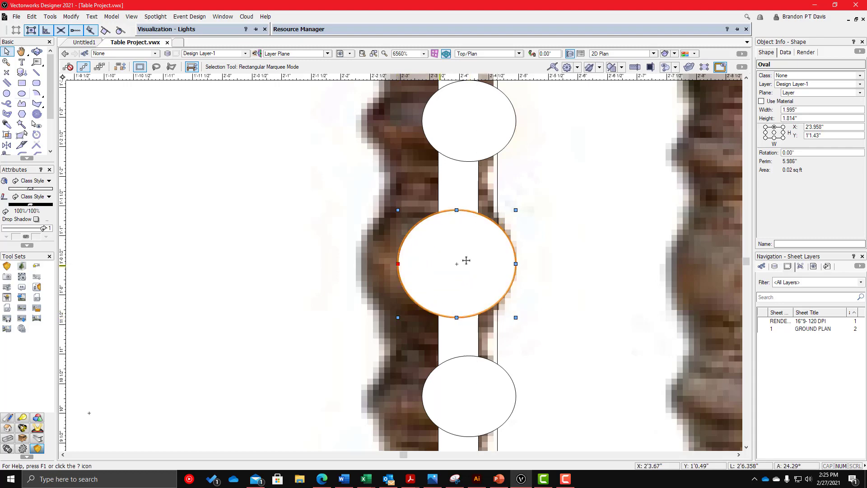
scroll(459, 207, "down", 1)
left_click(469, 236)
left_click(451, 231)
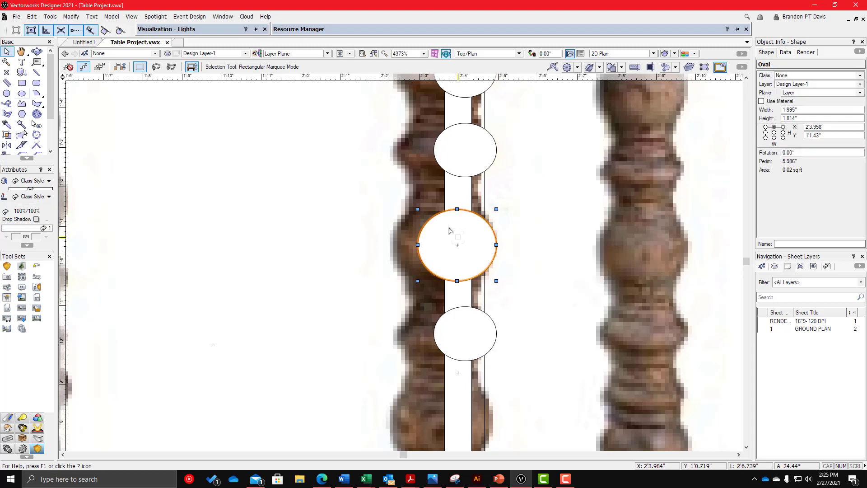
- Copy the enlarged oval straight down the shaft onto the lower large bulge
scroll(449, 246, "up", 1)
left_click(550, 245)
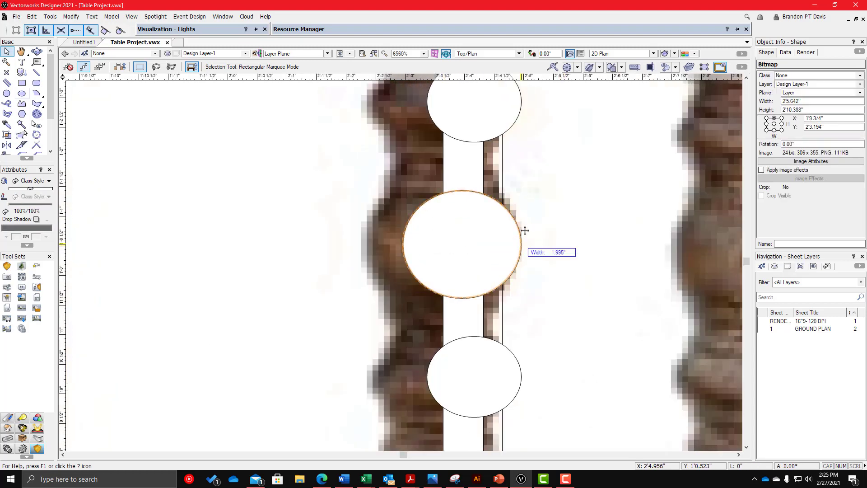
scroll(524, 230, "down", 4)
left_click_drag(525, 230, 528, 299)
scroll(521, 268, "up", 3)
scroll(479, 291, "up", 1)
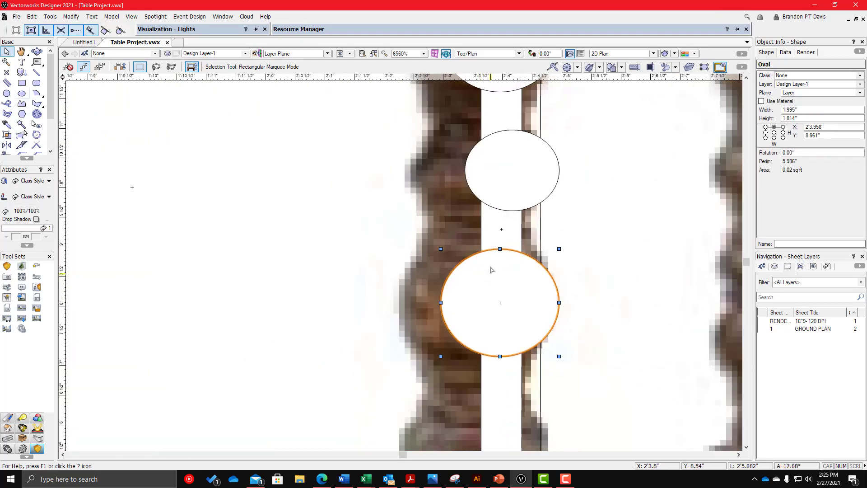
- Stretch the lower bulge's oval upward and downward to about 2.08" high to match the photo
scroll(499, 249, "down", 5)
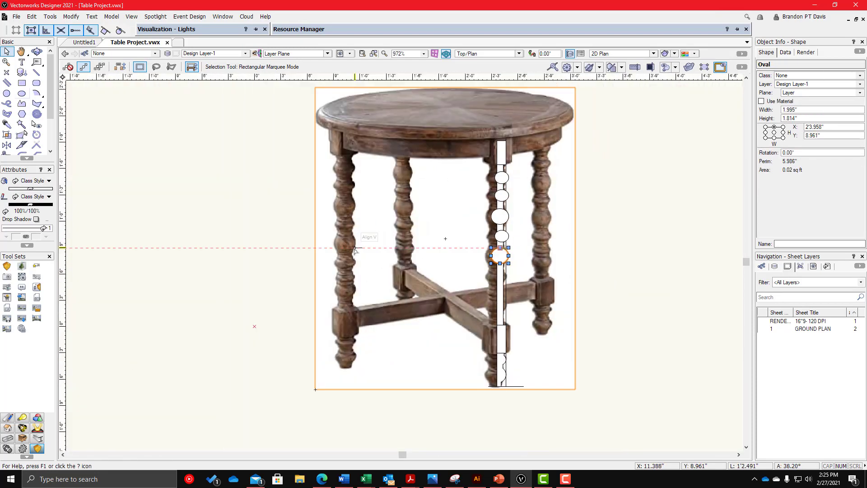
scroll(519, 253, "up", 5)
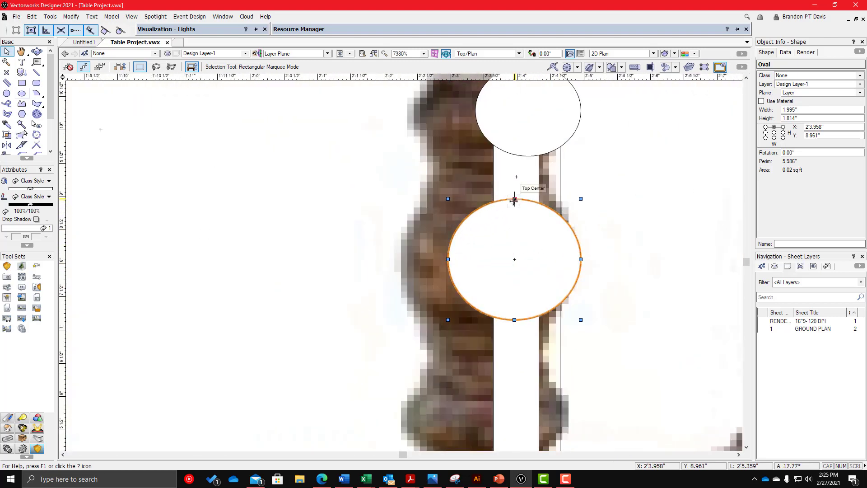
left_click_drag(515, 198, 515, 191)
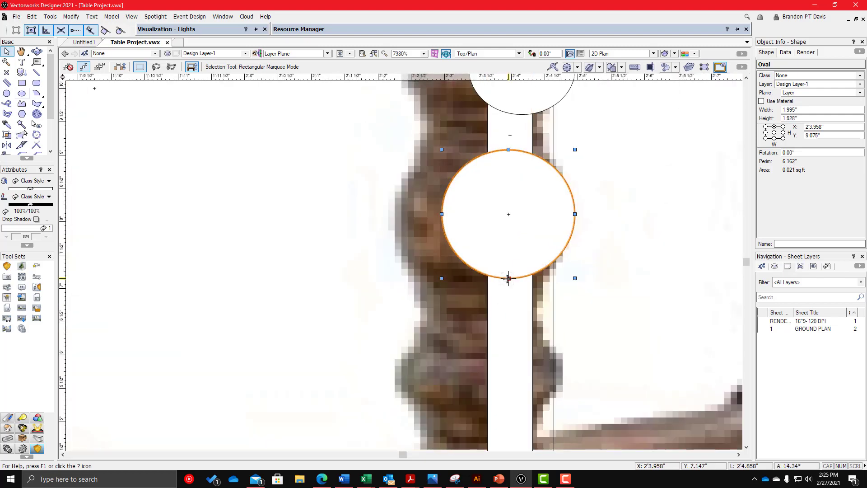
left_click_drag(509, 278, 508, 288)
scroll(497, 240, "down", 5)
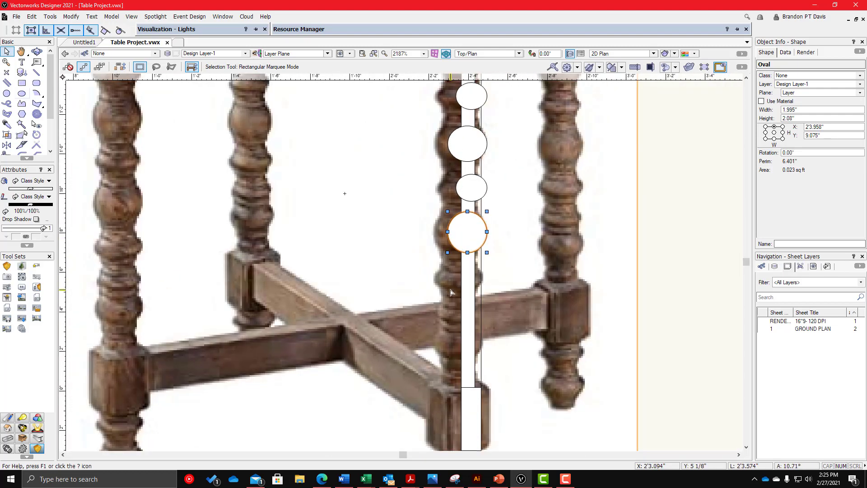
- Copy the bead oval between the two large bulges onto the bead below the lower bulge
scroll(495, 272, "up", 2)
left_click(488, 148)
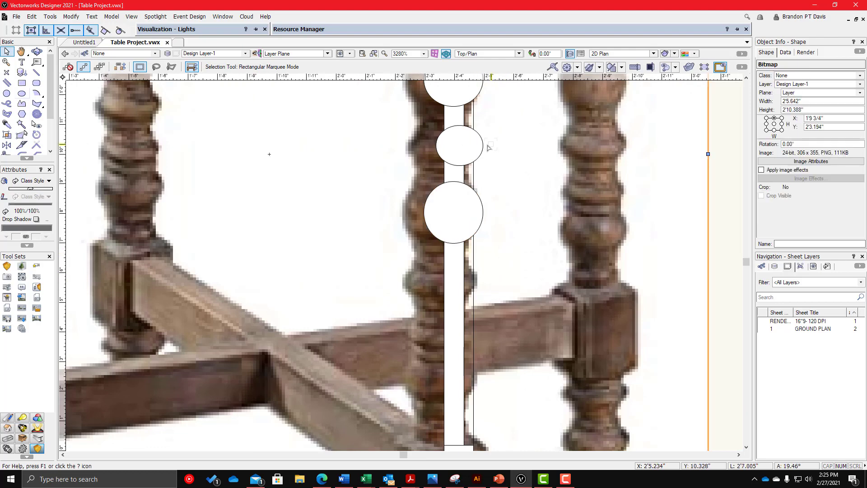
left_click_drag(482, 145, 482, 281)
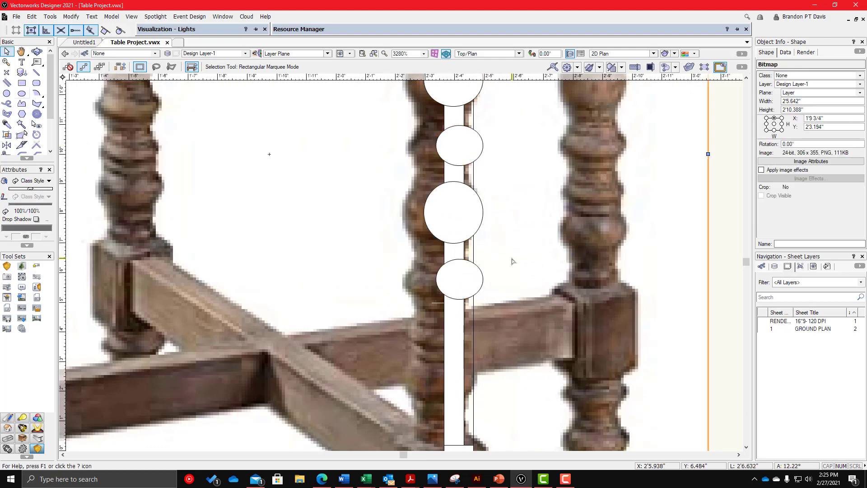
scroll(518, 240, "down", 5)
scroll(518, 241, "up", 3)
scroll(582, 194, "down", 3)
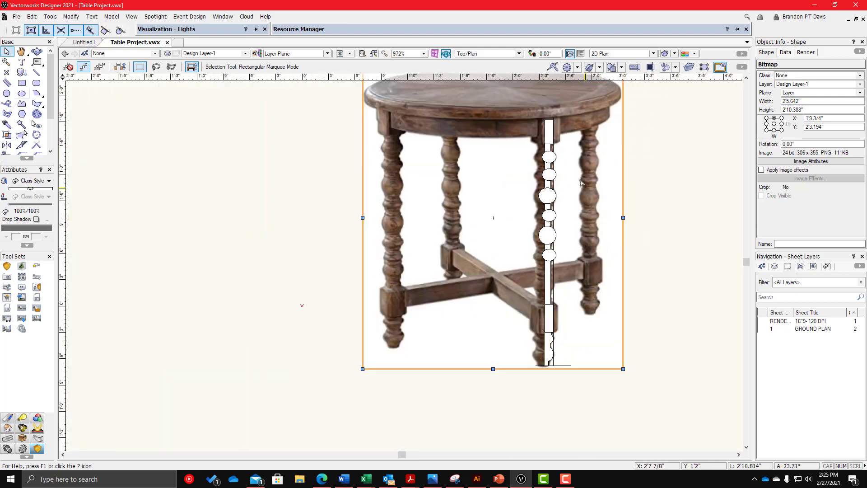
- Copy the uppermost bead's oval to a spot just beside the shaft
scroll(560, 180, "up", 3)
scroll(560, 181, "up", 3)
left_click(547, 150)
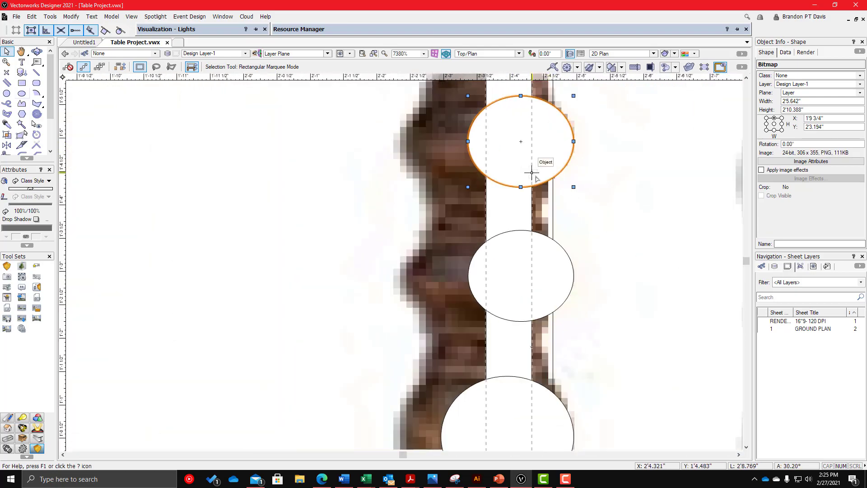
scroll(544, 152, "down", 2)
left_click_drag(519, 183, 460, 216)
scroll(468, 209, "up", 3)
left_click(474, 228)
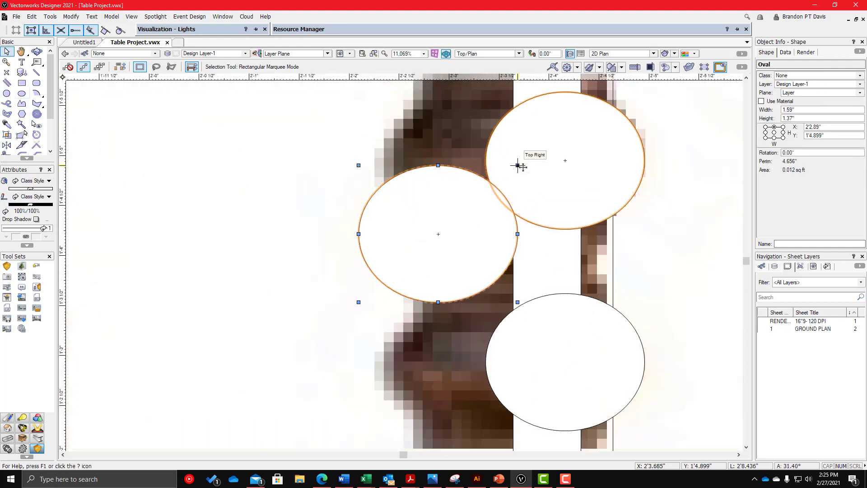
- Scale the copied oval down proportionally to about 0.665" wide and 0.573" high for the shaft's narrow necks
mouse_move(517, 165)
left_mouse_down()
mouse_move(424, 244)
mouse_move(448, 279)
mouse_move(524, 210)
mouse_move(429, 212)
mouse_move(508, 217)
mouse_move(468, 200)
mouse_move(468, 173)
mouse_move(451, 182)
mouse_move(443, 162)
mouse_move(516, 158)
left_mouse_up()
left_click(432, 287)
scroll(449, 278, "down", 2)
scroll(524, 209, "up", 1)
scroll(522, 208, "down", 4)
scroll(530, 211, "up", 5)
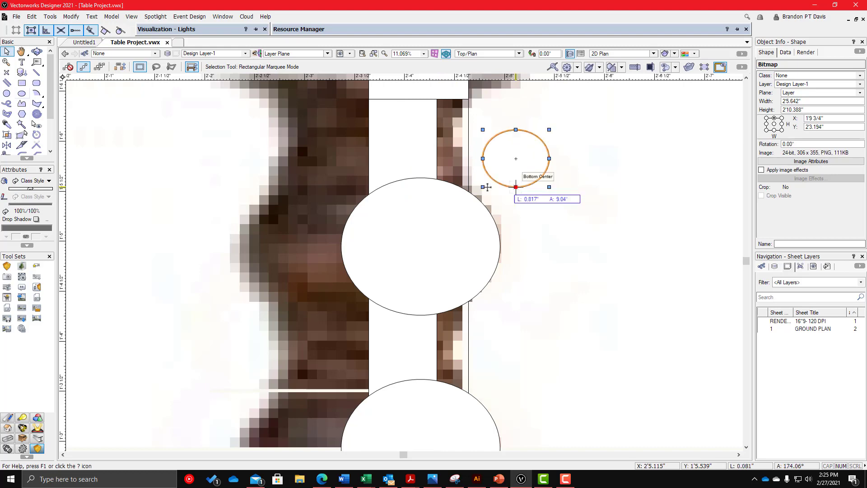
- Move the small oval into the neck above the uppermost bead so its bottom meets the bead's oval
left_click_drag(486, 187, 434, 181)
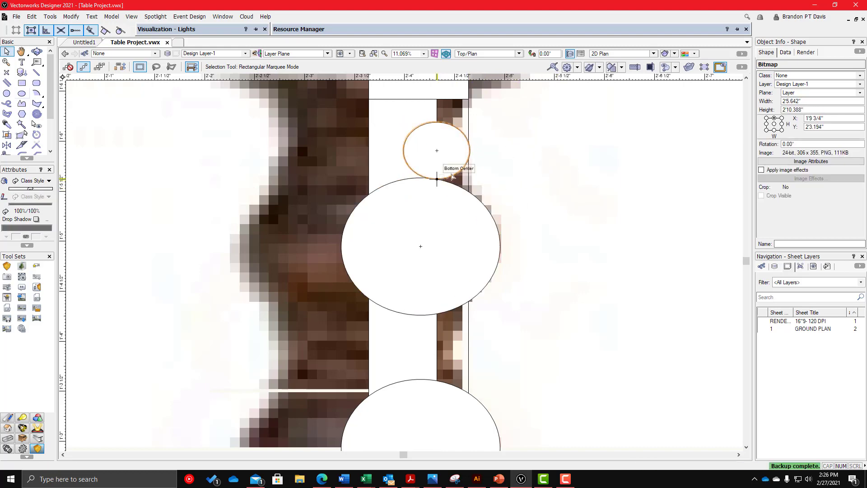
scroll(517, 177, "down", 1)
scroll(509, 174, "down", 3)
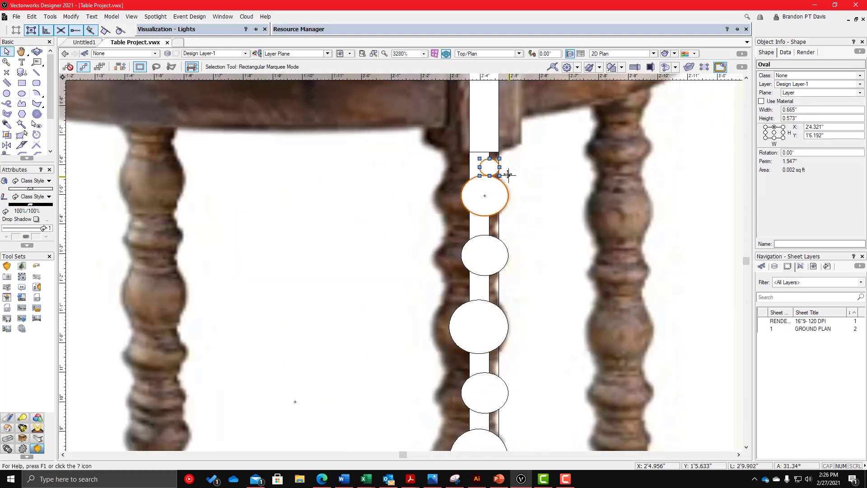
scroll(485, 170, "up", 4)
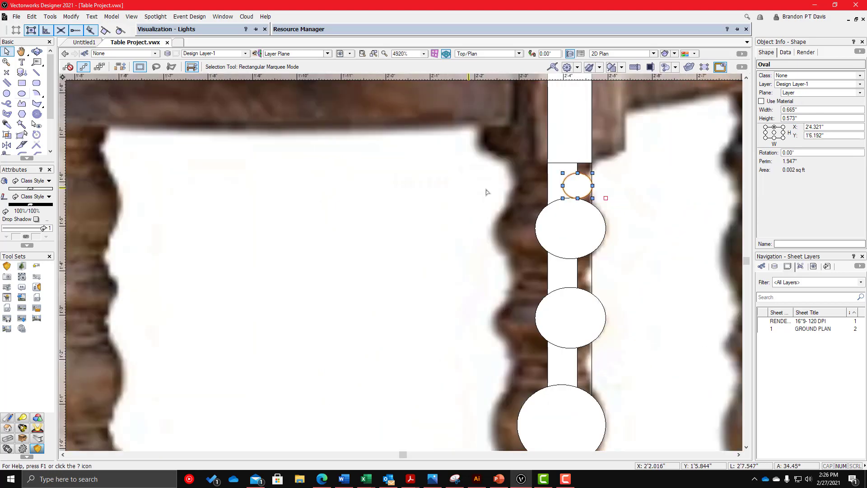
scroll(553, 184, "up", 1)
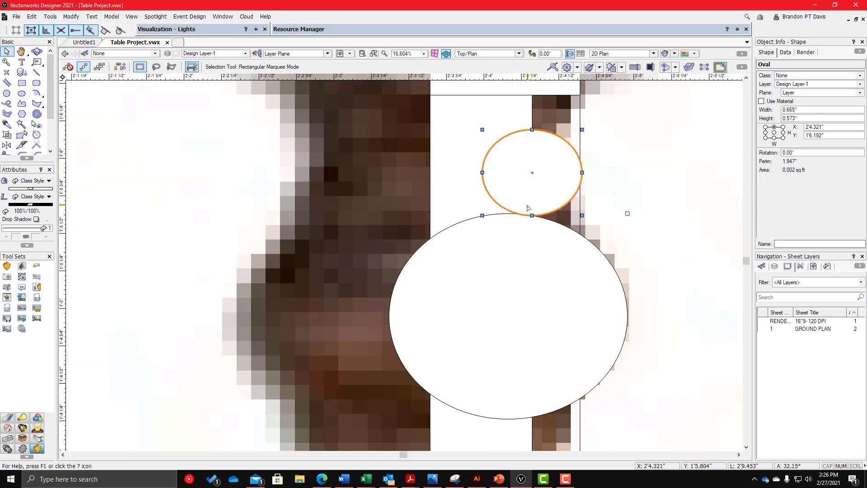
left_click(532, 187)
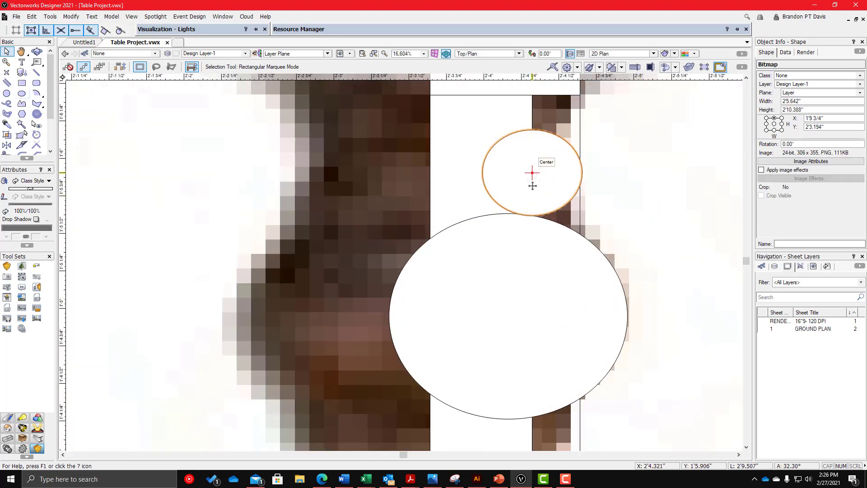
scroll(563, 184, "down", 2)
scroll(534, 174, "up", 2)
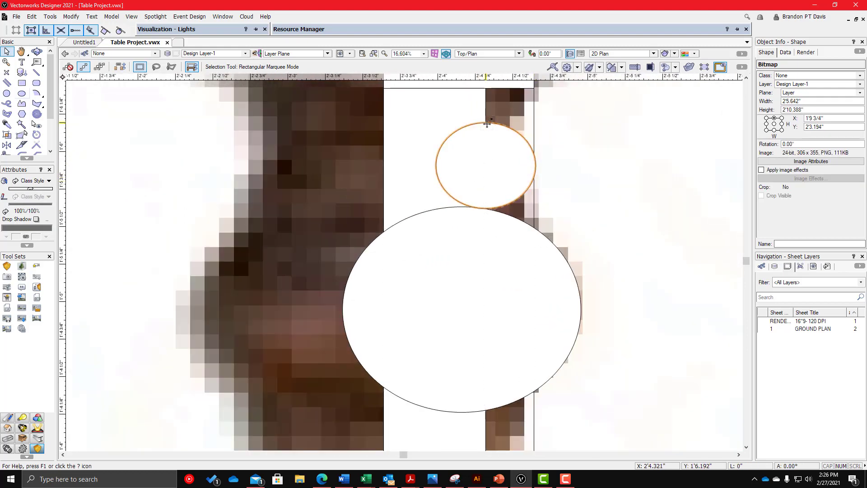
- Copy the small oval below the uppermost bead and again below the second bead
scroll(487, 124, "down", 3)
left_click_drag(487, 123, 479, 251, "ctrl")
scroll(522, 219, "up", 2)
scroll(463, 210, "down", 3)
scroll(461, 250, "up", 3)
left_click(543, 244)
scroll(484, 235, "down", 2)
scroll(483, 261, "up", 1)
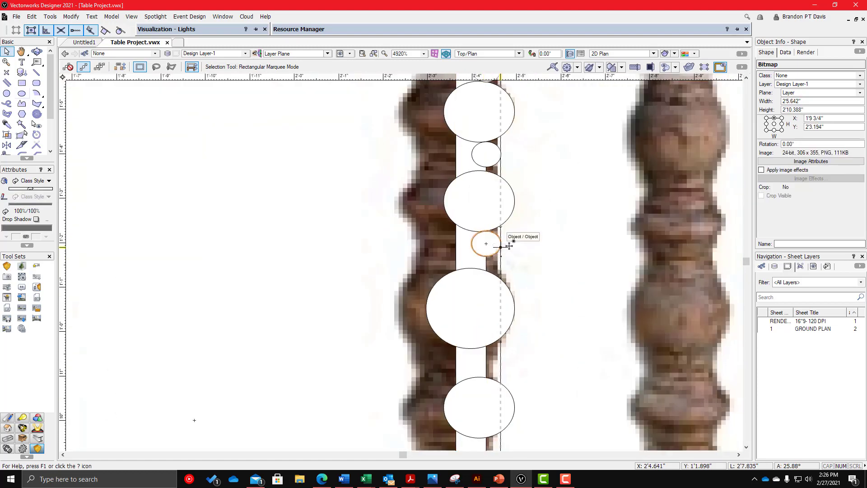
scroll(510, 245, "down", 4)
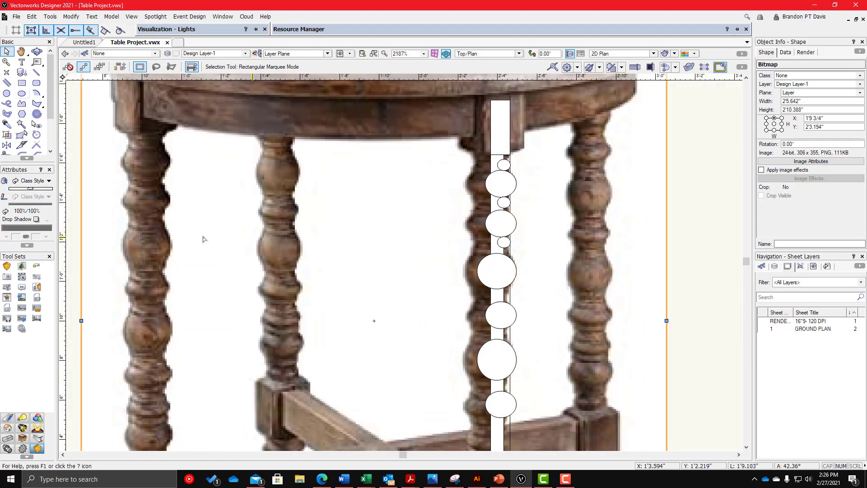
scroll(431, 266, "up", 1)
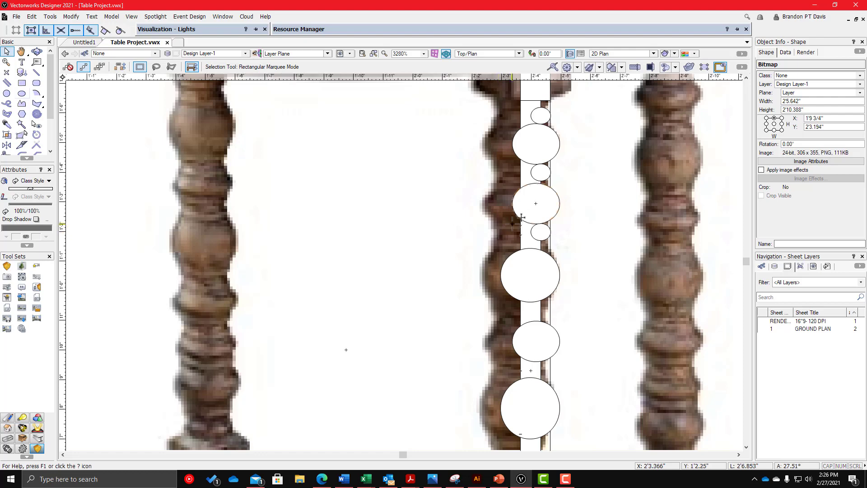
- Move the small oval below the second bead down so it rests on top of the upper large bulge
left_click(540, 231)
scroll(506, 274, "down", 2)
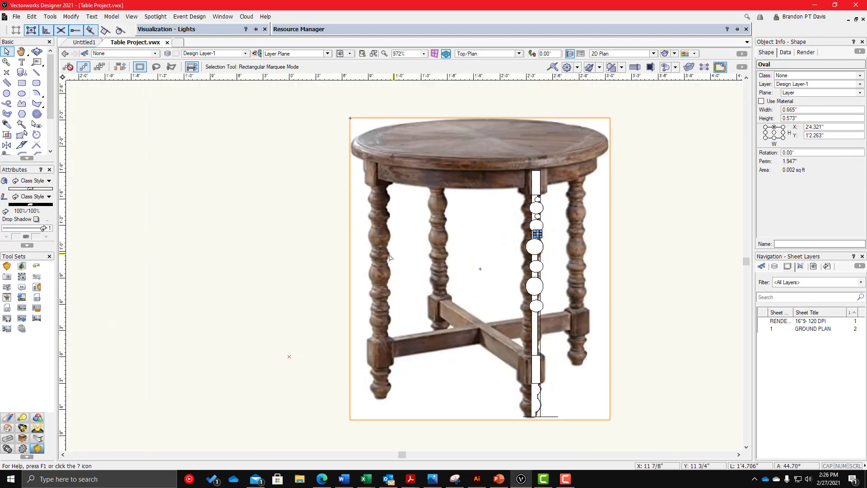
scroll(506, 275, "up", 1)
scroll(633, 262, "up", 2)
left_click(631, 206)
scroll(600, 163, "up", 2)
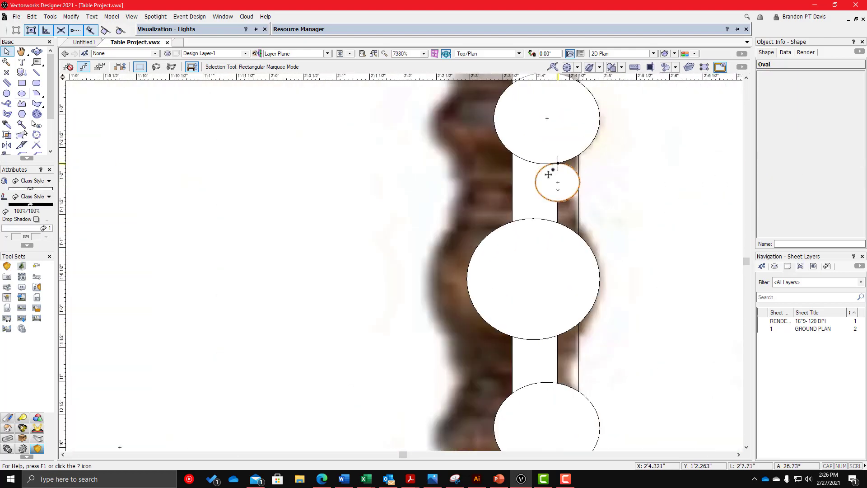
left_click_drag(559, 202, 557, 223)
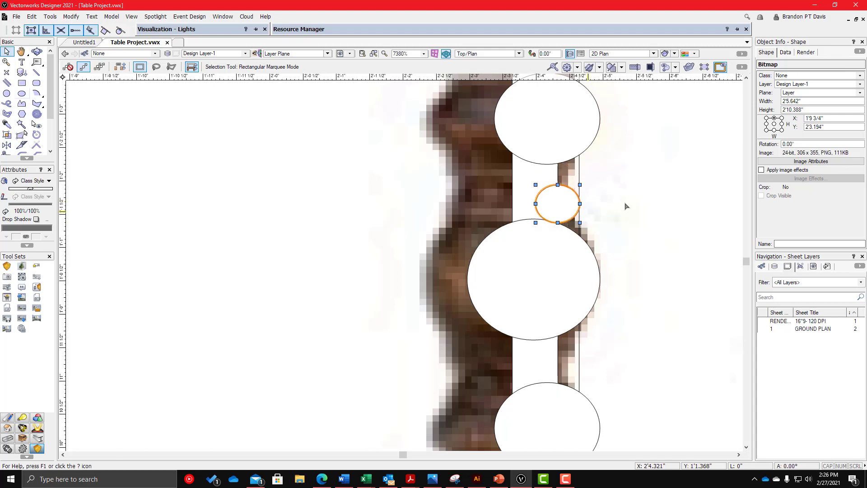
- Copy that small oval to the underside of the upper large bulge
left_click_drag(558, 185, 558, 338, "ctrl")
scroll(573, 267, "down", 3)
scroll(584, 320, "up", 3)
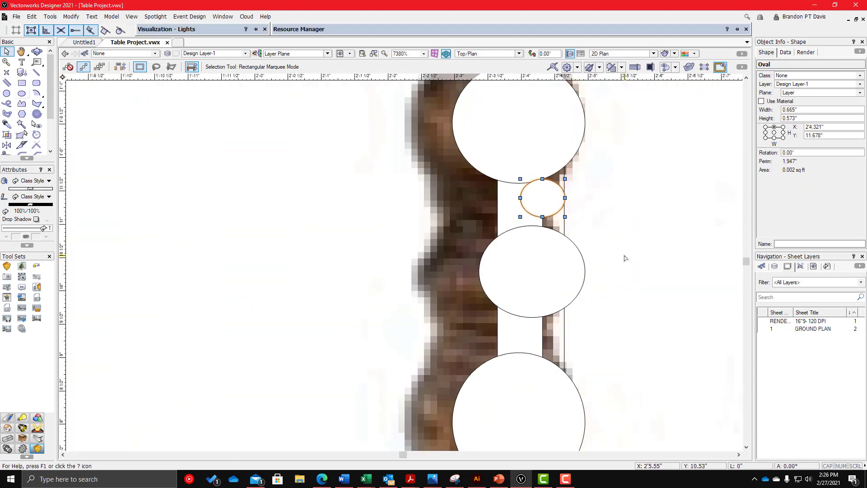
left_click(625, 257)
- Select the upper large bulge's oval together with the small ovals directly above and below it
scroll(527, 218, "down", 3)
scroll(549, 253, "down", 3)
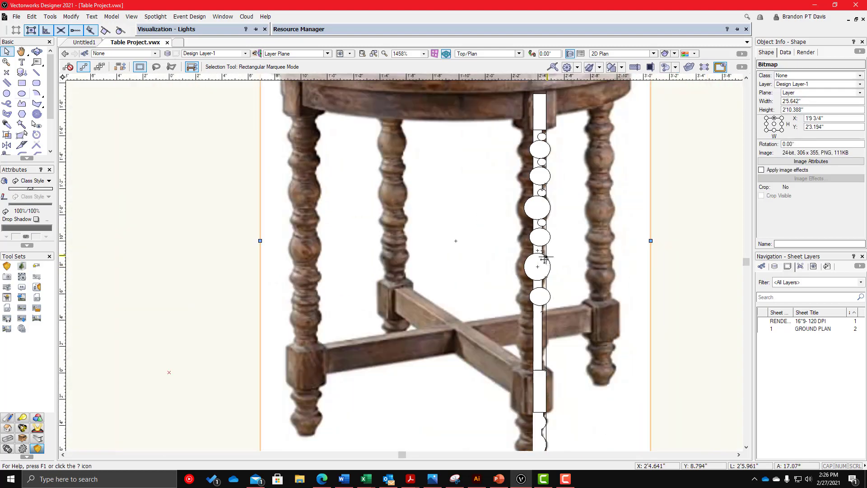
scroll(536, 311, "up", 3)
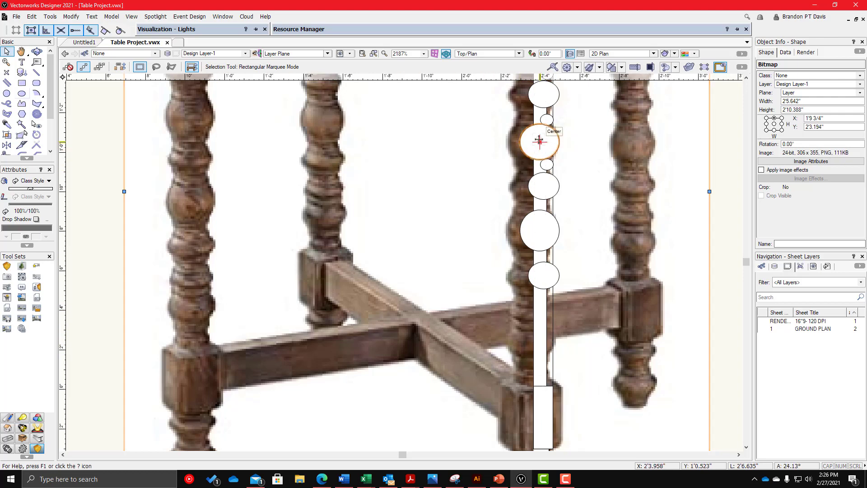
scroll(604, 129, "down", 1)
left_click_drag(697, 129, 502, 163)
scroll(538, 129, "up", 3)
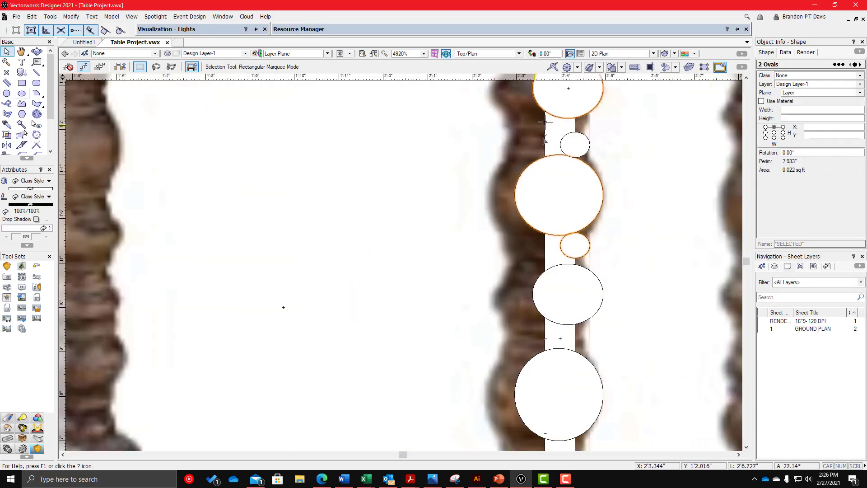
left_click(578, 148, "shift")
scroll(471, 144, "down", 3)
scroll(514, 167, "up", 3)
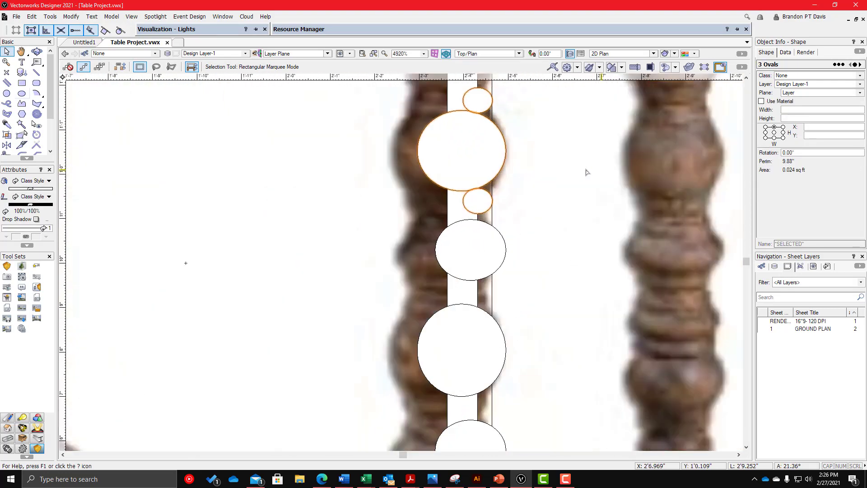
- Lock the table's reference photo in place
scroll(522, 173, "down", 3)
left_click_drag(657, 157, 678, 222)
scroll(527, 182, "down", 2)
right_click(565, 174)
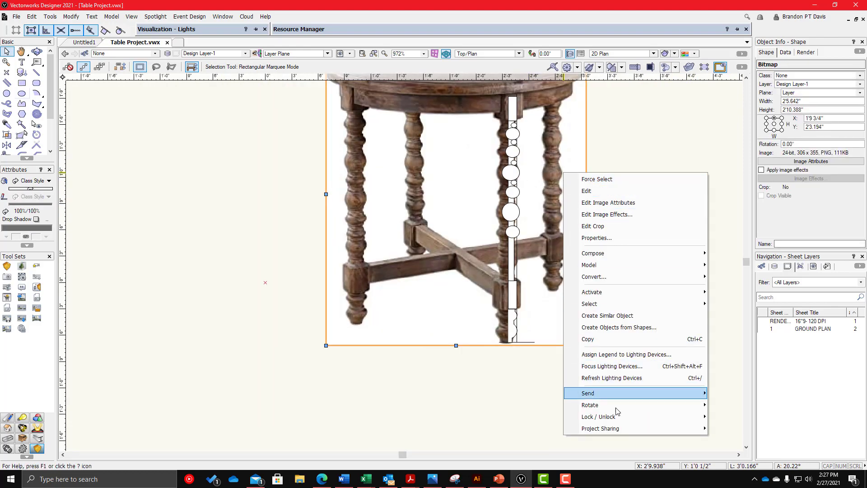
mouse_move(621, 418)
left_click(722, 417)
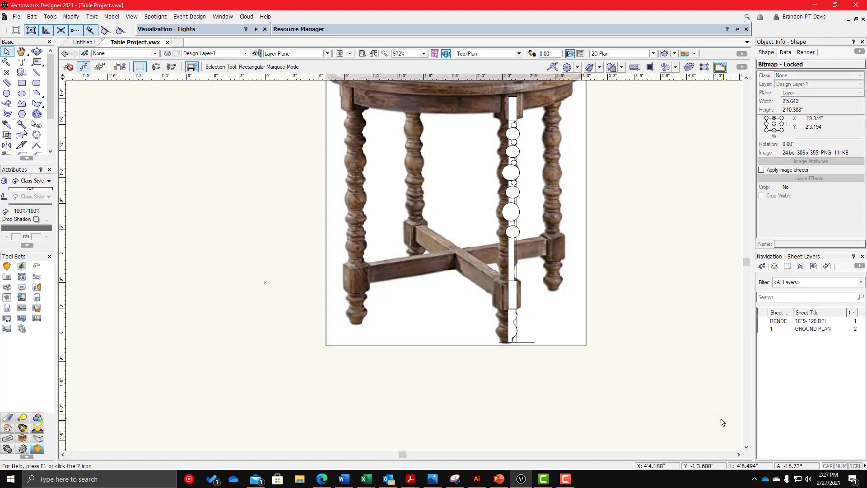
- Copy the upper large bulge's oval and its two small ovals down to the leg section just above the lower square block
scroll(540, 149, "up", 3)
left_click_drag(591, 142, 395, 289)
scroll(372, 254, "up", 1)
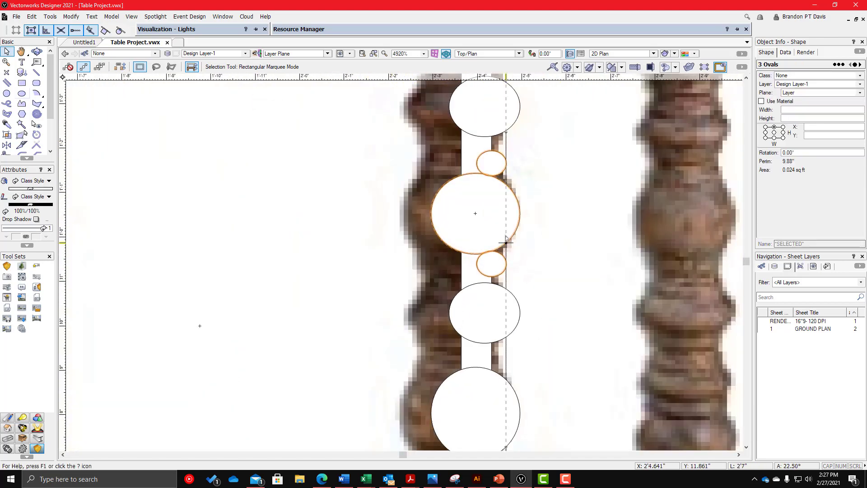
left_click_drag(471, 213, 487, 272)
scroll(497, 189, "down", 4)
scroll(497, 271, "up", 3)
scroll(487, 293, "up", 1)
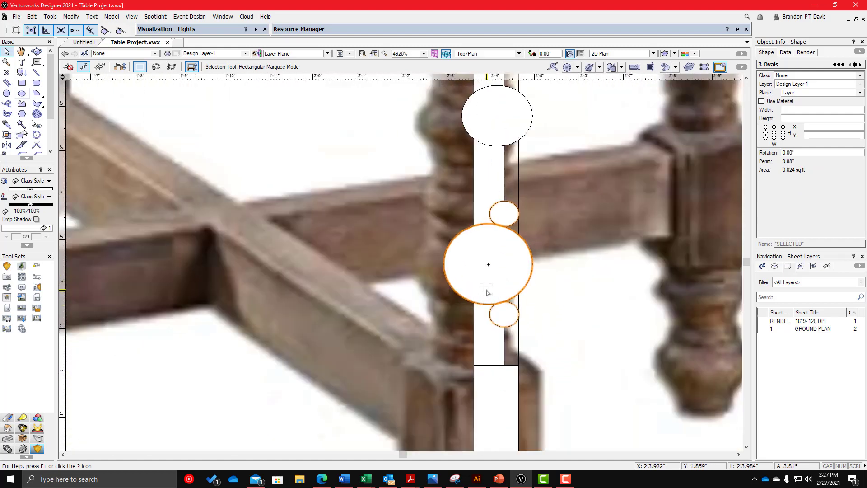
- Copy the small oval above the lowest large bulge up to the underside of the middle large bulge
scroll(487, 293, "down", 1)
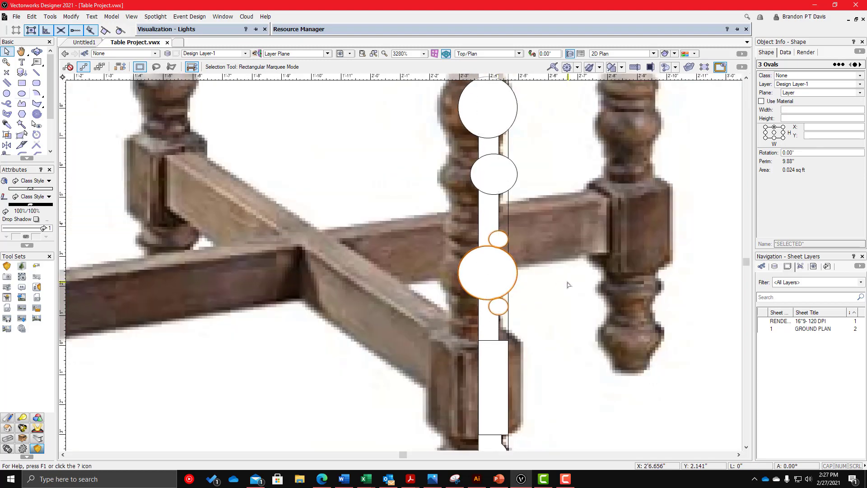
left_click(532, 282)
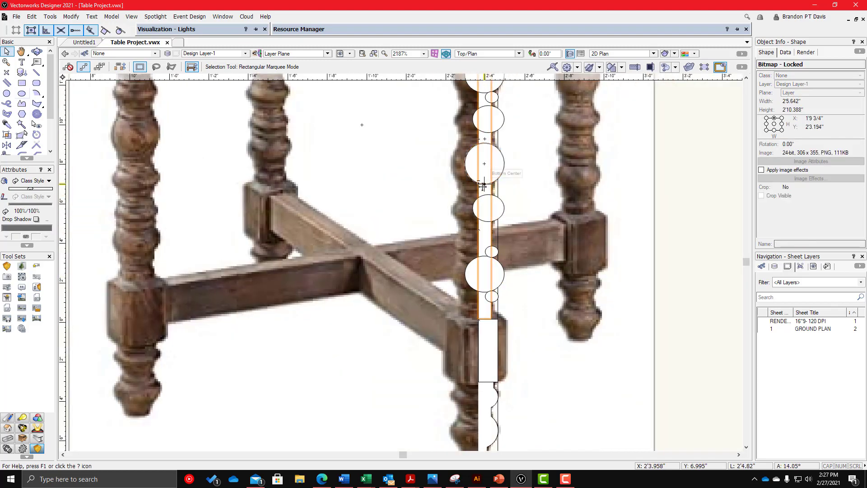
scroll(490, 205, "down", 2)
scroll(538, 178, "up", 3)
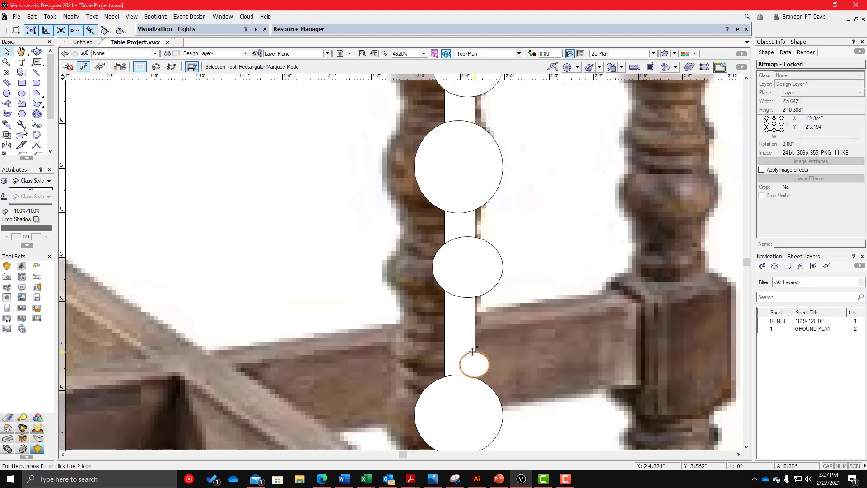
left_click_drag(472, 352, 478, 210)
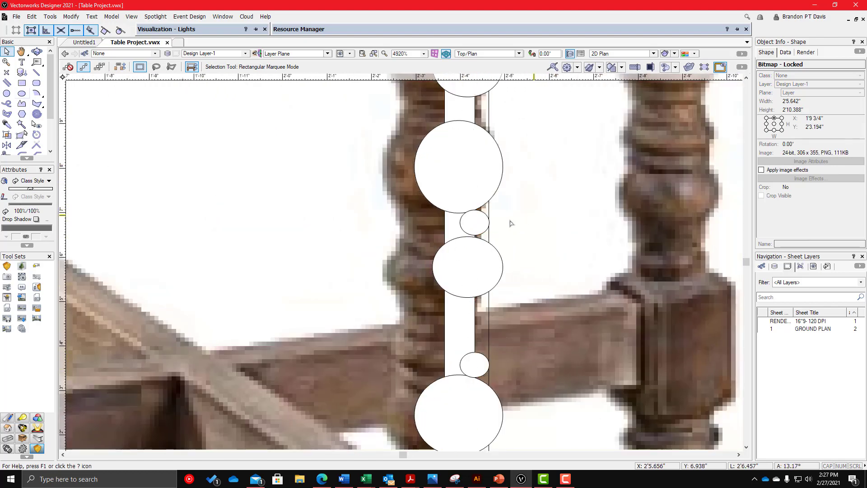
- Copy that small oval into the gap between the middle large bulge and the bead above it
left_click_drag(482, 159, 483, 135)
middle_click_drag(514, 192, 534, 251)
scroll(533, 252, "down", 1)
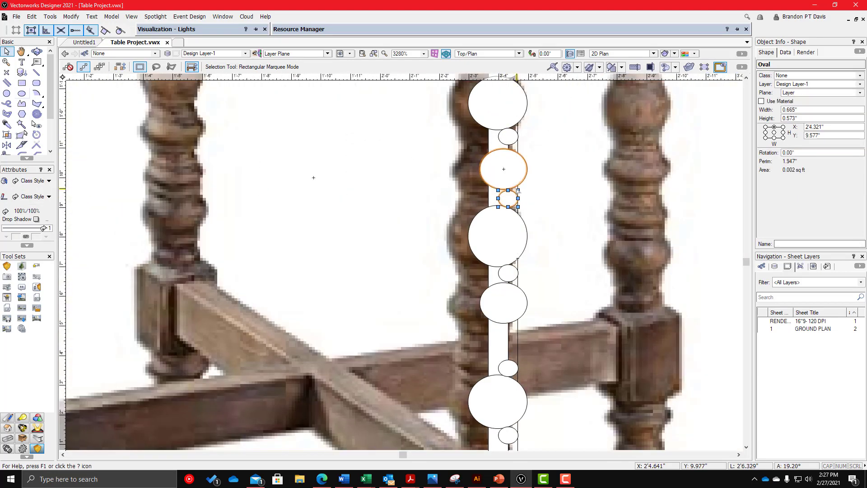
scroll(515, 186, "up", 1)
scroll(504, 186, "down", 1)
scroll(499, 193, "up", 1)
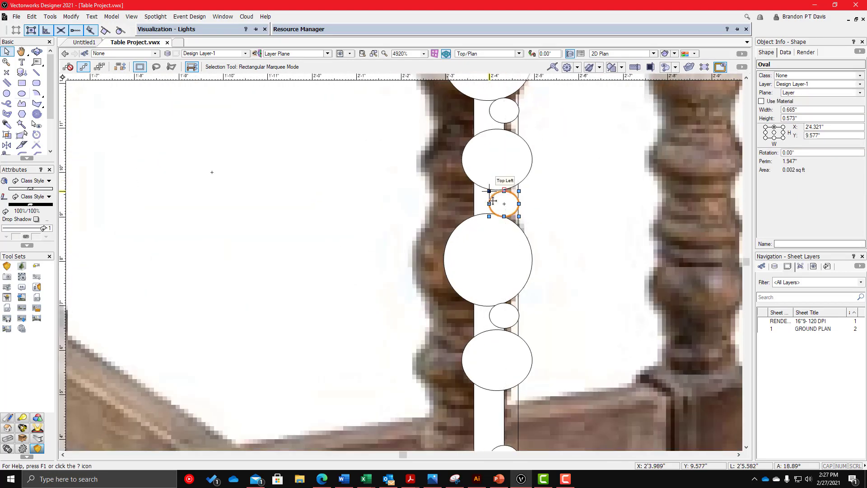
- Merge the front leg's turned-section ovals and rectangle into one profile with Add Surface
scroll(504, 204, "up", 2)
scroll(504, 204, "down", 4)
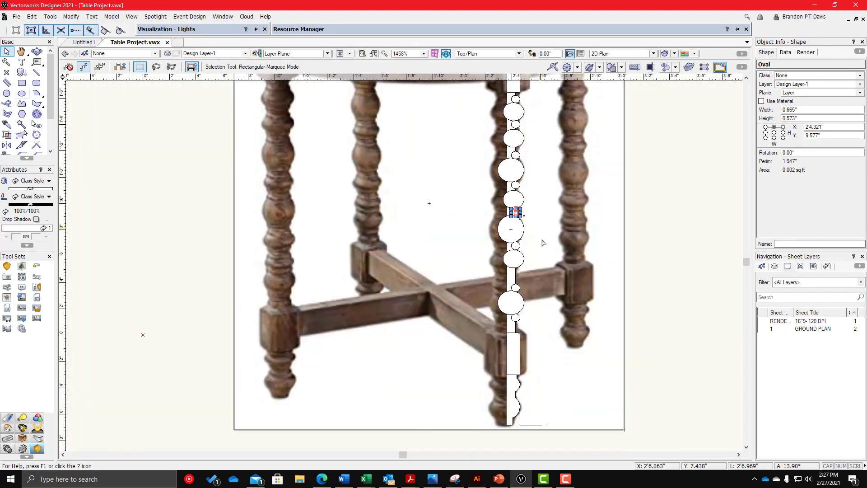
scroll(638, 268, "down", 1)
left_click_drag(658, 346, 527, 143)
right_click(550, 185)
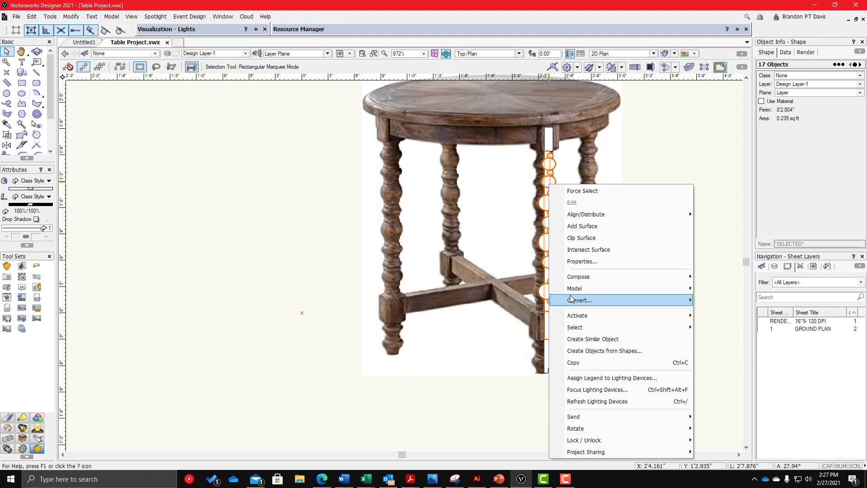
left_click(567, 237)
left_click(658, 218)
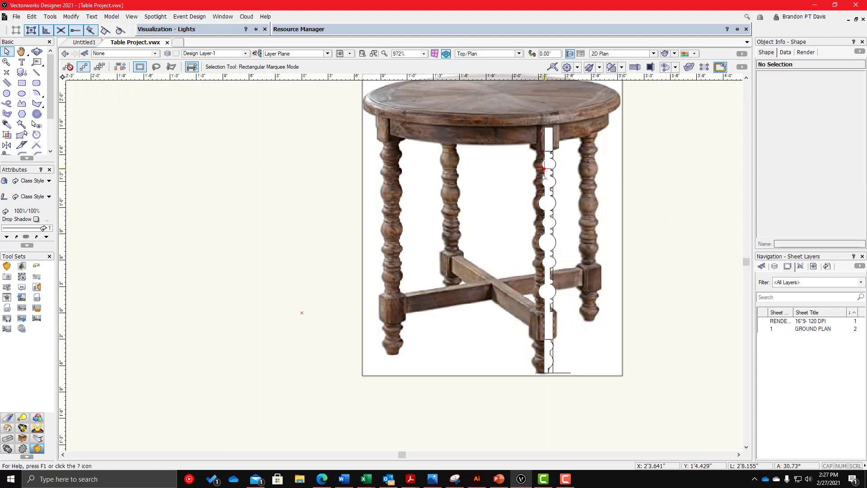
- Split the merged leg profile with a vertical cutting line along the leg rectangle's left edge
scroll(552, 166, "up", 2)
left_click(548, 165)
scroll(533, 165, "down", 2)
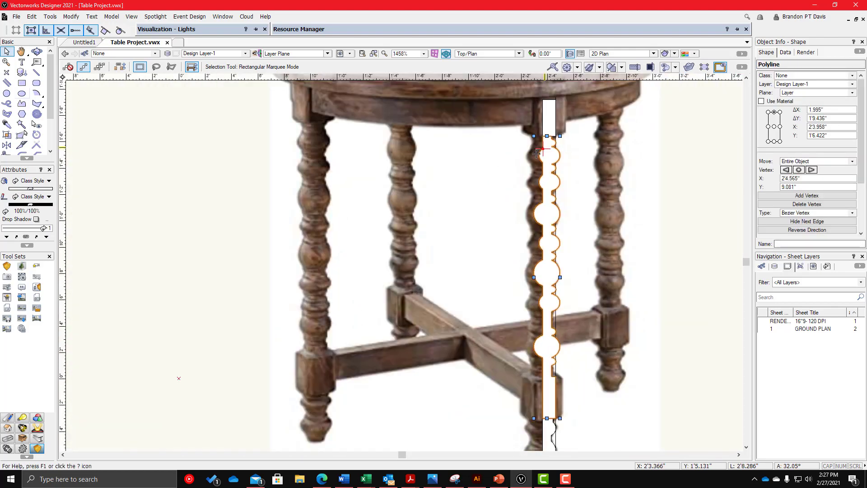
scroll(532, 165, "up", 1)
key("y")
scroll(538, 129, "up", 3)
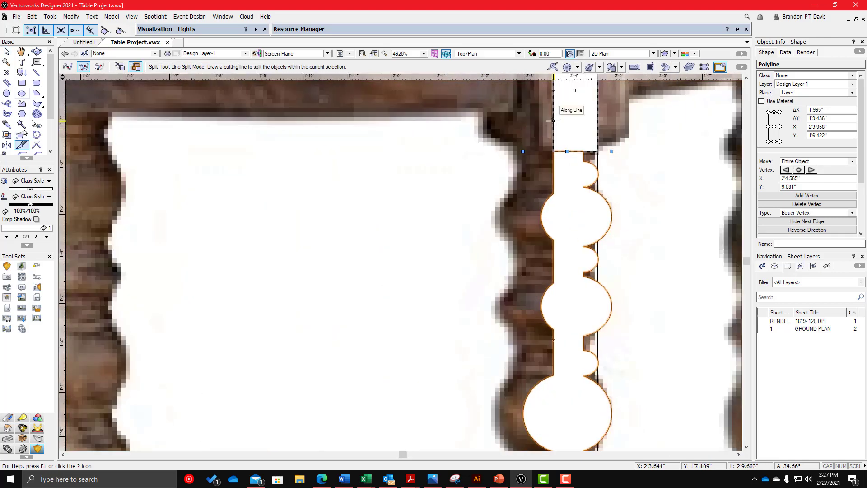
scroll(539, 117, "down", 3)
left_click(543, 410)
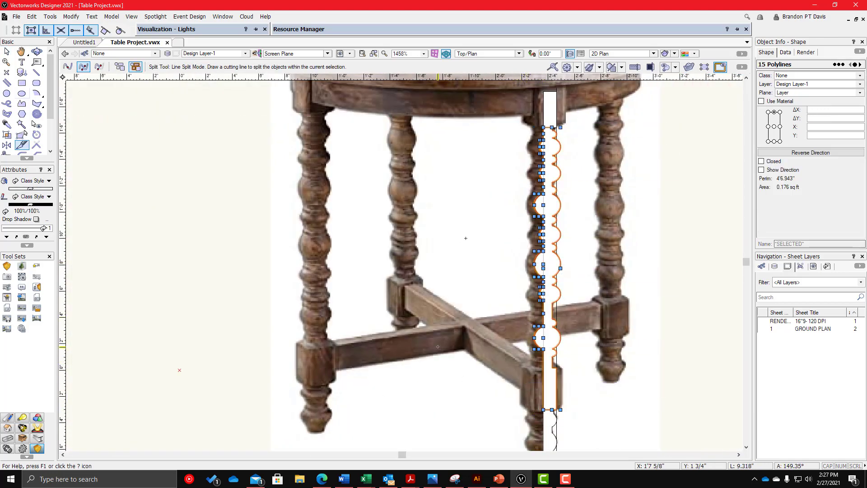
key("x")
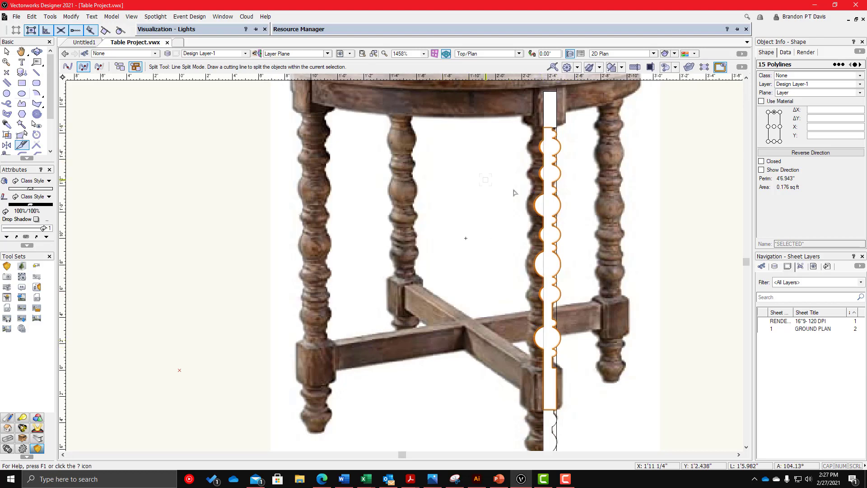
- Delete the 14 cut-off pieces left of the split line, keeping the main right-hand profile
scroll(547, 199, "up", 1)
left_click(560, 208, "shift")
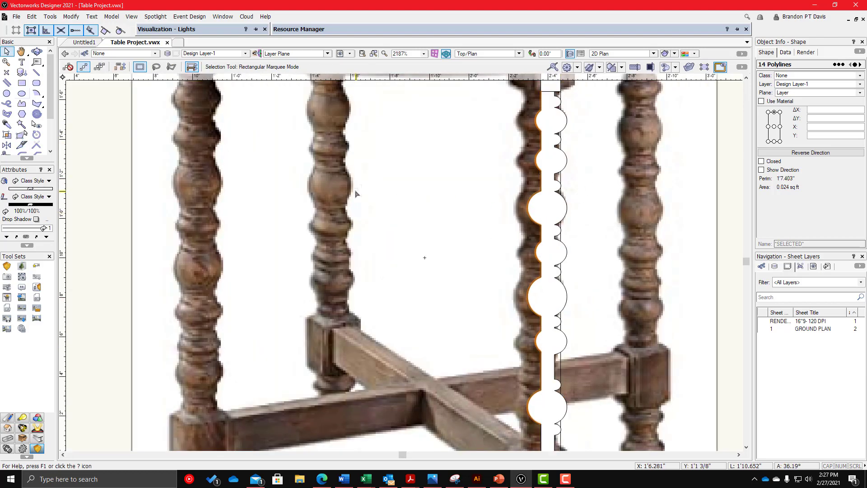
scroll(355, 193, "down", 1)
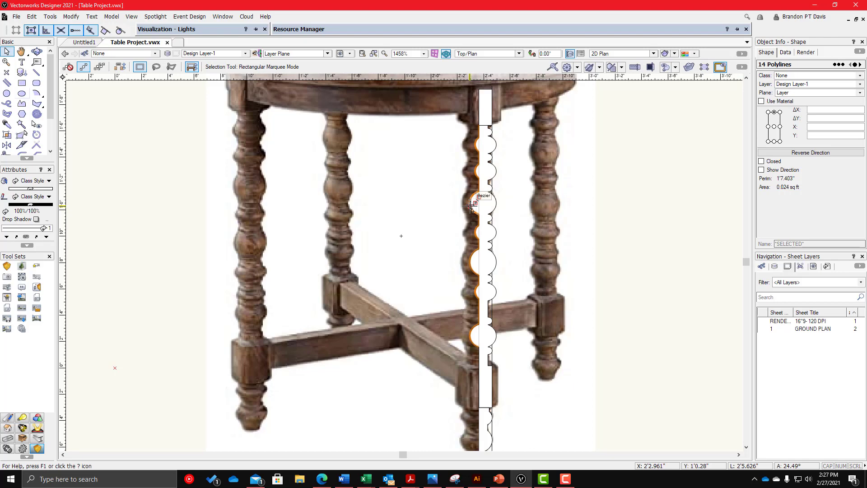
left_click(469, 204)
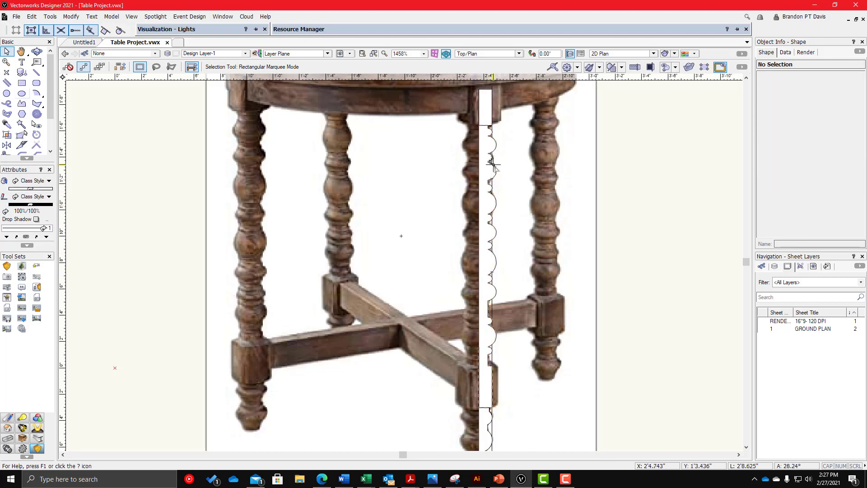
- Examine the remaining half profile's vertices and the sharp notches between its beads with the Reshape tool
scroll(453, 194, "up", 3)
left_click(467, 183)
scroll(470, 189, "down", 1)
scroll(487, 214, "up", 3)
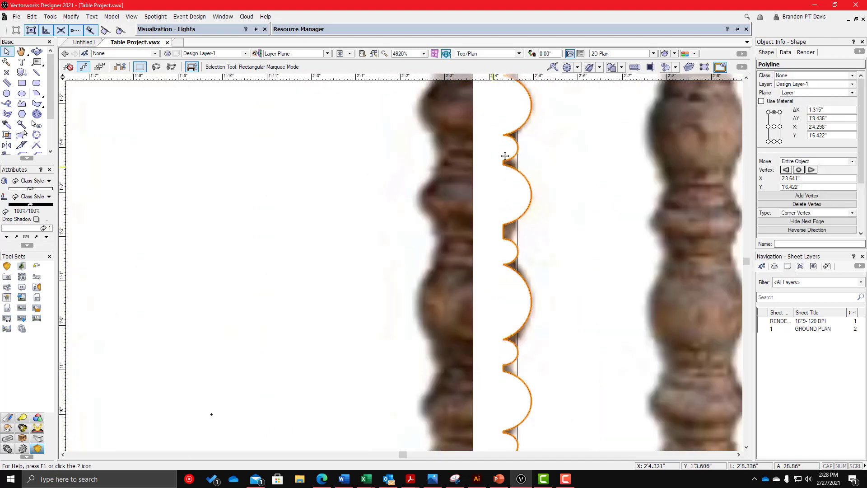
scroll(492, 180, "down", 5)
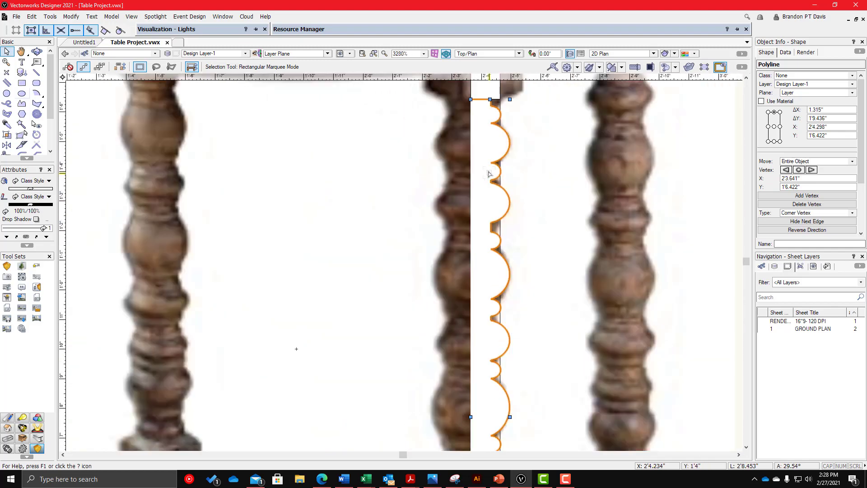
scroll(479, 182, "up", 3)
scroll(481, 185, "down", 3)
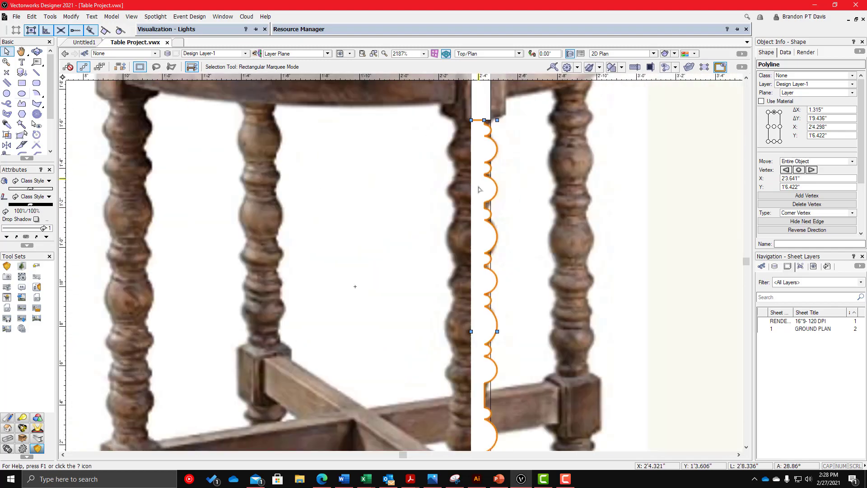
scroll(483, 248, "up", 2)
scroll(458, 207, "up", 5)
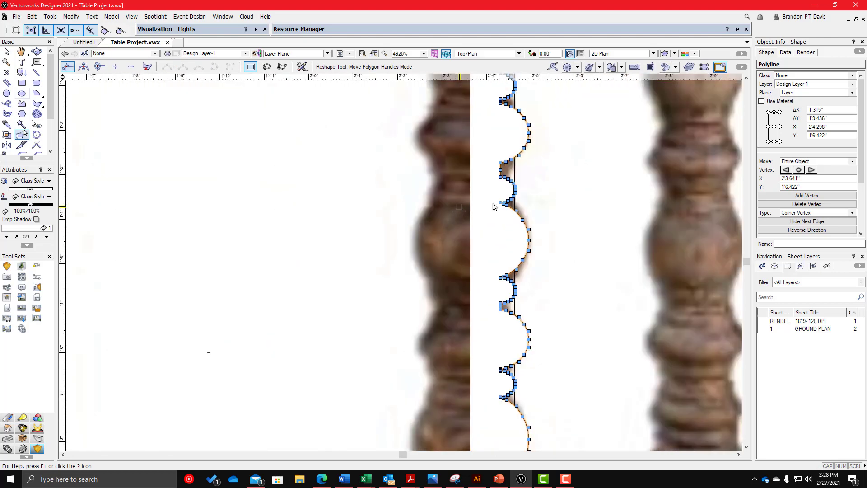
scroll(500, 207, "down", 3)
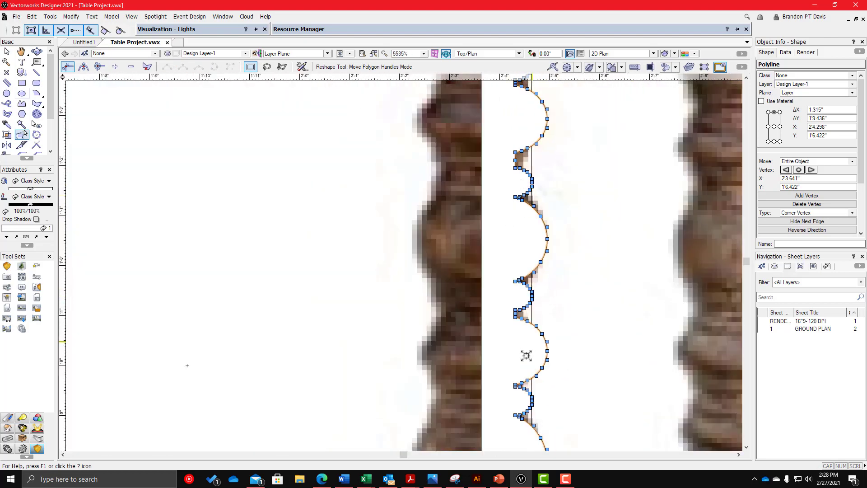
scroll(524, 353, "up", 3)
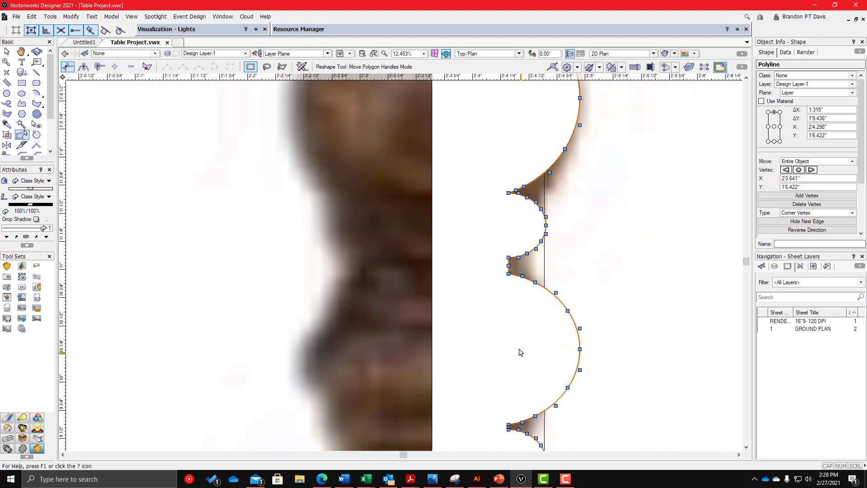
left_click(516, 280)
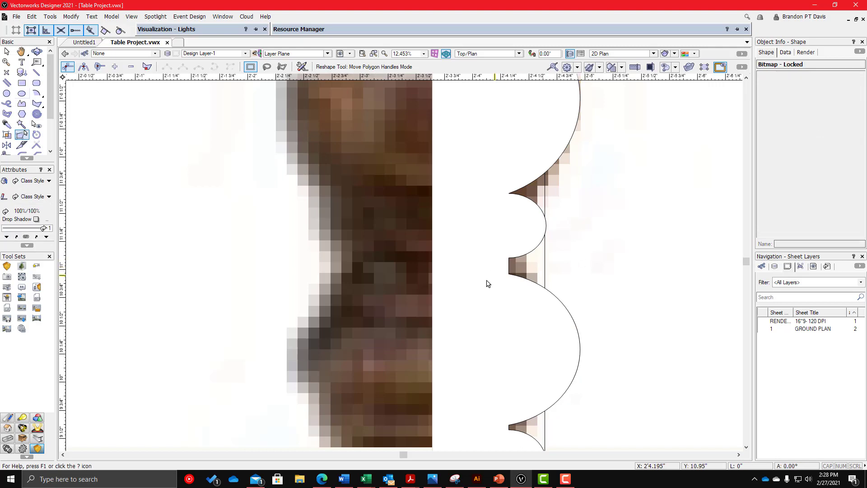
left_click(519, 276)
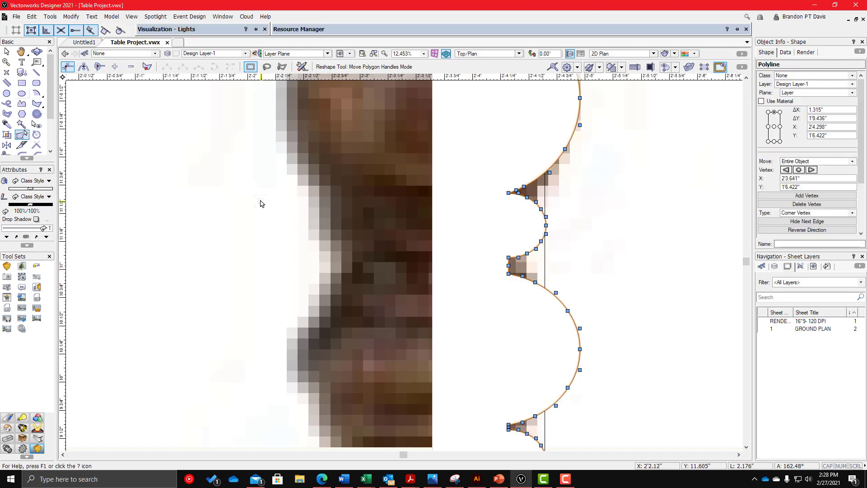
scroll(447, 224, "up", 2)
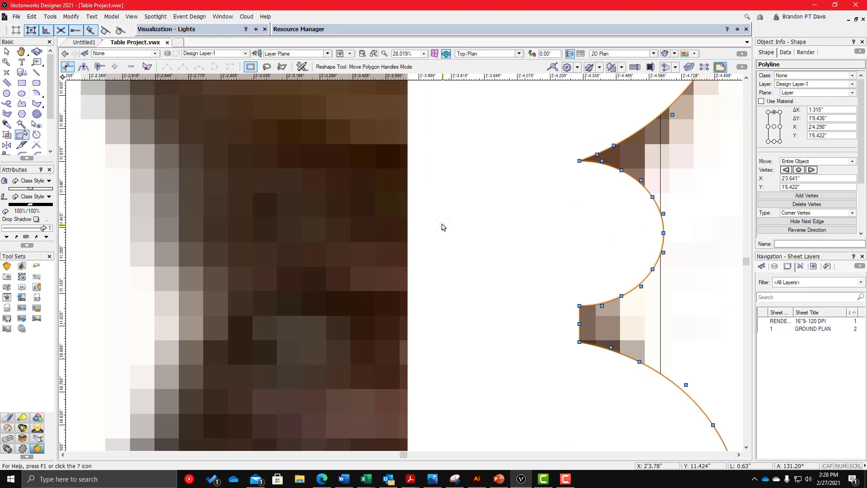
- Fillet both inner corners of the notch below the upper large bulge's lower small oval with a 0.063" radius in Trim mode
key("alt+f")
scroll(578, 309, "up", 2)
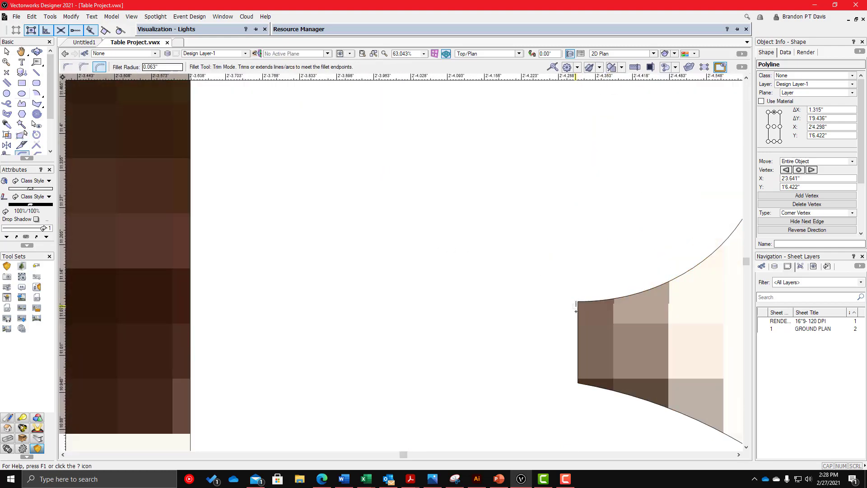
left_click(576, 382)
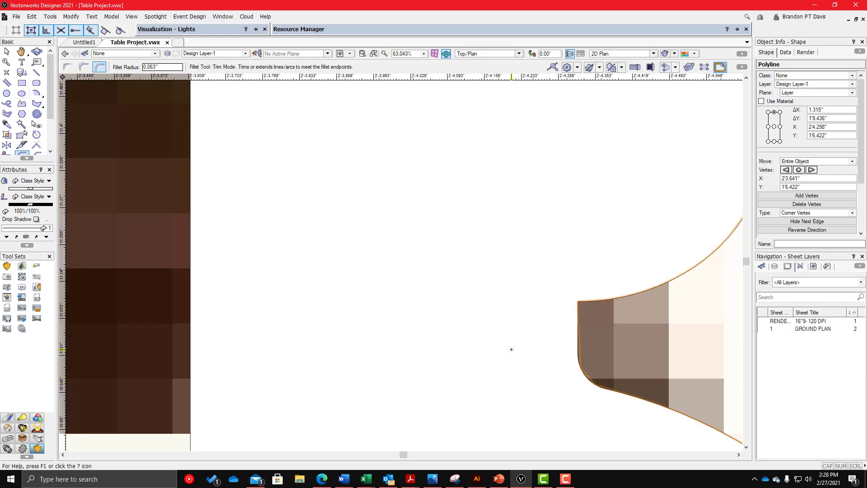
left_click(509, 345)
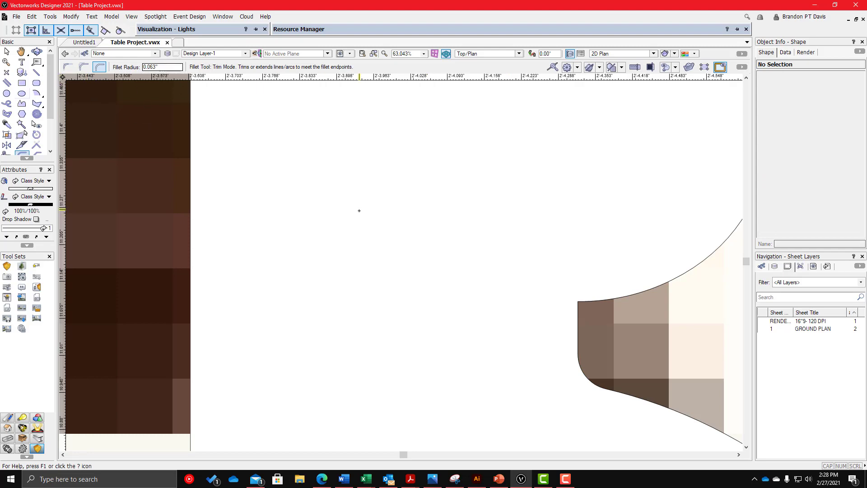
scroll(359, 210, "down", 1)
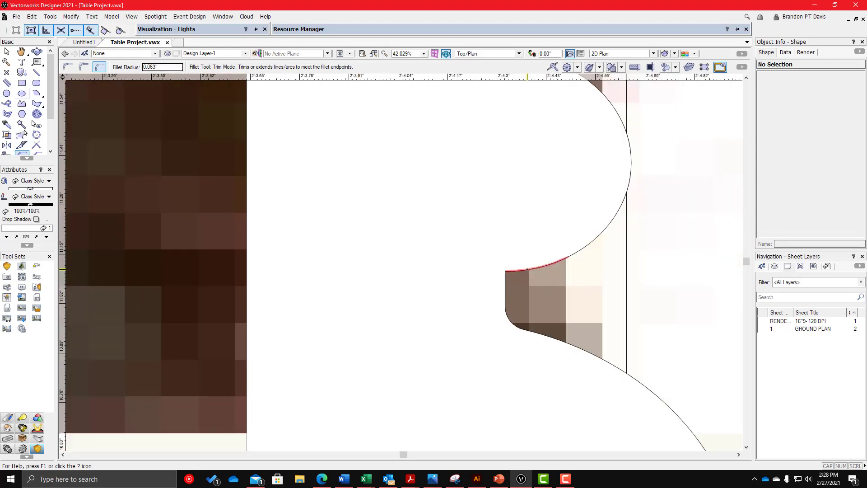
left_click(504, 284)
scroll(525, 227, "down", 1)
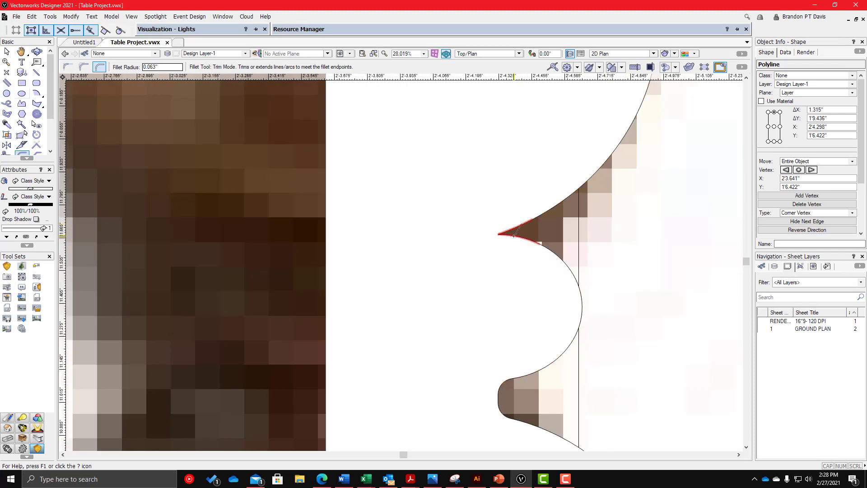
- Fillet both inner corners of the notch just below the second large bulge from the top with a 0.063" radius
left_click(514, 235)
scroll(506, 268, "down", 4)
scroll(506, 153, "up", 3)
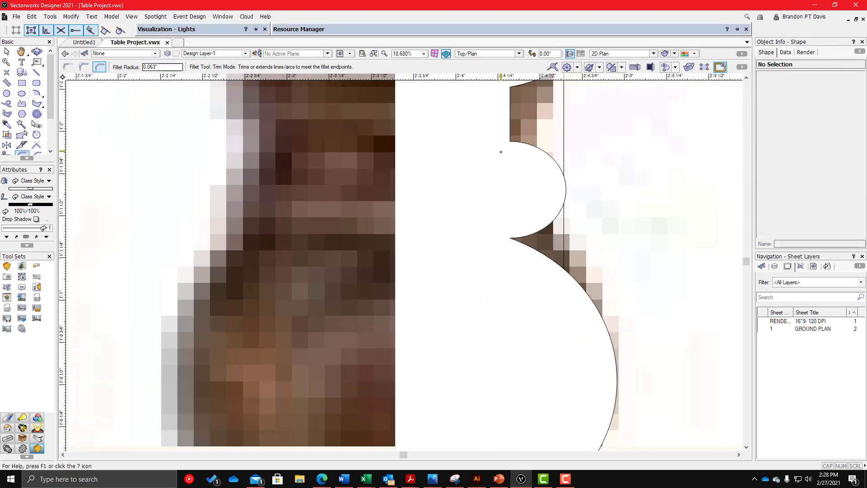
left_click(511, 126)
middle_click_drag(515, 184, 526, 215)
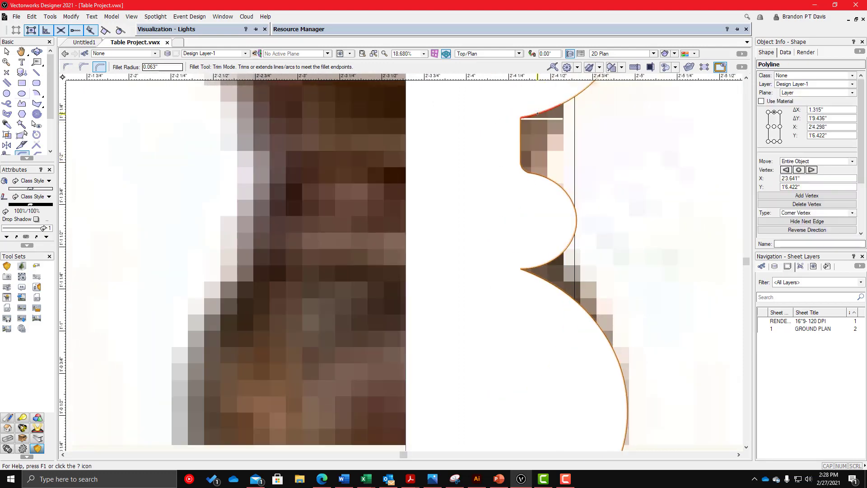
scroll(497, 228, "down", 4)
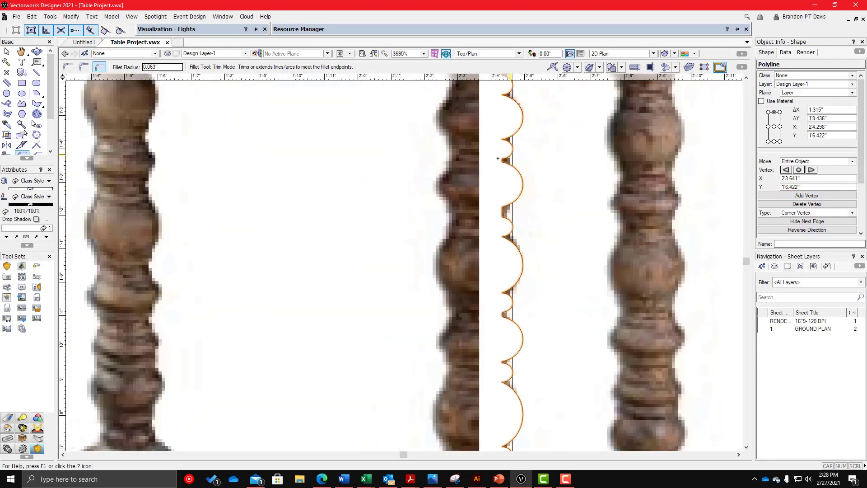
- Fillet the upper inner corner of the notch just above the second large bulge with a 0.063" radius
scroll(517, 161, "up", 3)
scroll(546, 162, "up", 2)
left_click(537, 157)
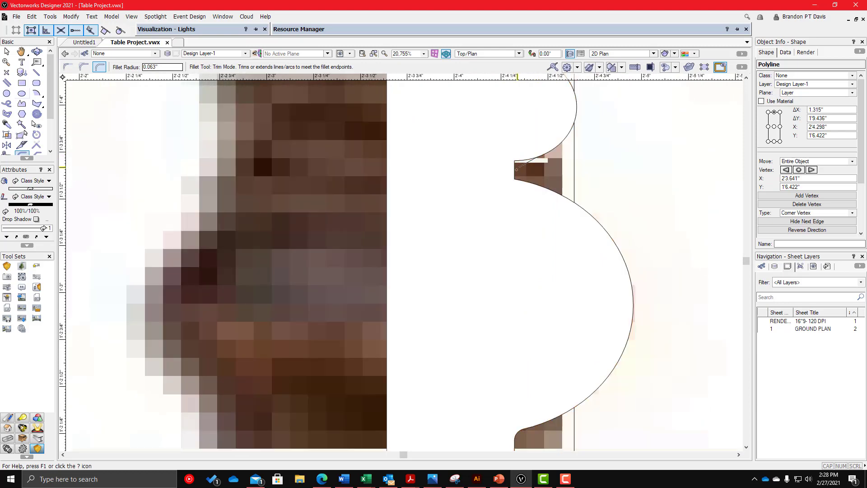
left_click(514, 173)
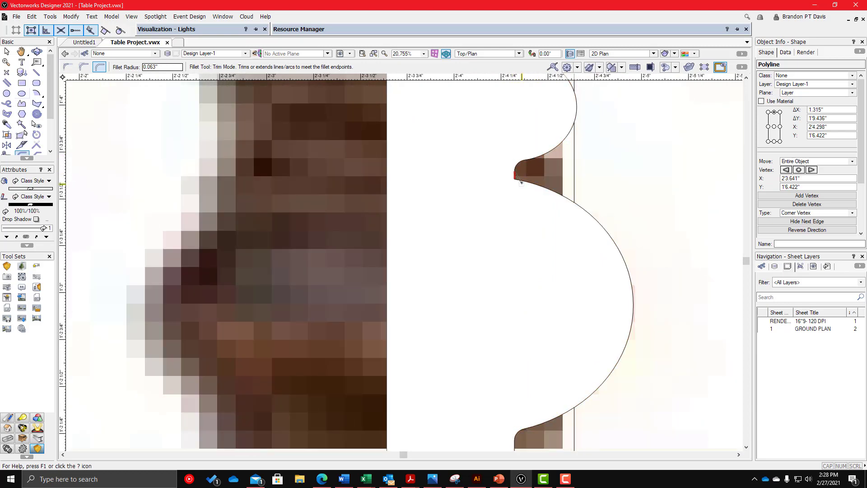
scroll(514, 200, "down", 5)
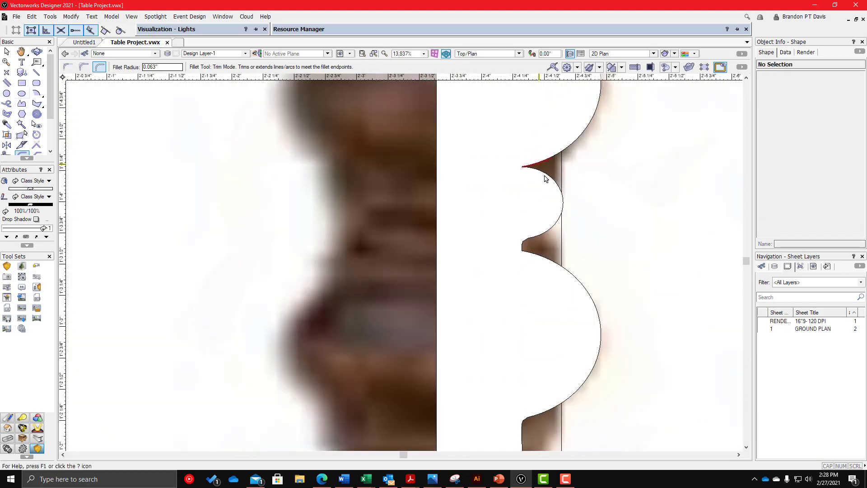
- Fillet the corner where the topmost small oval meets the neck beneath the top block with a 0.063" radius
scroll(556, 131, "up", 3)
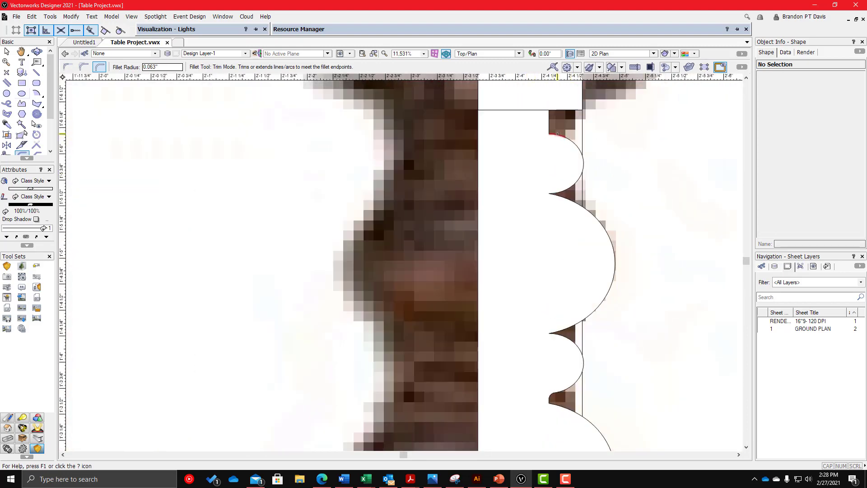
left_click(548, 128)
scroll(553, 347, "down", 6)
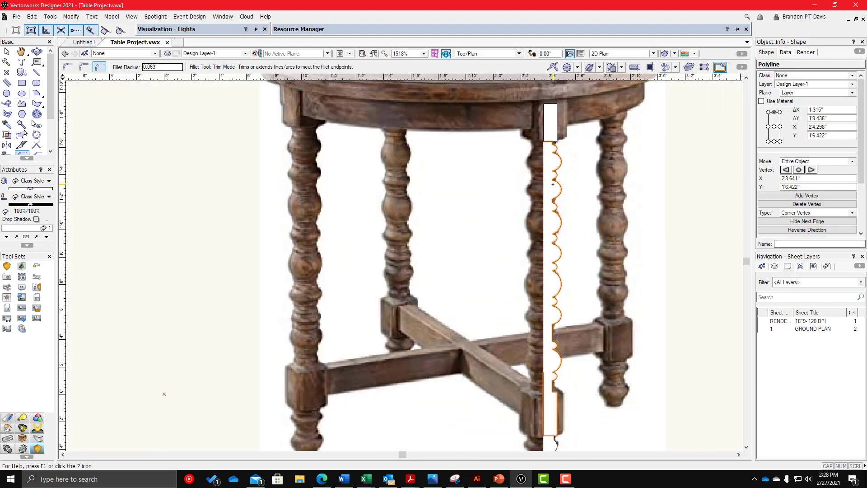
- Examine the lower foot profile, the remaining notches and the rectangular blocks along the whole leg against the reference photo
scroll(554, 346, "up", 4)
scroll(476, 278, "up", 1)
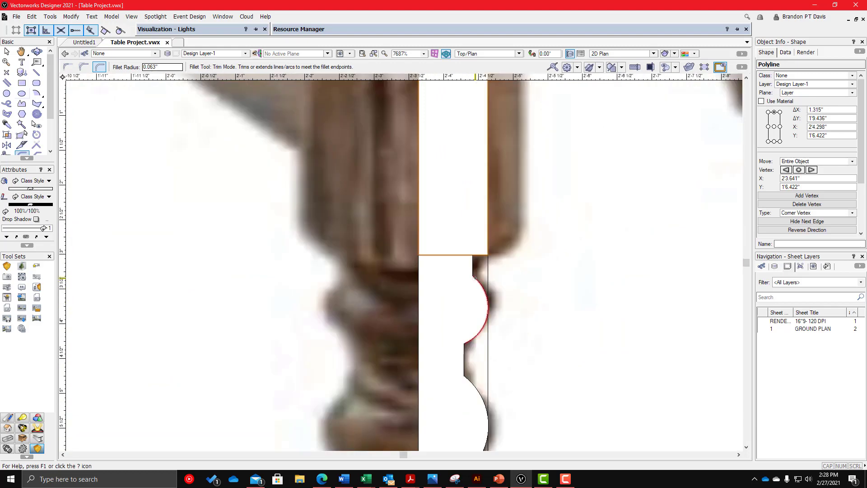
scroll(473, 270, "down", 3)
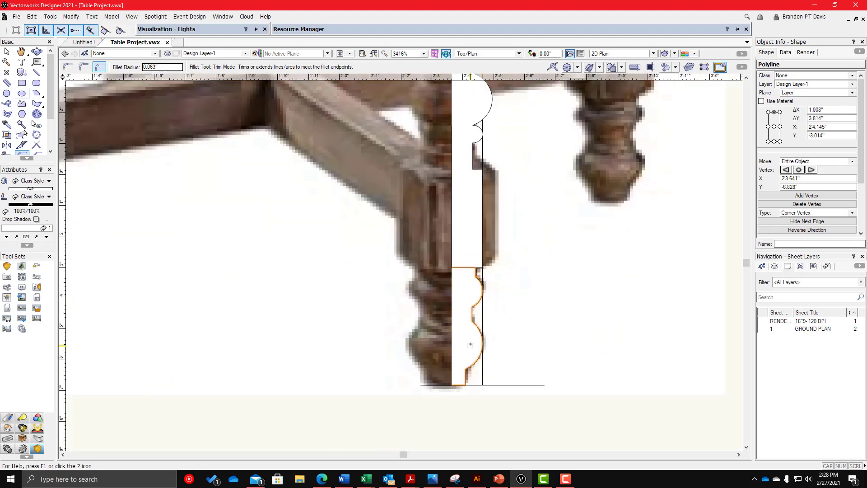
scroll(488, 315, "up", 3)
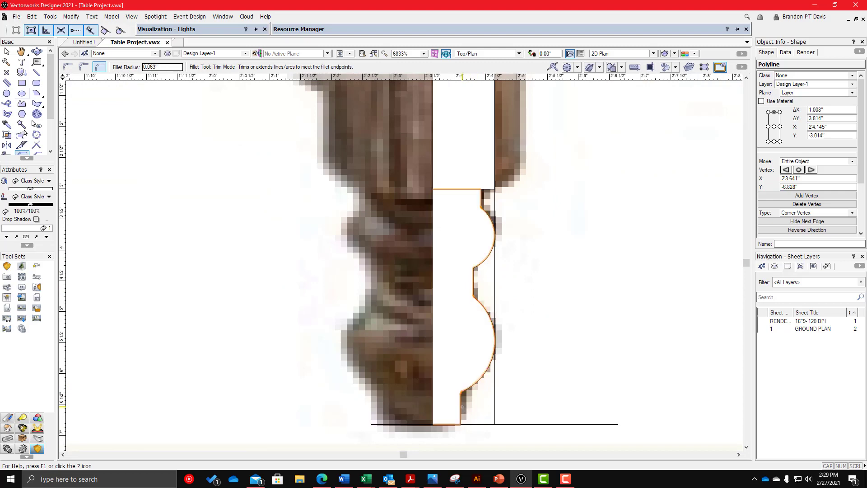
scroll(477, 381, "down", 3)
scroll(480, 316, "up", 2)
scroll(481, 293, "down", 1)
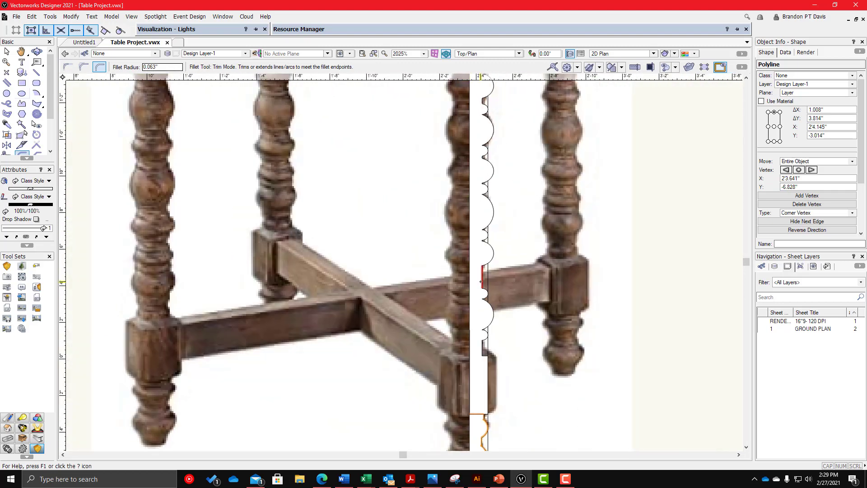
scroll(483, 254, "up", 2)
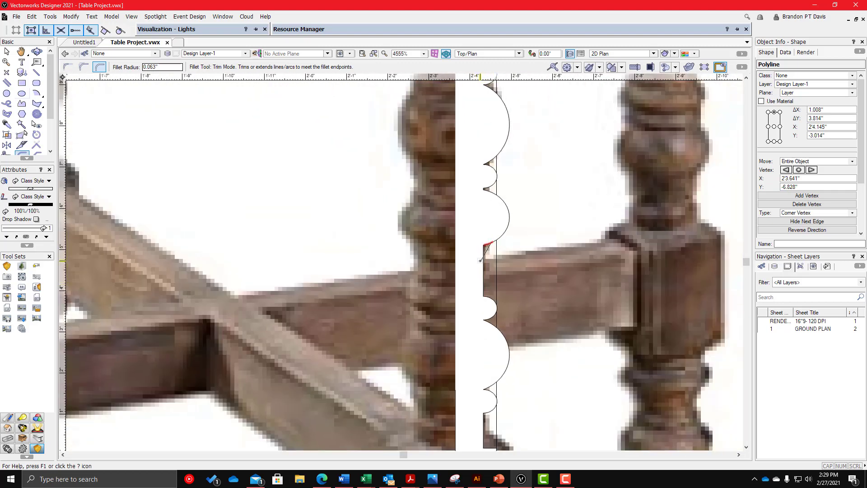
scroll(484, 274, "down", 3)
scroll(511, 297, "up", 1)
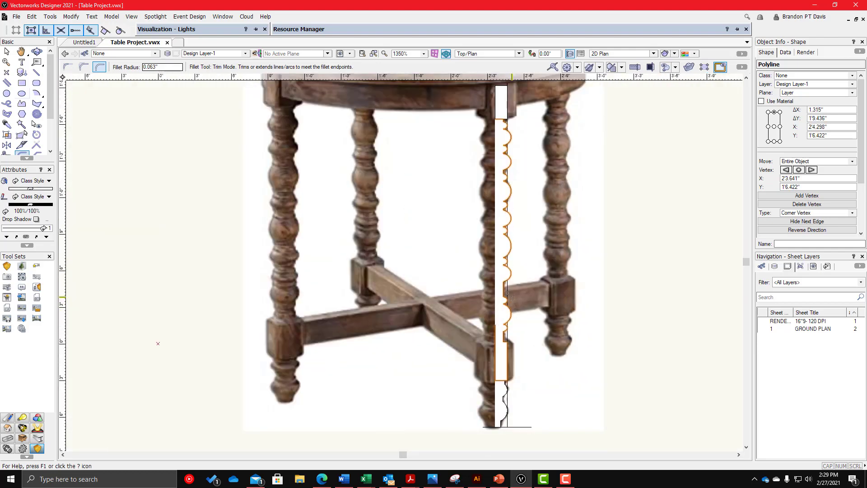
scroll(460, 272, "down", 2)
key("x")
left_click(616, 251)
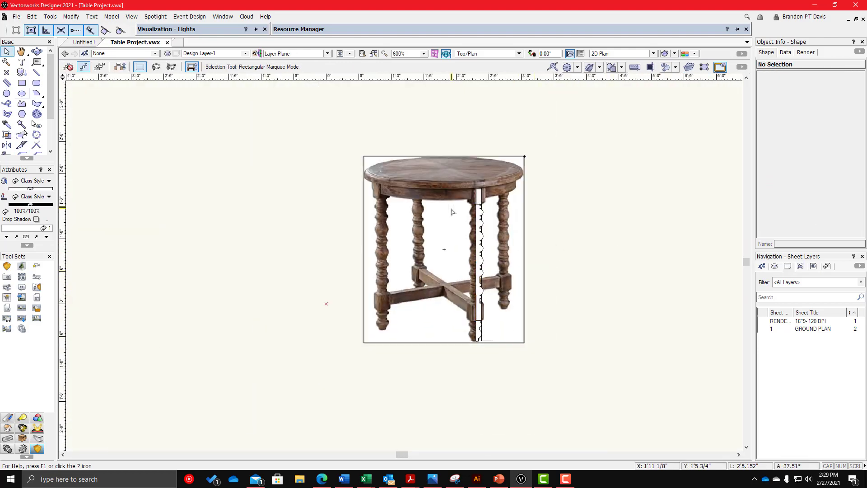
scroll(455, 220, "up", 2)
left_click(508, 169)
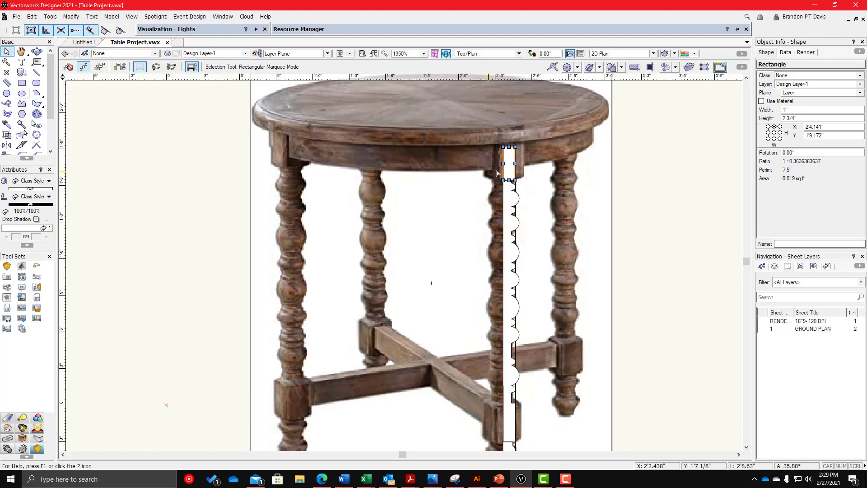
scroll(504, 195, "down", 1)
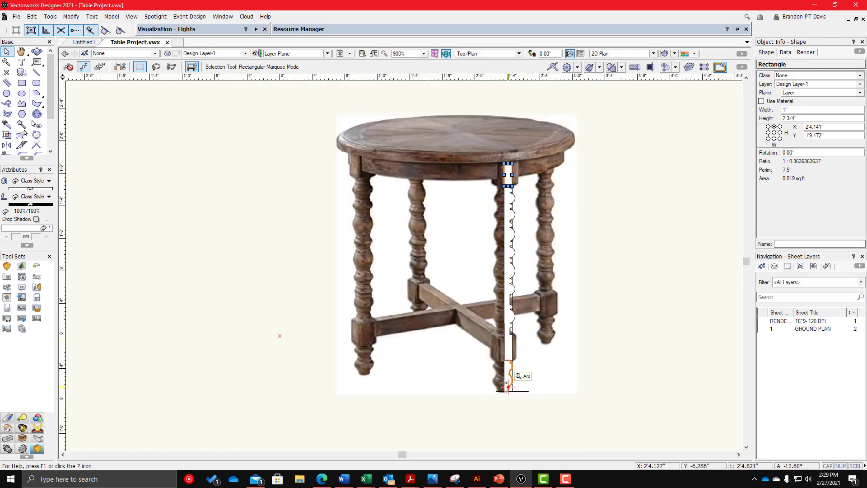
- Split the long leg profile with a horizontal cutting line along the top edge of the lower square block
scroll(508, 386, "up", 2)
scroll(520, 309, "up", 3)
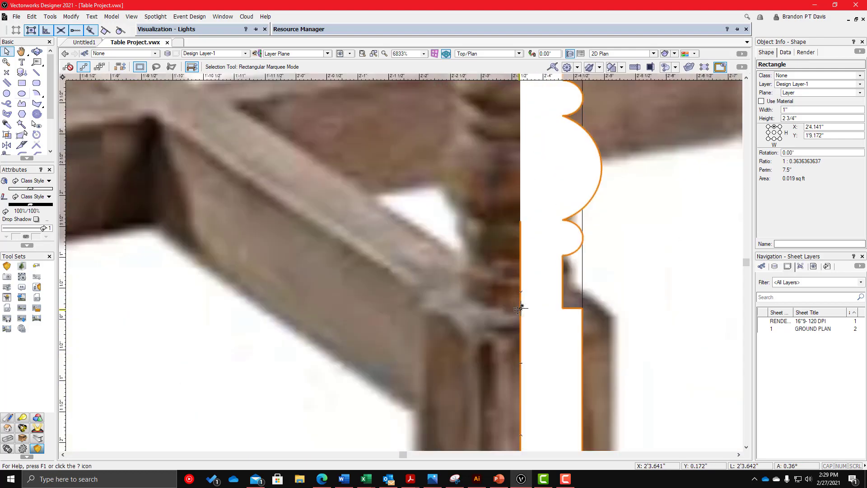
left_click(520, 308)
scroll(520, 309, "down", 2)
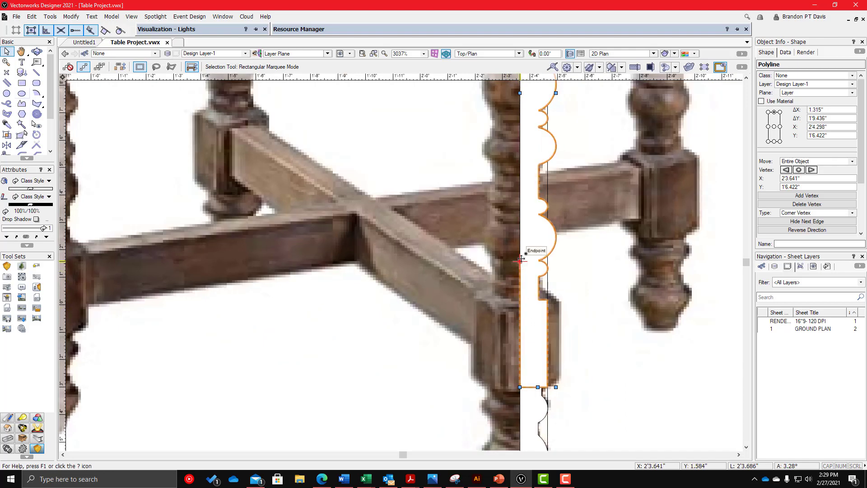
key("l")
scroll(550, 302, "up", 1)
left_click_drag(545, 297, 434, 297)
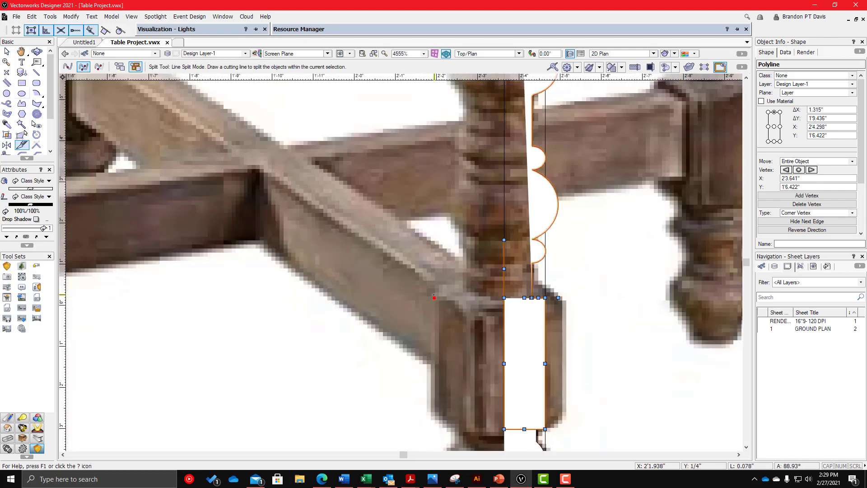
scroll(434, 297, "down", 1)
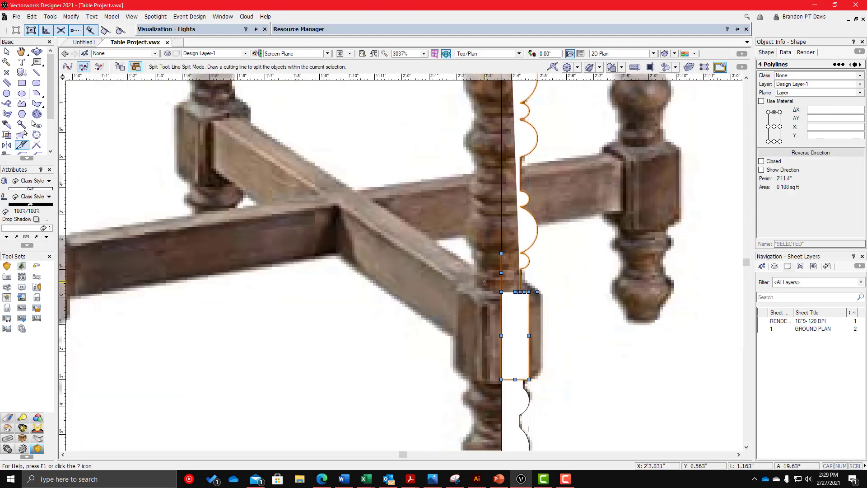
- Move the stray vertical segment just above the lower block away from the leg and delete it
left_click_drag(461, 240, 410, 260)
key("x")
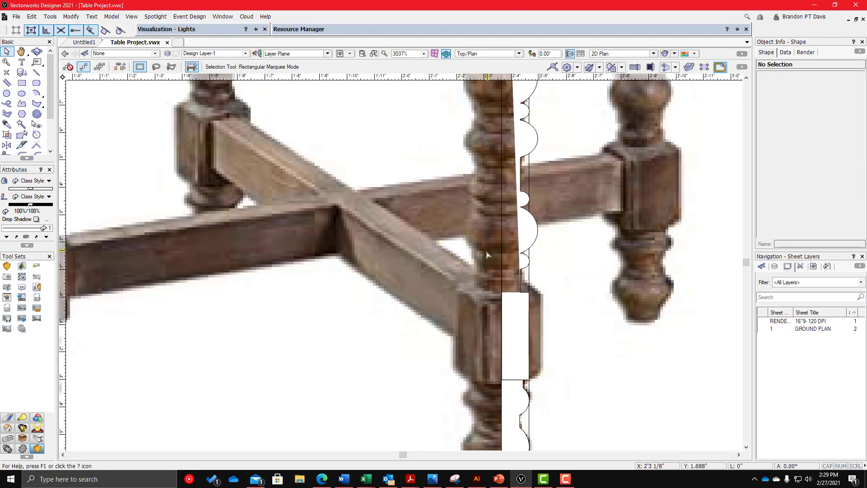
left_click(501, 273)
left_click(446, 273)
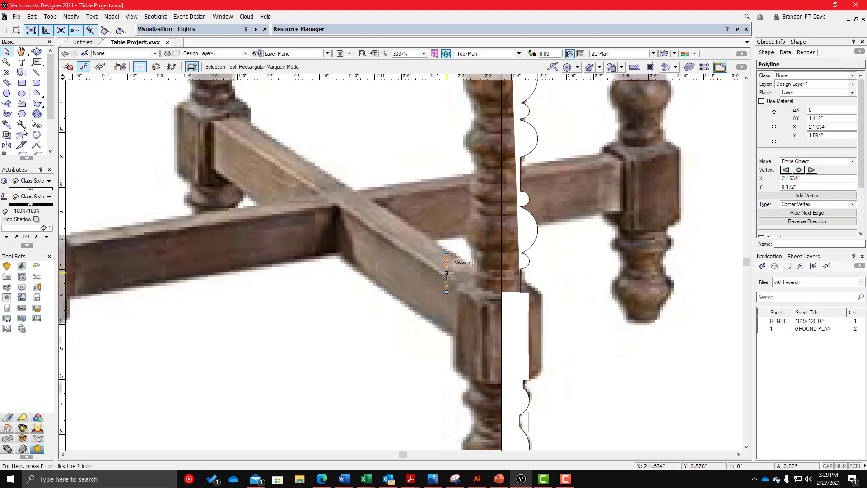
key("Delete")
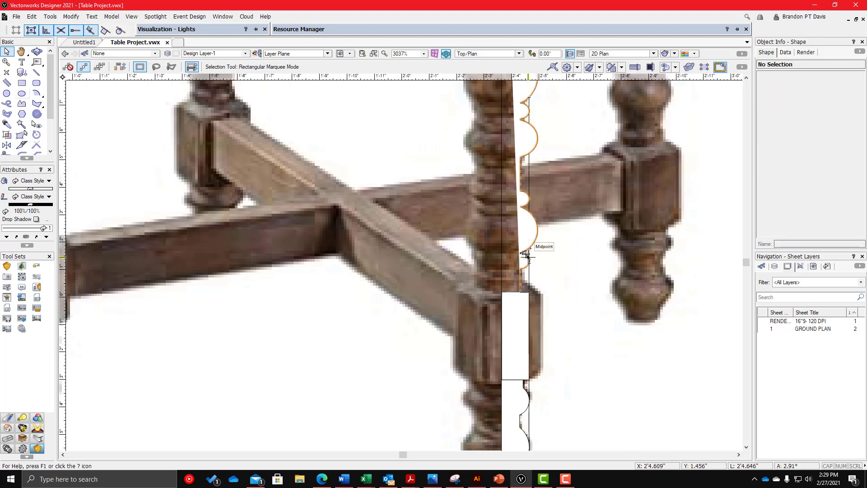
- Draw a 0.68" horizontal line along the lower block's top edge, from the leg's center axis to the turned profile's lower end
left_click(508, 292)
scroll(509, 291, "up", 4)
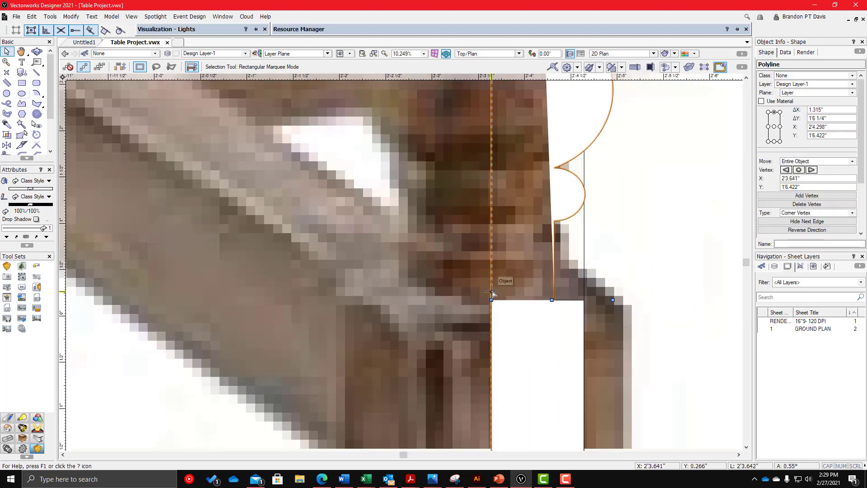
key("2")
left_click(492, 300)
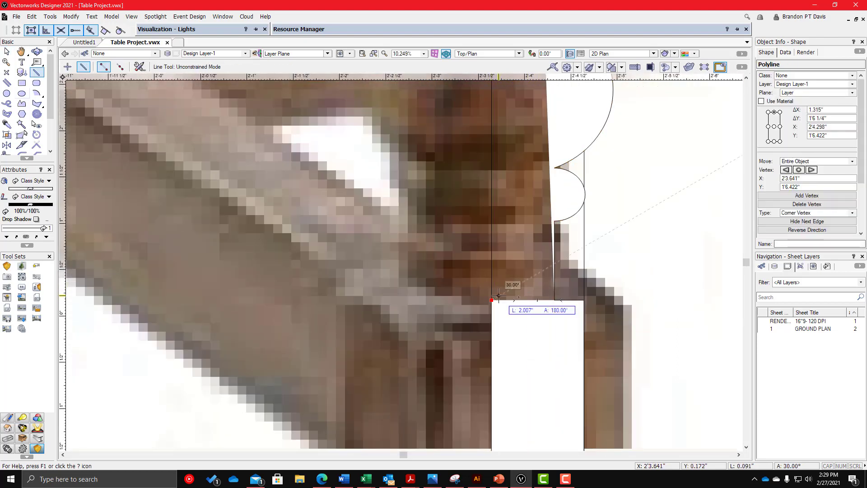
left_click(554, 300)
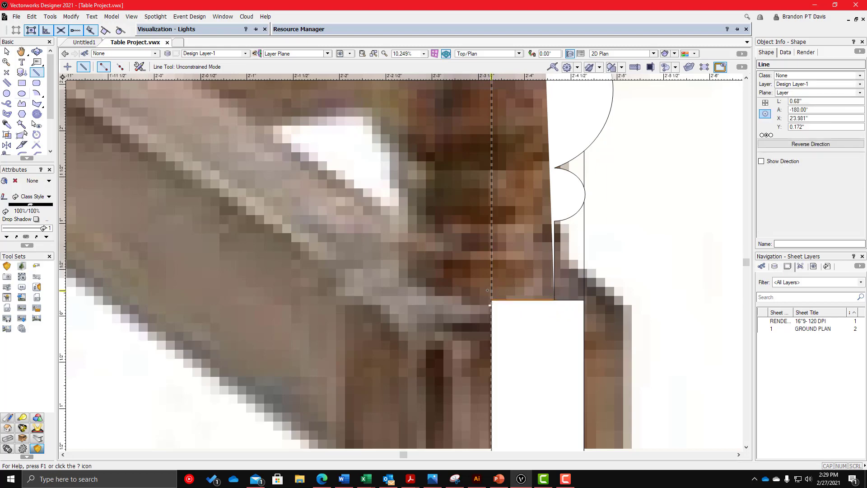
- Try to join the horizontal line to the turned profile with the Connect/Combine tool in Single Object Connect Mode
key("=")
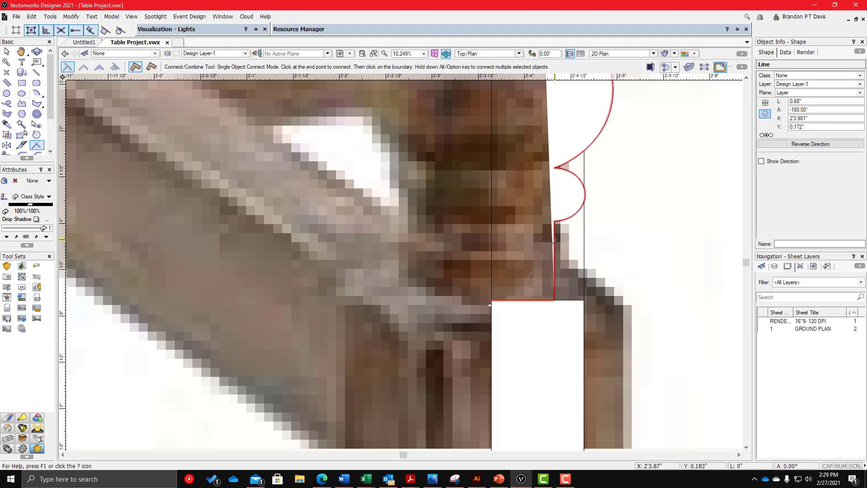
left_click(554, 241)
scroll(463, 272, "down", 5)
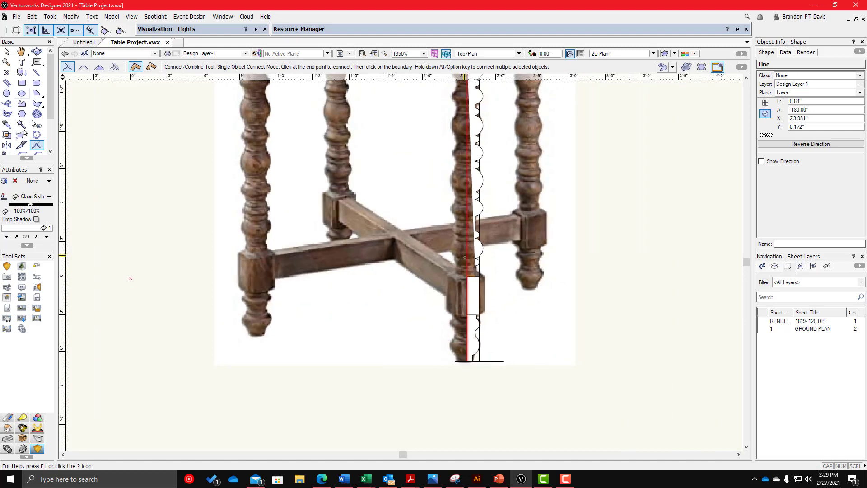
scroll(463, 257, "down", 2)
scroll(465, 156, "up", 5)
scroll(465, 156, "down", 5)
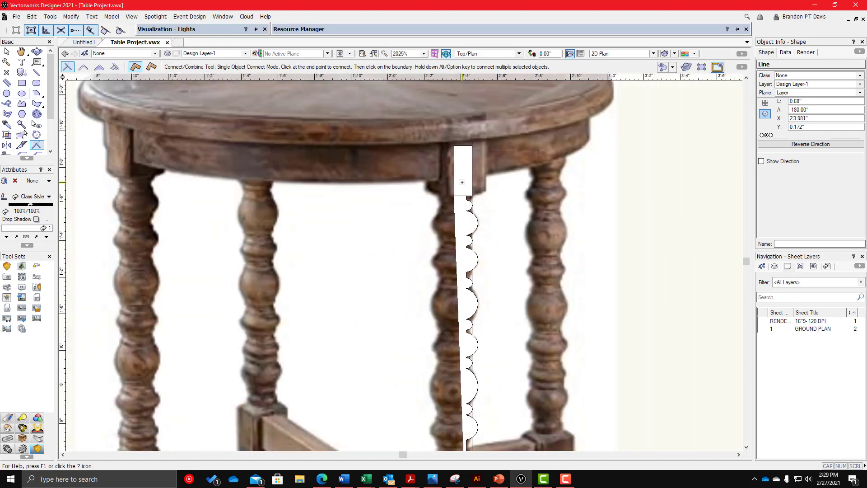
- Combine the horizontal line with the turned profile using the Connect/Combine tool's Dual Object Combine Mode
left_click(103, 67)
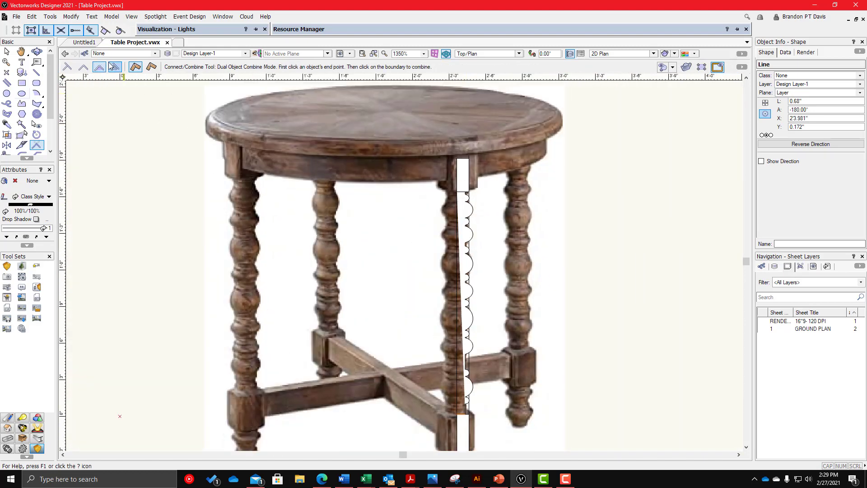
scroll(445, 423, "up", 8)
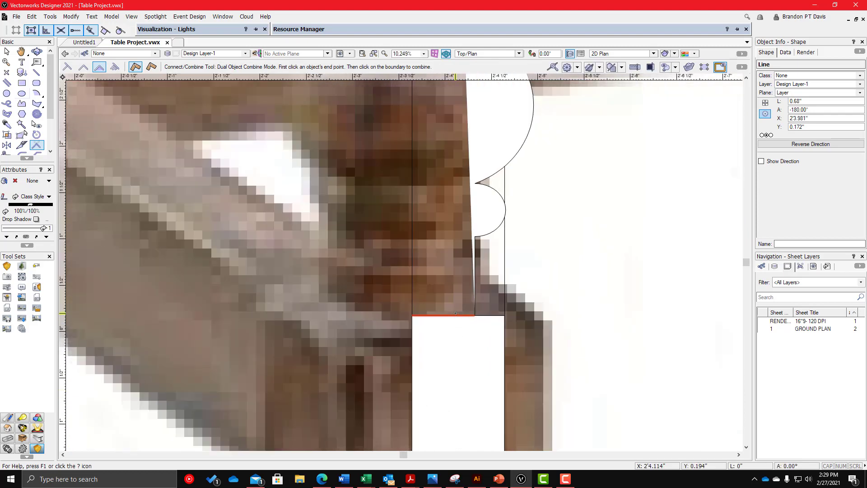
left_click(475, 281)
scroll(451, 280, "down", 5)
scroll(444, 280, "up", 2)
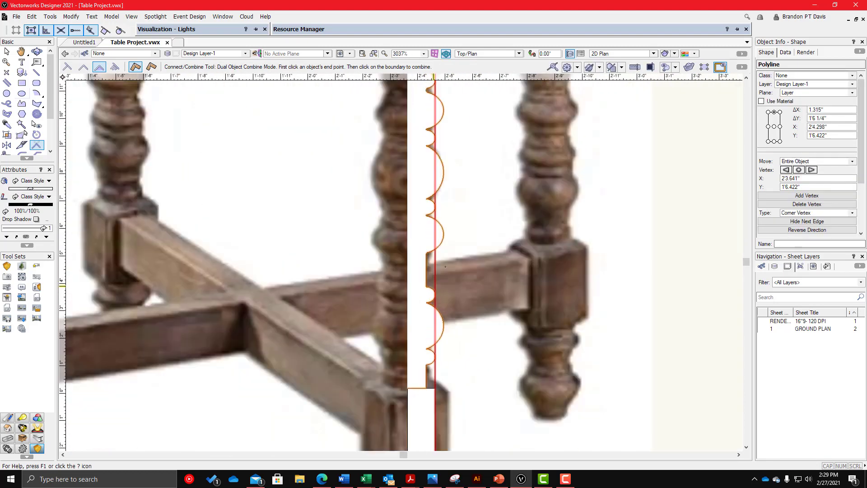
scroll(444, 281, "down", 1)
key("x")
left_click(643, 292)
scroll(608, 308, "down", 2)
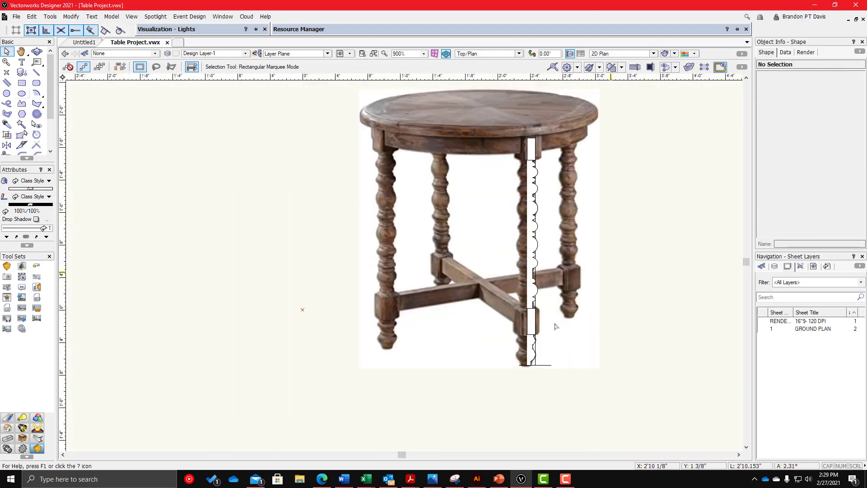
scroll(542, 342, "up", 1)
left_click(520, 352)
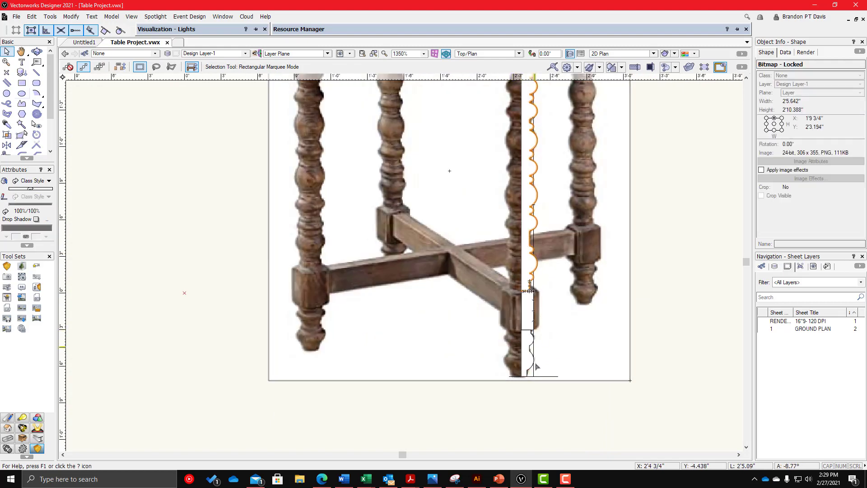
- Assign both half profiles of the front leg's turned sections to the Screen plane
scroll(522, 318, "up", 2)
left_click(528, 345)
scroll(509, 256, "down", 2)
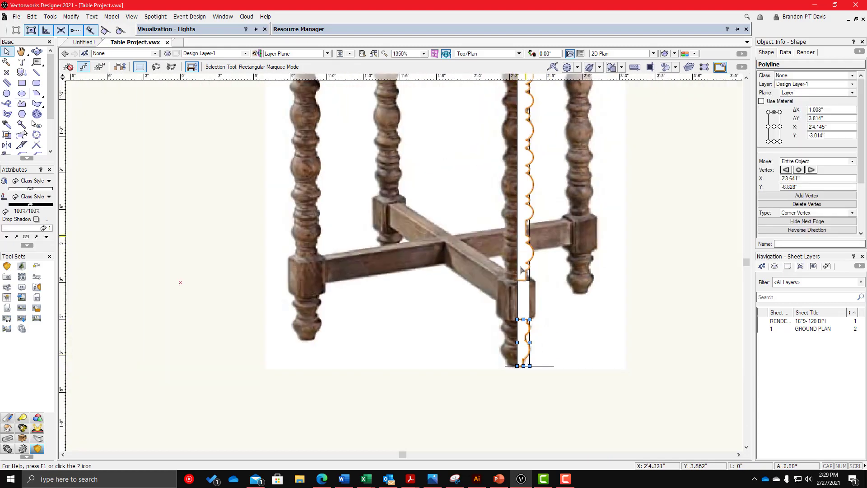
left_click(526, 247, "shift")
scroll(480, 303, "down", 2)
left_click(786, 93)
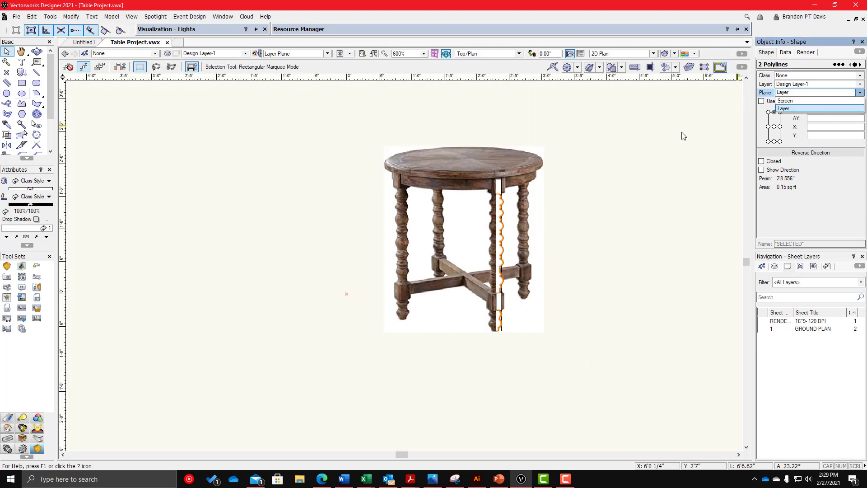
left_click(787, 101)
scroll(470, 185, "up", 2)
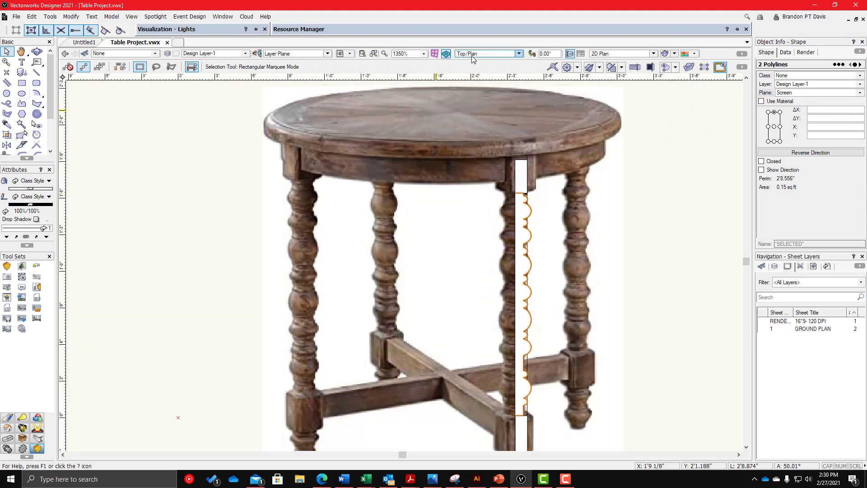
- Switch to the Front view and sweep the two turned leg profiles into solids
left_click(518, 53)
left_click(475, 84)
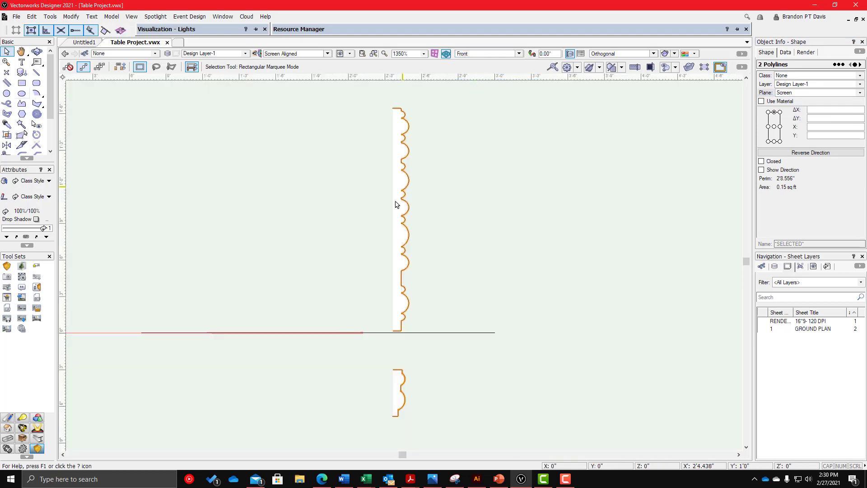
right_click(403, 223)
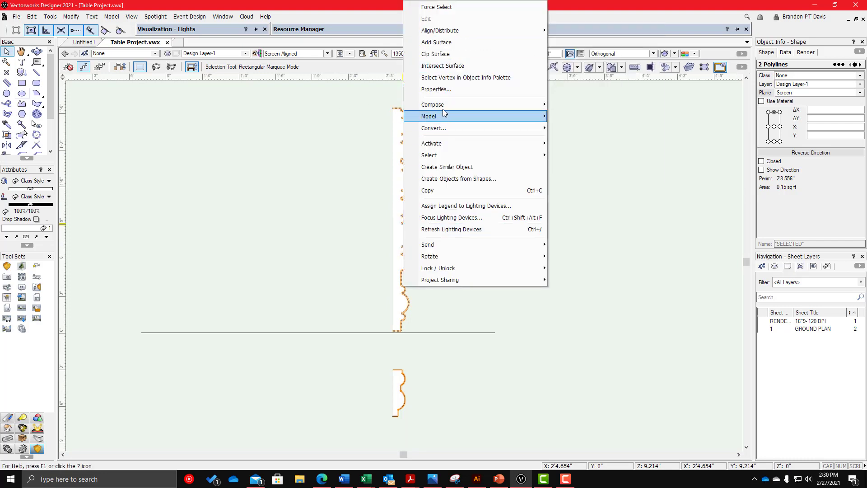
mouse_move(442, 111)
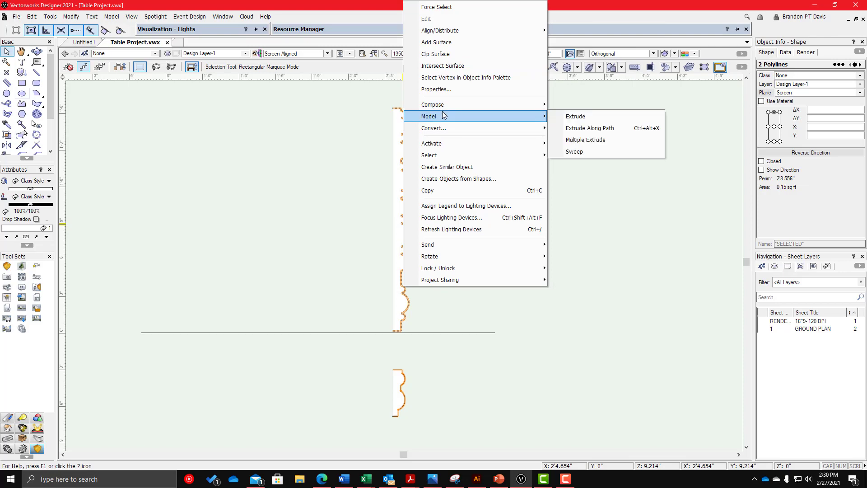
left_click(585, 152)
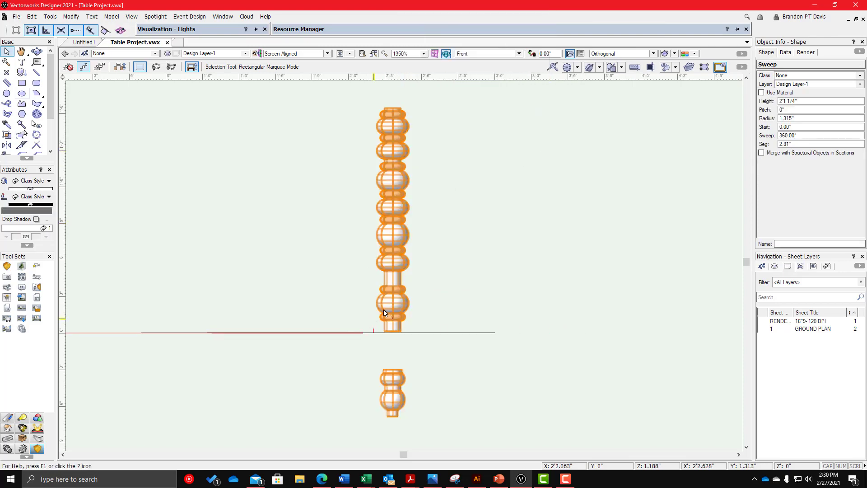
- Examine the two swept leg sections and the gap between them in the Front view, then deselect them
scroll(383, 310, "up", 2)
scroll(432, 268, "down", 3)
scroll(421, 337, "up", 3)
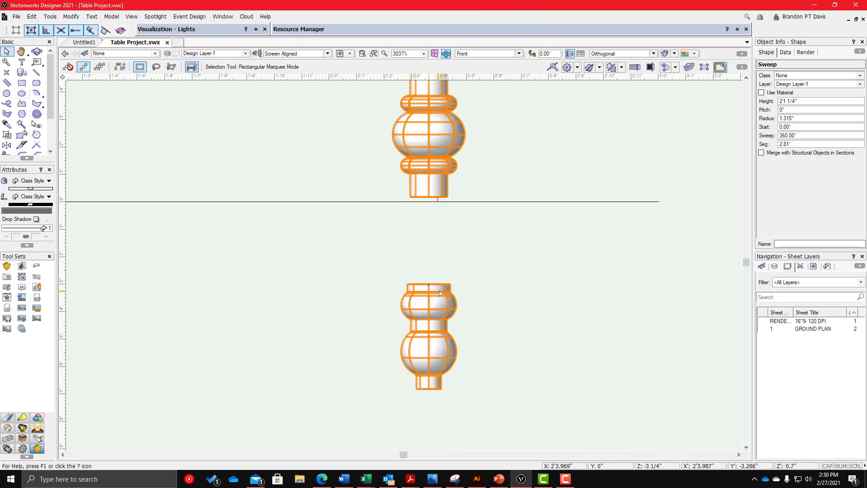
scroll(435, 238, "down", 2)
scroll(429, 246, "down", 1)
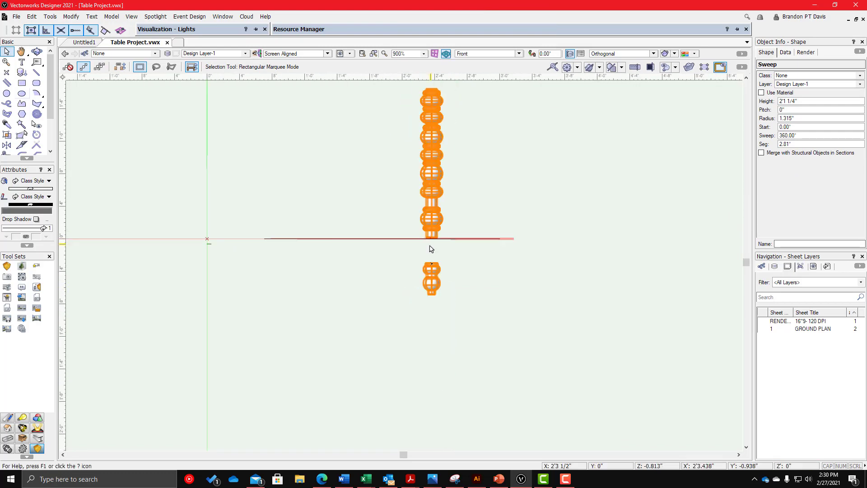
scroll(431, 247, "up", 2)
scroll(431, 247, "down", 2)
scroll(415, 156, "up", 1)
scroll(433, 182, "down", 3)
scroll(440, 152, "up", 3)
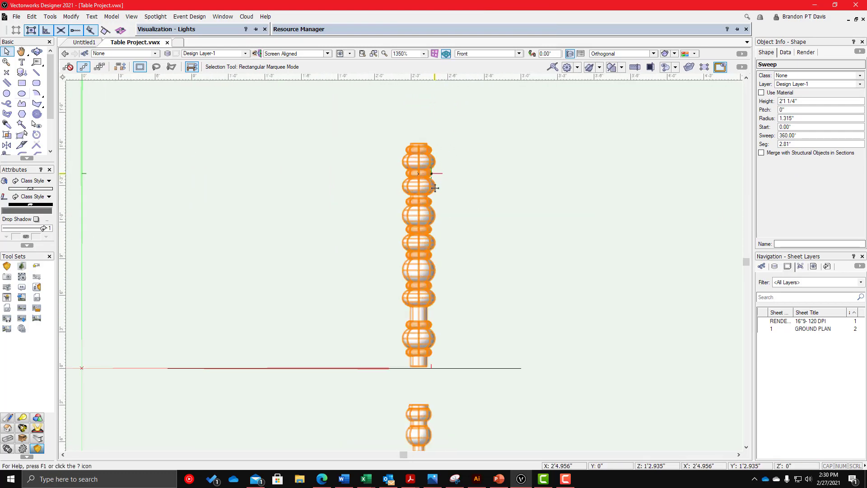
left_click(459, 198)
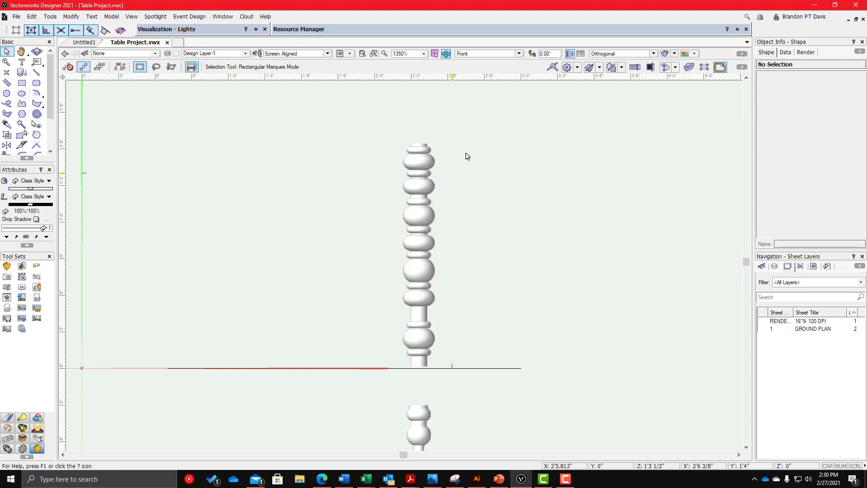
- Check the long swept section in Top/Plan view against the reference photo and the leg's upper block
left_click(416, 172)
left_click(517, 53)
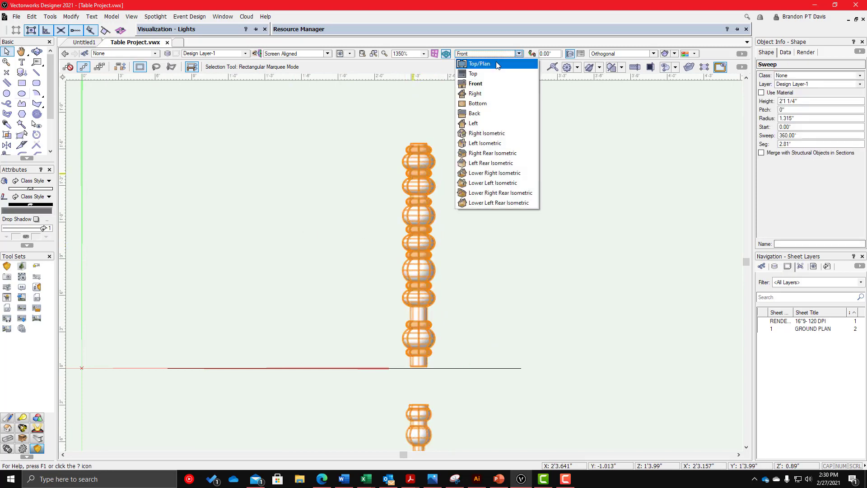
left_click(494, 63)
scroll(301, 283, "up", 1)
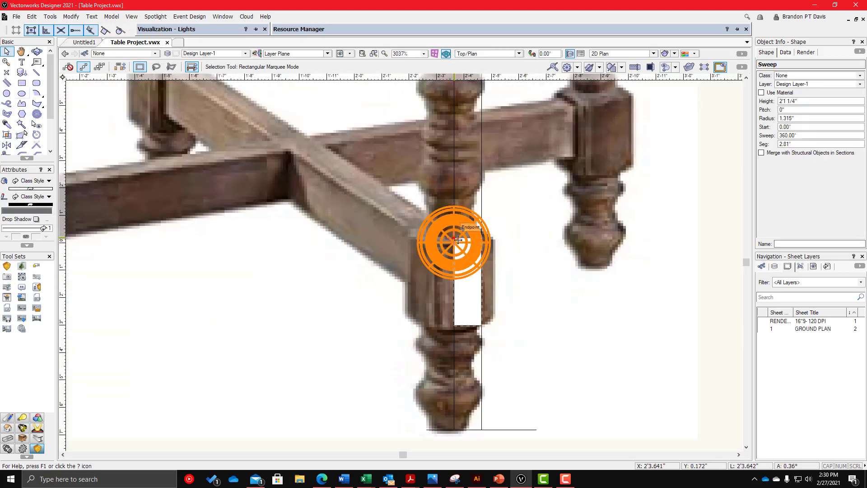
scroll(483, 303, "down", 2)
scroll(466, 133, "up", 2)
left_click(477, 114)
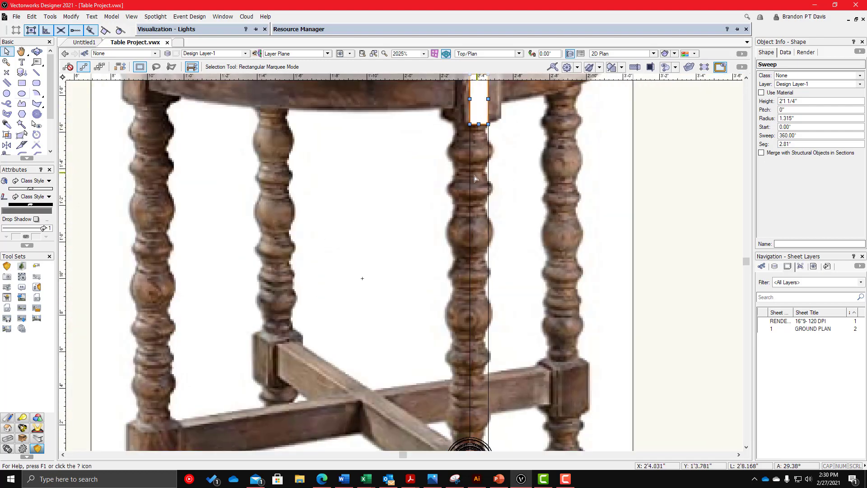
scroll(474, 177, "down", 2)
left_click(627, 157)
- Copy the 2" leg square at the plan's east side onto the center of the swept front leg
scroll(542, 189, "down", 2)
scroll(522, 99, "up", 2)
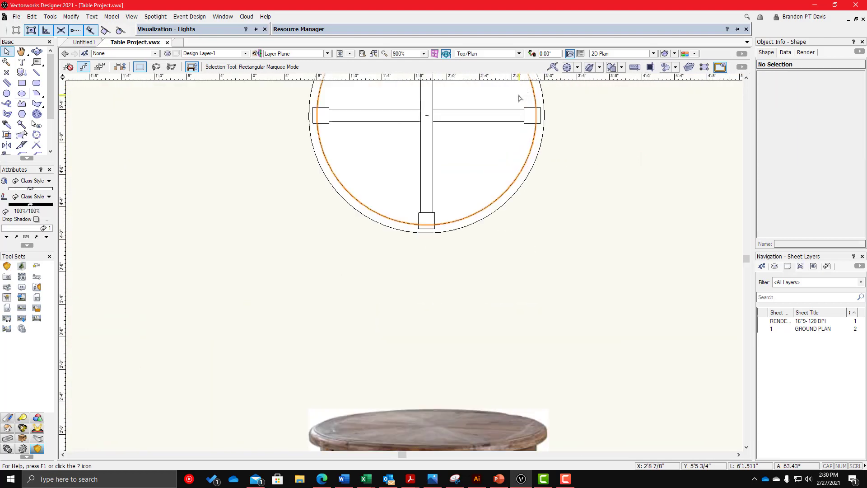
left_click(524, 115)
left_click(589, 123)
left_click_drag(536, 115, 403, 365, "ctrl")
scroll(575, 209, "down", 4)
scroll(578, 270, "up", 4)
scroll(456, 423, "up", 2)
scroll(669, 275, "down", 4)
scroll(682, 267, "down", 3)
scroll(671, 282, "up", 2)
scroll(566, 248, "up", 4)
scroll(598, 278, "down", 1)
scroll(331, 330, "up", 4)
scroll(452, 334, "down", 3)
scroll(467, 319, "up", 2)
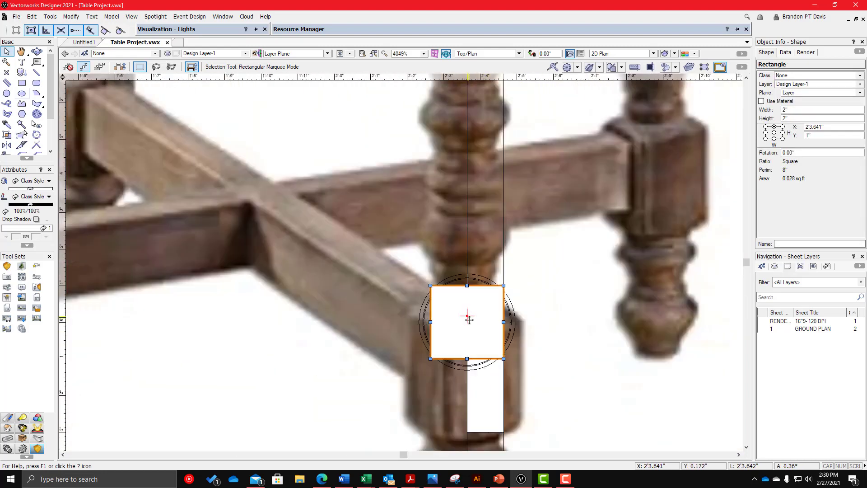
- Check the dimensions of the front leg's upper and lower block profiles
scroll(467, 319, "down", 5)
scroll(470, 358, "up", 4)
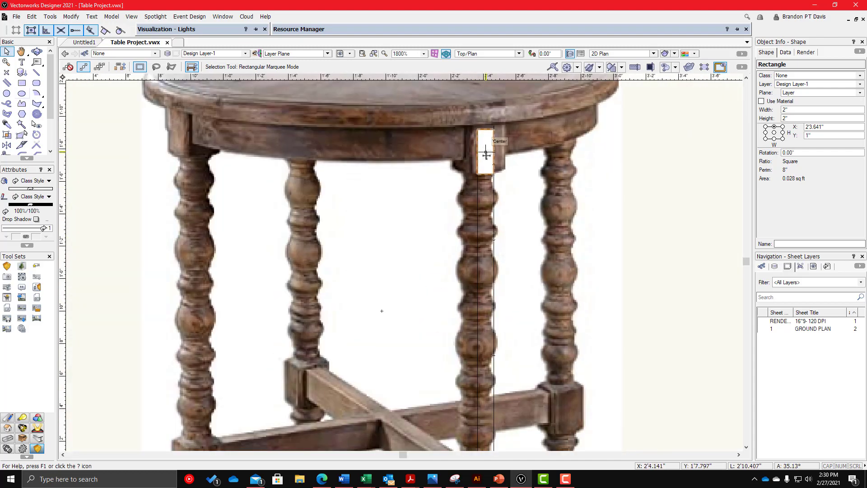
scroll(508, 156, "down", 2)
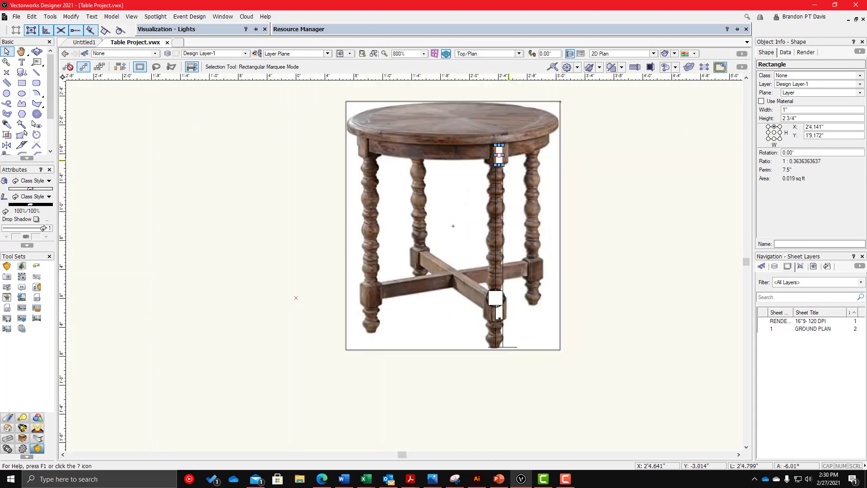
scroll(492, 338, "up", 3)
left_click(513, 251)
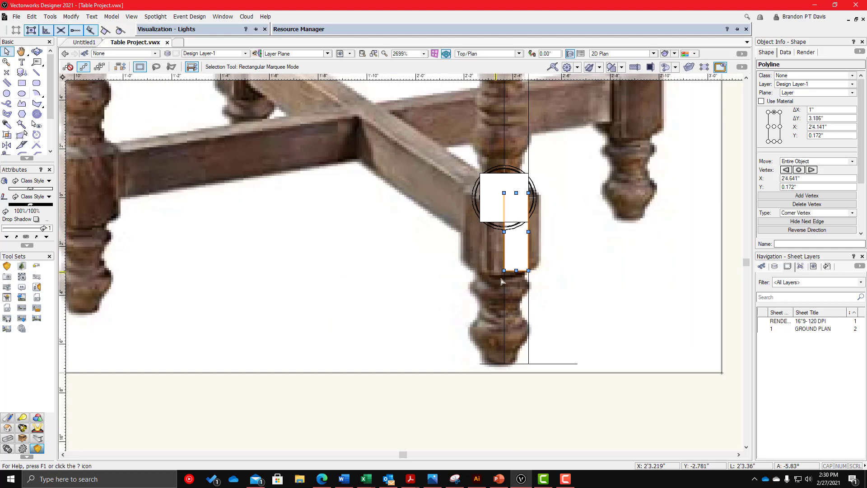
scroll(502, 271, "down", 3)
scroll(499, 246, "up", 2)
scroll(499, 247, "down", 2)
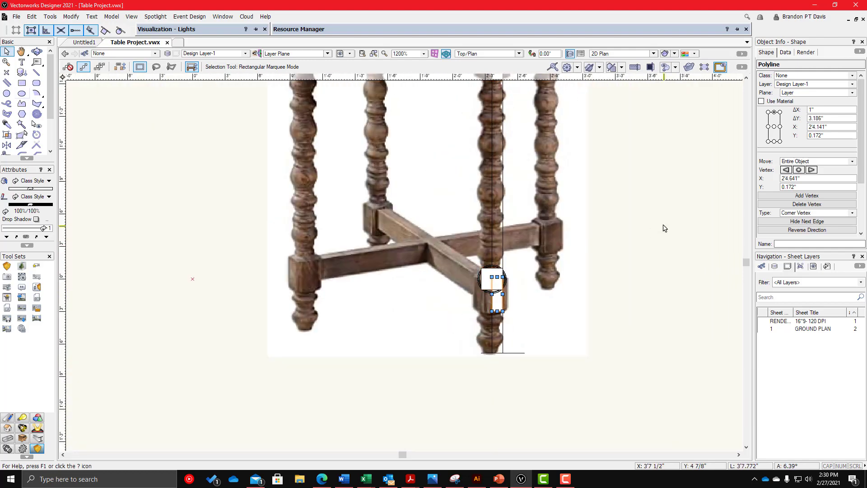
left_click(665, 228)
- Extrude the copied 2" square on the leg's center with a 0" extrusion
scroll(518, 280, "up", 2)
left_click(482, 273)
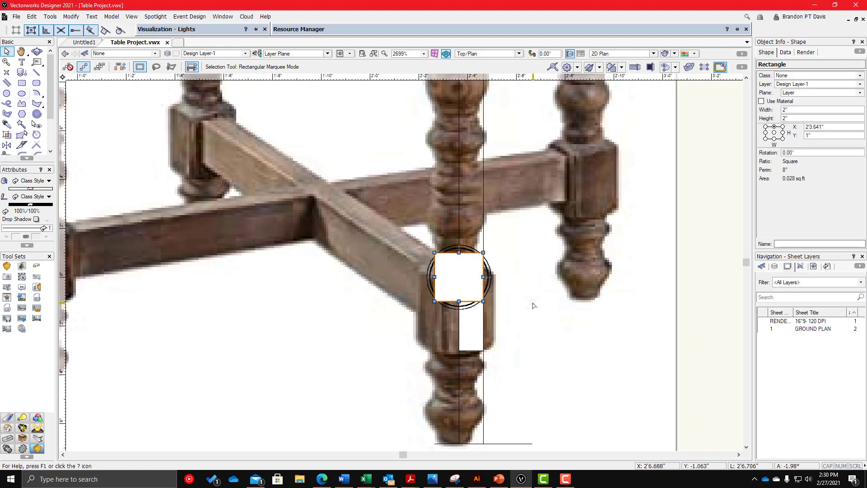
key("ctrl+e")
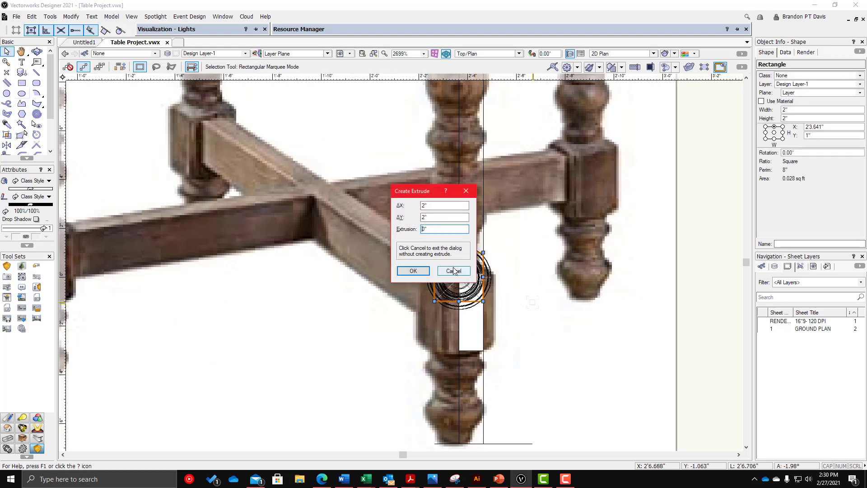
left_click(454, 271)
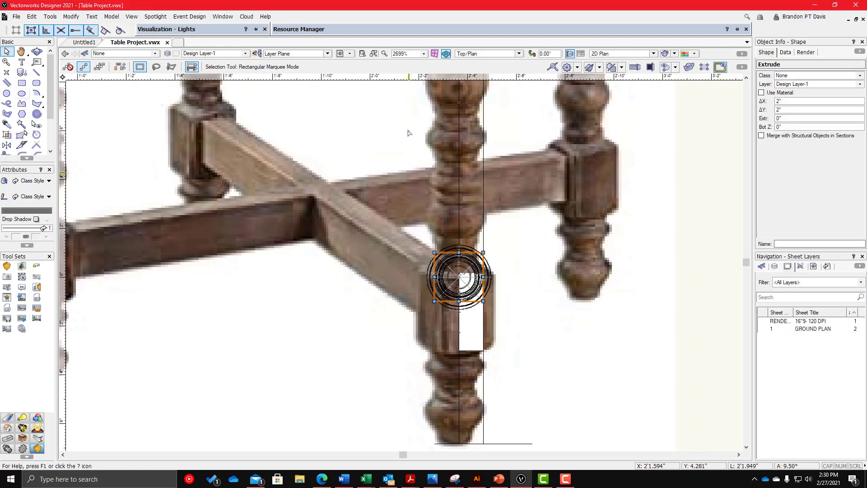
- Compare the flat square extrude with the swept leg sections in the Front and Top/Plan views
left_click(493, 54)
left_click(480, 84)
scroll(431, 226, "down", 5)
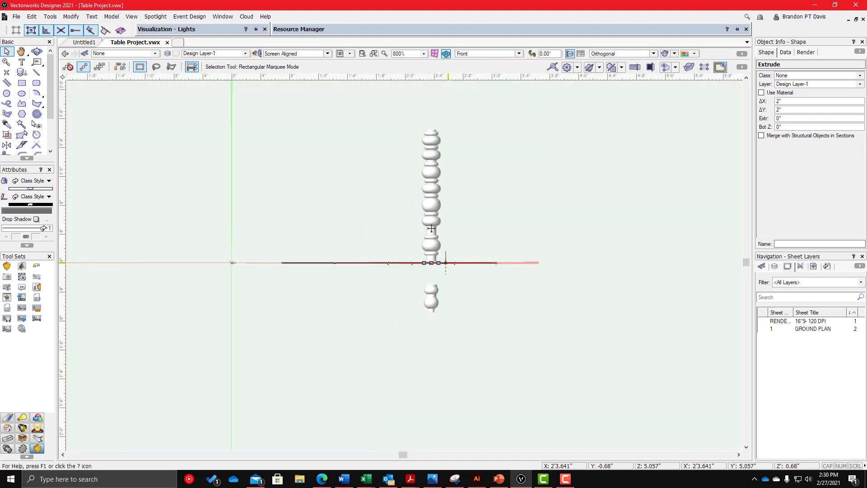
left_click(477, 54)
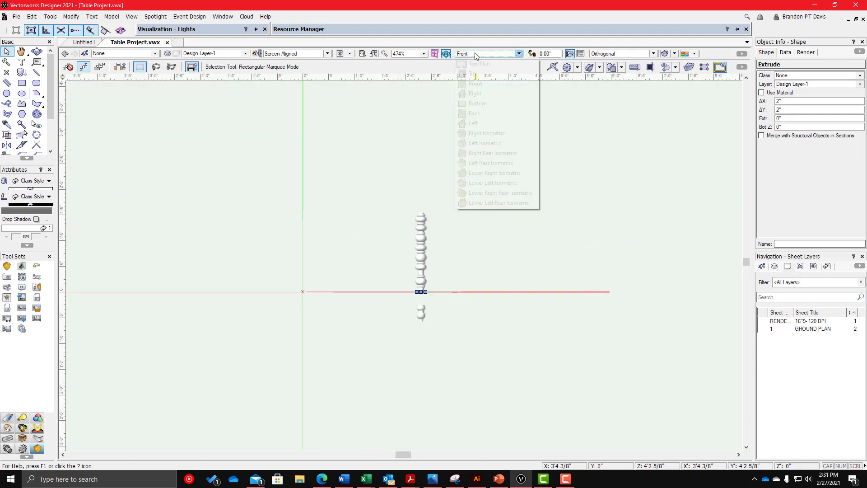
left_click(476, 64)
scroll(414, 323, "up", 6)
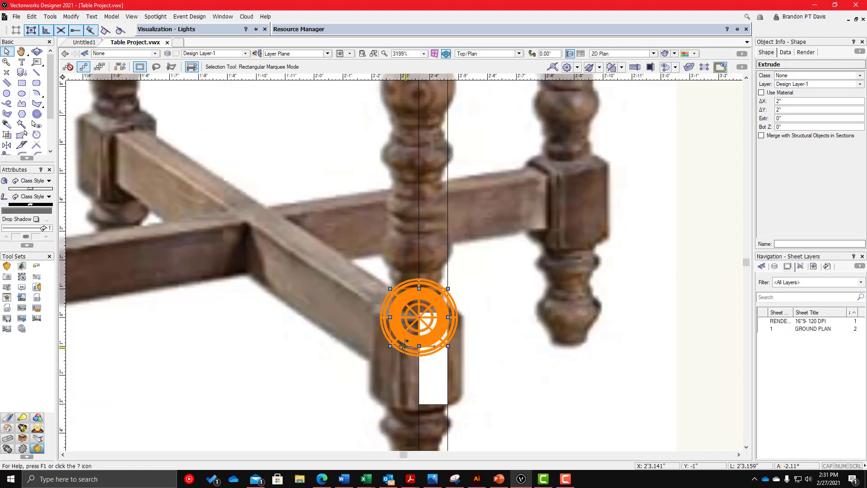
scroll(408, 297, "down", 4)
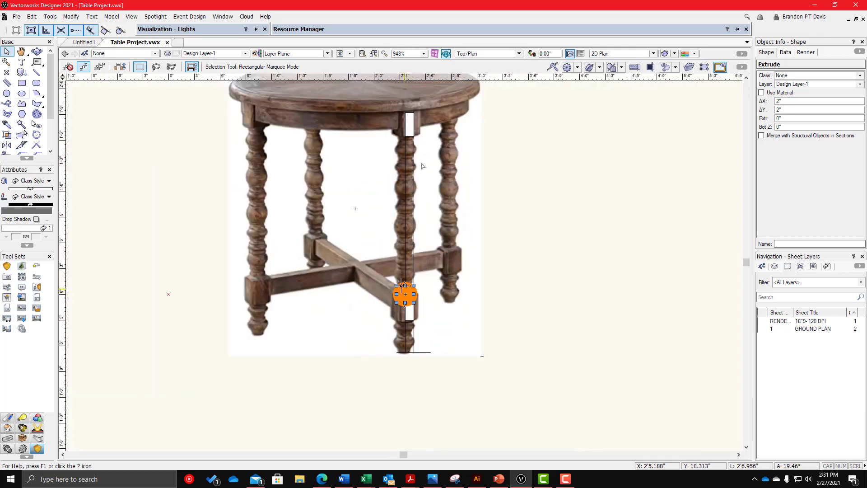
left_click(478, 54)
left_click(478, 84)
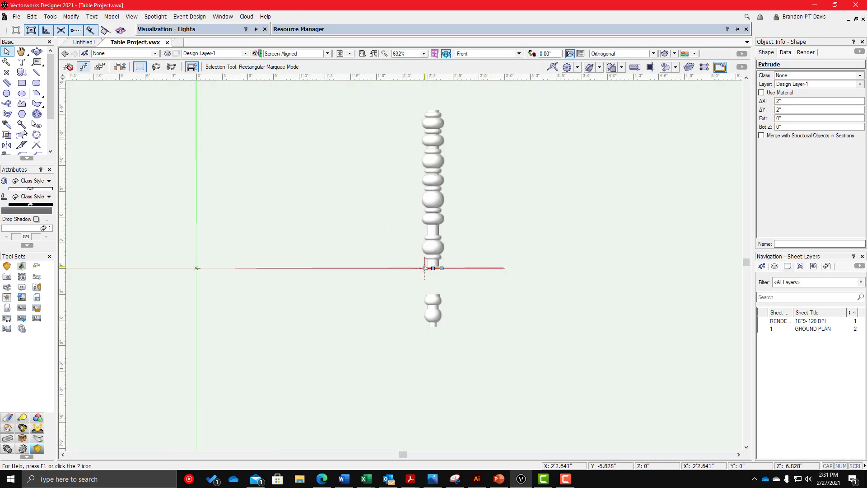
scroll(384, 268, "down", 4)
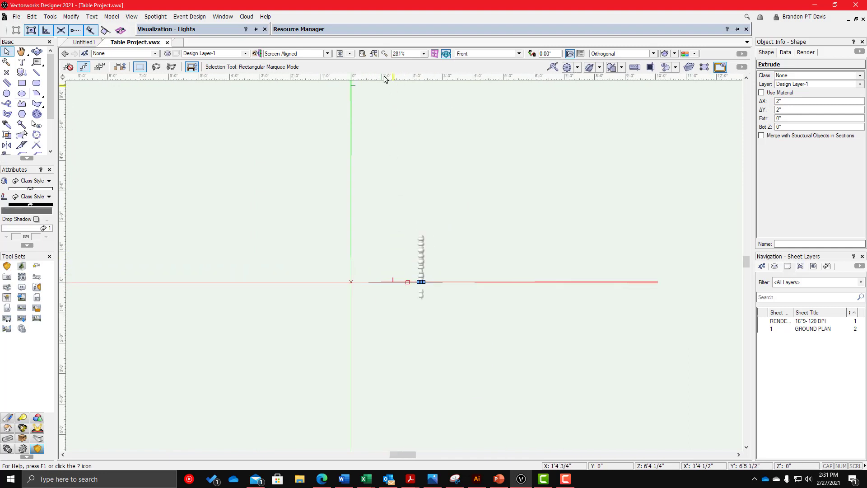
left_click(373, 54)
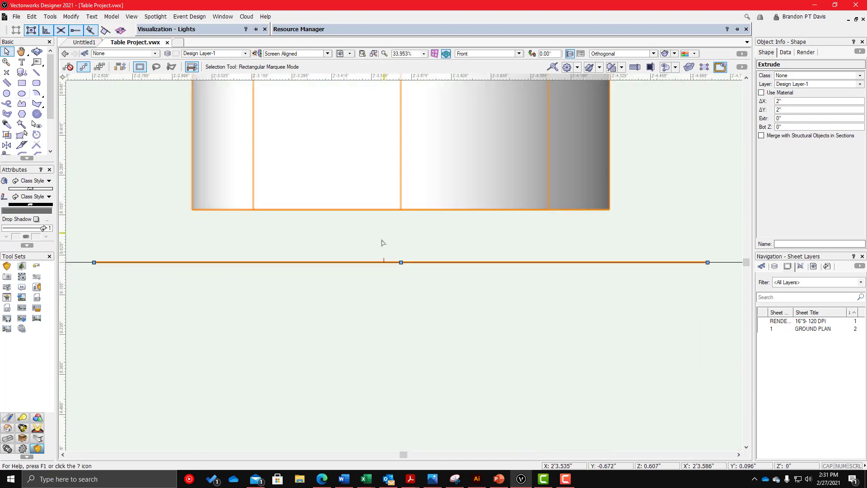
left_click(487, 53)
left_click(480, 64)
scroll(448, 226, "down", 1)
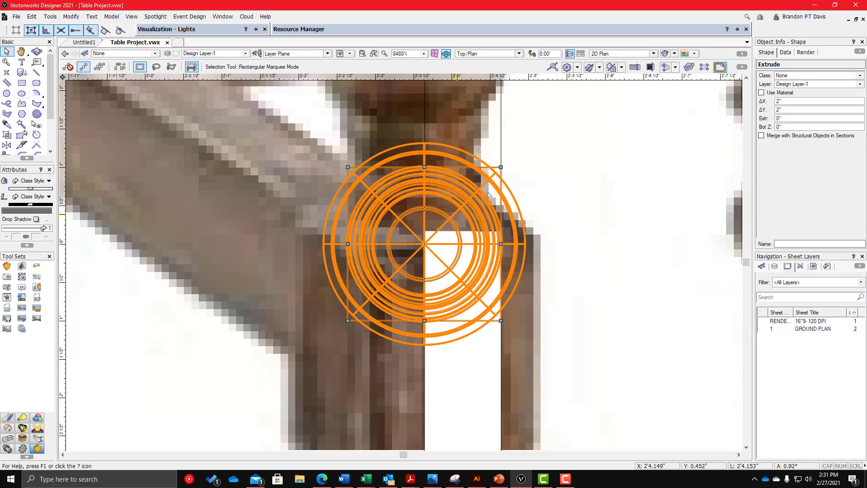
- Set the flat 2" square extrude's bottom Z to 2 3/4" and its extrusion height to 2.75"
left_click(500, 167)
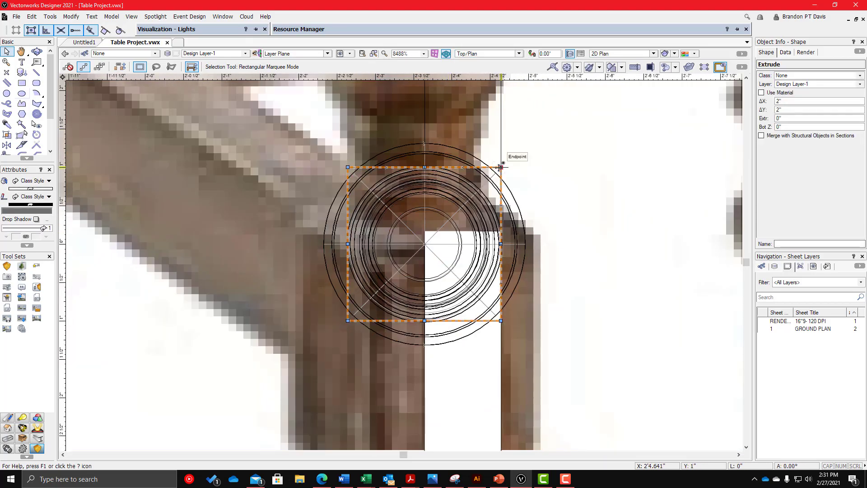
left_click(430, 253)
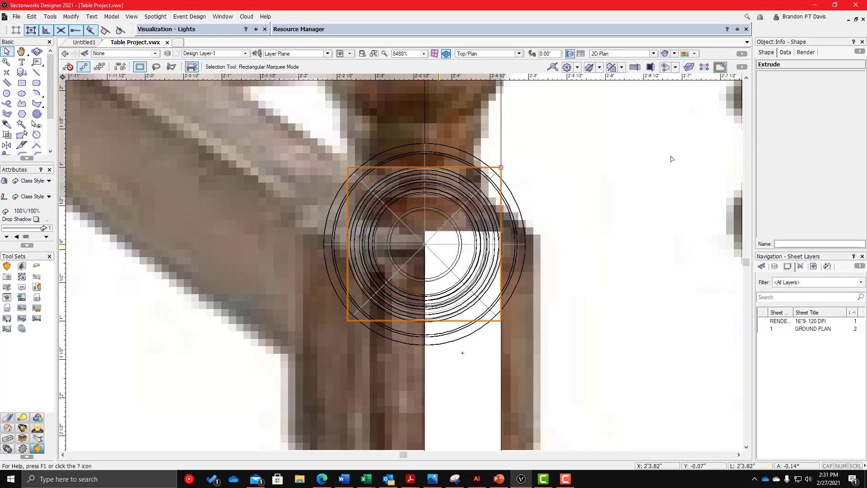
left_click(501, 168)
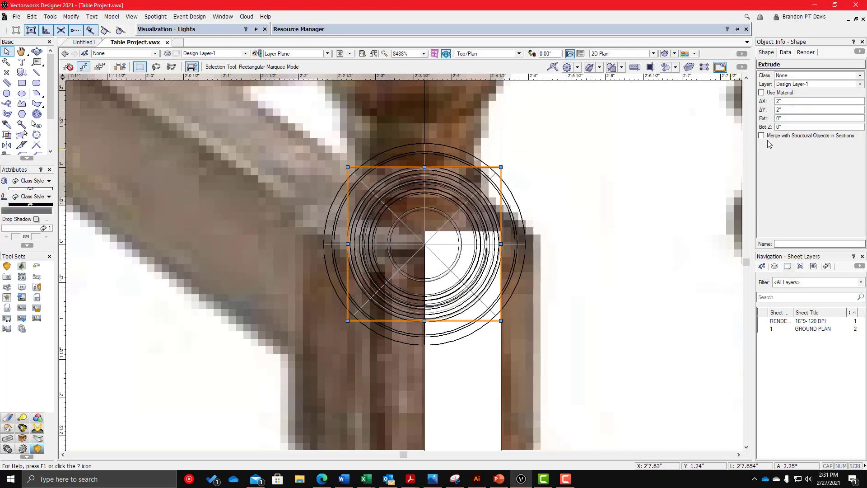
left_click(785, 128)
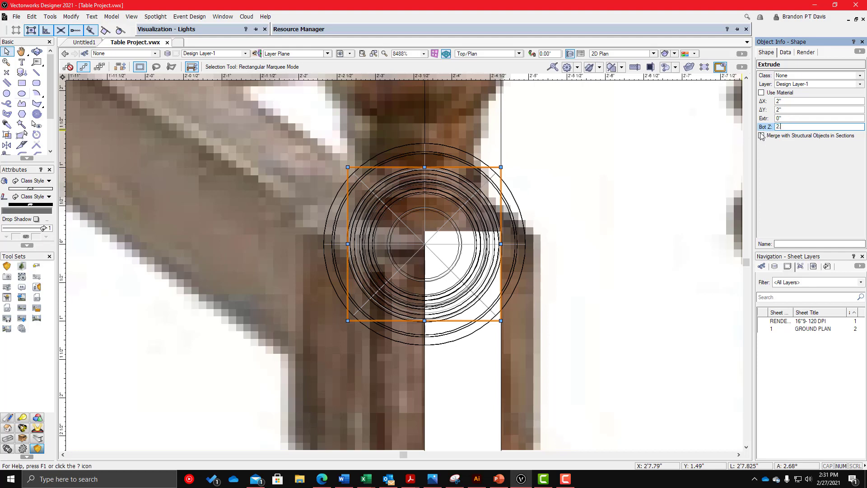
key("Return")
left_click(488, 53)
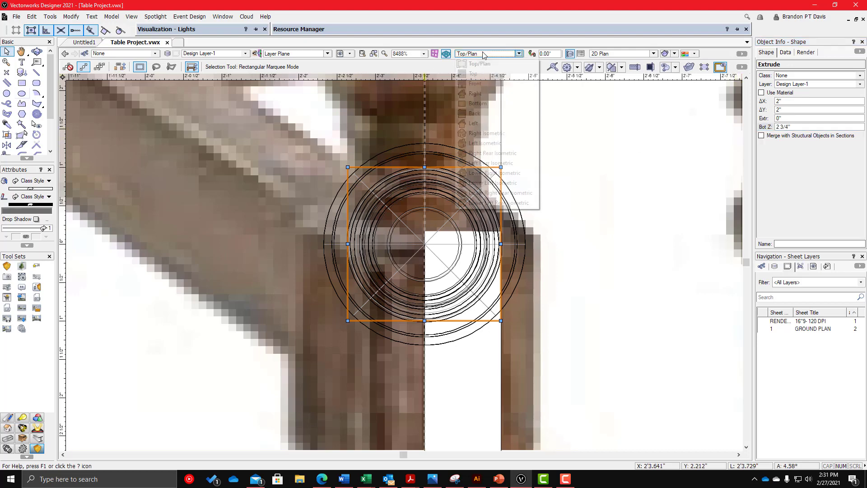
left_click(479, 85)
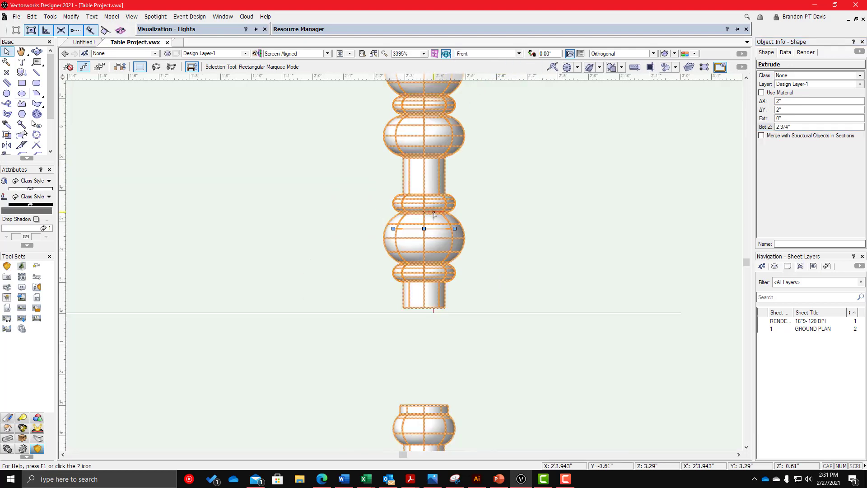
scroll(437, 211, "down", 2)
scroll(426, 218, "up", 1)
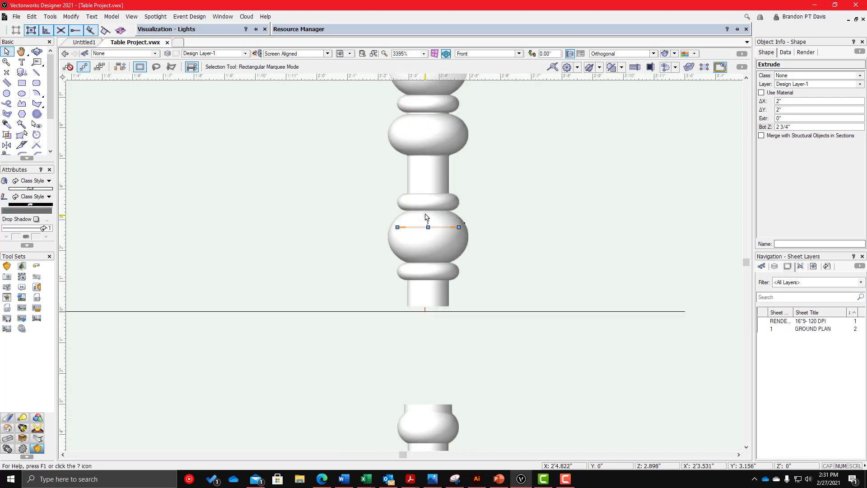
left_click(798, 118)
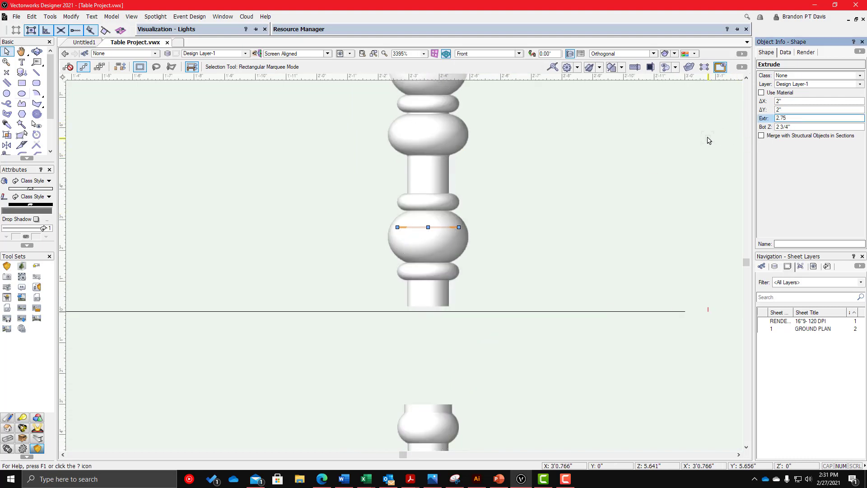
key("Return")
- Move the extruded square block onto the top end of the swept leg, snapping its bottom edge to the upper turning
left_click(465, 203)
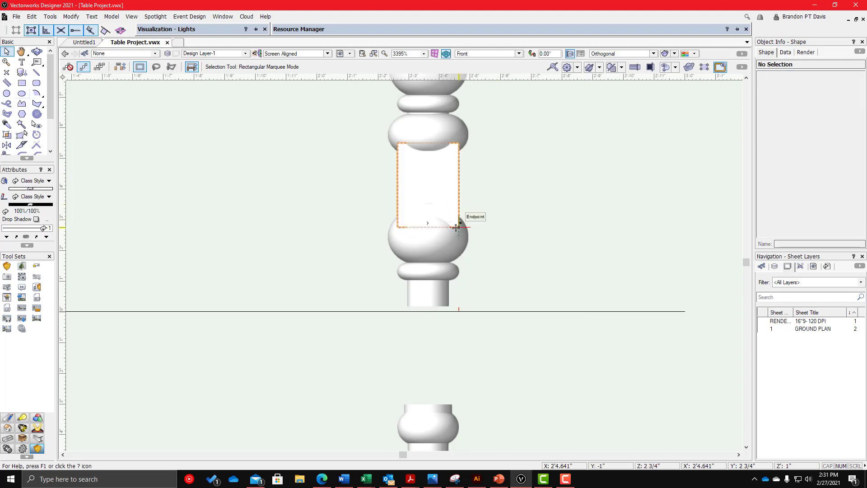
mouse_move(459, 227)
left_mouse_down()
mouse_move(492, 281)
mouse_move(490, 193)
mouse_move(478, 169)
mouse_move(464, 233)
left_mouse_up()
scroll(492, 282, "down", 4)
scroll(488, 208, "up", 4)
scroll(462, 183, "up", 2)
scroll(526, 182, "down", 2)
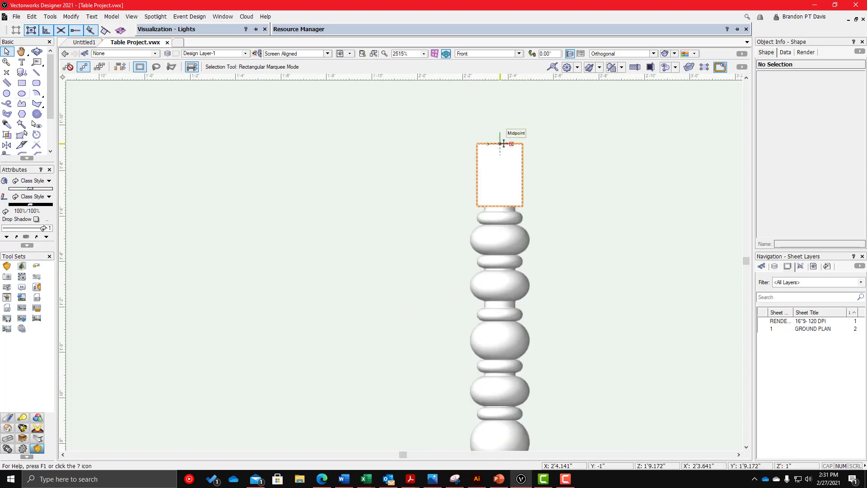
- Copy the upper block into the gap between the turned sections, with its top edge against the upper section's lower end
left_click_drag(499, 142, 550, 343)
scroll(511, 135, "down", 2)
scroll(510, 352, "up", 3)
scroll(518, 305, "down", 4)
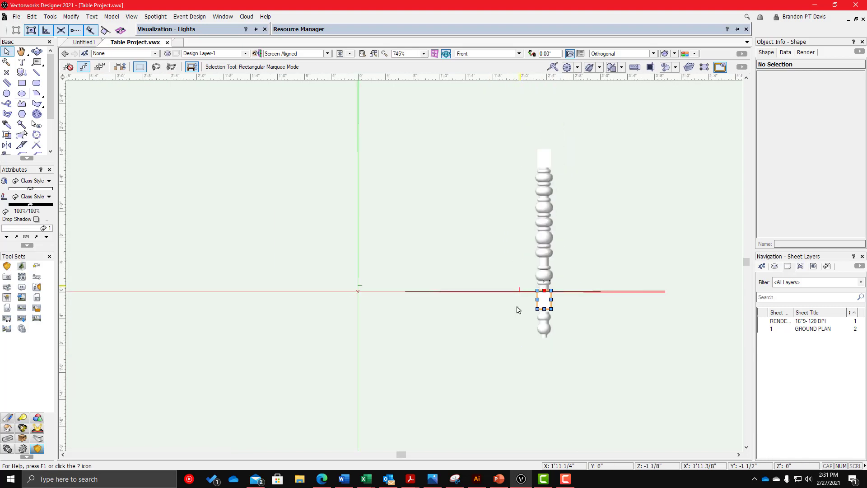
scroll(547, 310, "up", 7)
scroll(645, 225, "down", 2)
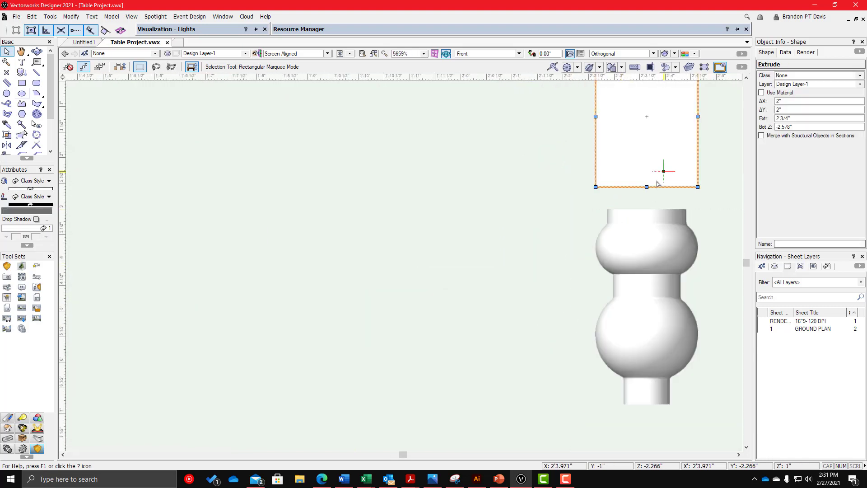
- Stretch the lower block down to the top of the foot turning, making its extrusion 3.186"
left_click_drag(645, 187, 646, 208)
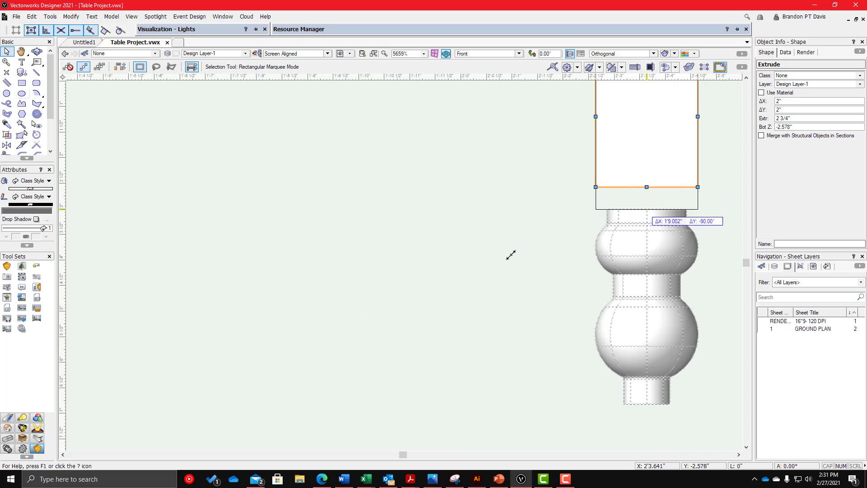
left_click_drag(511, 255, 511, 255)
scroll(511, 255, "down", 5)
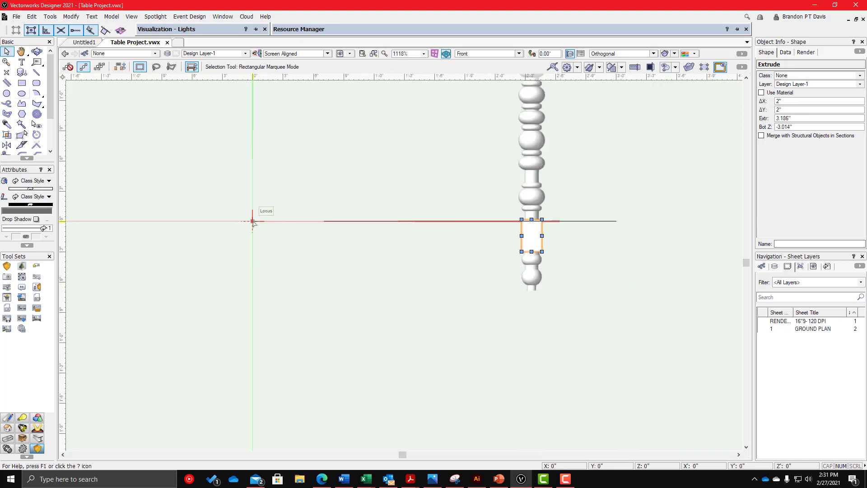
scroll(264, 226, "up", 2)
scroll(267, 225, "down", 3)
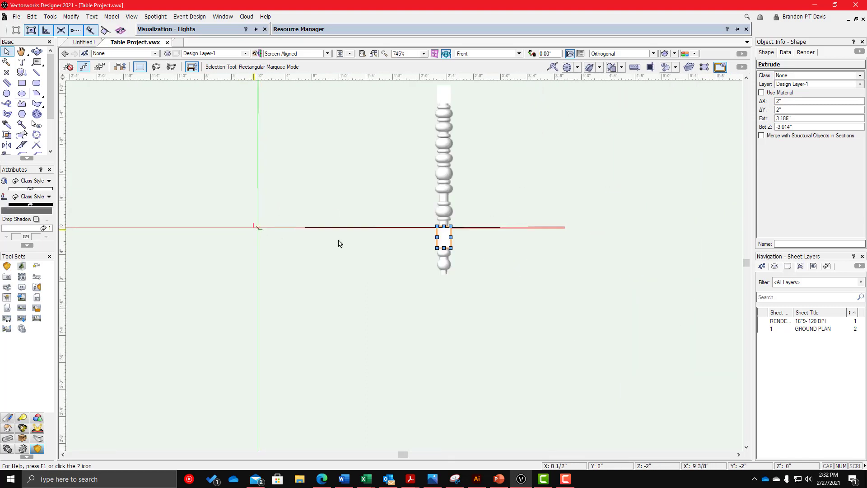
scroll(387, 205, "up", 1)
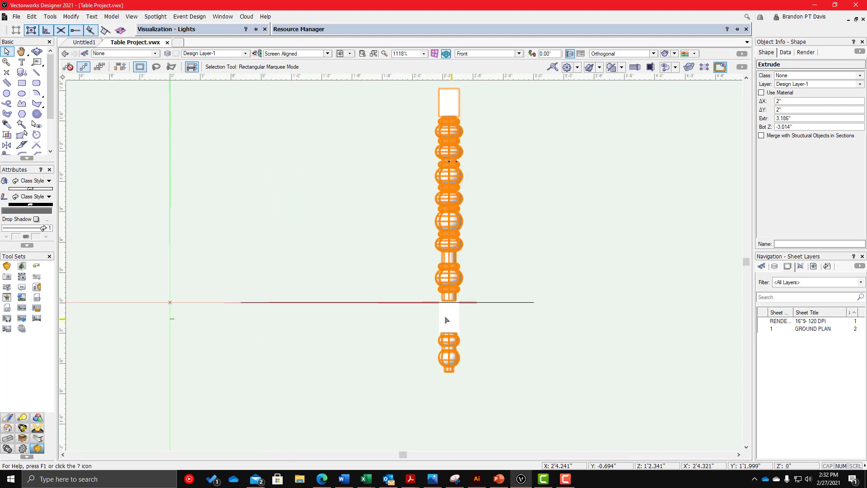
- Combine the turned sections and both square blocks into one leg with Add Solids
left_click(445, 344, "shift")
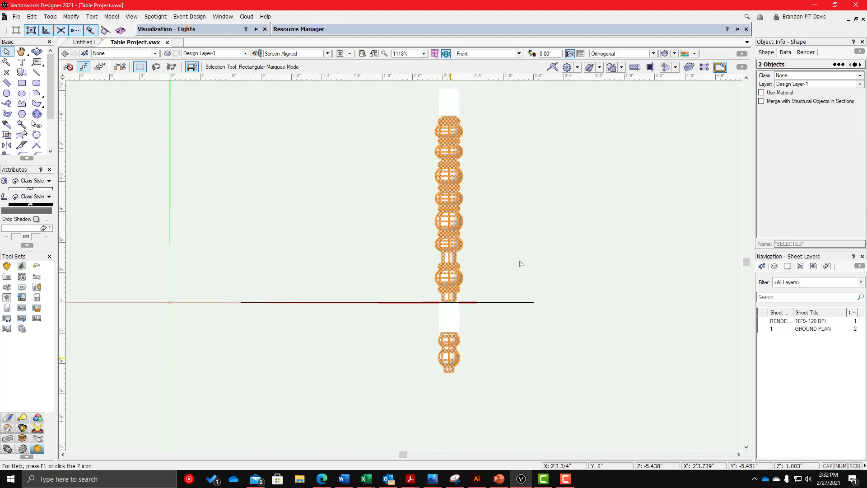
right_click(450, 131)
left_click(608, 178)
left_click(461, 106, "shift")
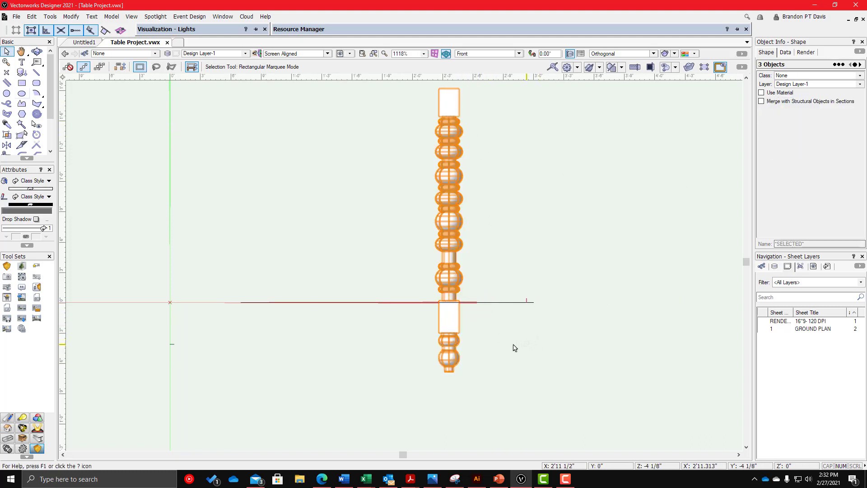
right_click(448, 356)
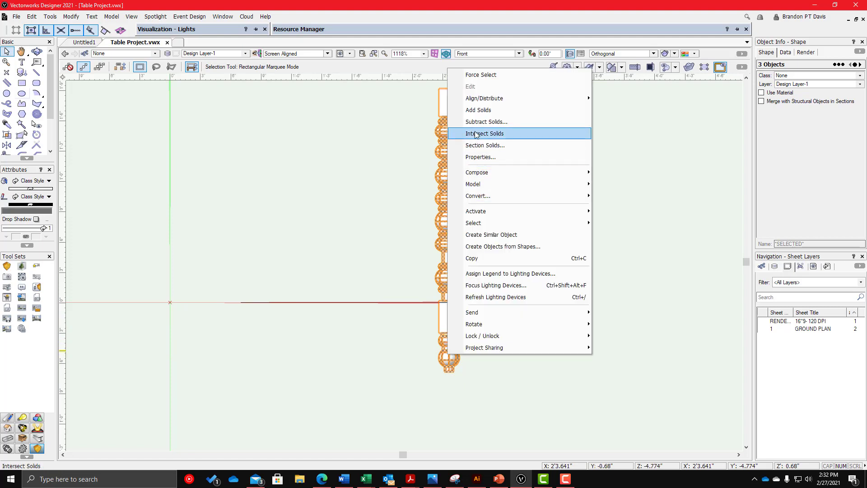
left_click(483, 110)
left_click(466, 276)
scroll(431, 350, "up", 2)
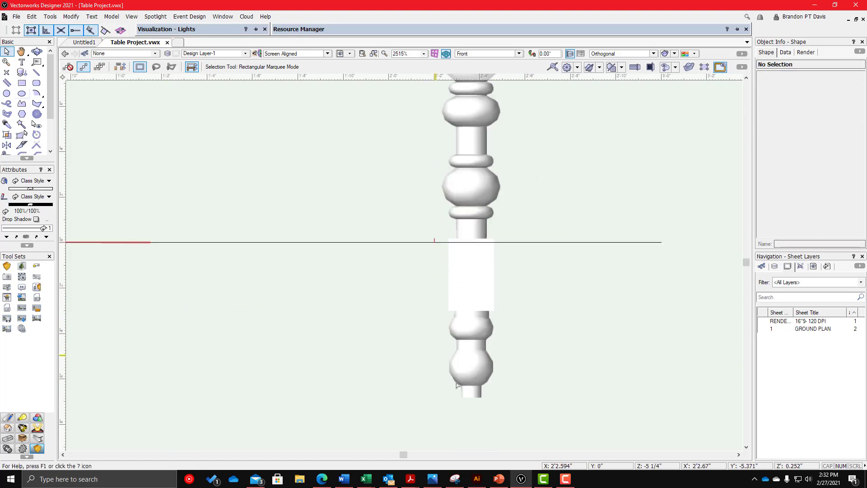
- Move the combined leg up so that the bottom of its foot rests on the ground line
left_click_drag(470, 399, 471, 242)
scroll(507, 269, "down", 5)
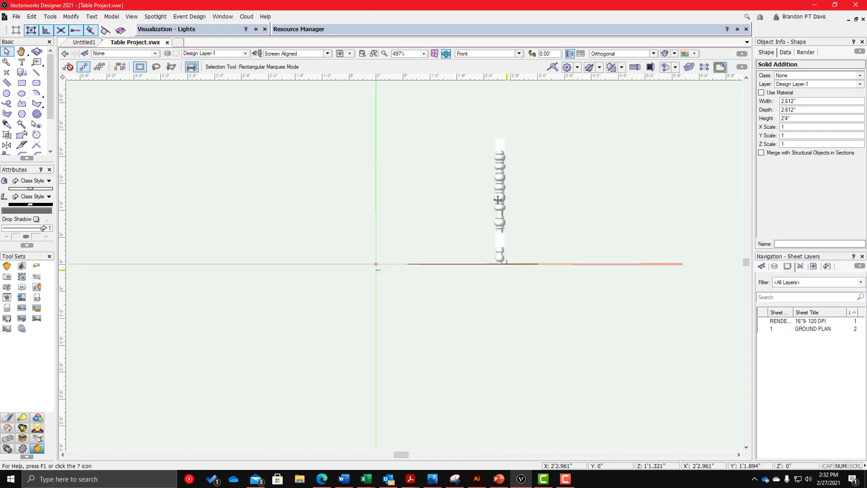
scroll(460, 164, "up", 2)
left_click(461, 165)
scroll(479, 197, "up", 1)
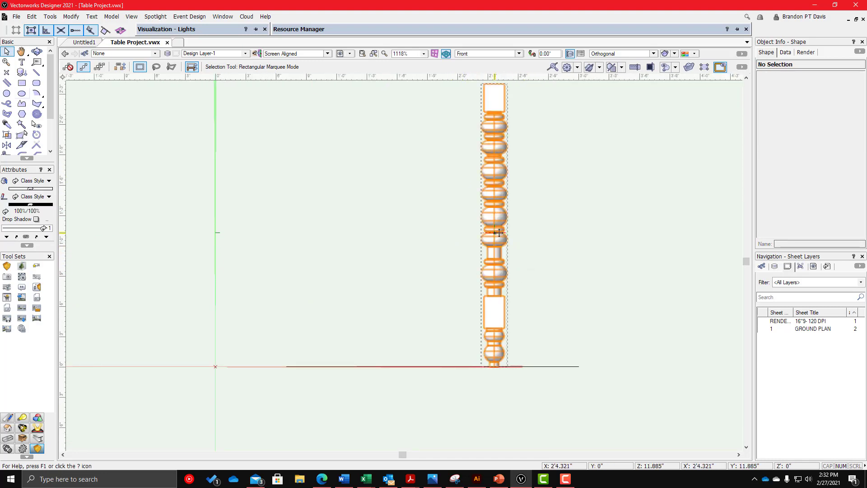
- Inspect the assembled leg in an orbited 3D view and in the Front view
middle_click_drag(335, 203, 445, 126, "shift")
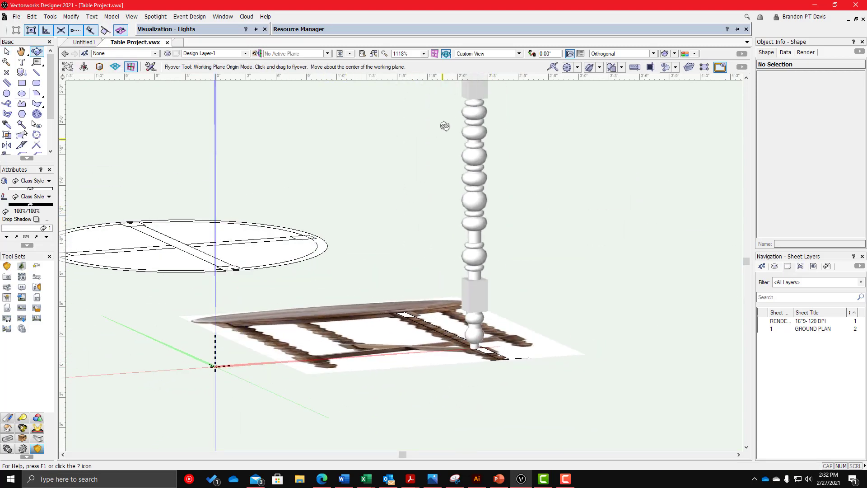
left_click(500, 54)
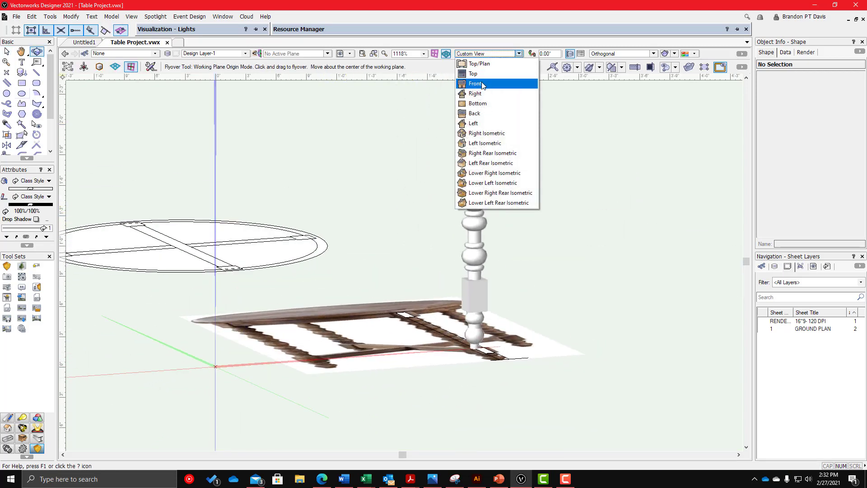
left_click(475, 84)
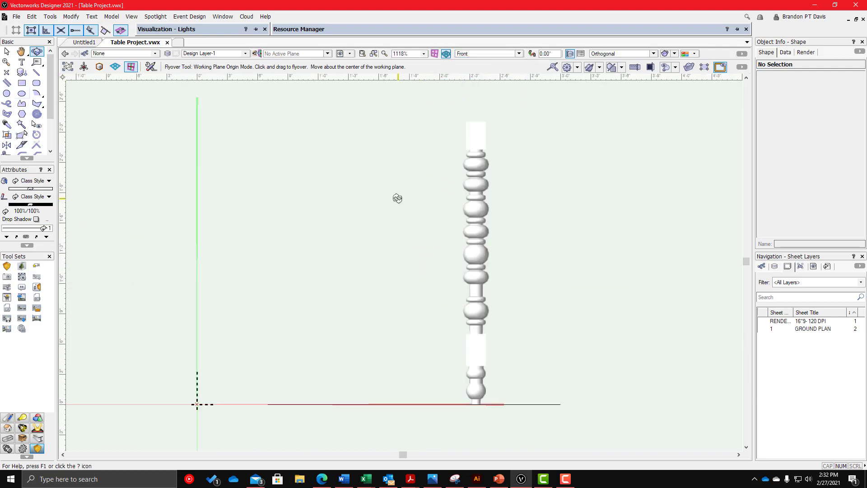
key("x")
scroll(463, 209, "down", 2)
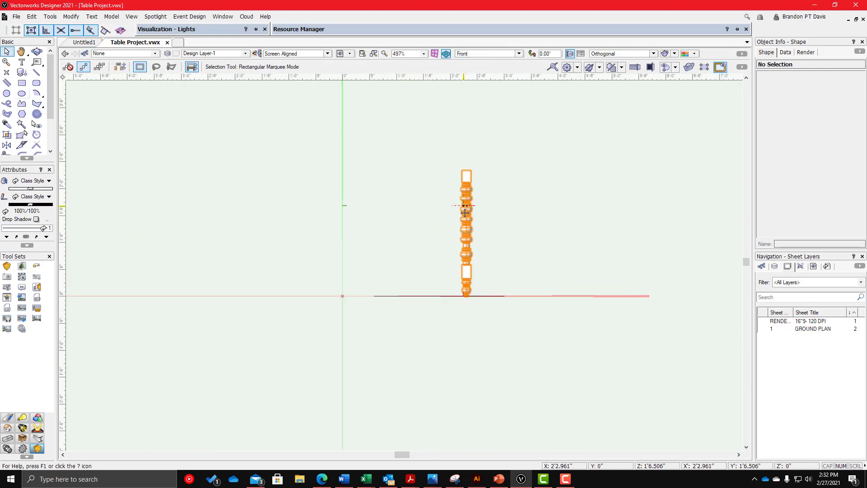
scroll(469, 165, "up", 5)
- Examine the legs, square blocks and stretchers in the reference photo in Top/Plan view
left_click(483, 54)
left_click(484, 61)
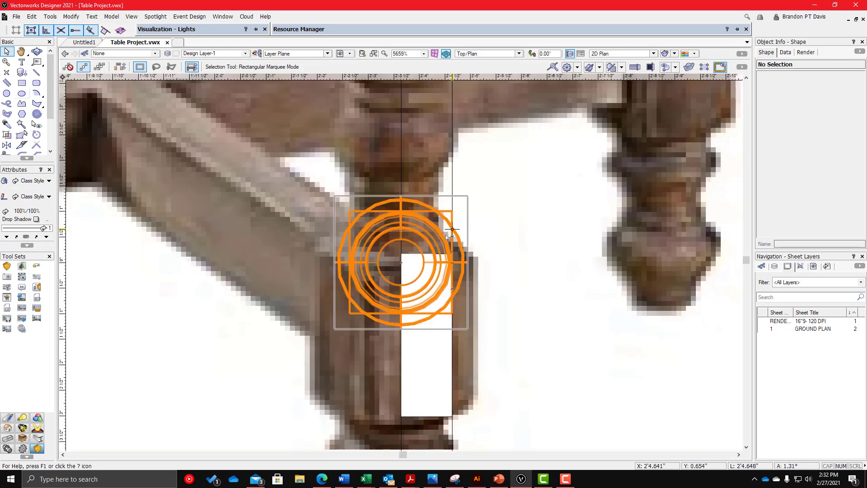
scroll(472, 179, "up", 3)
scroll(399, 194, "down", 3)
scroll(302, 294, "up", 4)
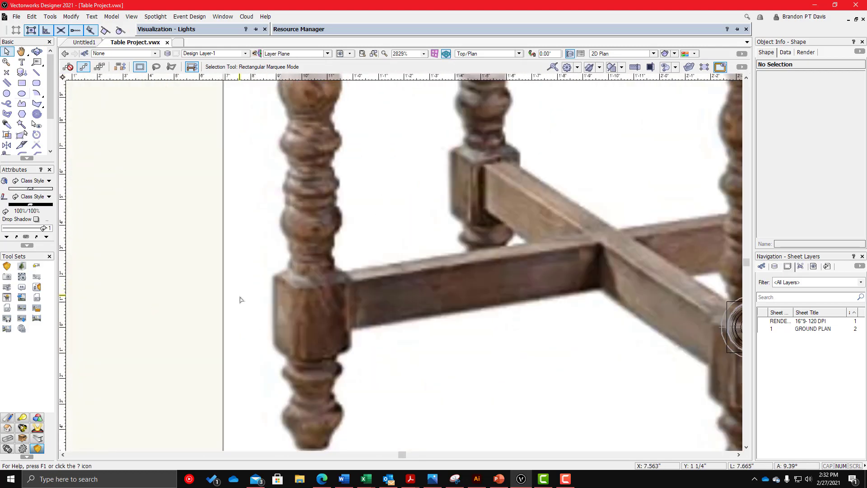
scroll(308, 290, "down", 3)
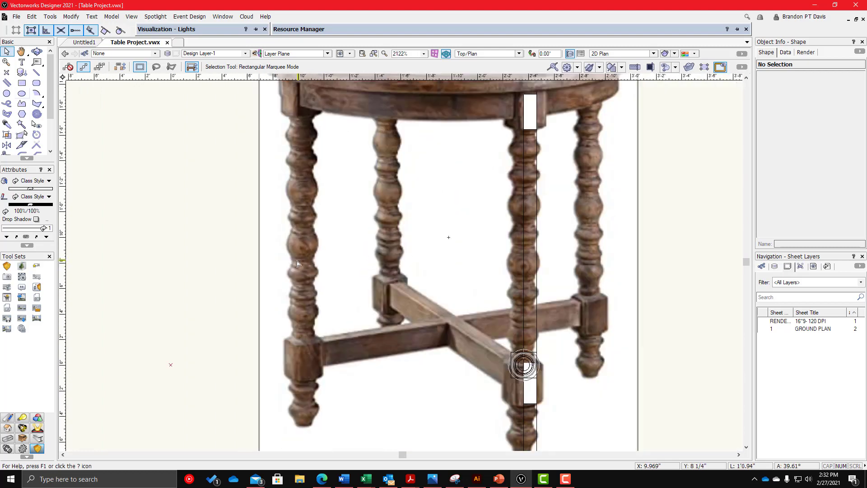
scroll(289, 118, "up", 3)
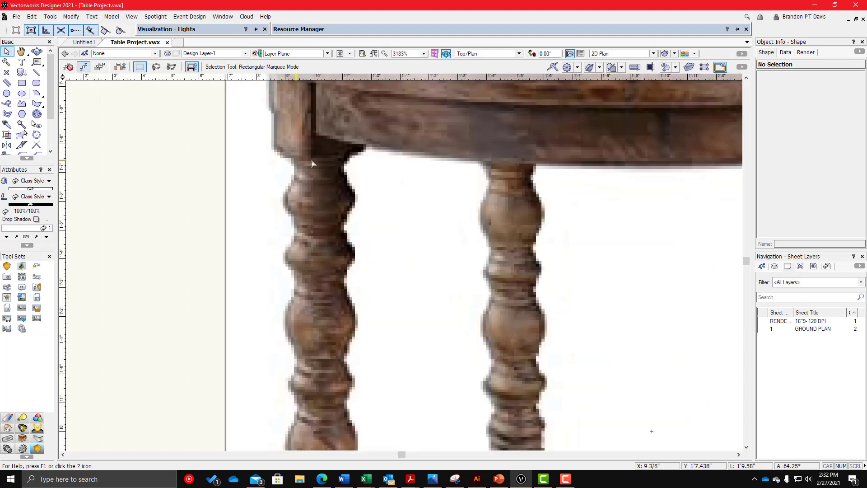
scroll(298, 162, "down", 2)
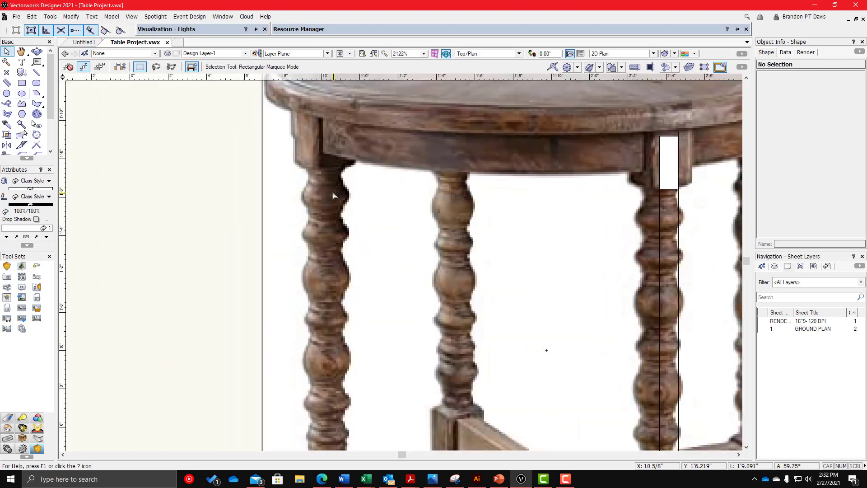
scroll(334, 191, "down", 4)
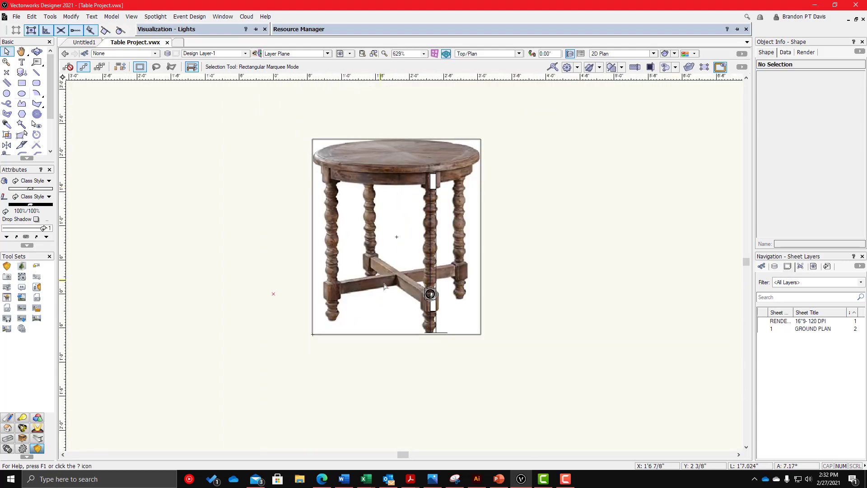
scroll(480, 186, "up", 3)
- Examine the leg's lower square block and its joints with the turnings, from an orbited angle and in the Front view
mouse_move(429, 276)
middle_mouse_down("ctrl")
mouse_move(365, 200)
mouse_move(354, 109)
mouse_move(383, 84)
mouse_move(408, 95)
middle_mouse_up("ctrl")
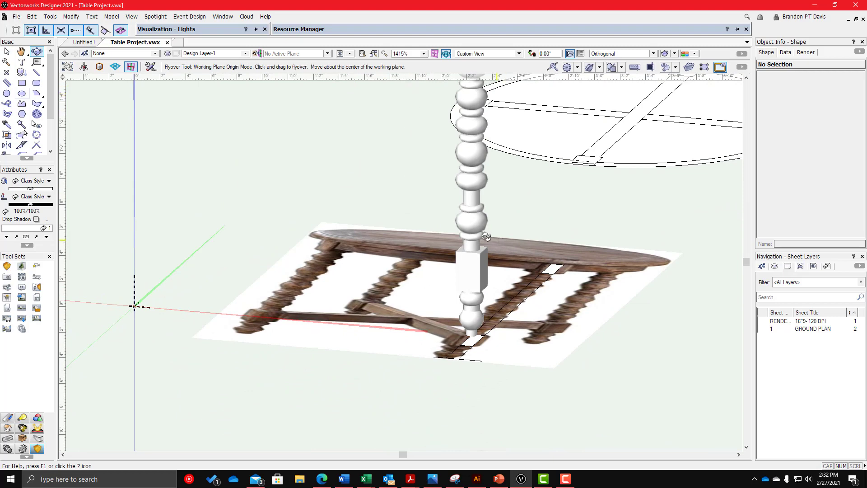
scroll(485, 237, "up", 2)
scroll(417, 267, "up", 1)
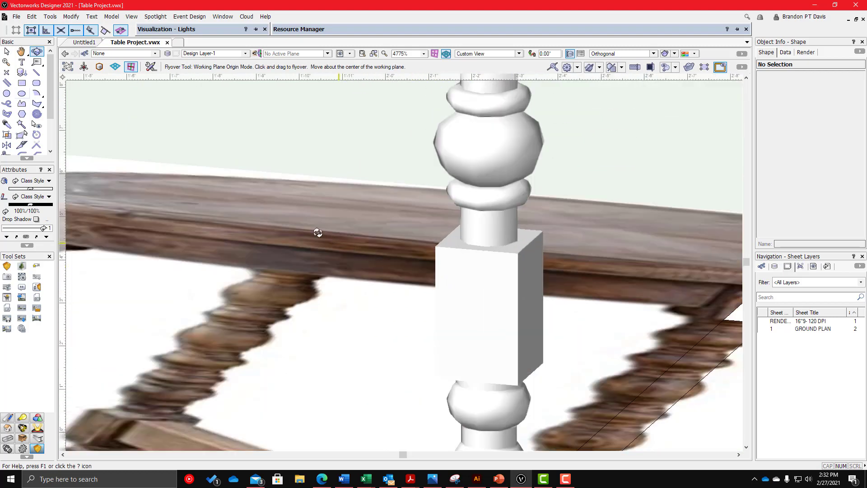
middle_click_drag(452, 294, 464, 281, "ctrl")
scroll(409, 279, "down", 2)
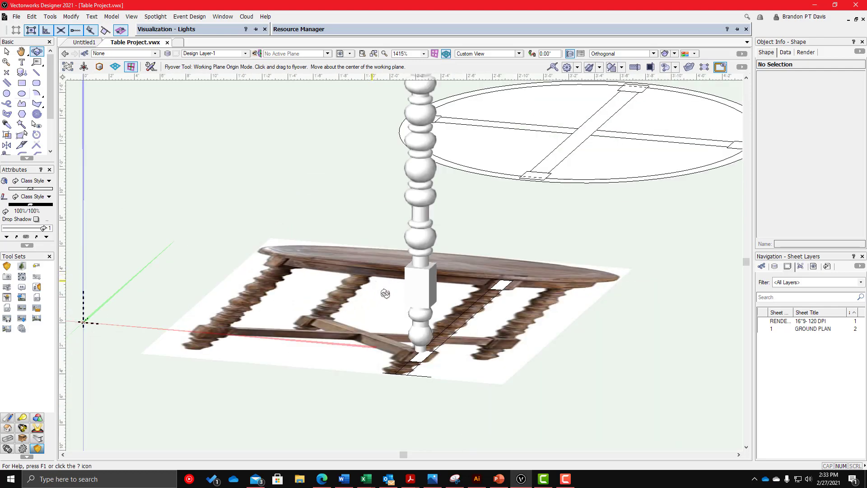
scroll(473, 338, "up", 1)
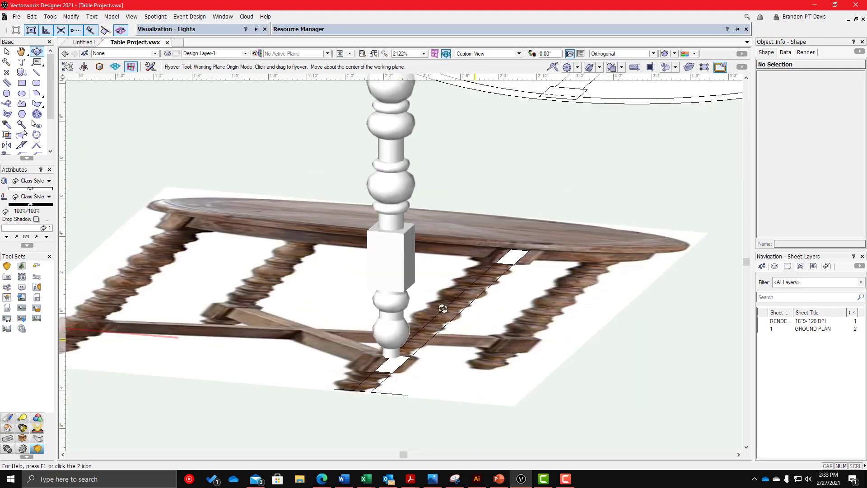
left_click(490, 56)
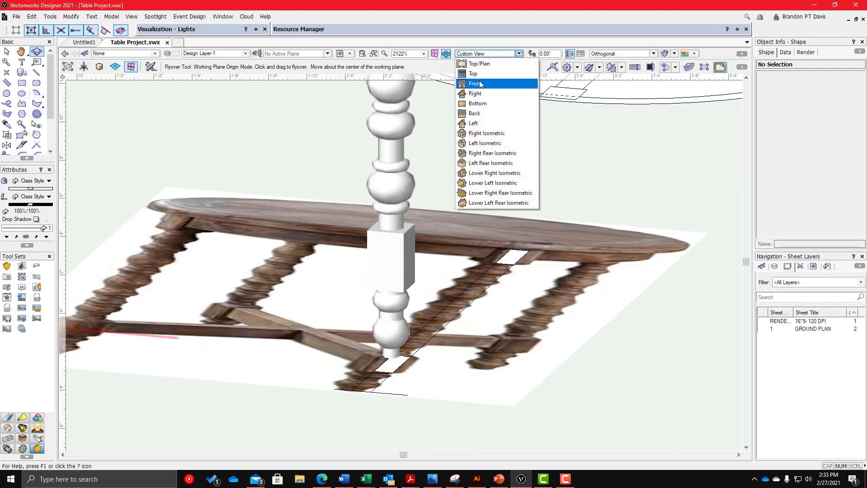
left_click(480, 84)
scroll(502, 180, "up", 3)
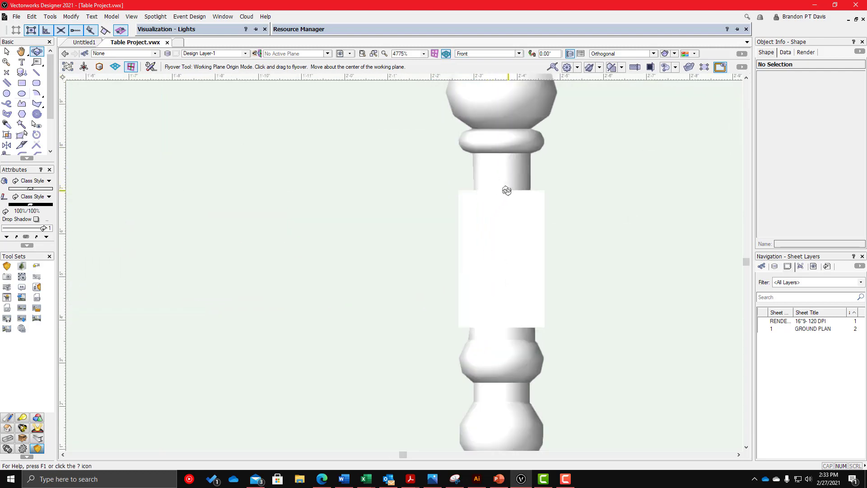
- Start the Line tool and set the active drawing plane to Screen Plane
key("2")
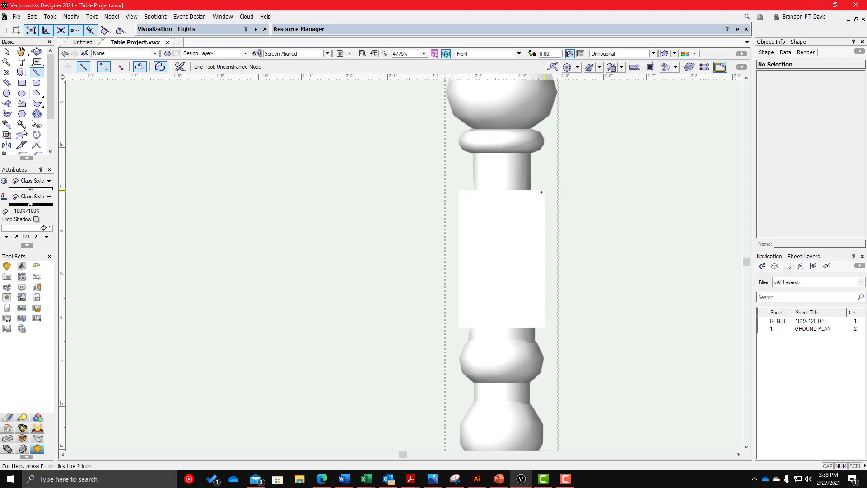
left_click(544, 190)
key("Escape")
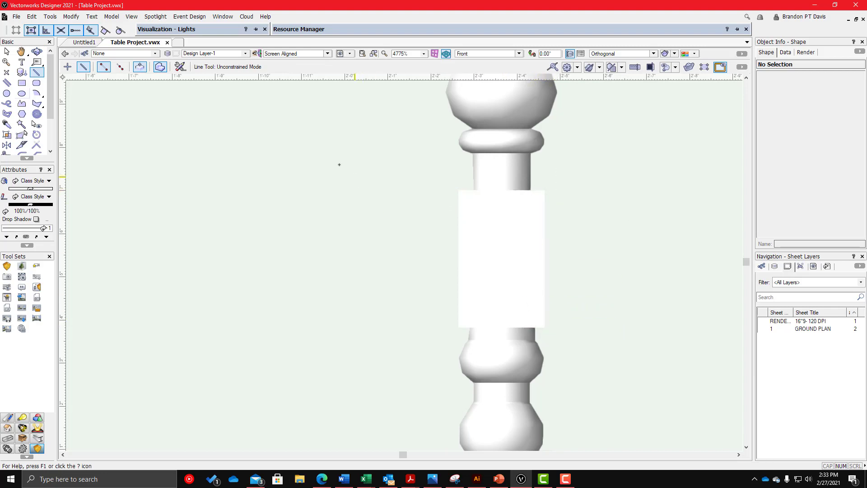
left_click(299, 57)
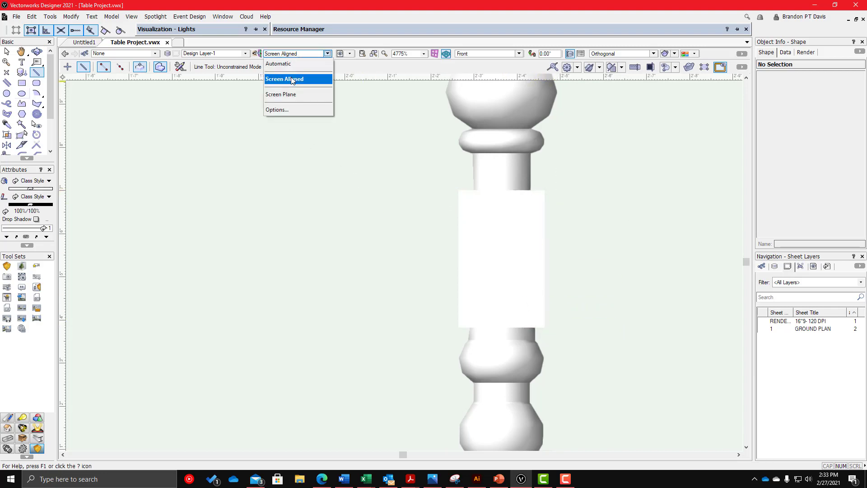
left_click(291, 93)
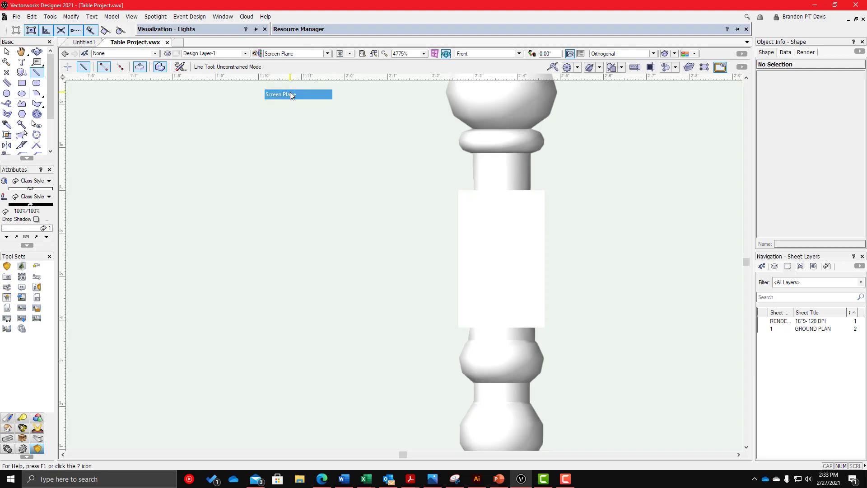
- Draw a line about 3.186" long down the block's right edge and 1" lines along the right halves of its top and bottom edges
left_click(544, 190)
left_click(544, 327)
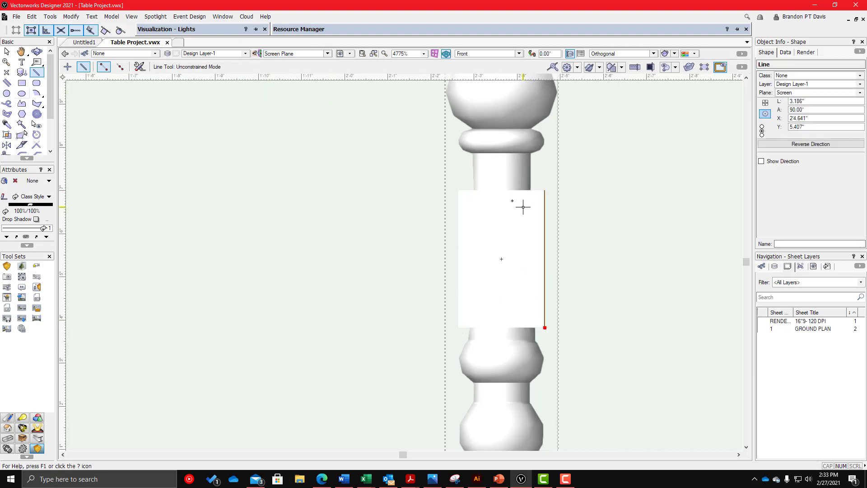
left_click(501, 191)
left_click(544, 190)
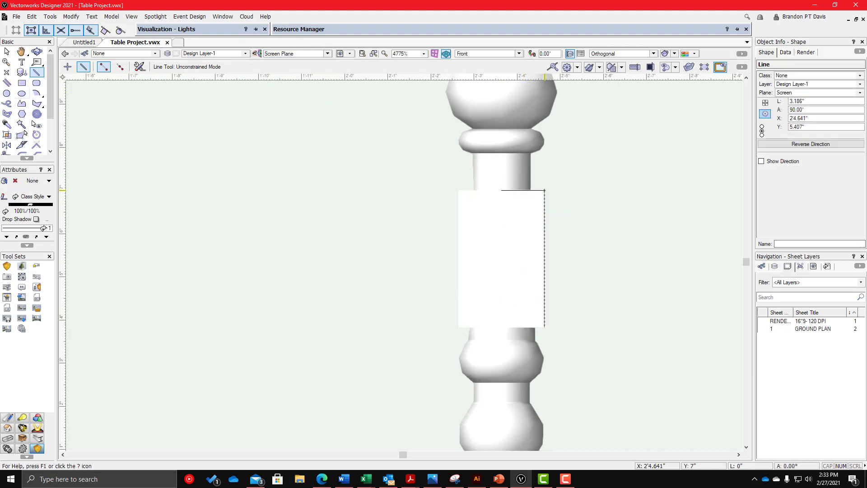
left_click(501, 327)
left_click(545, 327)
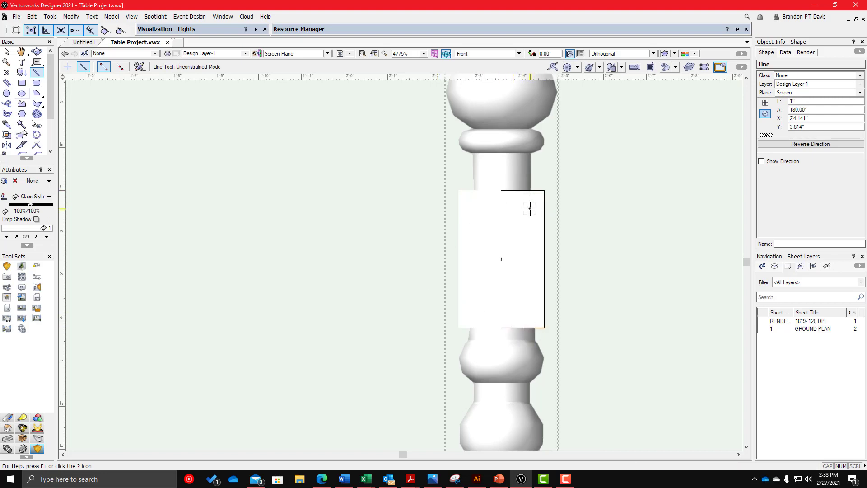
- Shorten the vertical line on the block's right edge to 2.686", keeping it centred
key("x")
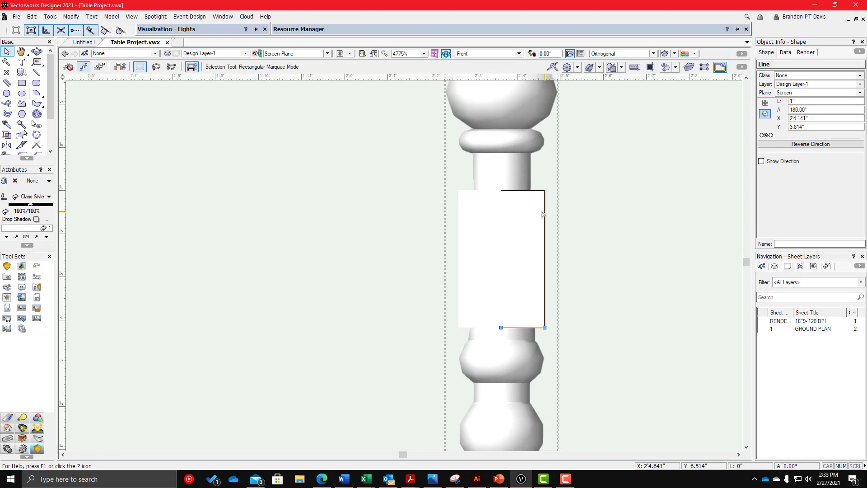
left_click(545, 212)
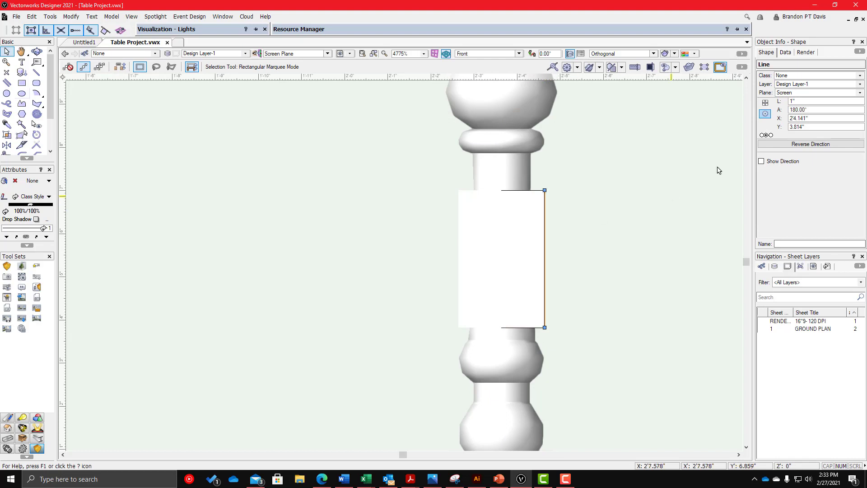
left_click(811, 102)
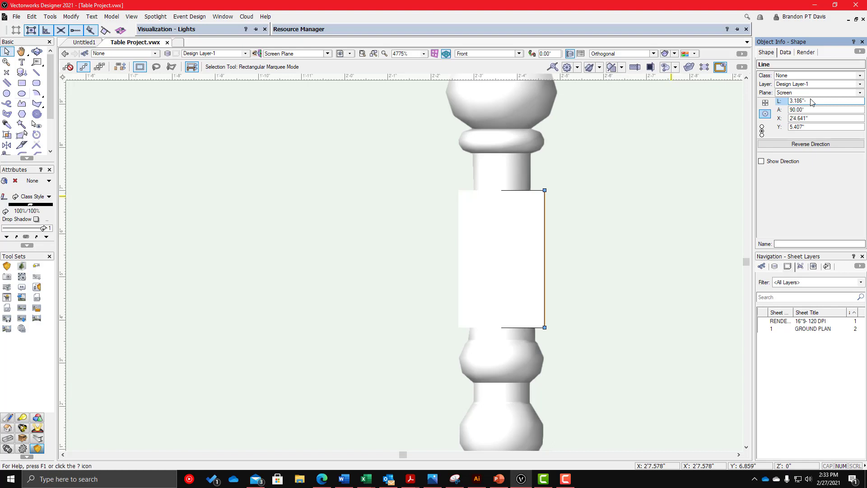
key("Return")
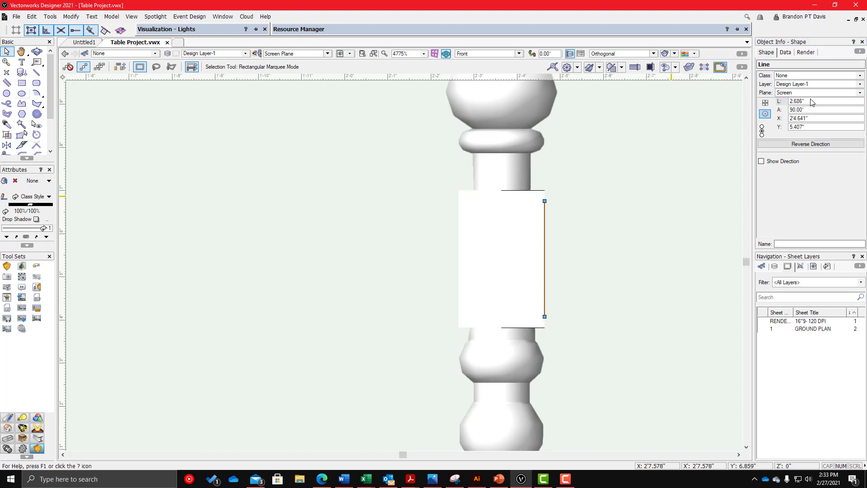
scroll(537, 201, "up", 1)
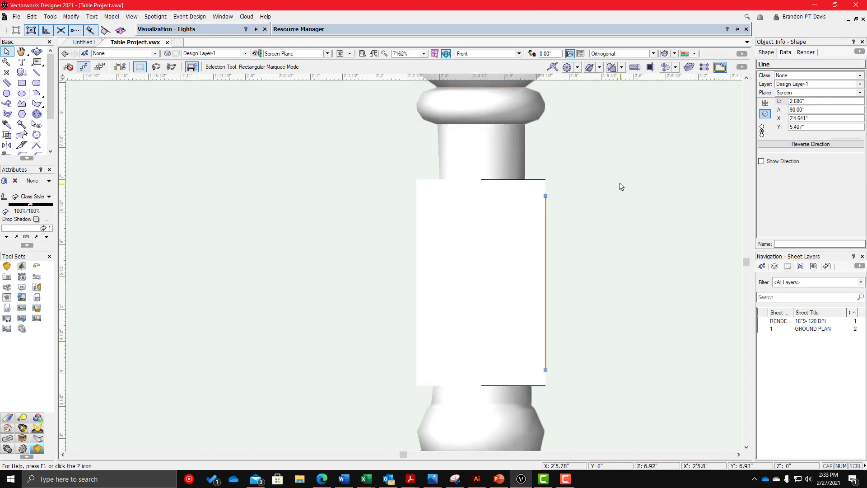
left_click(572, 186)
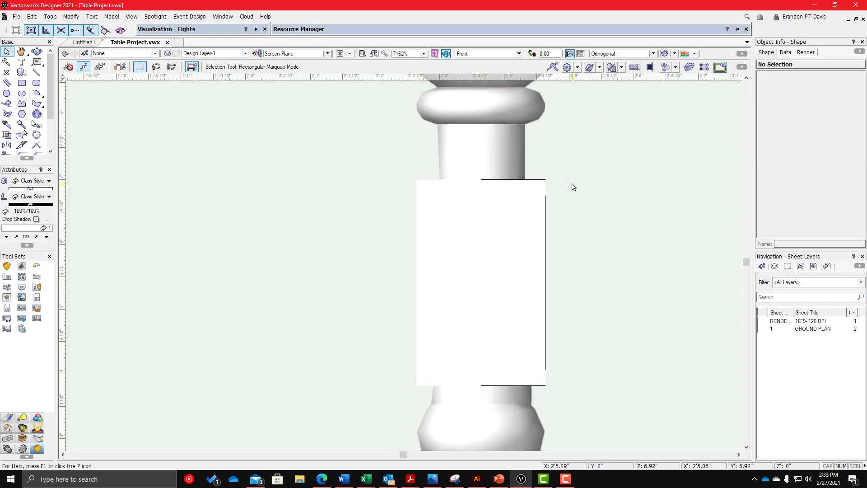
key("3")
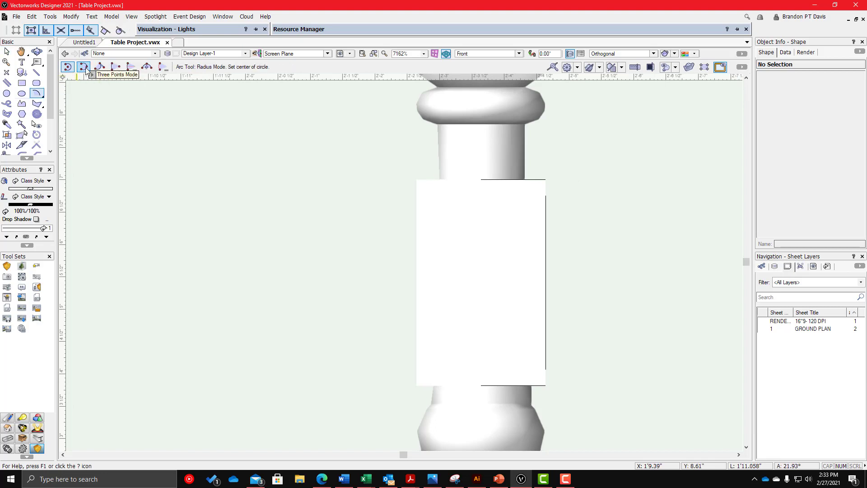
left_click(131, 68)
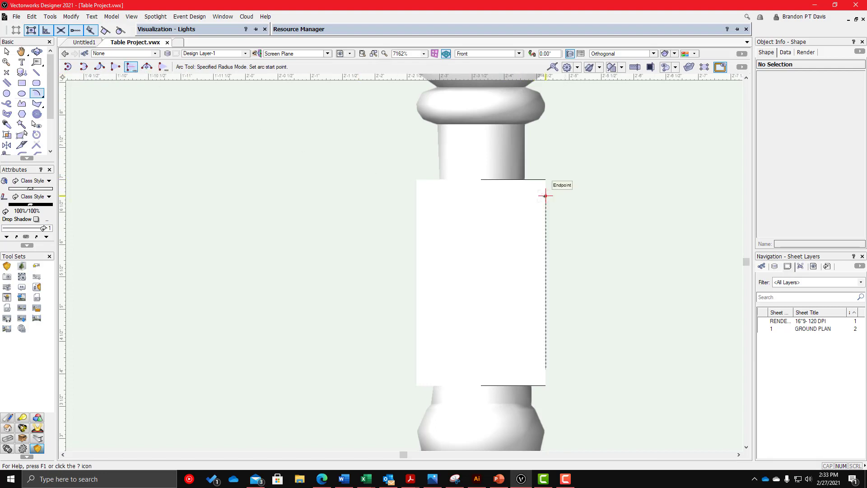
left_click(417, 196)
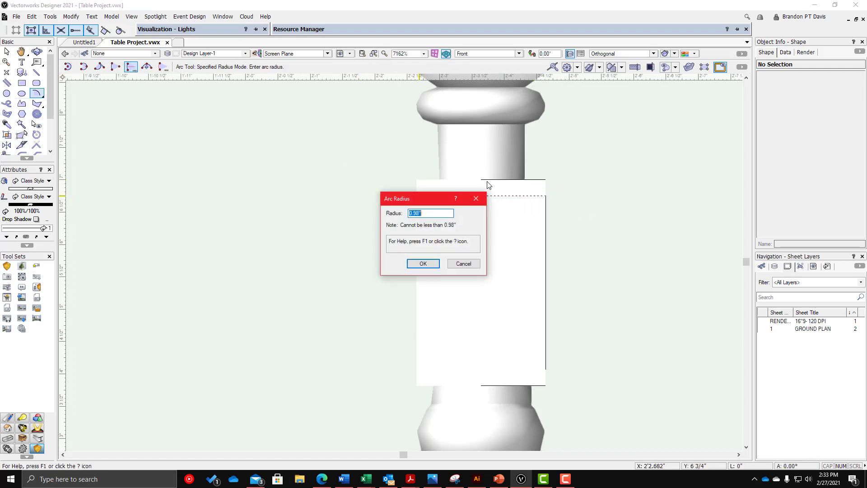
left_click(453, 265)
- Draw a Point on Arc arc from the vertical line's upper end to the block's left edge, passing through the block's top edge
key("u")
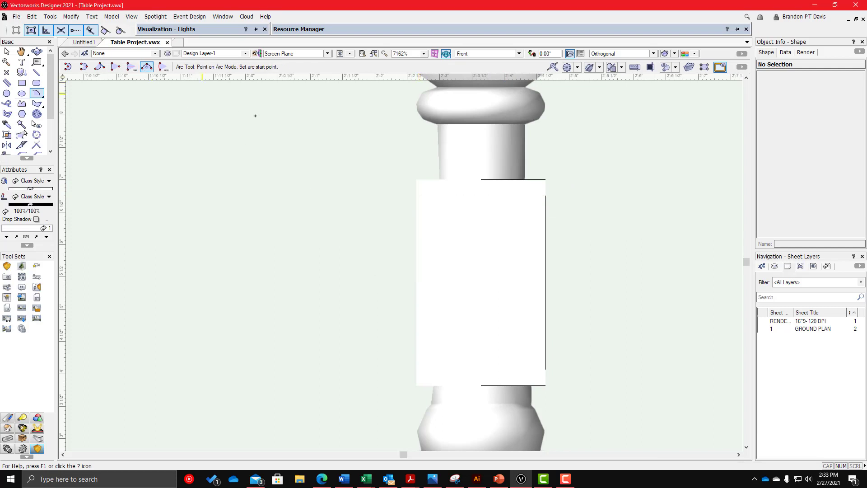
left_click(546, 195)
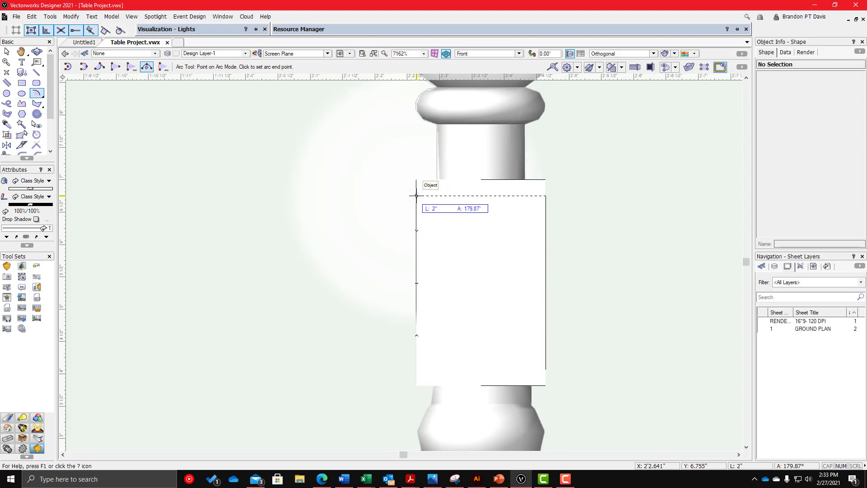
left_click(416, 196)
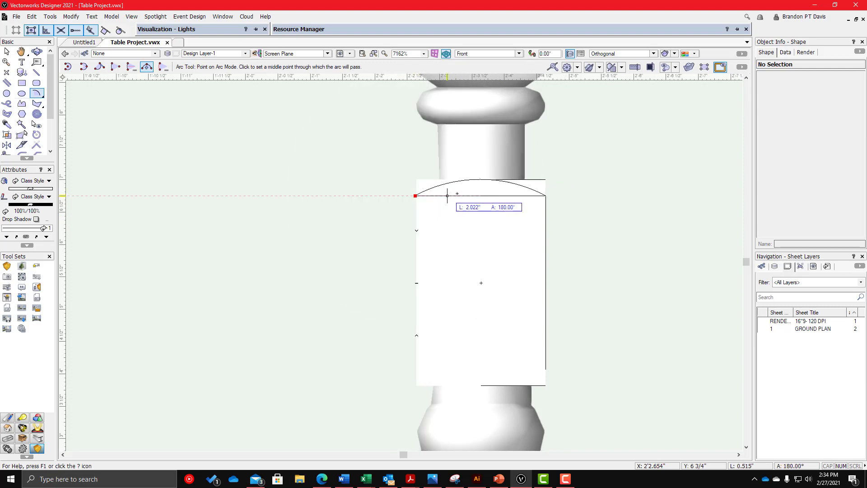
left_click(467, 180)
scroll(367, 177, "down", 1)
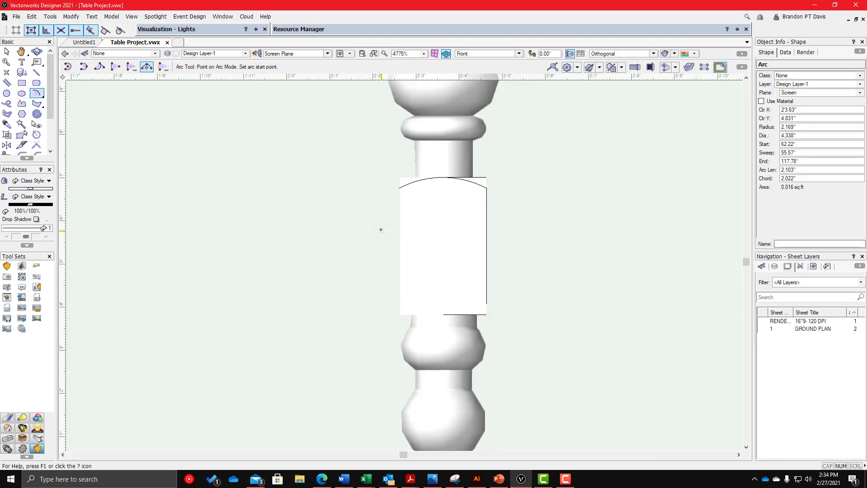
- Mirror a duplicate of the arc downward across a horizontal axis through the right side of the block
key("x")
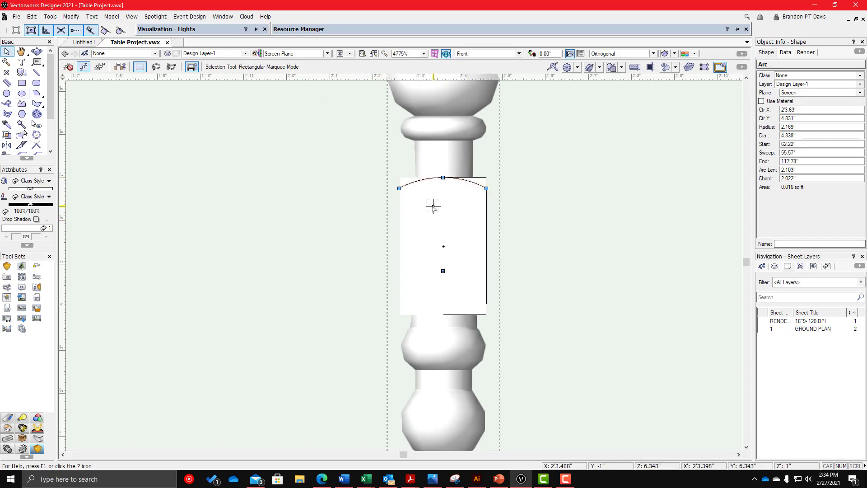
key("7")
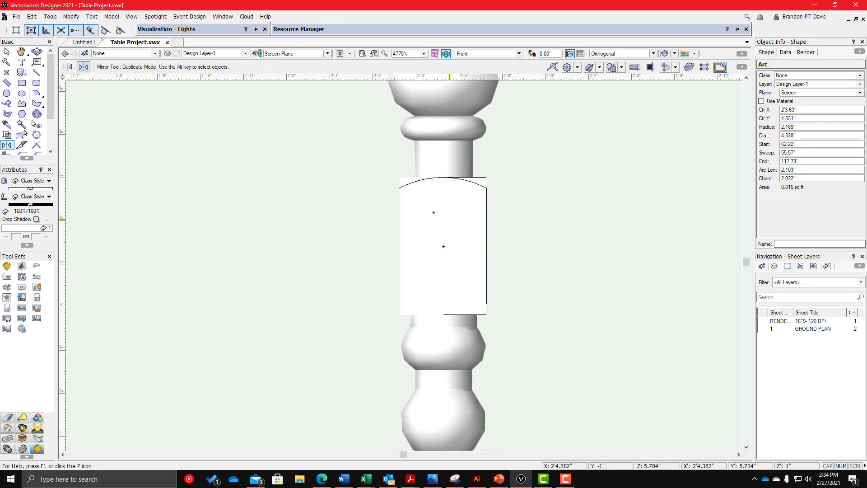
key("x")
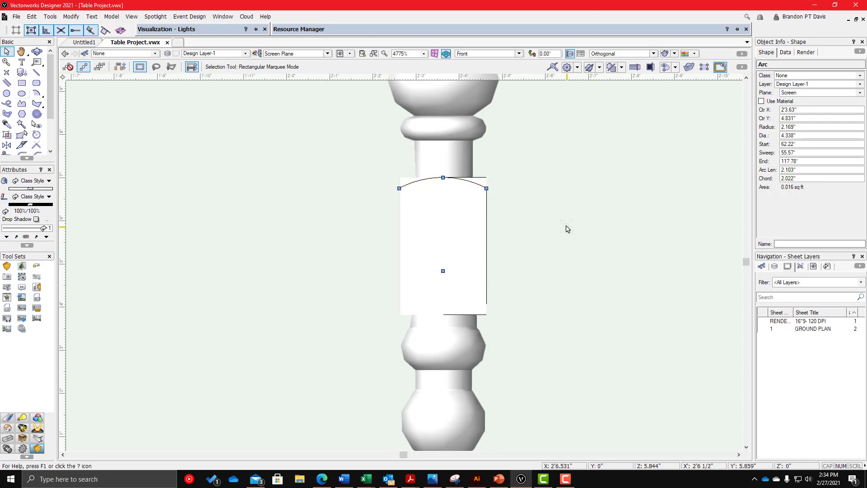
key("7")
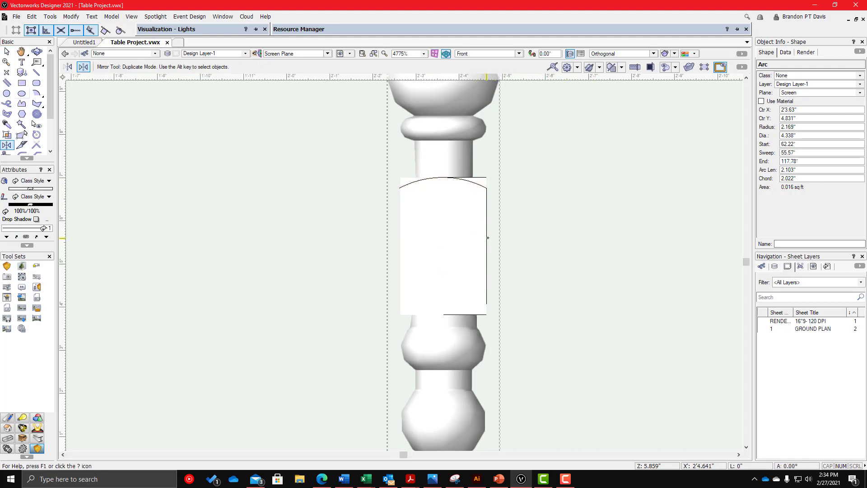
left_click(487, 238)
left_click(596, 238)
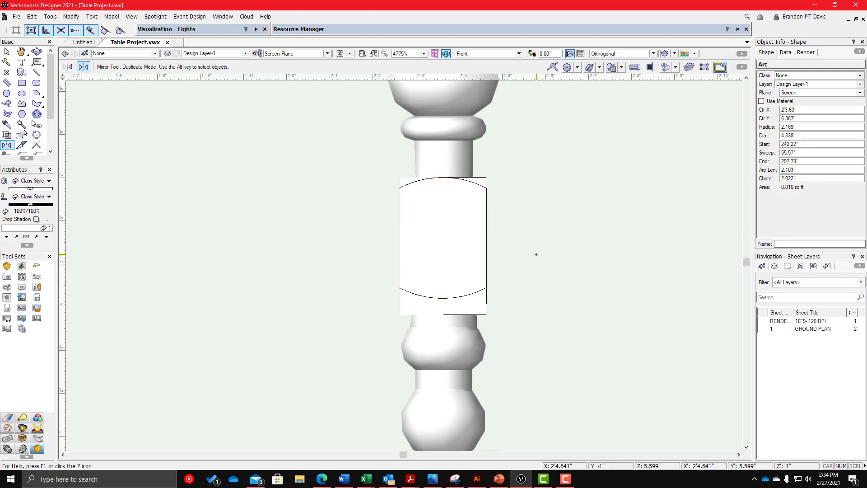
- Move the mirrored arc down until its right end meets the vertical line's lower end
key("x")
scroll(511, 302, "up", 2)
left_click_drag(482, 263, 482, 301)
scroll(497, 267, "down", 3)
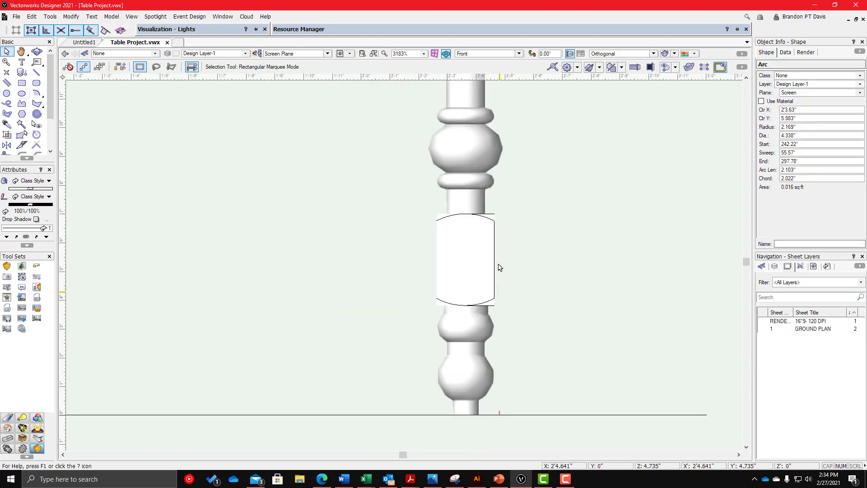
- Shorten the upper arc to its right half by bringing its left end to the block's centreline
scroll(482, 192, "up", 2)
left_click(481, 192)
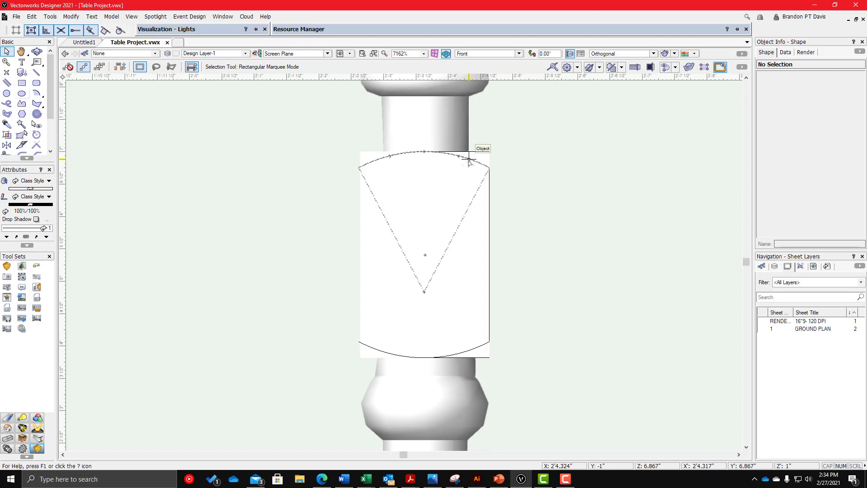
scroll(457, 159, "up", 1)
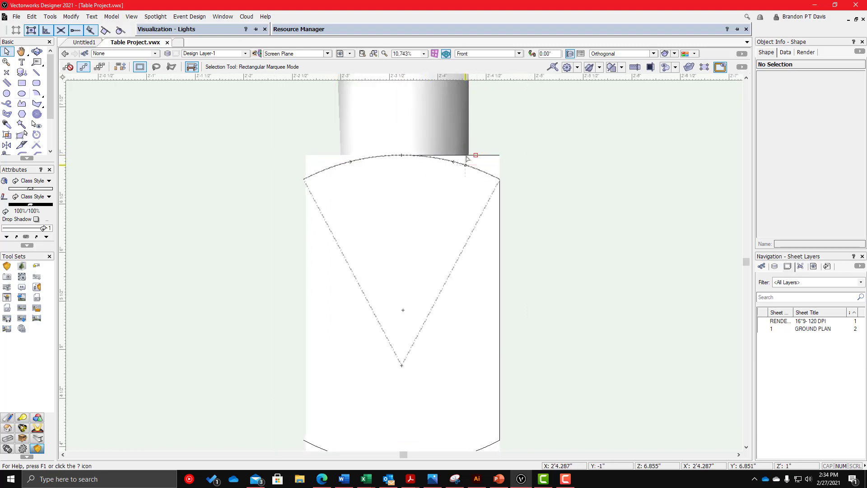
scroll(462, 163, "down", 1)
scroll(462, 163, "up", 1)
left_click(451, 167)
scroll(374, 180, "down", 1)
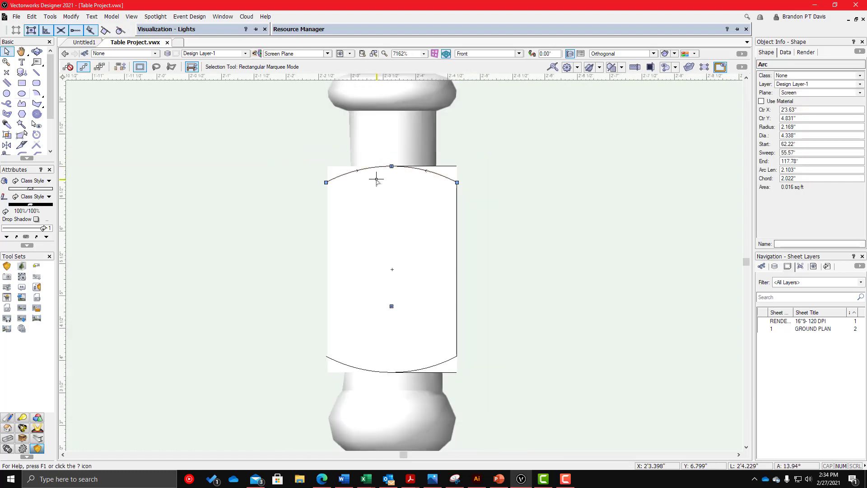
scroll(376, 179, "up", 1)
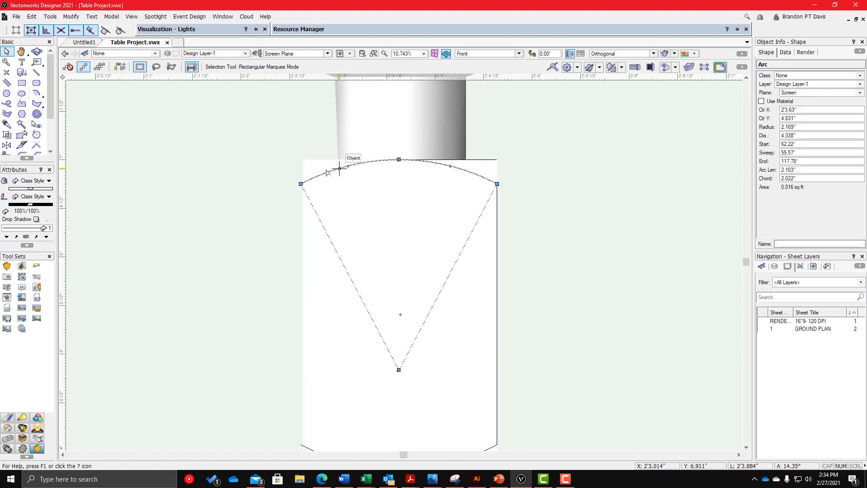
left_click_drag(420, 167, 397, 159)
scroll(498, 150, "up", 1)
left_click(499, 150)
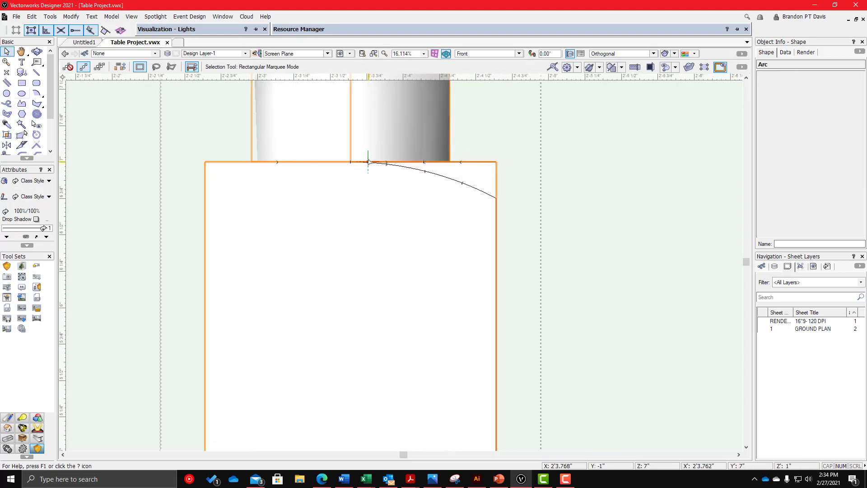
left_click(414, 169)
scroll(373, 174, "down", 1)
scroll(372, 174, "down", 1)
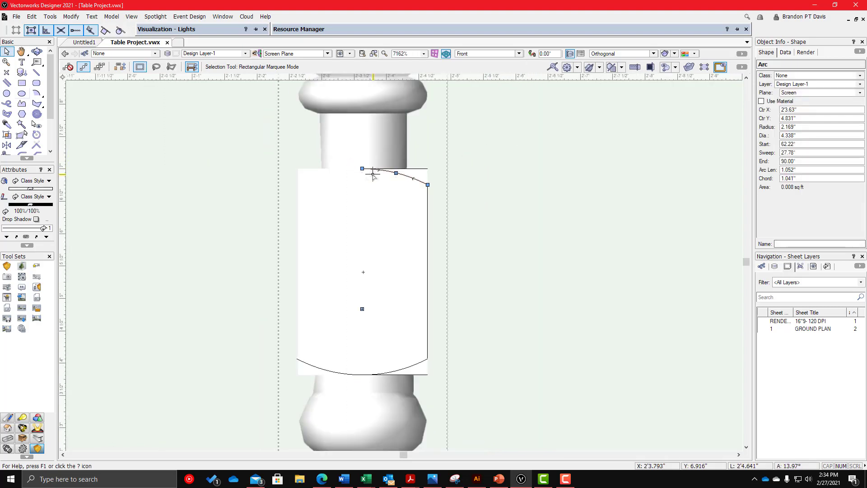
- Delete the shortened arc at the top of the block
key("KP_7")
key("KP_1")
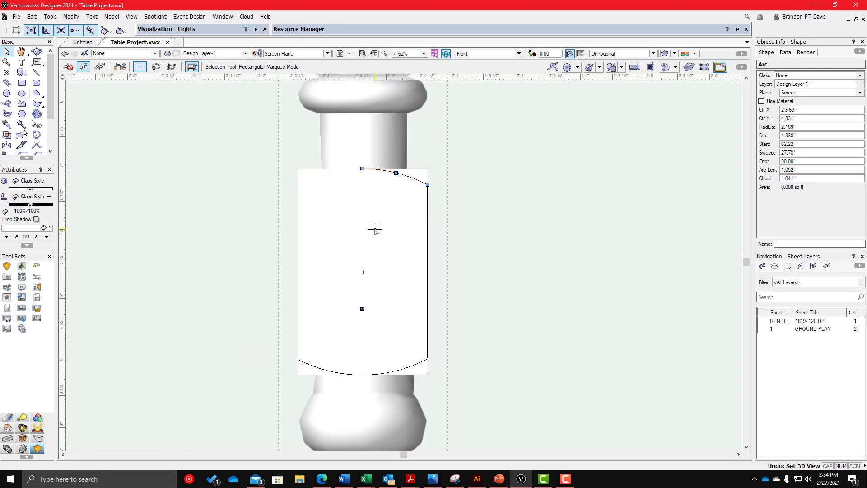
left_click(500, 223)
left_click(415, 179)
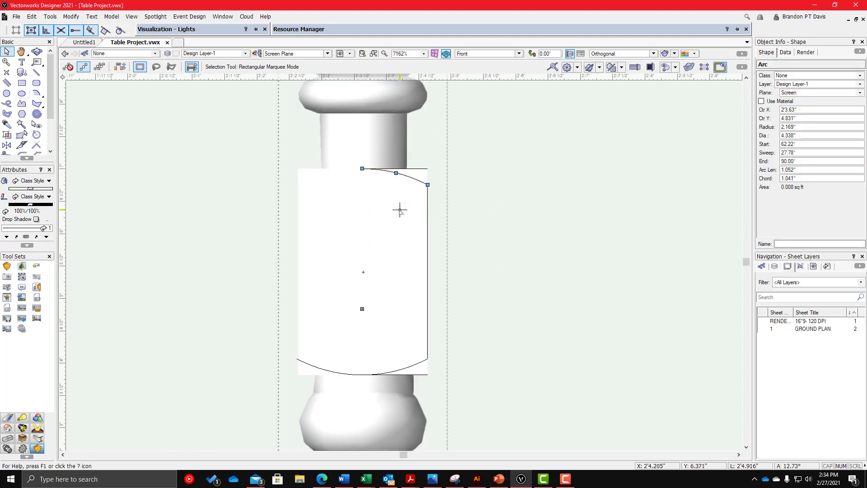
key("Delete")
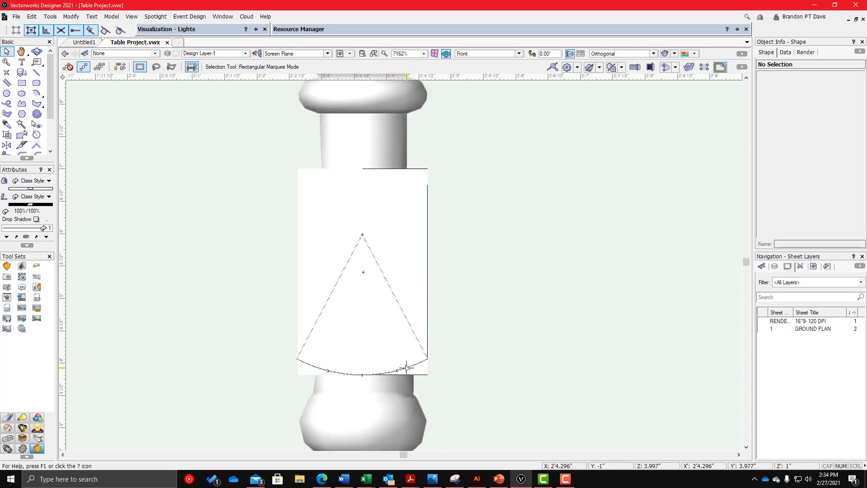
- Delete the mirrored arc at the bottom of the block
left_click(410, 367)
key("Delete")
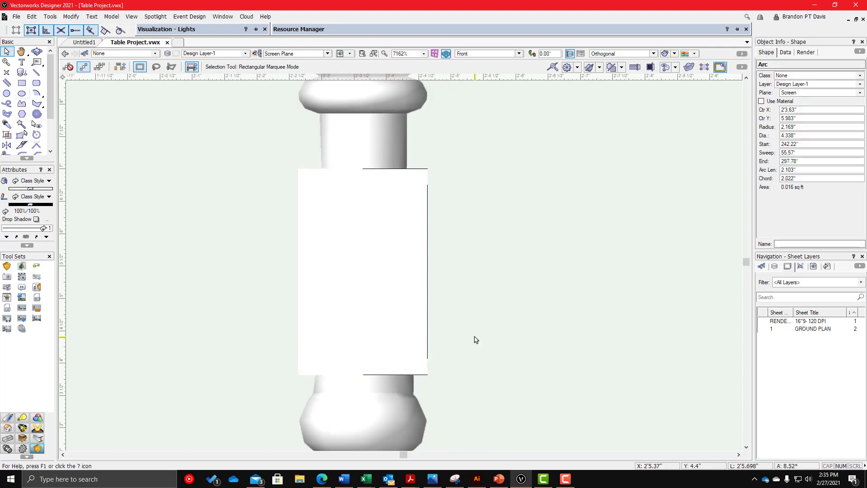
- Draw a point-on-arc curve from the upper neck's right edge to the vertical line's upper end, about 0.4" in radius
scroll(425, 155, "up", 2)
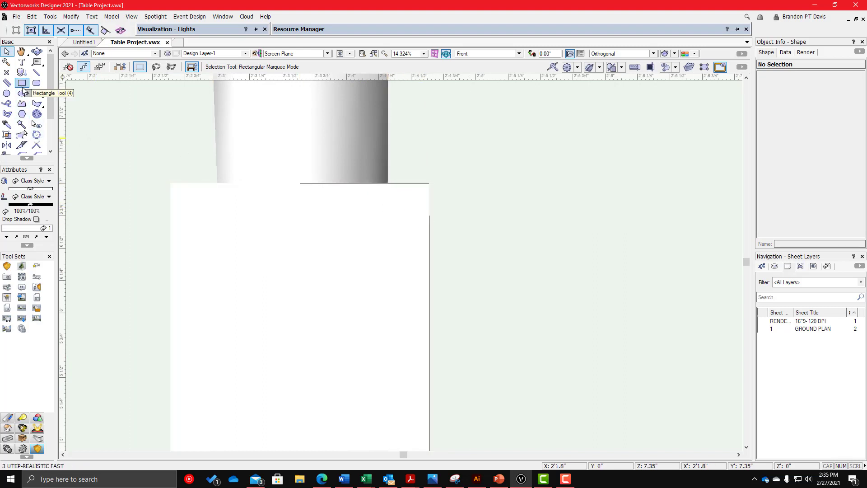
key("3")
scroll(368, 205, "up", 2)
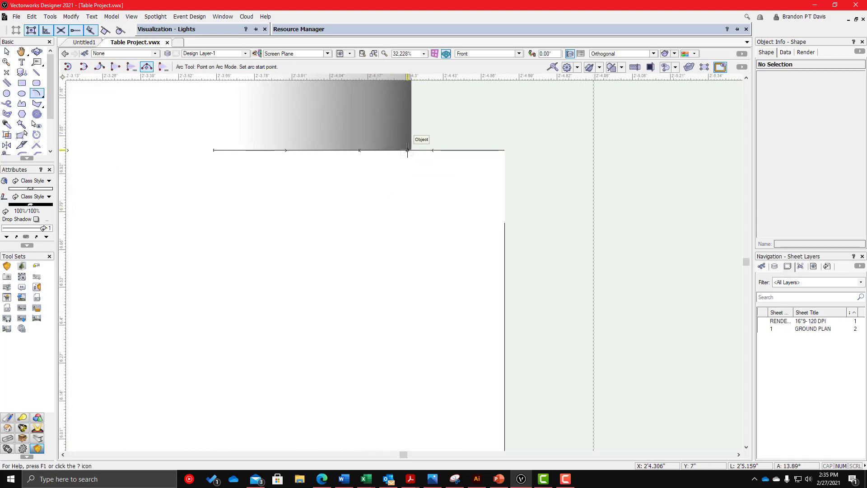
left_click(410, 150)
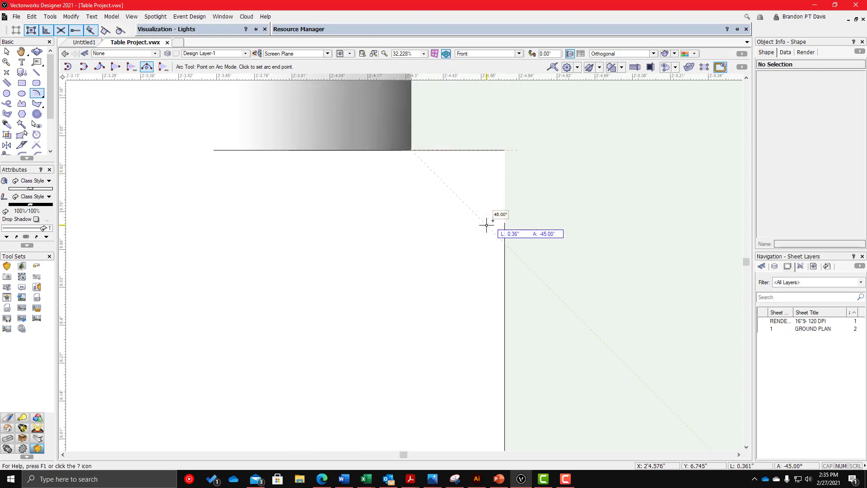
left_click(505, 223)
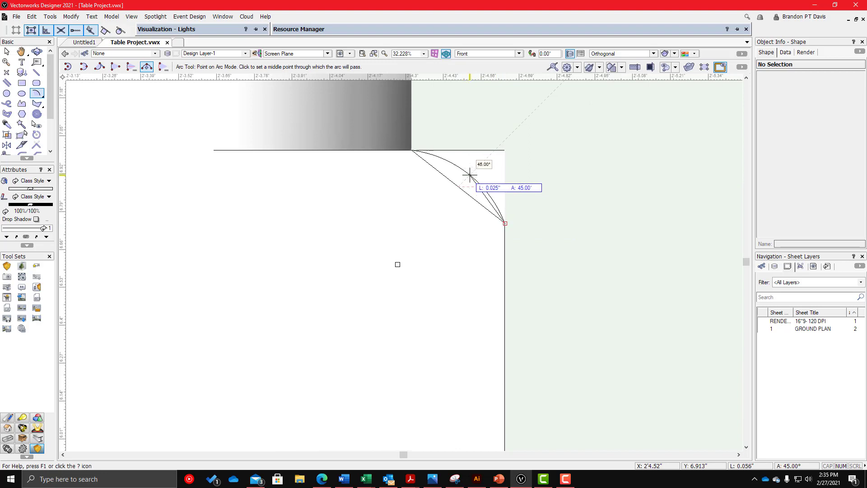
left_click(470, 174)
scroll(475, 164, "down", 3)
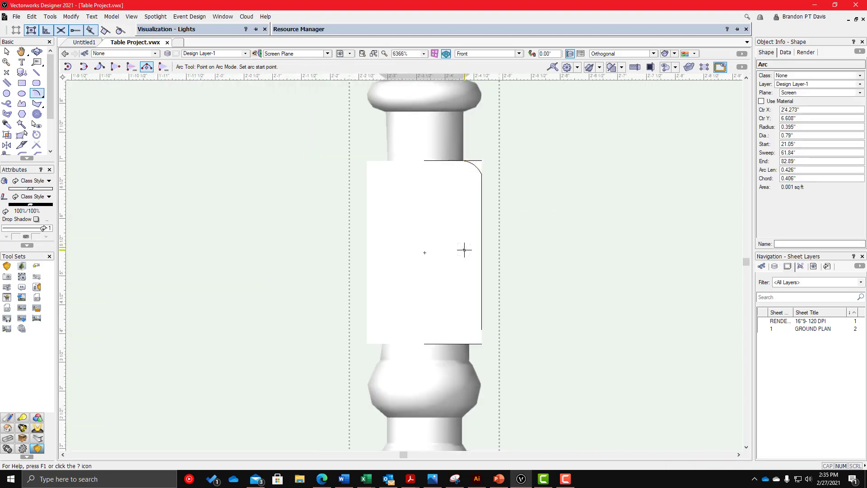
- Mirror a duplicate of the upper corner arc across a horizontal axis through the midpoint of the block's right side
key("7")
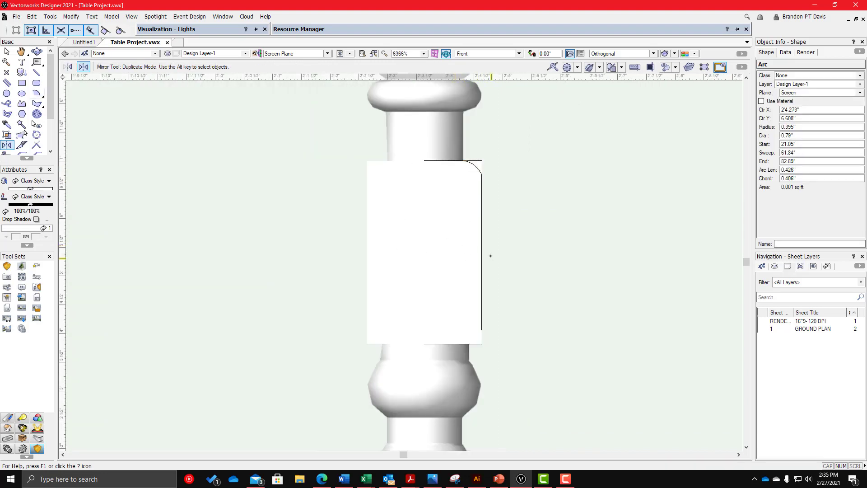
left_click(481, 253)
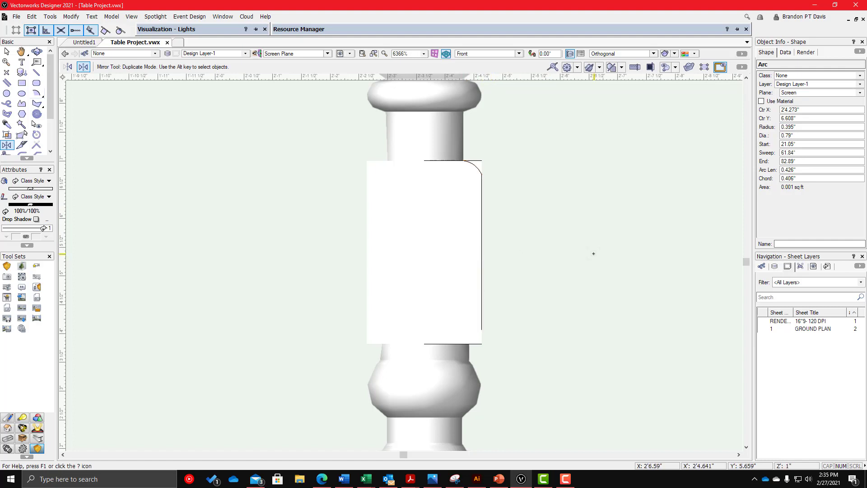
scroll(482, 267, "up", 1)
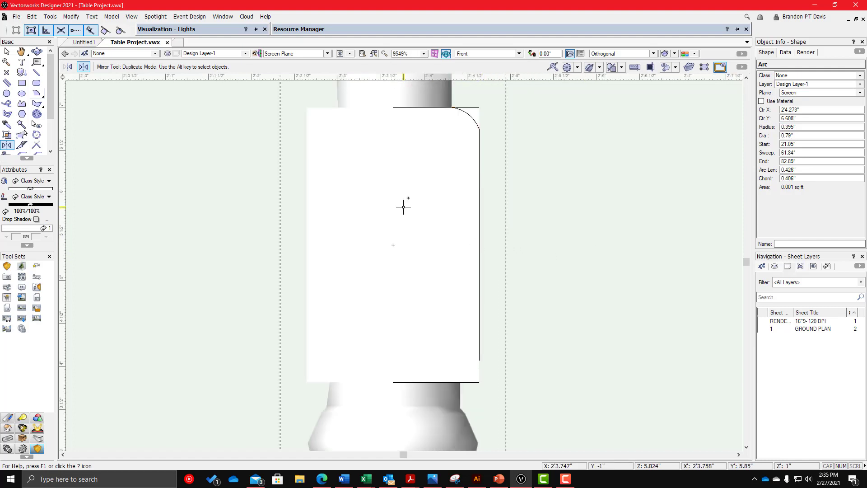
key("x")
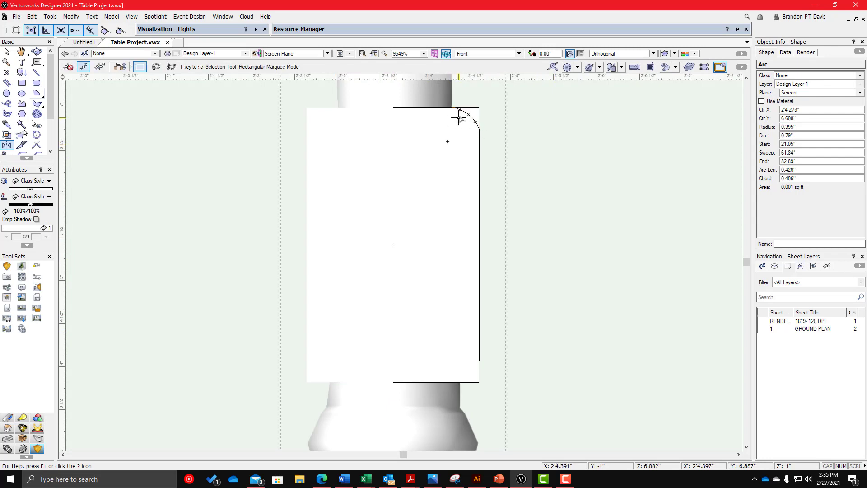
key("x")
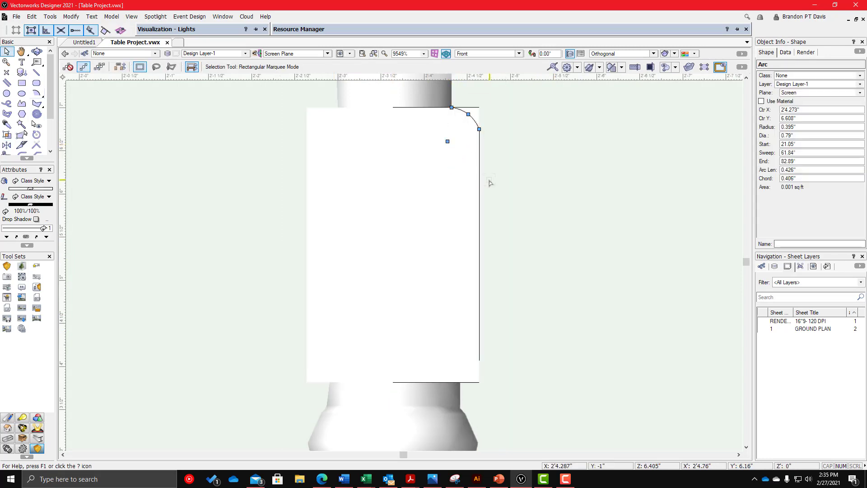
key("7")
left_click(479, 244)
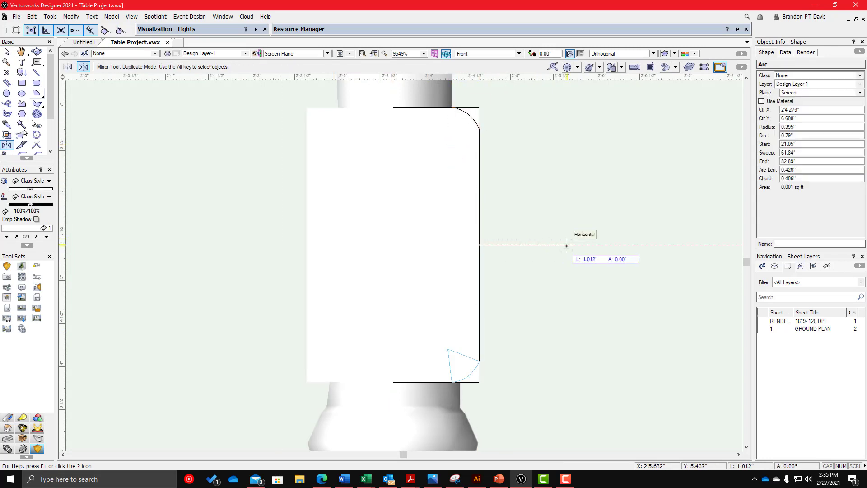
left_click(567, 245)
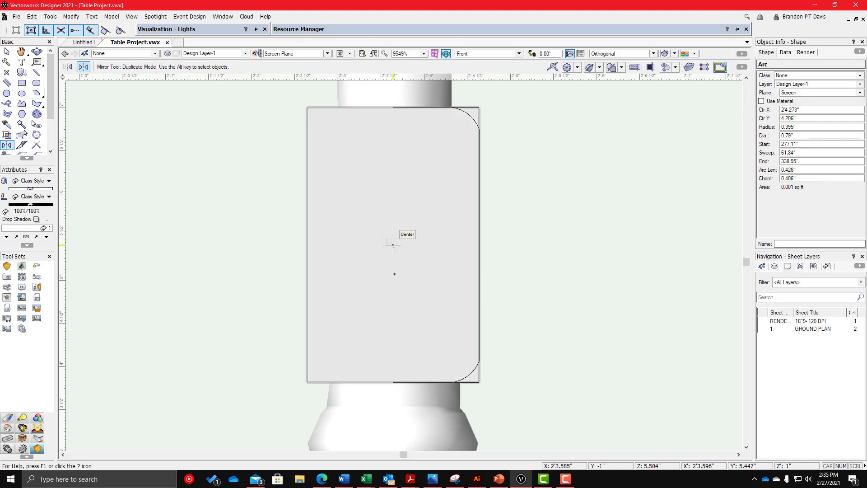
- Combine the lower corner arc with the block's vertical side line using Dual Object Combine mode
scroll(462, 405, "up", 2)
scroll(421, 361, "down", 1)
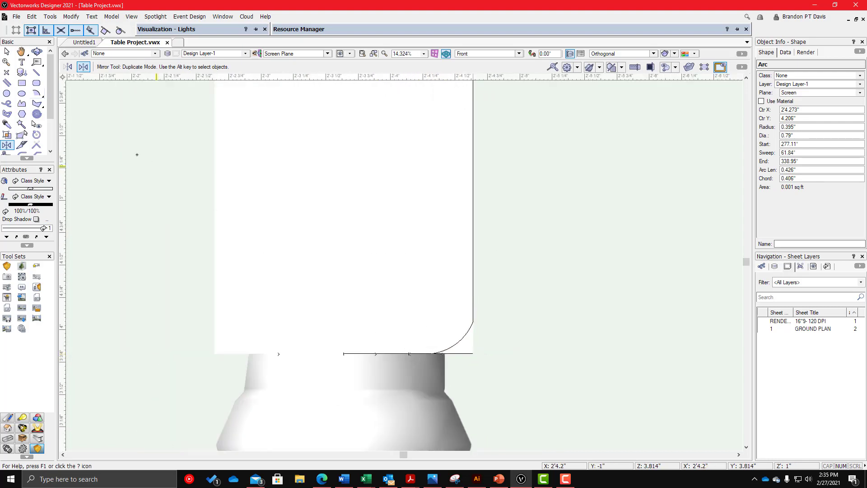
key("=")
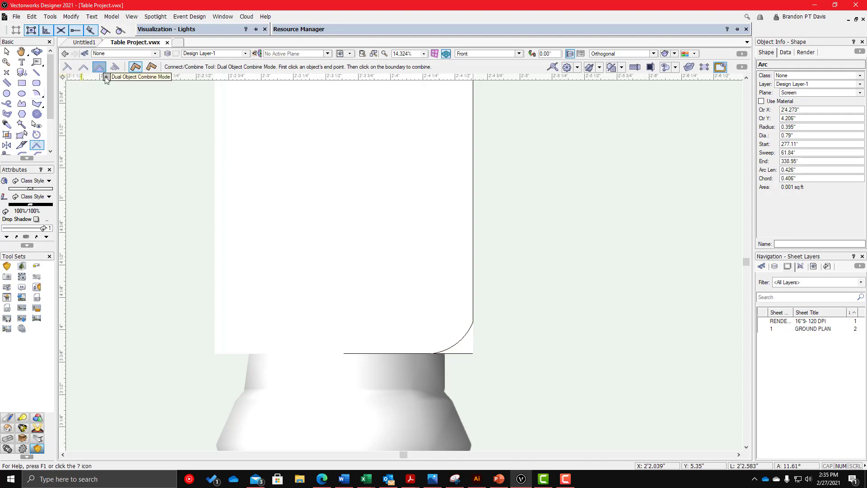
left_click(466, 343)
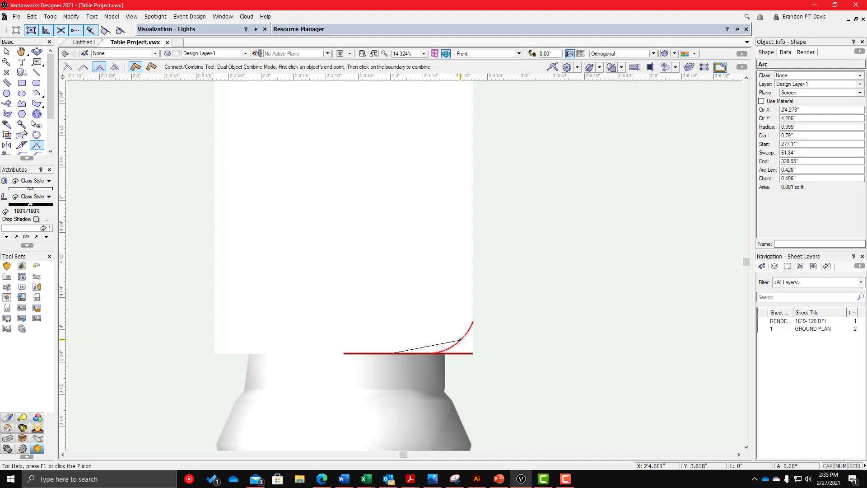
left_click(410, 353)
left_click(408, 350)
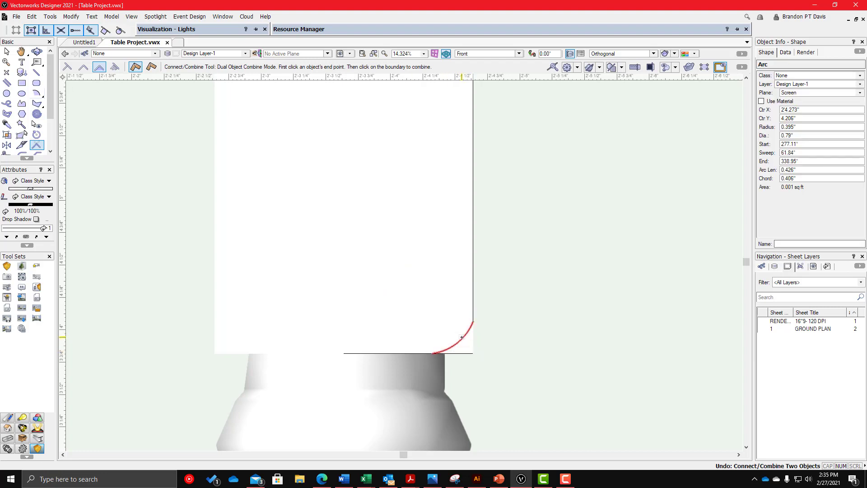
left_click(473, 303)
- Combine the upper corner arc with the side profile and the block's top line
scroll(481, 359, "down", 4)
scroll(484, 293, "up", 3)
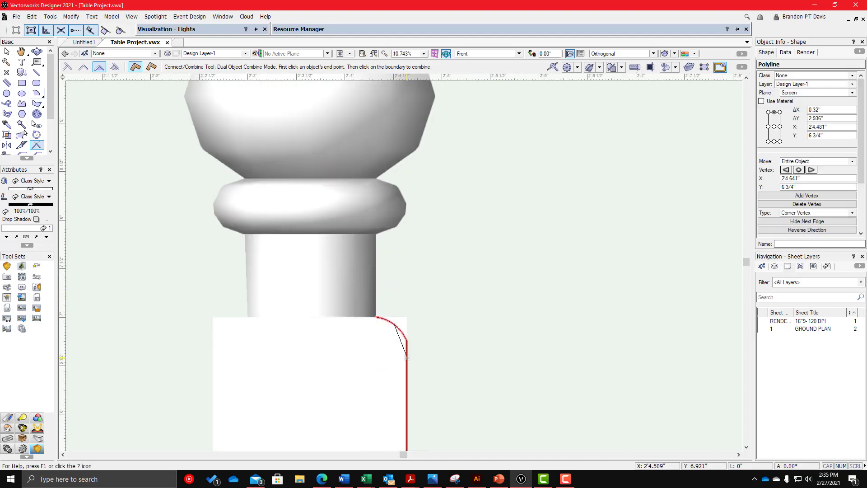
scroll(377, 338, "up", 2)
left_click(397, 305)
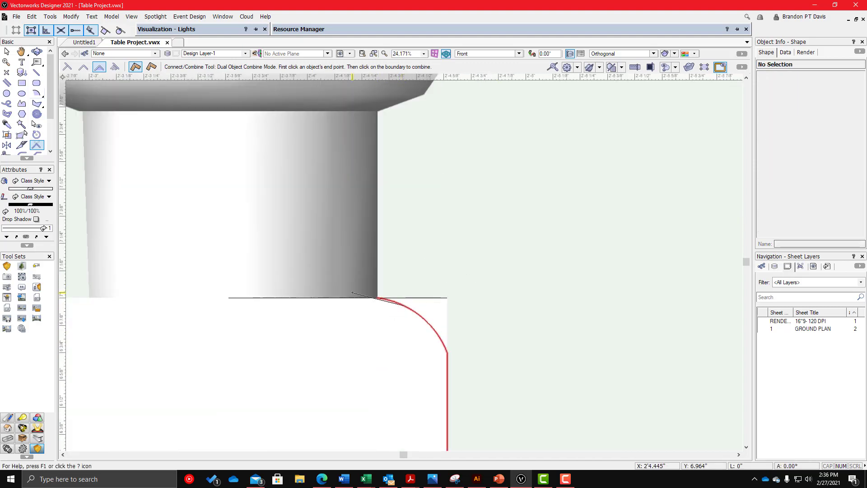
left_click(350, 297)
- Combine the block's bottom line with the side profile, trimming it at the lower corner arc
scroll(455, 269, "down", 5)
scroll(455, 269, "up", 3)
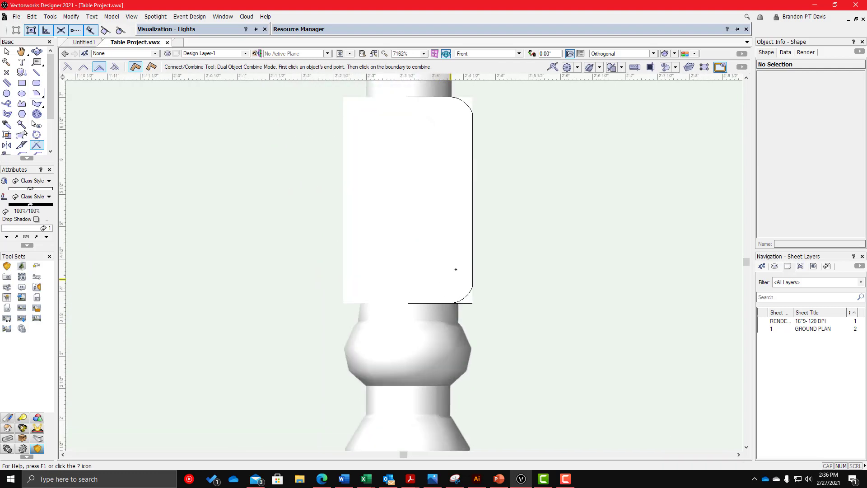
left_click(472, 252)
left_click(427, 303)
scroll(456, 308, "down", 1)
key("x")
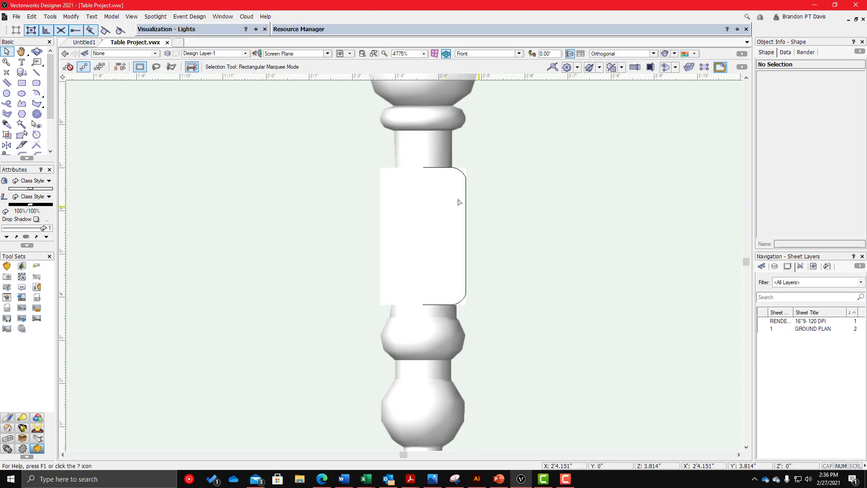
- Sweep the rounded profile polyline through a 360° arc angle, keeping the default sweep settings
scroll(488, 170, "up", 3)
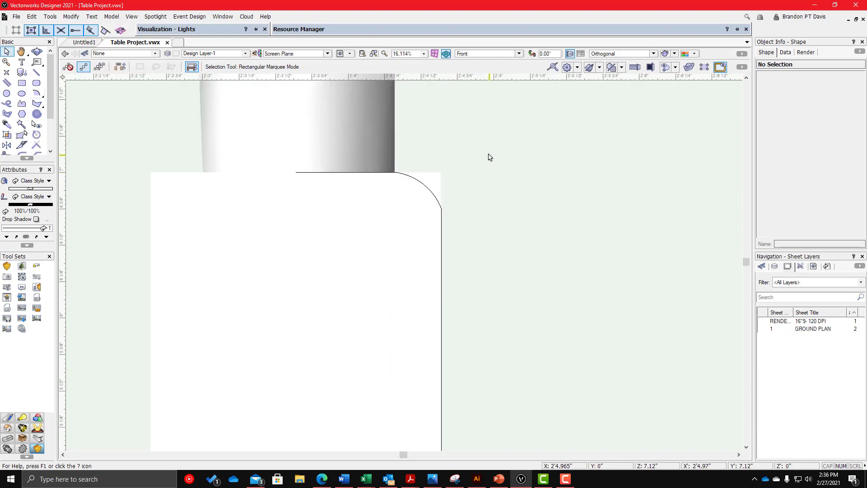
left_click(408, 174)
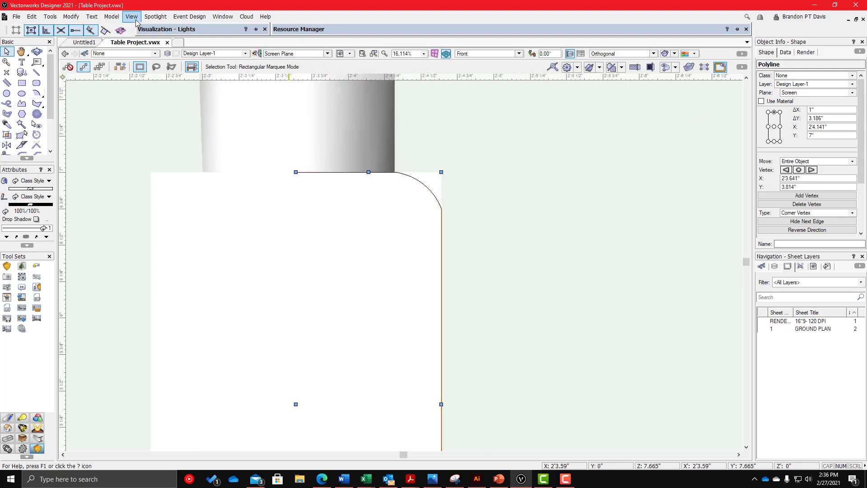
left_click(107, 18)
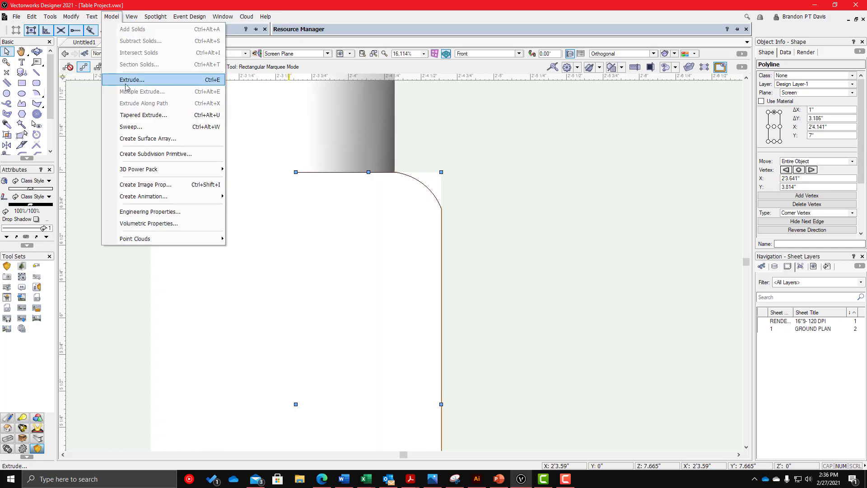
left_click(133, 128)
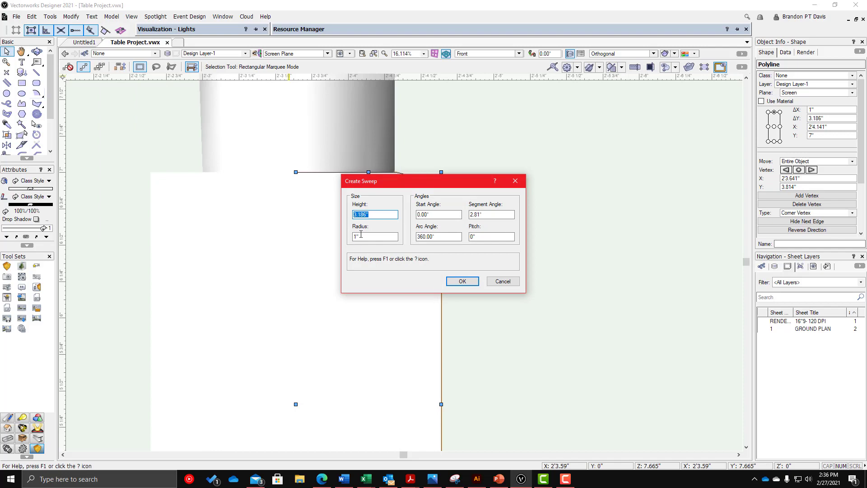
left_click(461, 281)
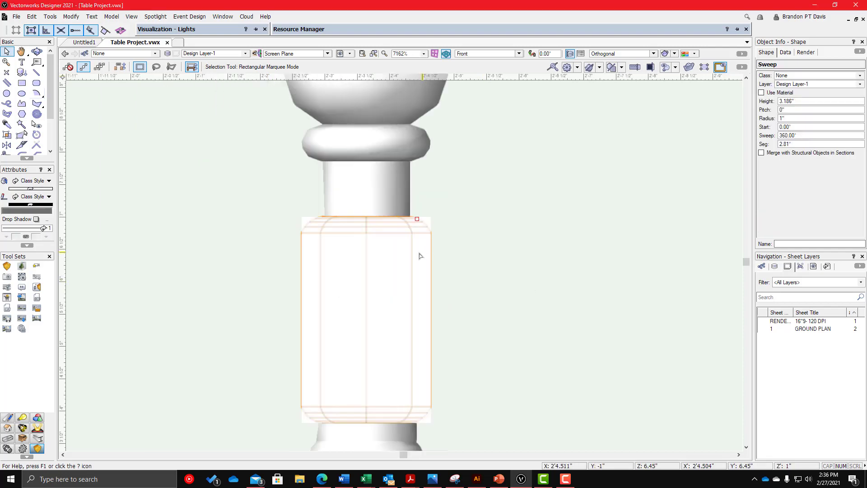
- In Top/Plan view, move the swept block to the empty area right of the table reference image
scroll(419, 256, "down", 2)
scroll(445, 251, "up", 1)
key("F5")
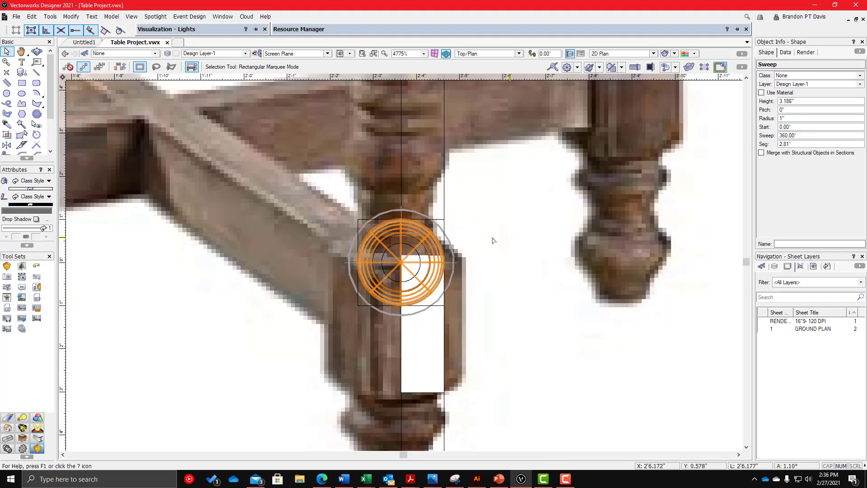
scroll(454, 225, "down", 4)
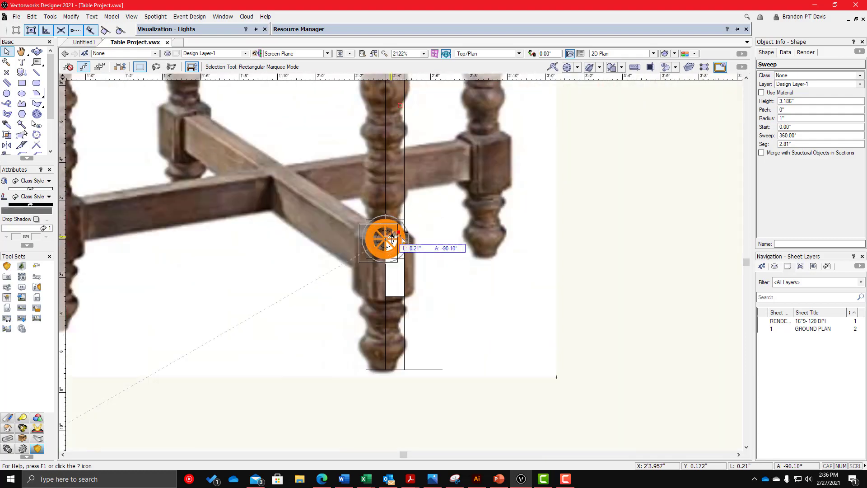
left_click_drag(402, 238, 649, 244)
scroll(517, 232, "down", 2)
scroll(598, 254, "up", 3)
- View the swept block in 3D and set its segment angle to 360/4
middle_click_drag(581, 250, 386, 215, "ctrl")
scroll(386, 215, "down", 3)
scroll(415, 159, "up", 3)
scroll(360, 168, "up", 2)
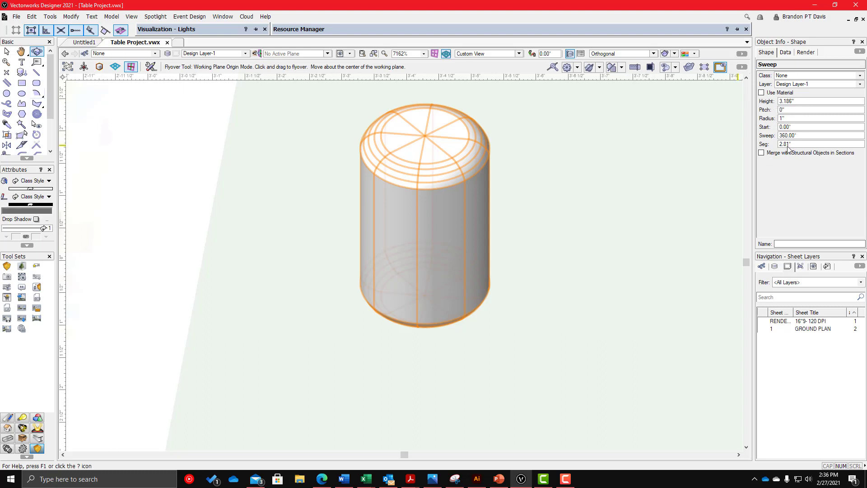
left_click_drag(798, 146, 752, 151)
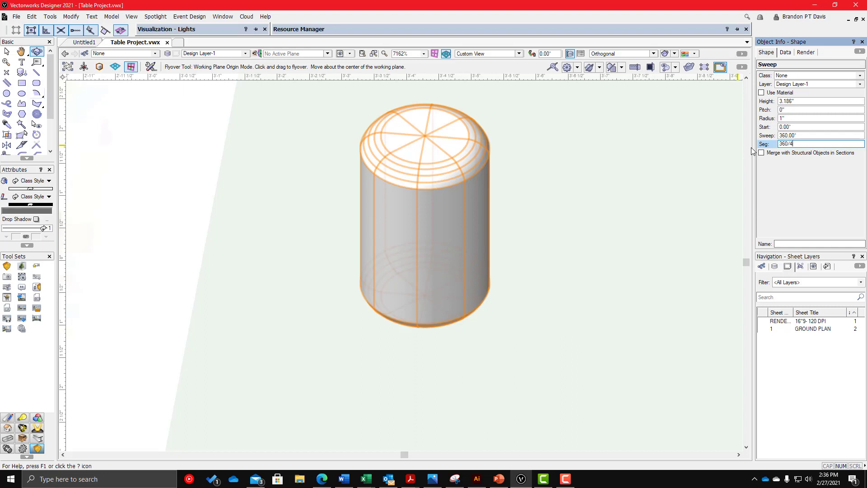
type("360/4")
key("Return")
- Examine the four-sided block's rounded edges and faces from several 3D angles
scroll(521, 223, "down", 1)
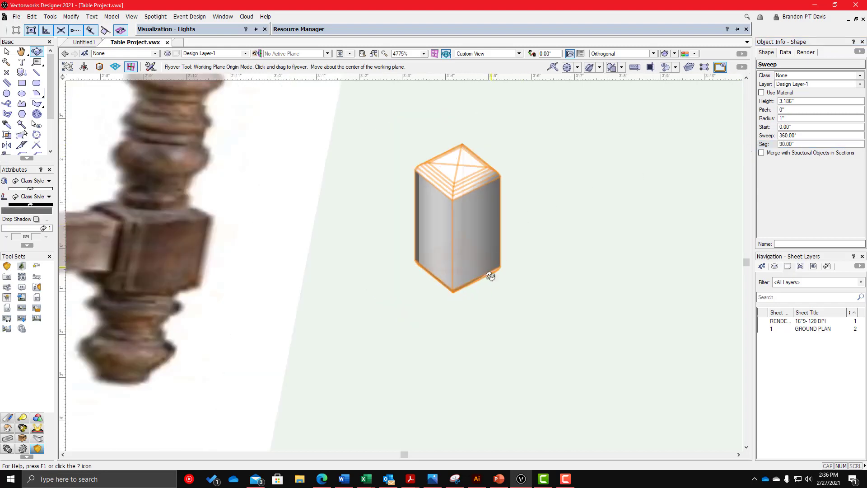
left_click_drag(455, 293, 435, 243)
scroll(434, 242, "down", 1)
scroll(392, 177, "up", 4)
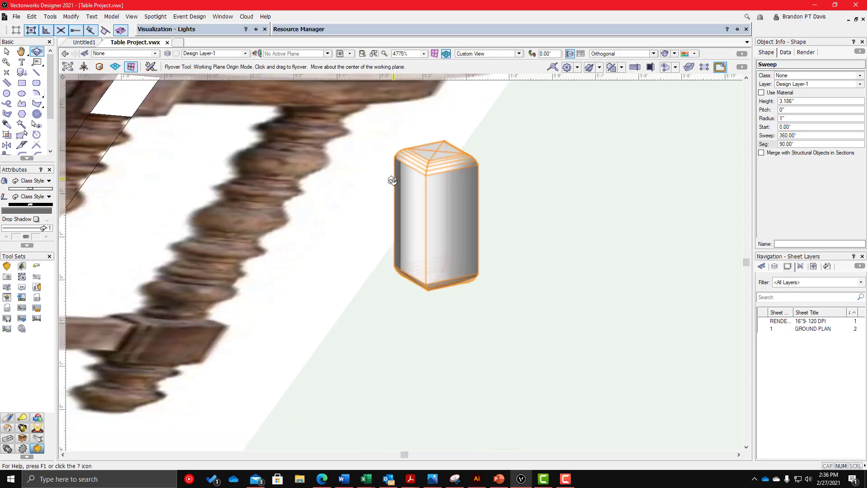
scroll(402, 131, "down", 2)
left_click_drag(403, 249, 476, 269)
scroll(476, 269, "down", 3)
scroll(482, 151, "up", 2)
scroll(482, 152, "down", 2)
scroll(524, 107, "up", 2)
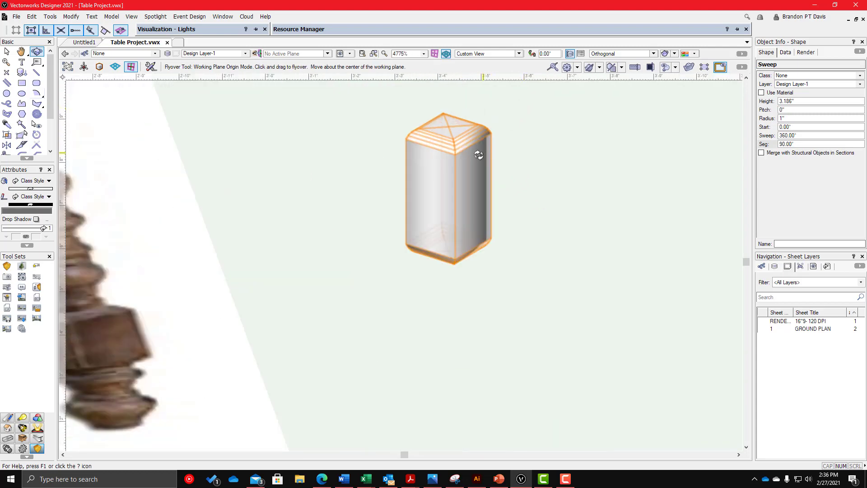
- Switch to the Top/Plan view of the four-sided block
left_click(487, 53)
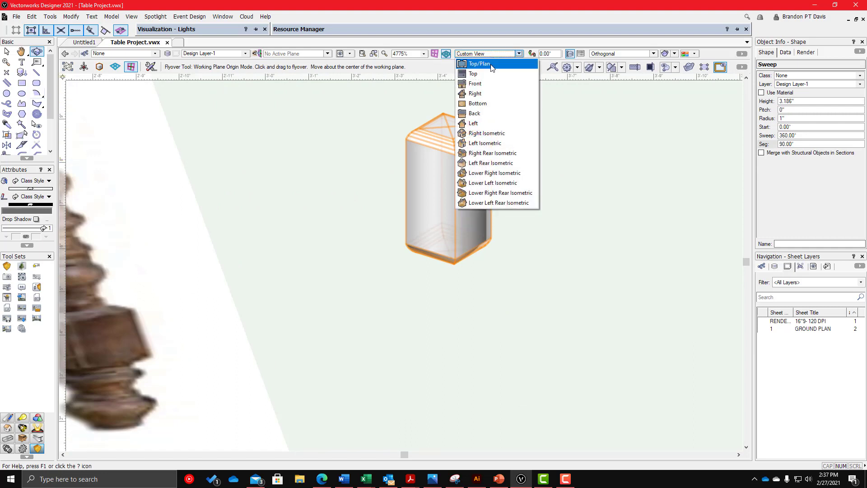
left_click(469, 62)
scroll(379, 250, "up", 1)
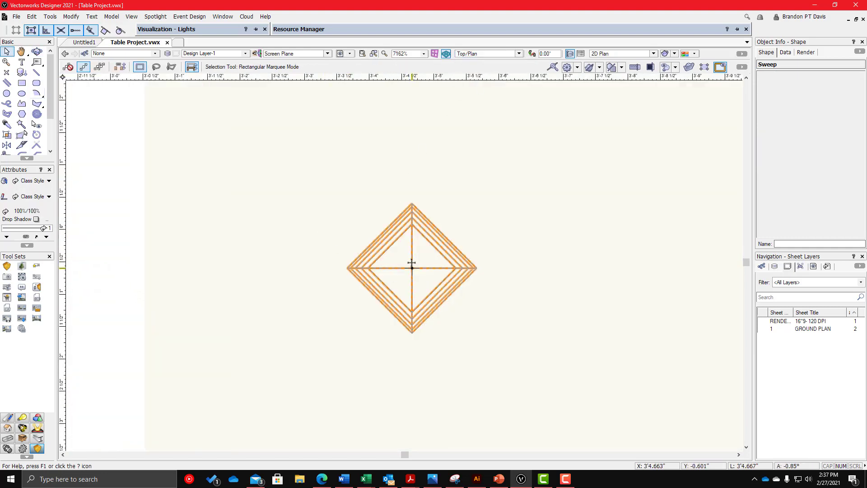
- Try to split the four-sided block along its horizontal diagonal, check it in 3D and return to the Top/Plan view
key("alt+shift+7")
left_click(355, 268)
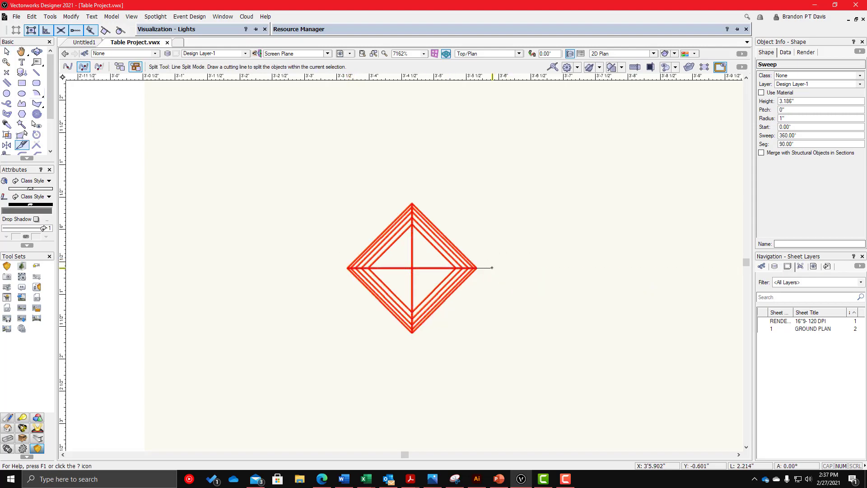
left_click(492, 267)
key("shift+c")
left_click_drag(492, 323, 456, 284)
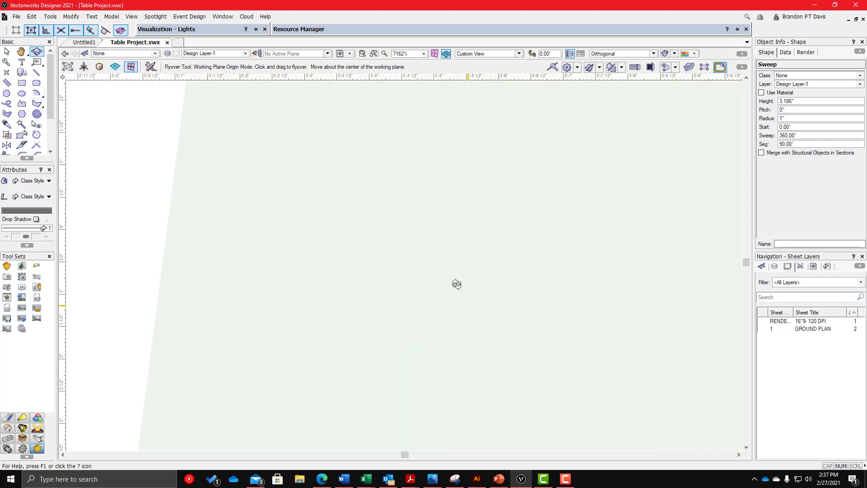
scroll(454, 292, "down", 6)
scroll(452, 300, "up", 5)
left_click_drag(387, 255, 413, 200)
scroll(381, 158, "down", 1)
key("0")
key("x")
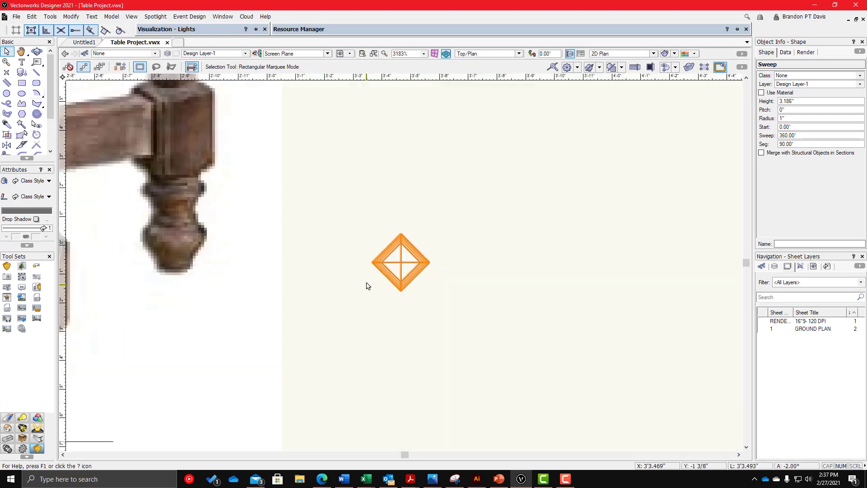
- Split the four-sided block into two halves with a horizontal cutting line through its opposite corners
scroll(368, 284, "up", 4)
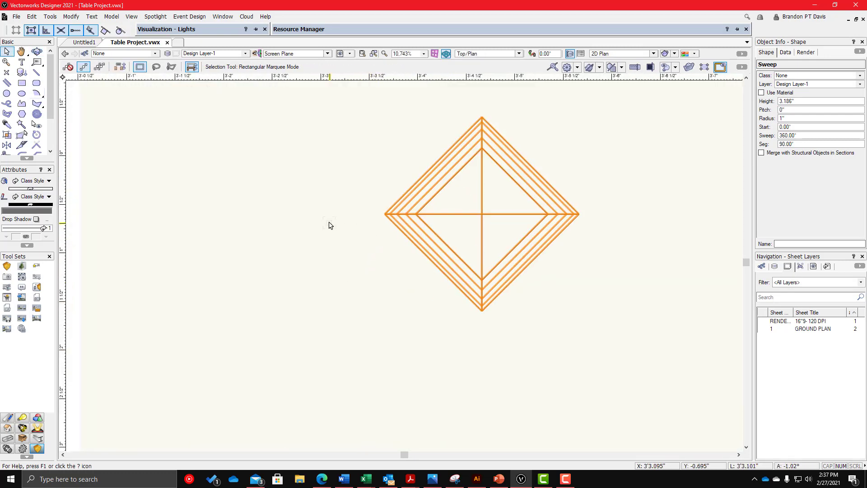
left_click_drag(412, 240, 415, 261)
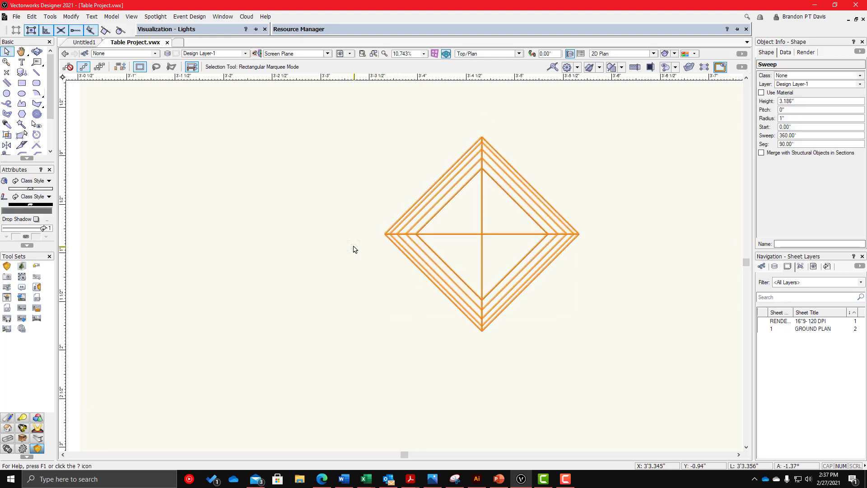
key("y")
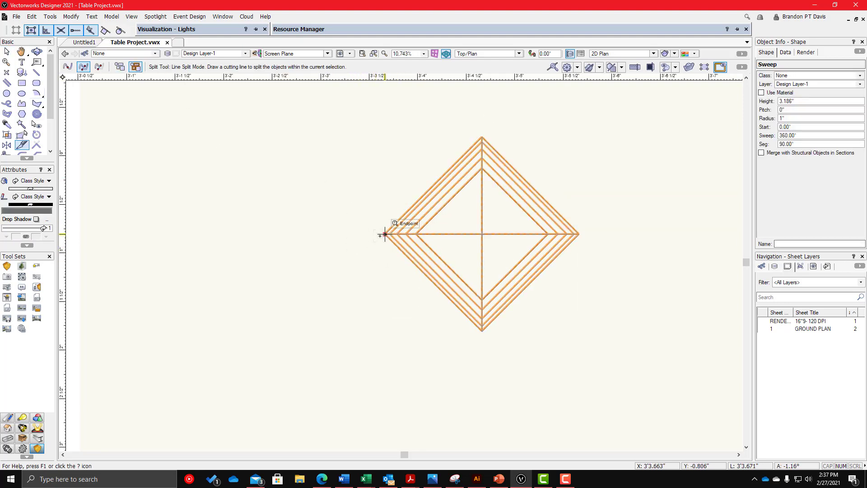
left_click(356, 234)
left_click(645, 234)
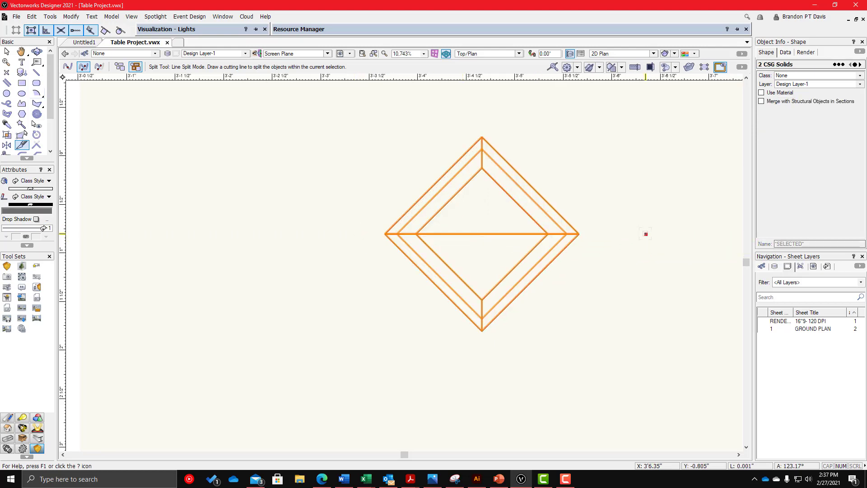
- Examine the split block and its horizontal cut in 3D beside the turned leg
key("x")
key("shift+c")
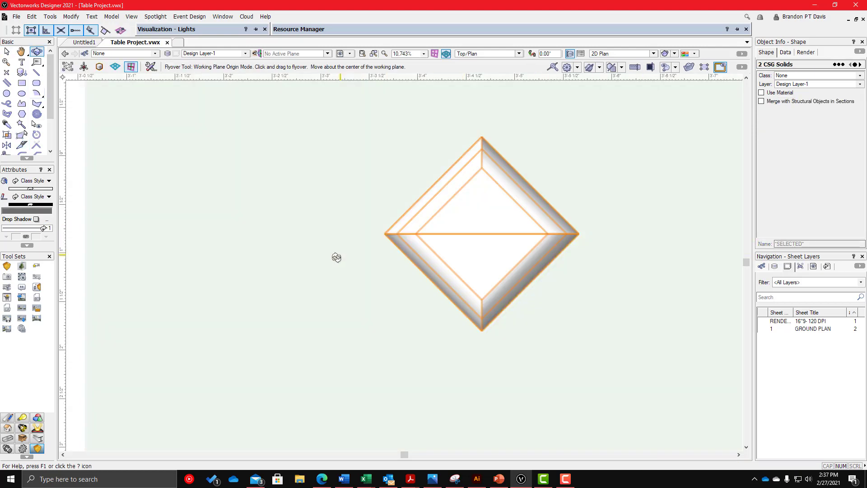
left_click_drag(337, 257, 437, 214)
scroll(332, 191, "down", 3)
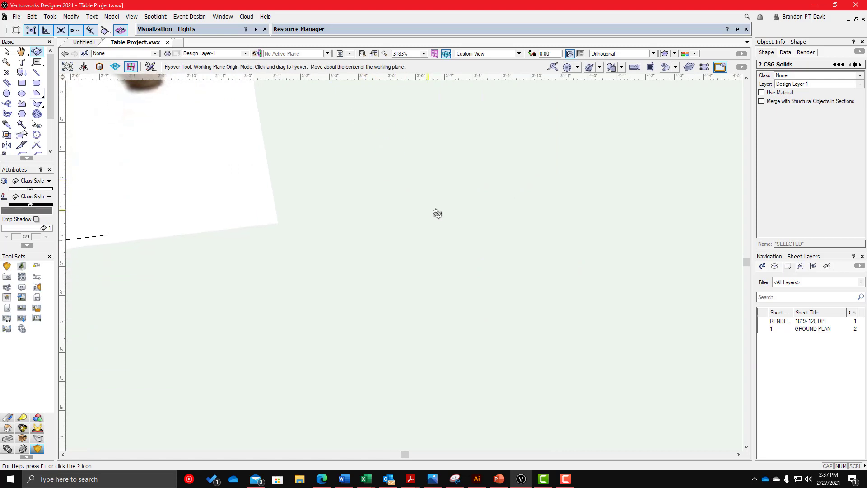
scroll(437, 214, "down", 4)
scroll(411, 114, "up", 3)
left_click_drag(460, 279, 409, 236)
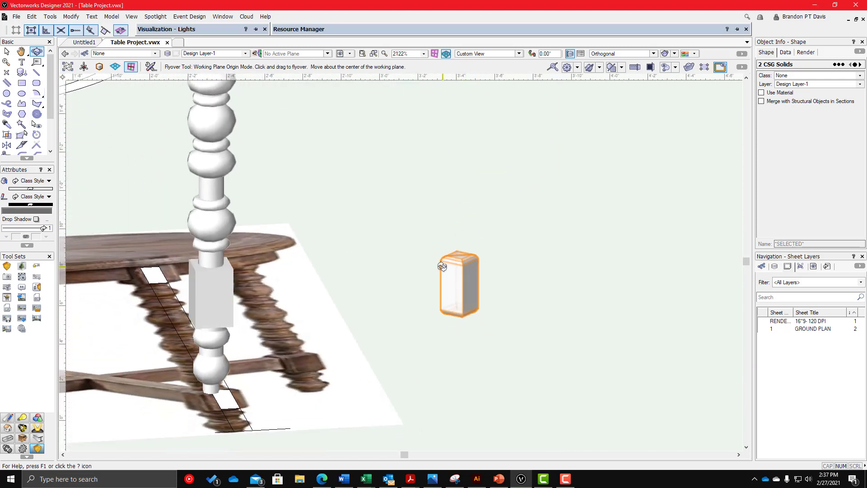
scroll(408, 237, "up", 3)
scroll(408, 236, "down", 2)
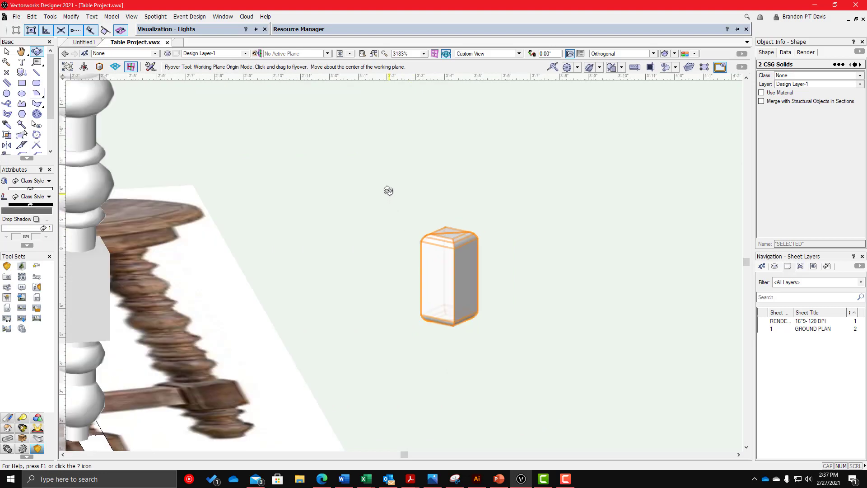
- In Top/Plan view, select both halves of the split block, and switch to the Front view
key("ctrl+5")
left_click(352, 211)
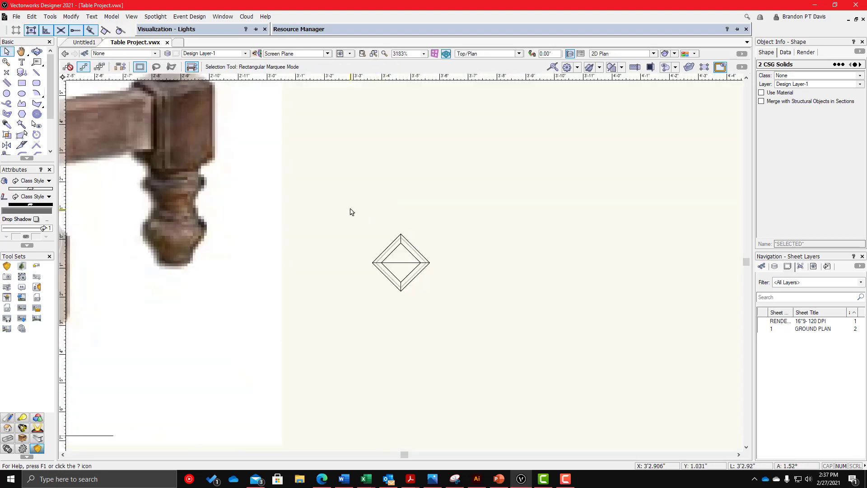
left_click_drag(343, 190, 469, 308)
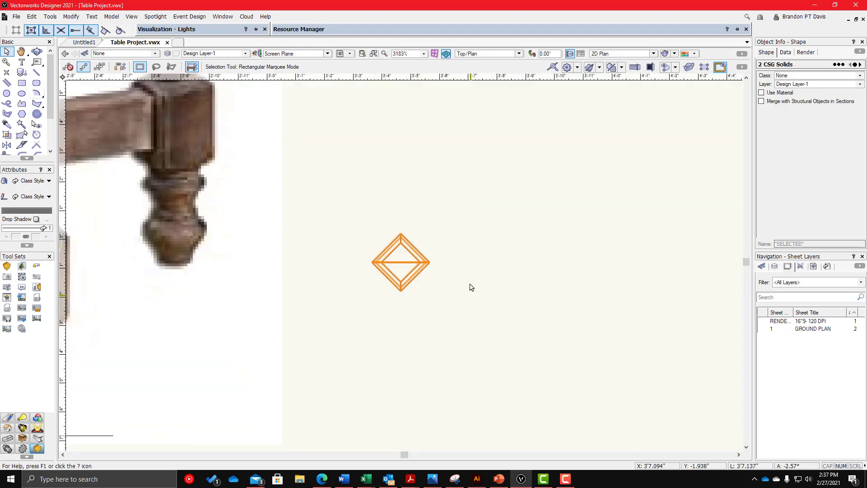
scroll(449, 277, "down", 3)
scroll(442, 275, "up", 2)
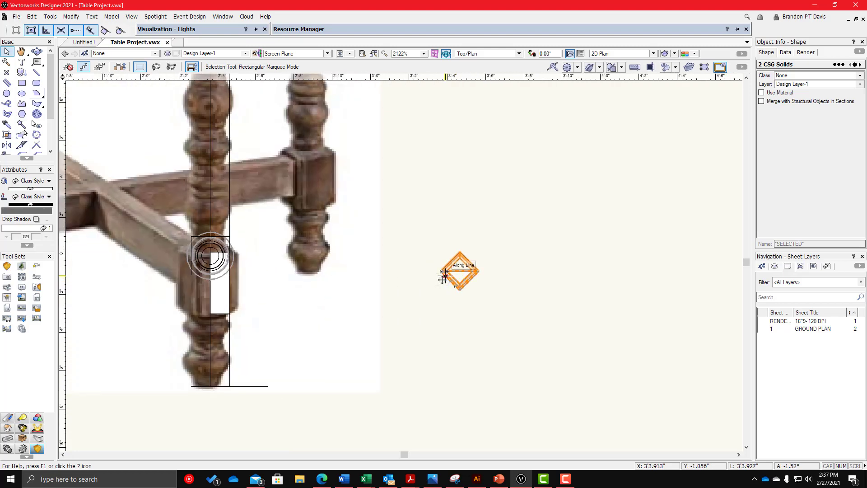
left_click(475, 53)
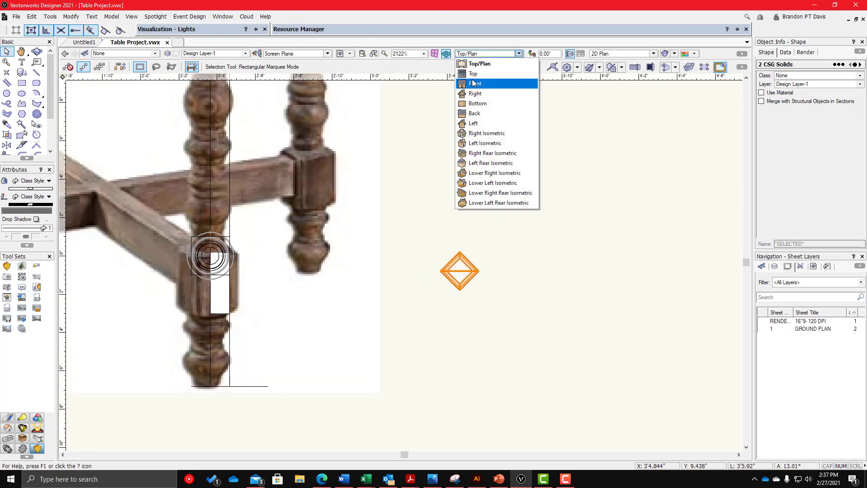
left_click(467, 82)
left_click(437, 174)
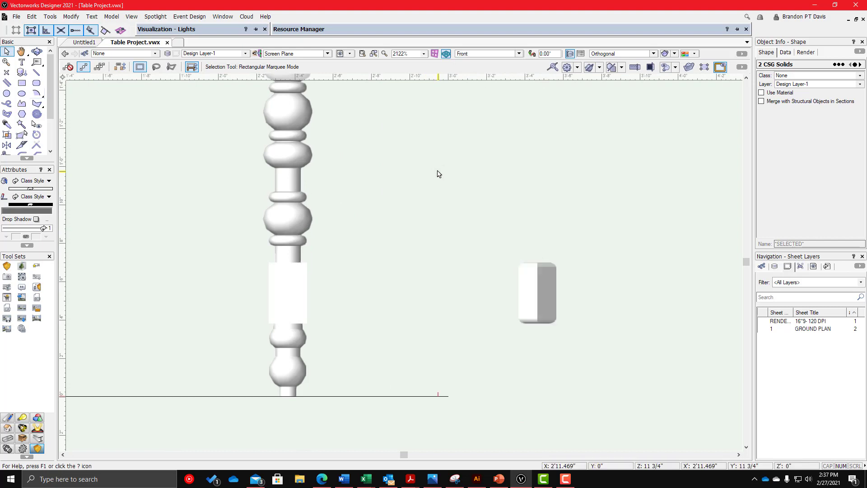
- Open the turned leg's solid addition with Edit solid and delete its plain lower rectangular block
double_click(300, 292)
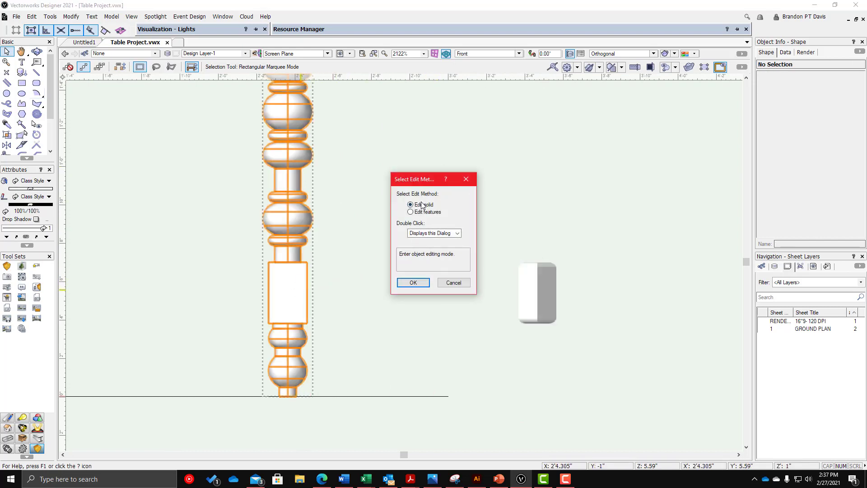
left_click(407, 285)
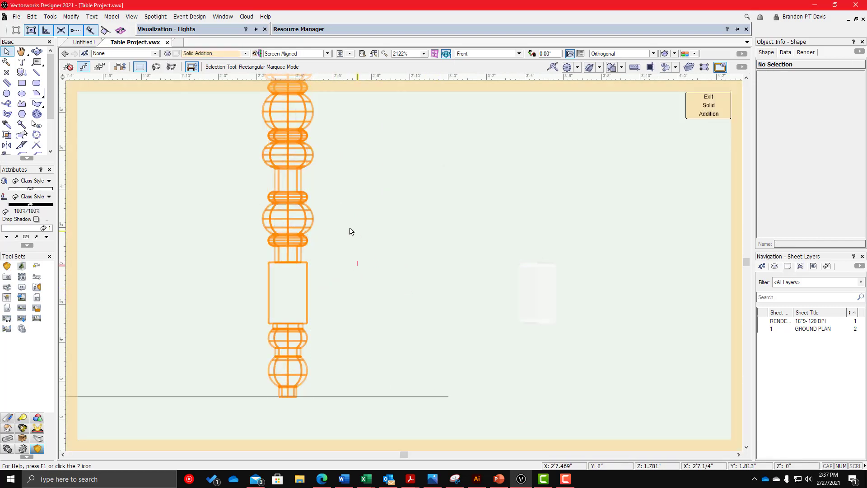
left_click(303, 289)
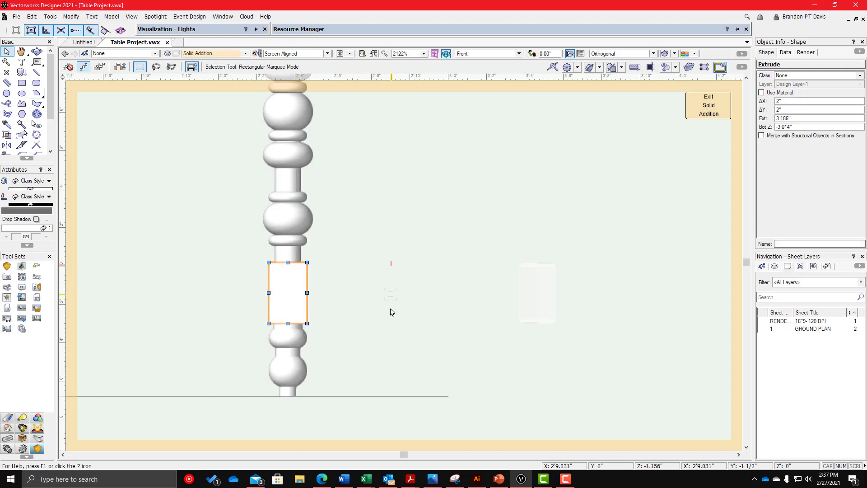
scroll(391, 309, "down", 3)
scroll(343, 217, "up", 2)
left_click(387, 154)
scroll(387, 173, "down", 1)
scroll(394, 311, "up", 2)
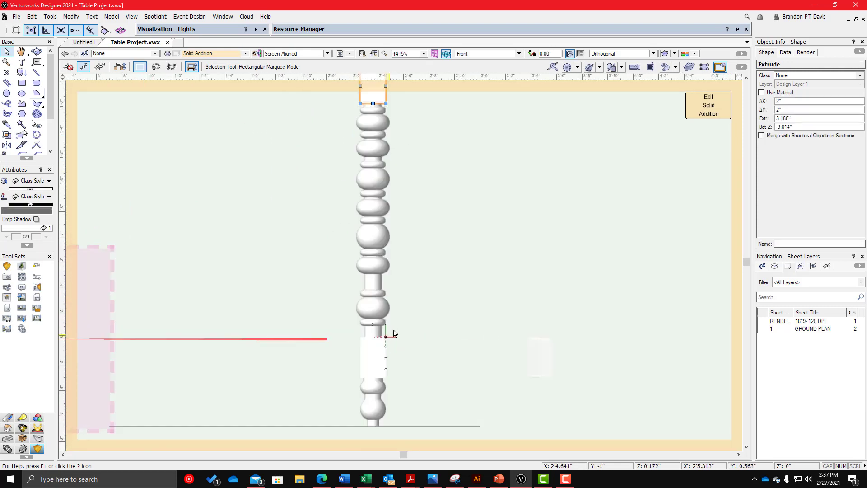
left_click(362, 358)
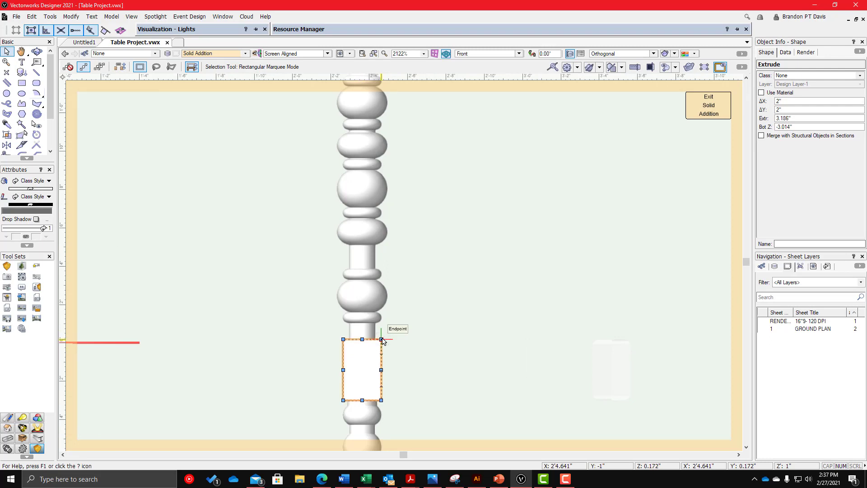
key("Delete")
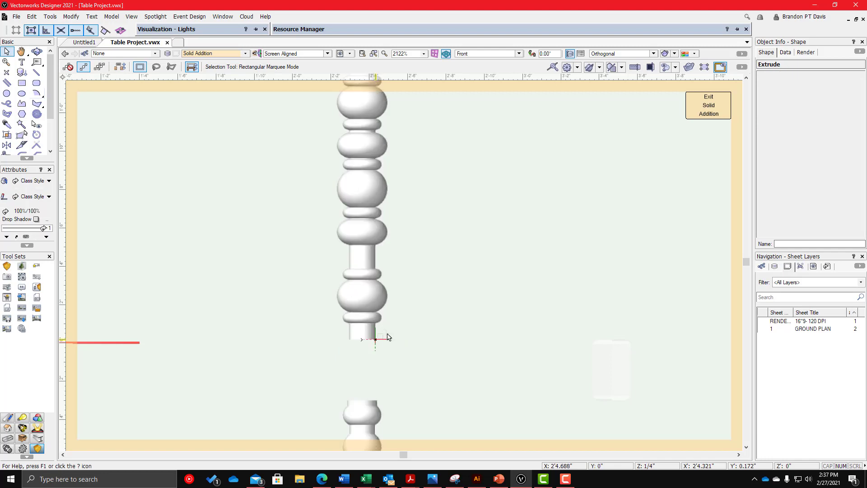
- Paste the two rounded block halves into the leg's solid addition and view them in Top/Plan
key("ctrl+z")
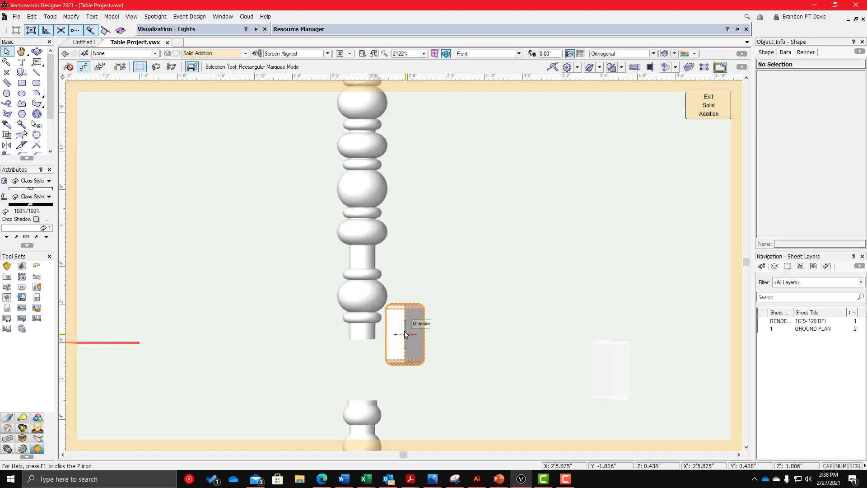
left_click(405, 335)
left_click(485, 53)
left_click(480, 64)
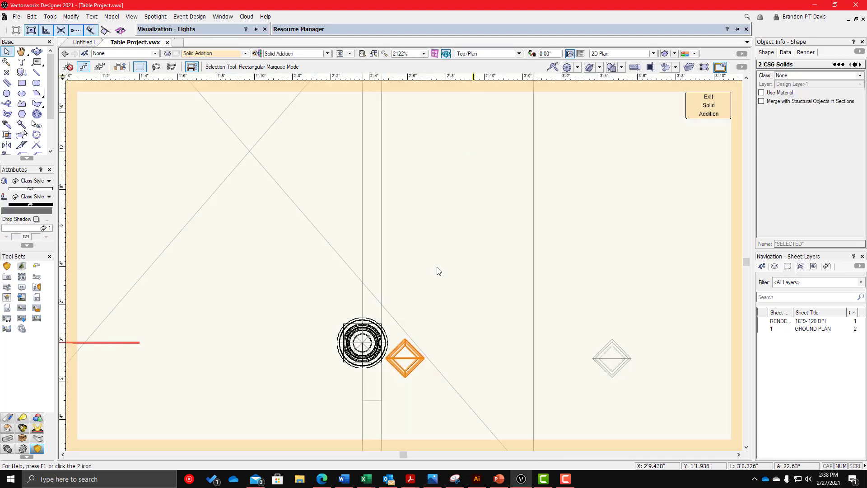
scroll(403, 352, "up", 5)
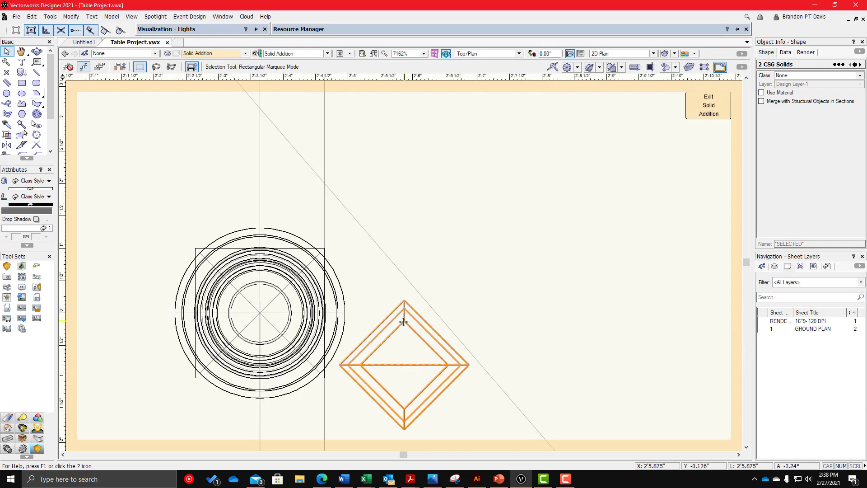
key("2")
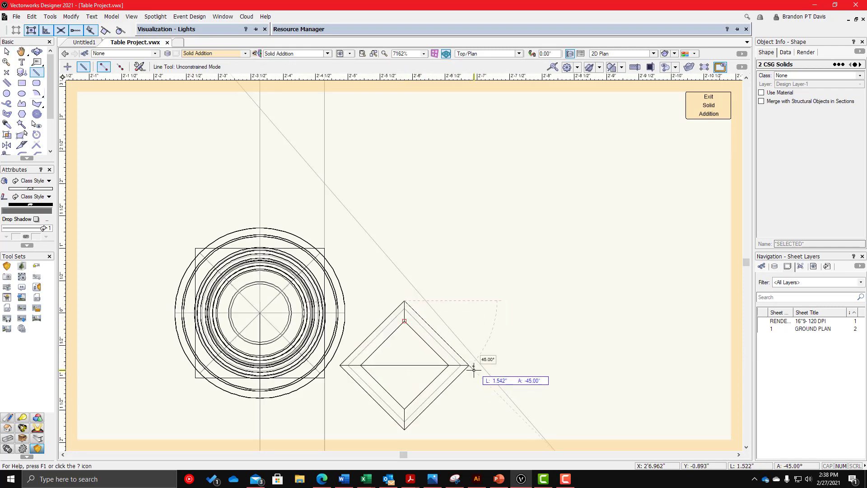
key("Escape")
scroll(432, 300, "down", 3)
scroll(414, 319, "up", 2)
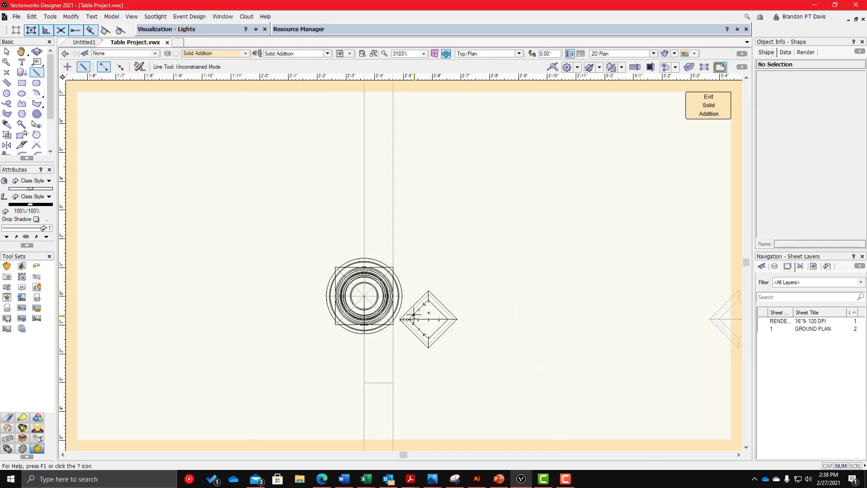
scroll(408, 320, "down", 3)
scroll(402, 306, "up", 2)
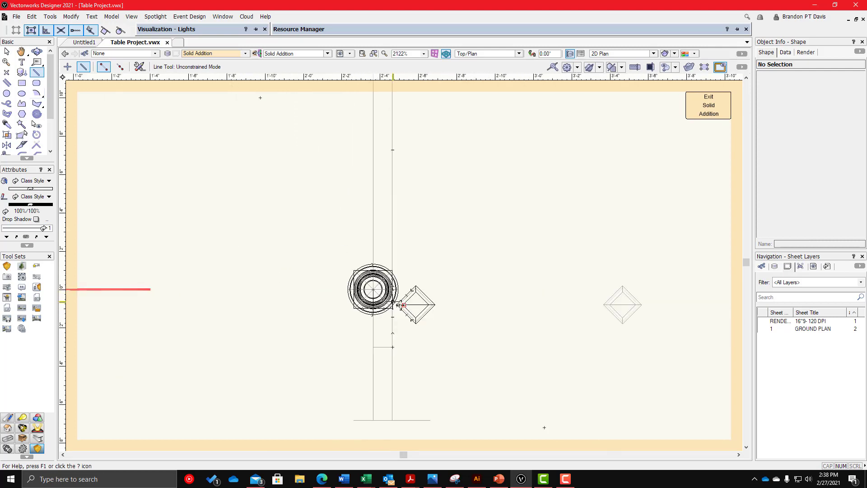
scroll(401, 305, "down", 2)
scroll(404, 306, "up", 3)
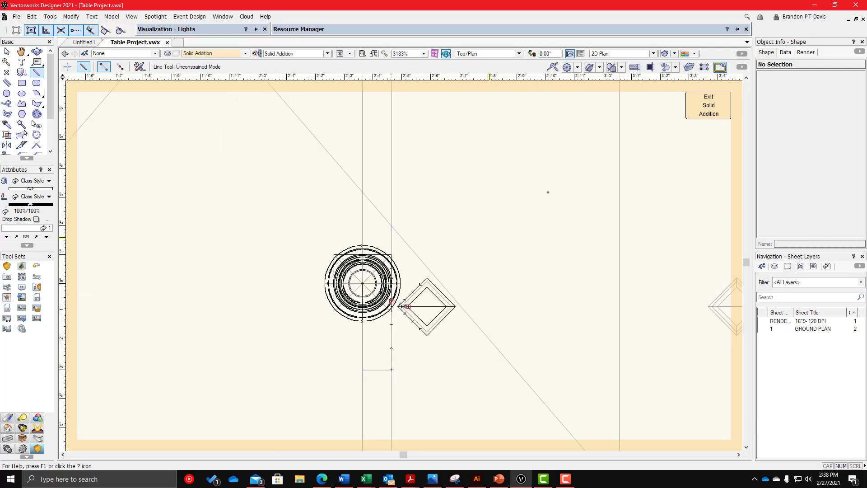
key("x")
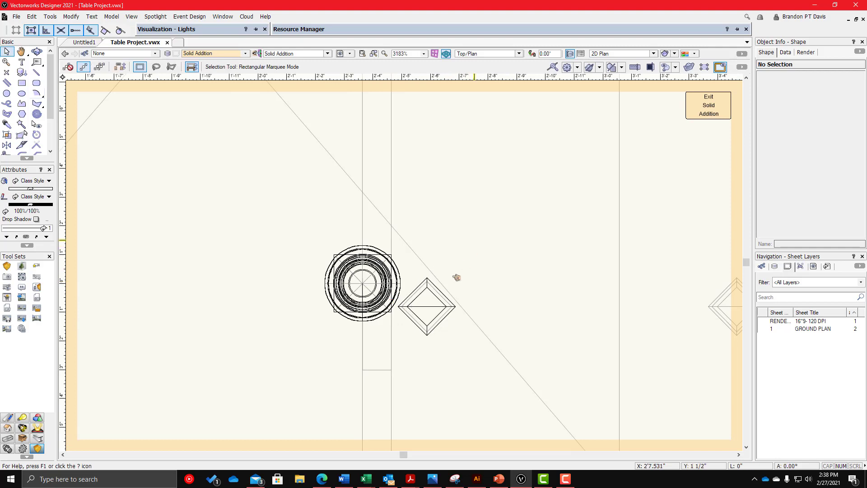
- Delete the pasted block halves beside the leg and exit the solid addition
left_click_drag(475, 239, 377, 356)
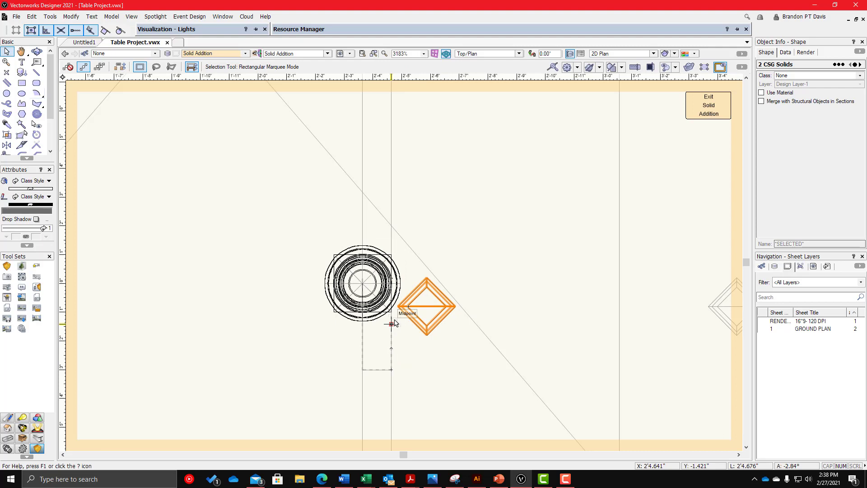
left_click(457, 290)
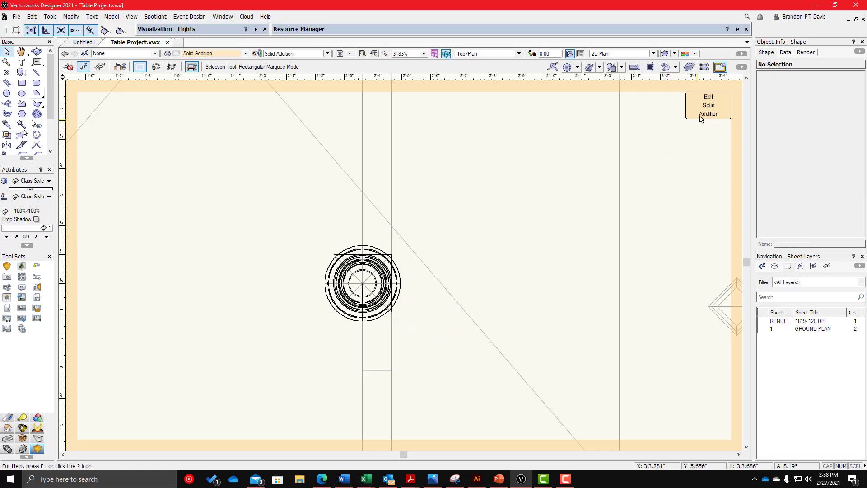
left_click(703, 111)
left_click(471, 258)
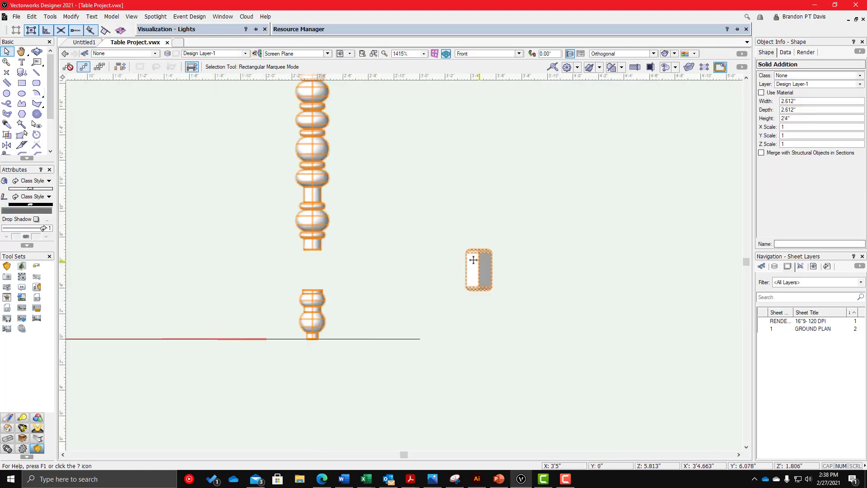
- In Top/Plan view, rotate both block halves 45° about their centre so the block's sides run horizontally and vertically
key("F5")
scroll(355, 247, "up", 4)
left_click_drag(405, 210, 535, 346)
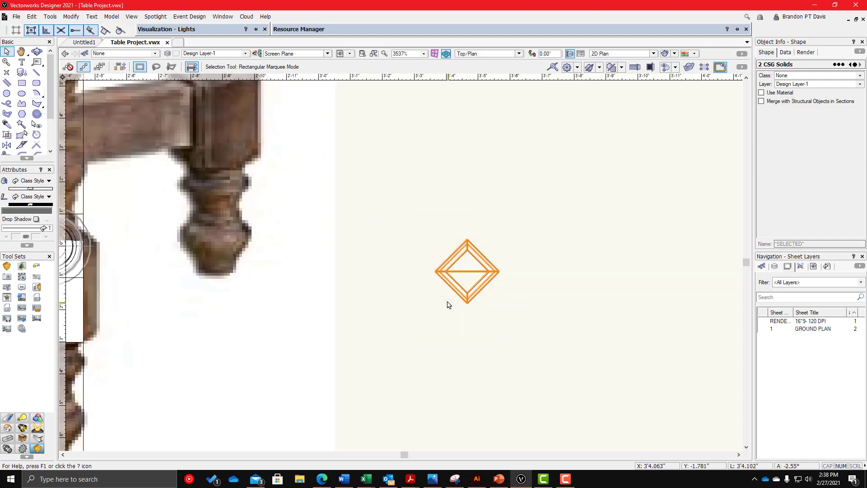
key("alt+=")
left_click(467, 271)
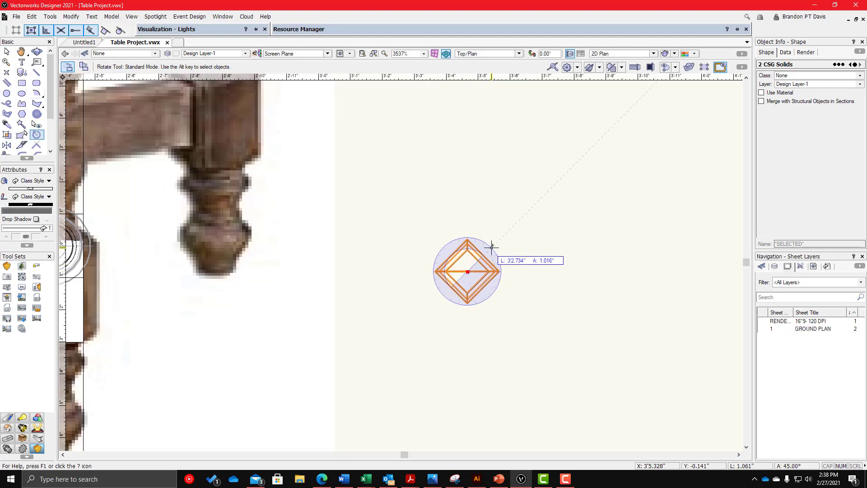
left_click(492, 245)
left_click(579, 271)
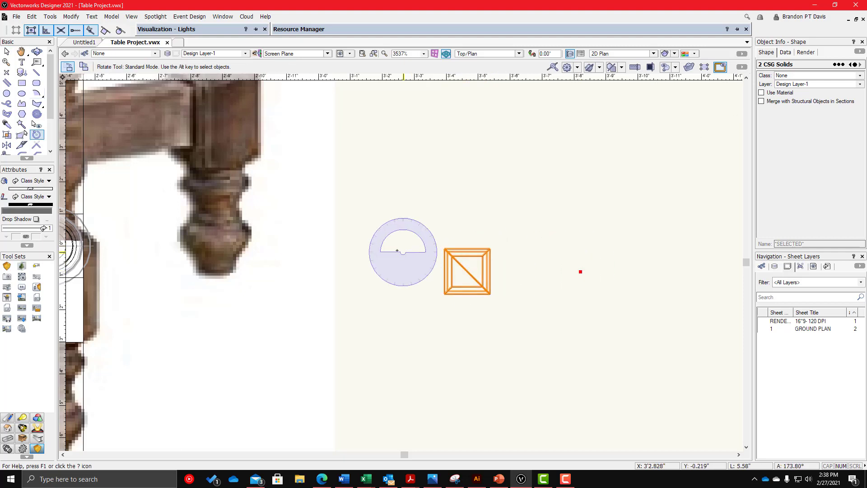
- Select one half of the rotated block to check its dimensions, and clear the selection
scroll(437, 252, "up", 2)
key("x")
key("x")
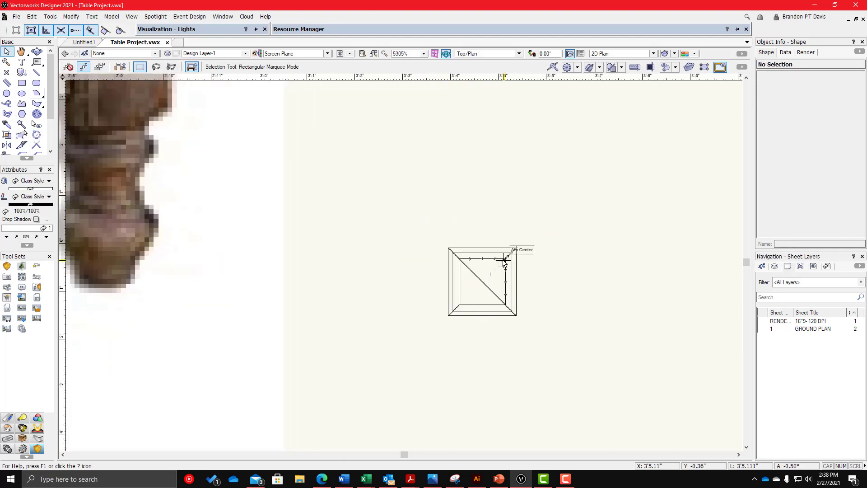
left_click(505, 258)
left_click(449, 260)
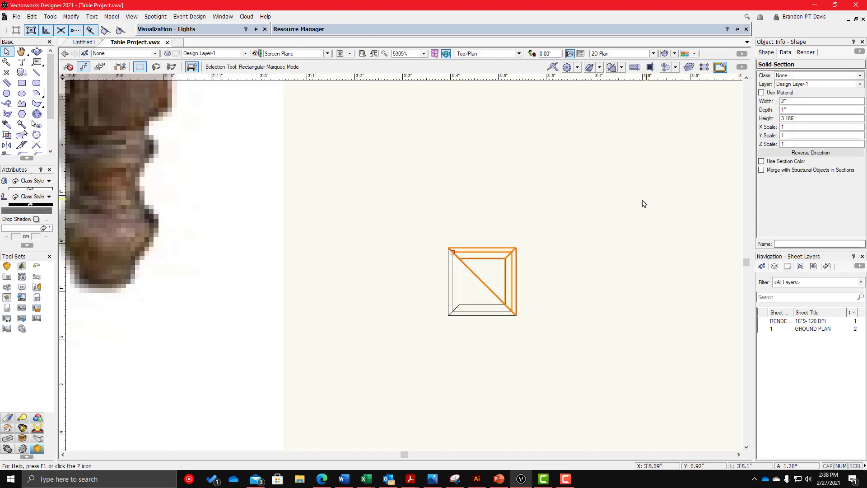
left_click(451, 347)
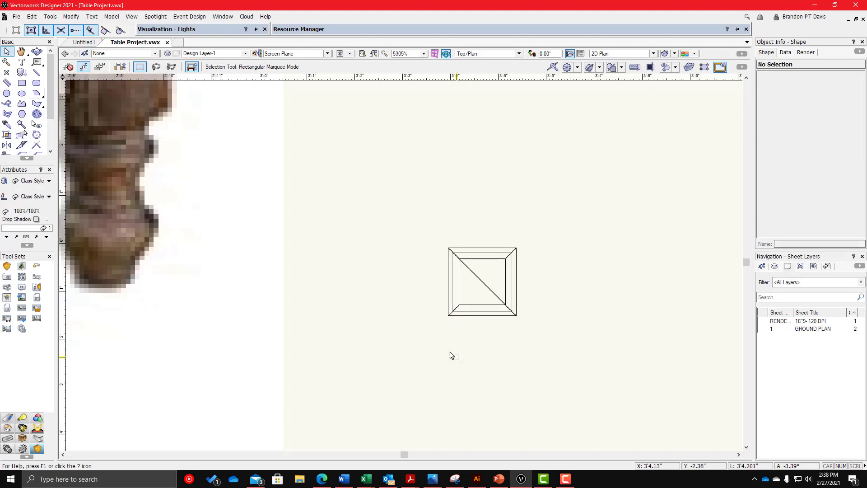
- Draw a horizontal reference line across the block between the midpoints of its two vertical sides
scroll(451, 350, "up", 3)
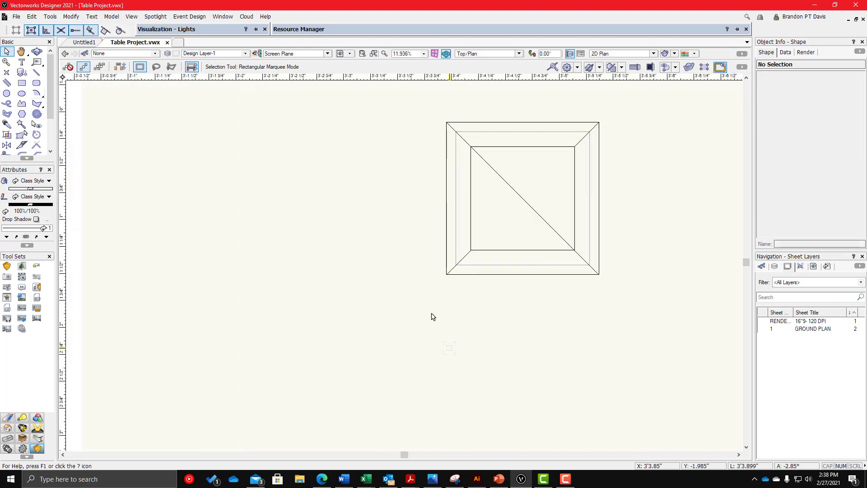
key("2")
left_click(447, 198)
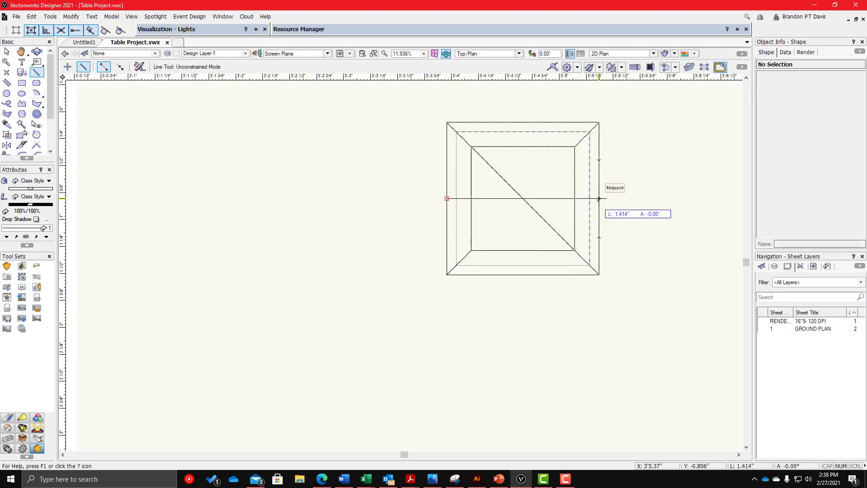
left_click(599, 198)
scroll(425, 242, "down", 1)
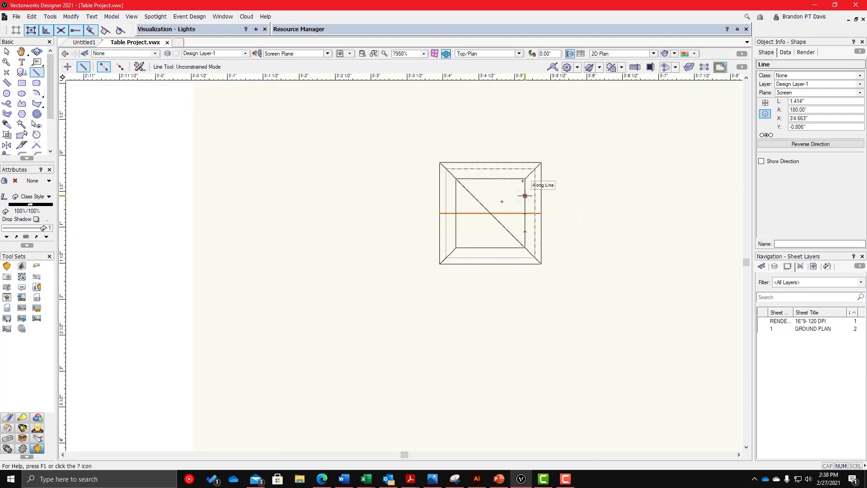
key("x")
- Select only the two block halves and scale them symmetrically by distance, using the block's width as current distance and 2" as new distance
scroll(385, 254, "down", 1)
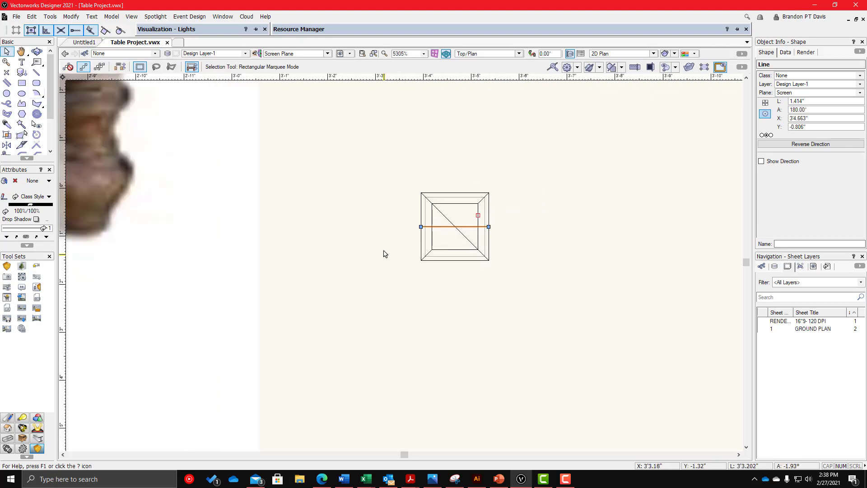
left_click_drag(380, 159, 491, 266)
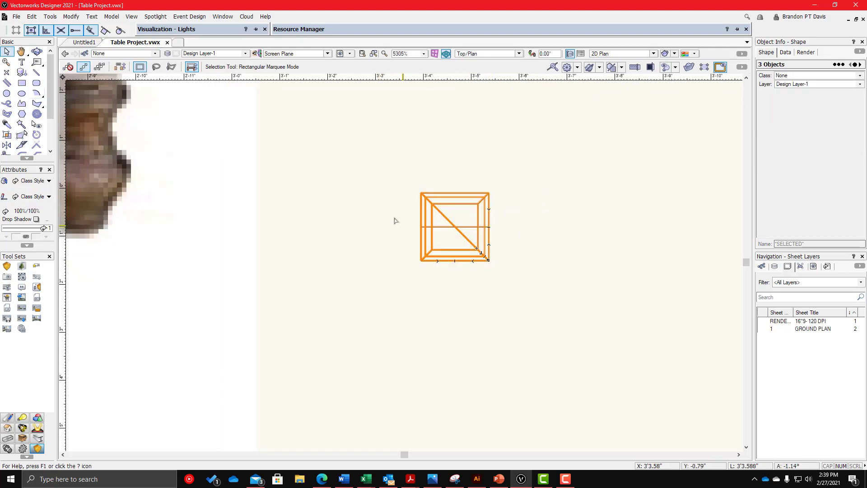
left_click_drag(387, 204, 516, 242, "shift")
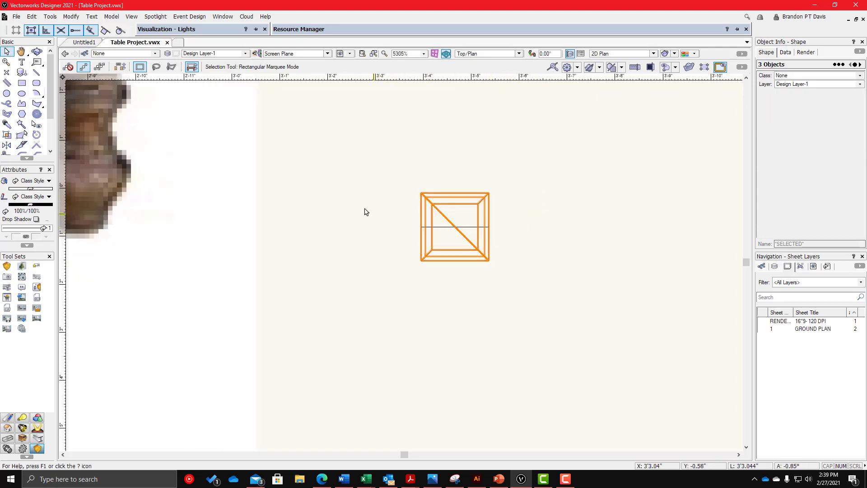
left_click(71, 16)
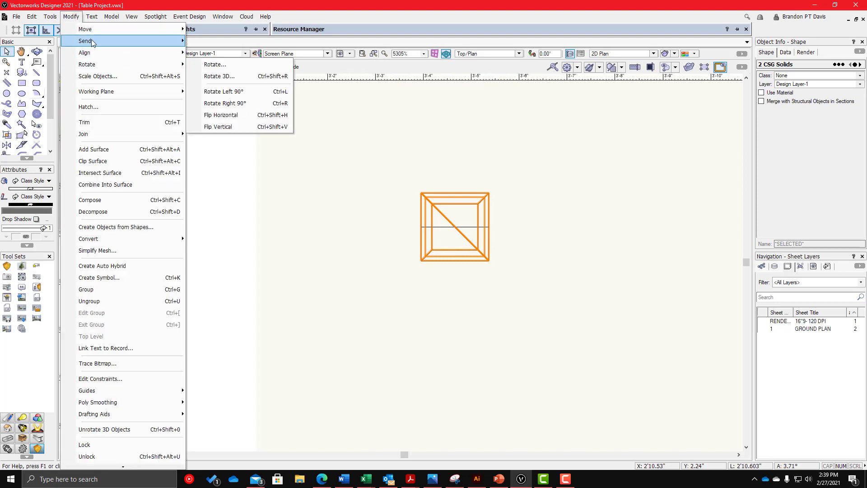
left_click(95, 75)
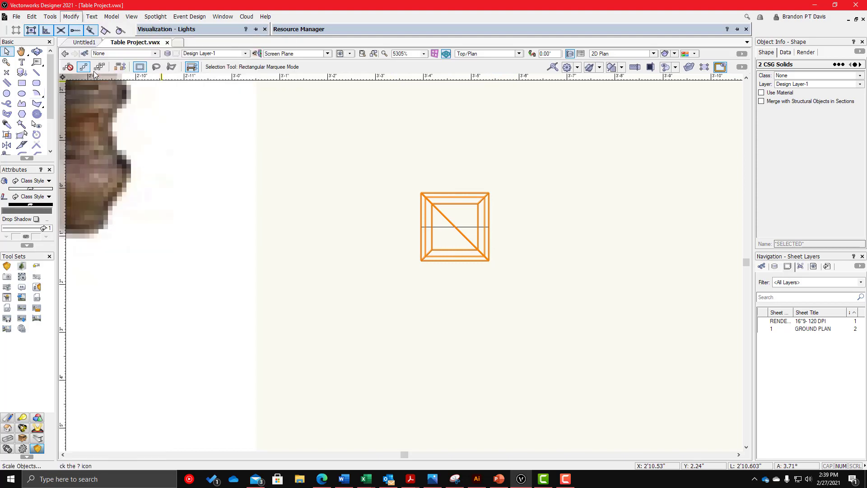
left_click(482, 200)
scroll(426, 219, "up", 1)
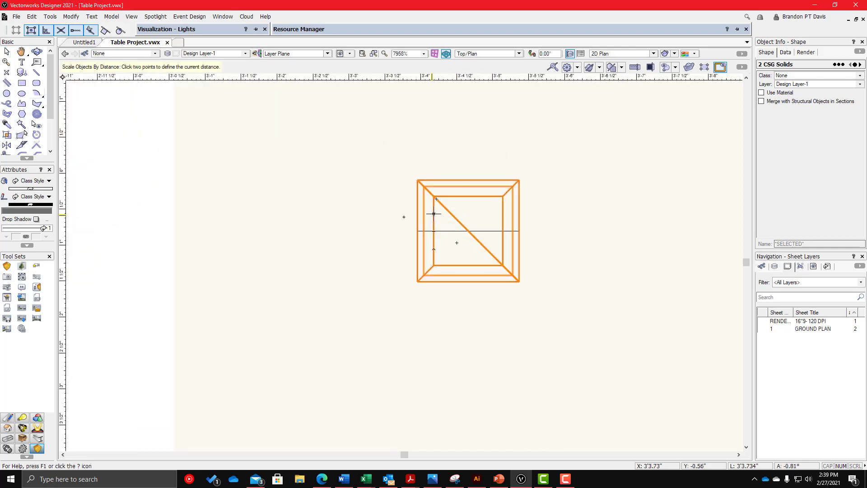
left_click(418, 221)
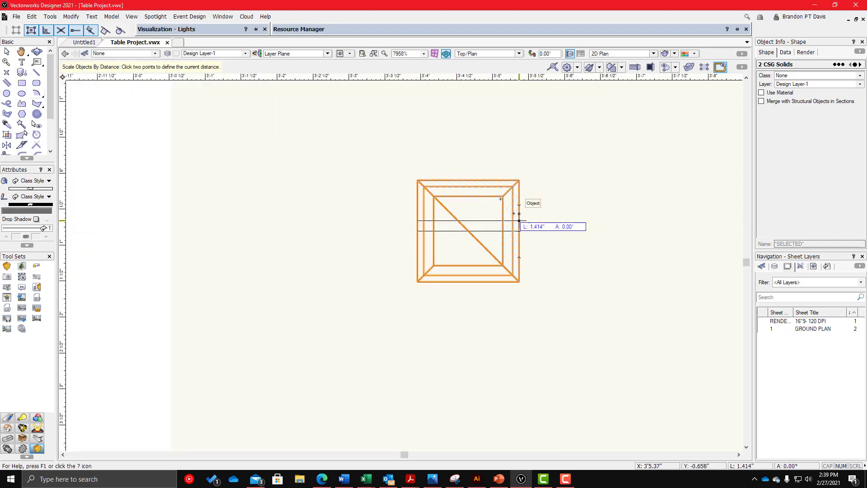
left_click(513, 221)
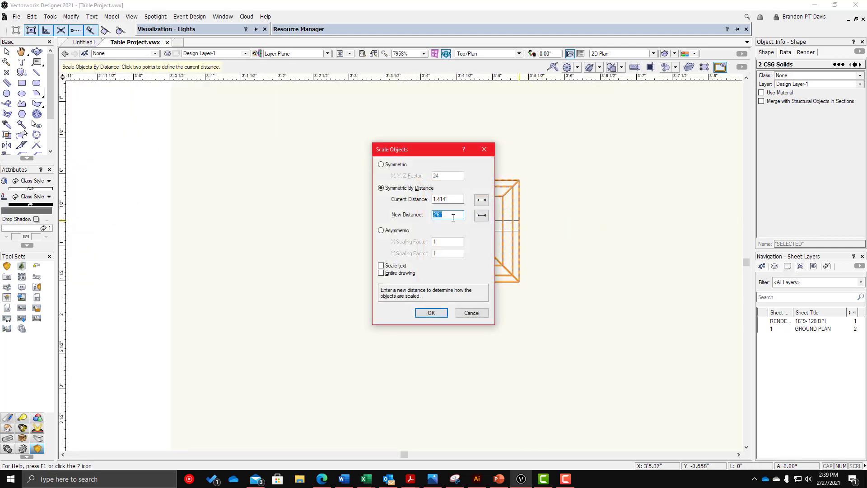
left_click(427, 312)
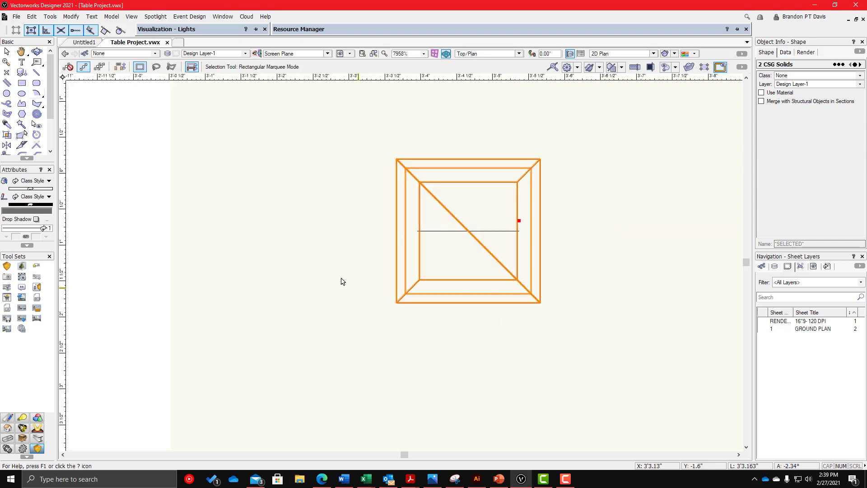
- Inspect the scaled block in a 3D view, return to Top/Plan, and copy both halves
scroll(338, 274, "down", 1)
middle_click_drag(401, 307, 397, 213, "ctrl")
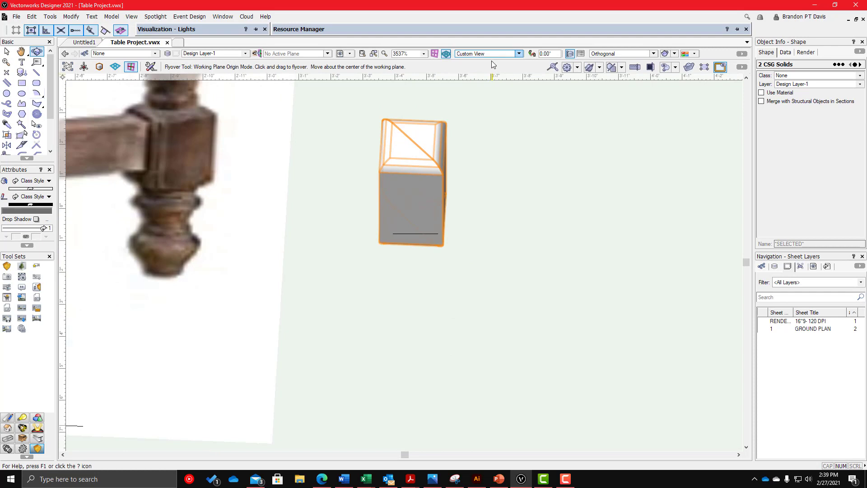
key("5")
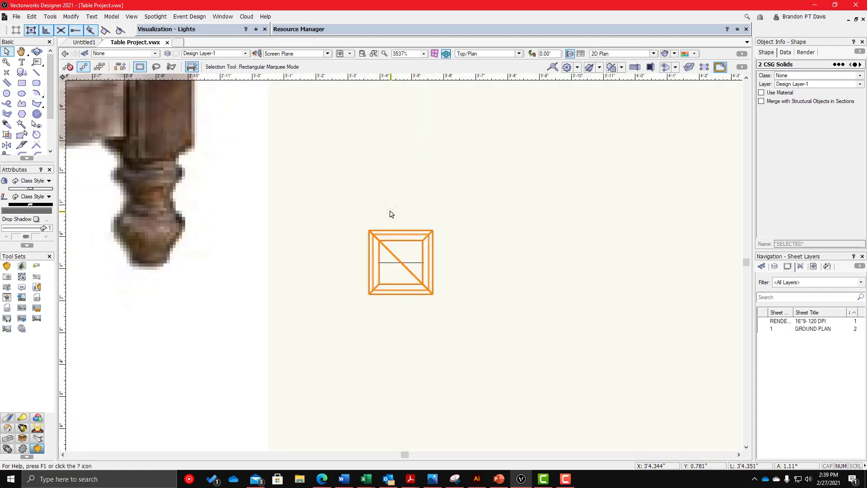
left_click(455, 191)
- Open the turned leg's solid addition with Edit solid and switch to the Top/Plan view
scroll(497, 209, "down", 4)
scroll(352, 213, "up", 3)
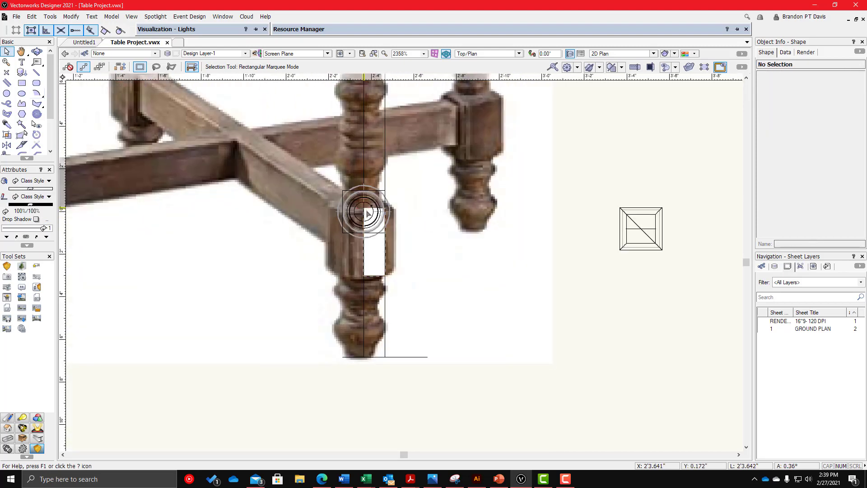
middle_click_drag(367, 212, 346, 173, "ctrl")
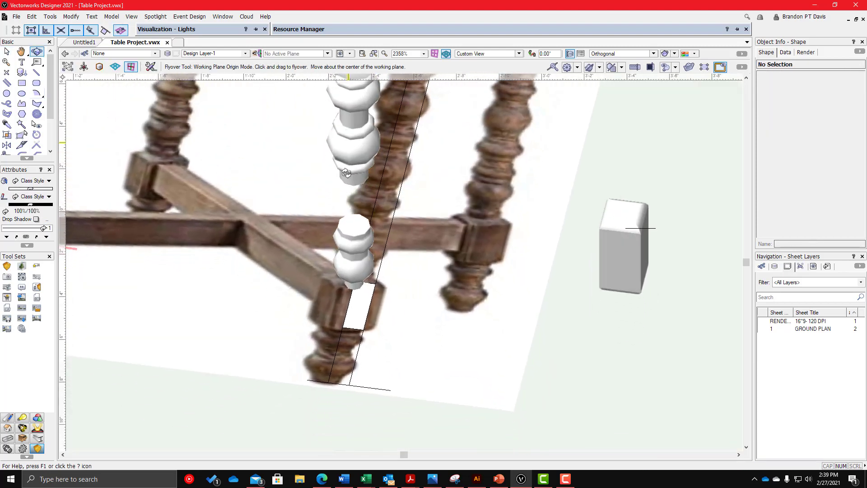
double_click(355, 230)
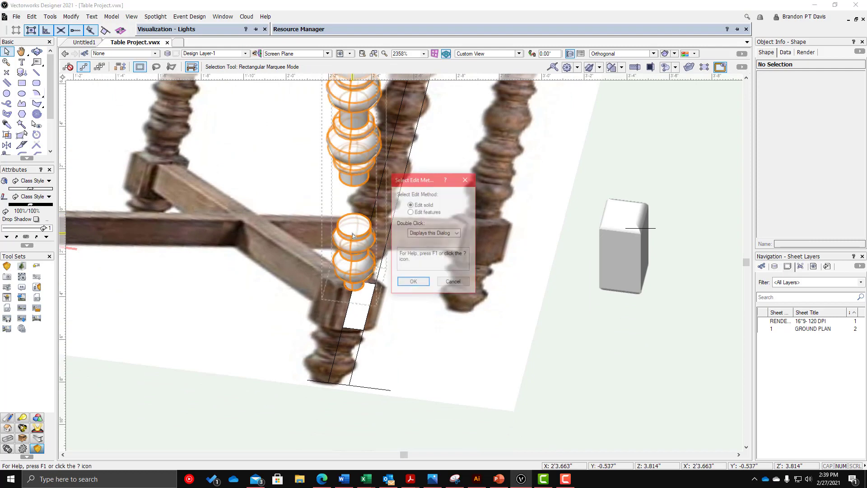
left_click(413, 282)
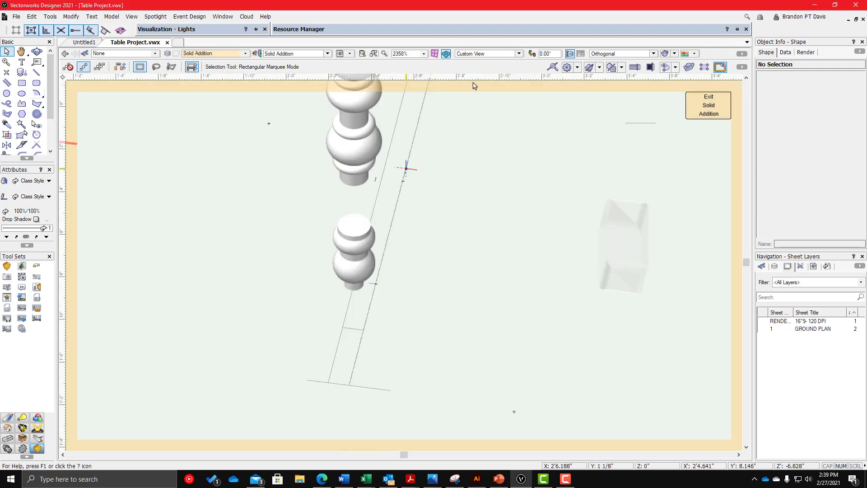
left_click(487, 53)
left_click(476, 64)
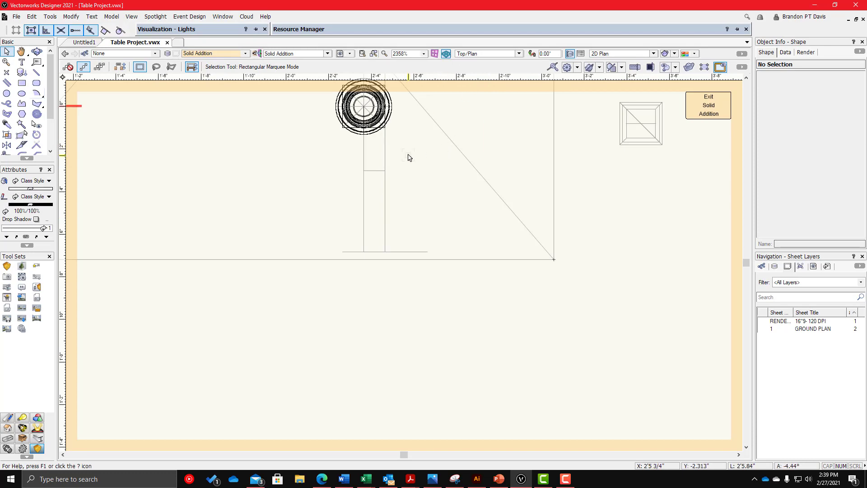
- Paste the scaled block halves into the solid addition and centre them on the leg's axis
key("ctrl+v")
scroll(483, 197, "down", 1)
left_click_drag(457, 136, 482, 210)
scroll(361, 102, "up", 2)
scroll(415, 146, "up", 1)
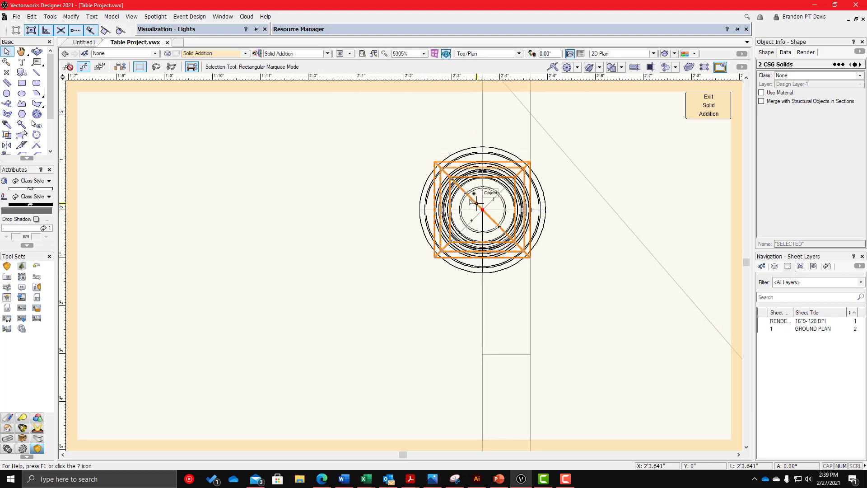
- In the Front view, move the block halves down so their bottom midpoint rests on top of the leg's lower turned section
left_click(479, 54)
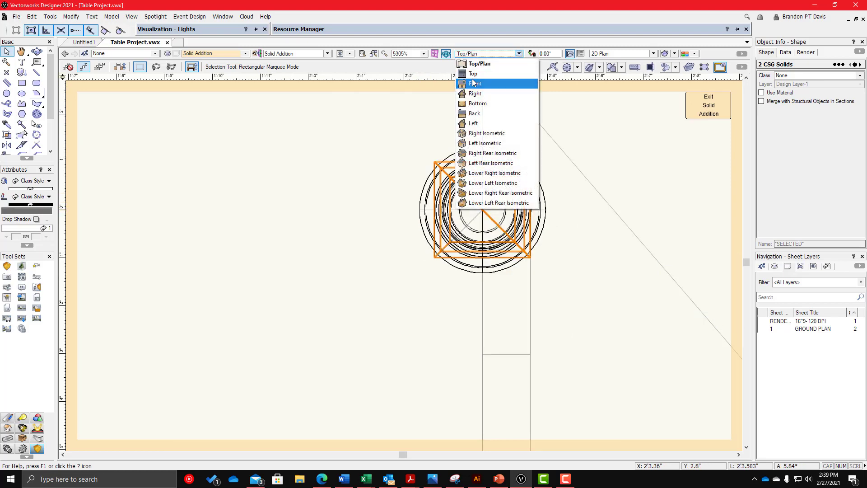
left_click(472, 84)
scroll(423, 193, "up", 2)
scroll(495, 203, "down", 1)
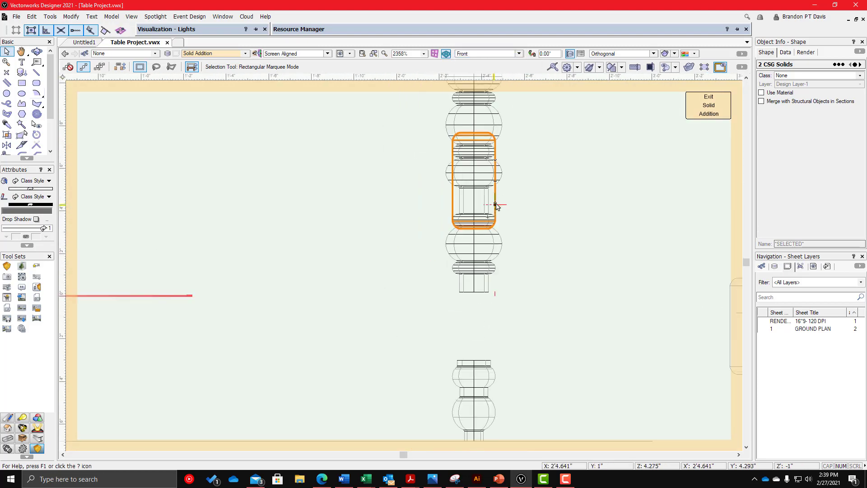
left_click_drag(496, 199, 525, 248, "shift")
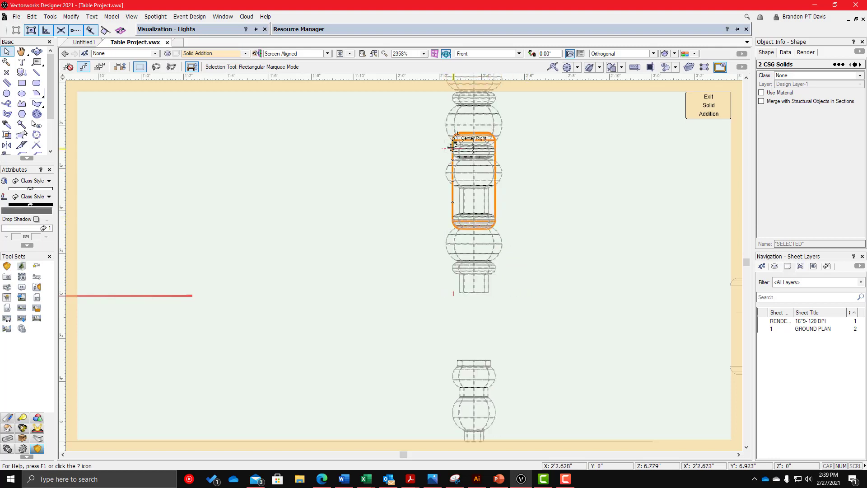
left_click_drag(454, 148, 453, 270)
scroll(483, 325, "up", 2)
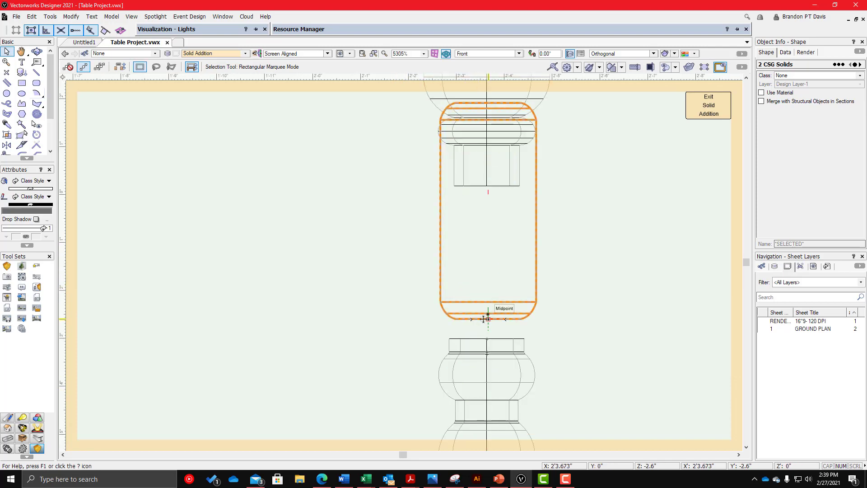
left_click_drag(488, 318, 484, 339)
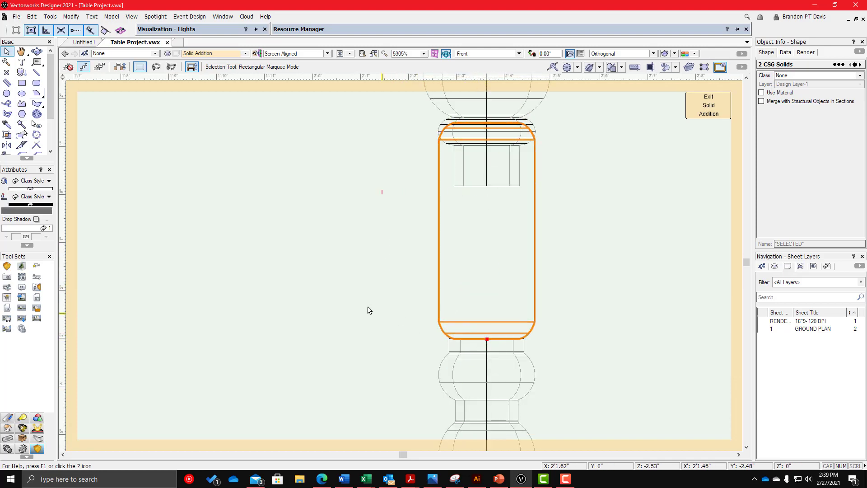
- Select one pasted block half and examine its dimensions and scale factors against the gap in the leg
scroll(367, 305, "down", 1)
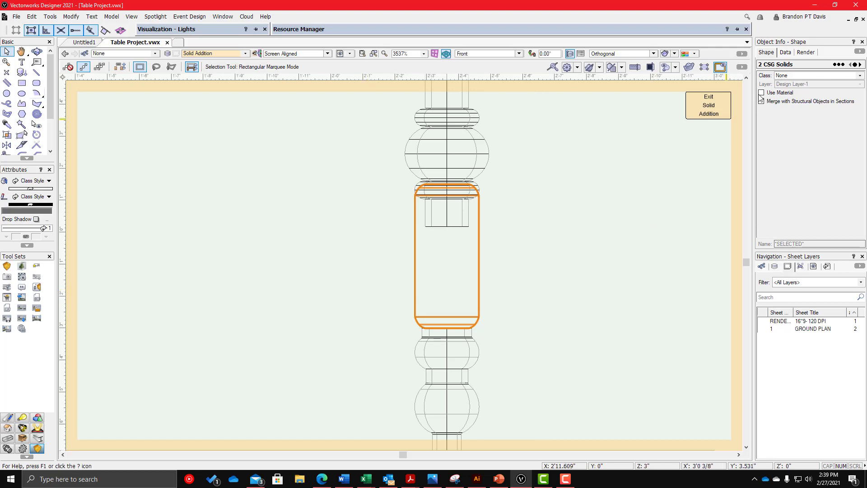
left_click(785, 54)
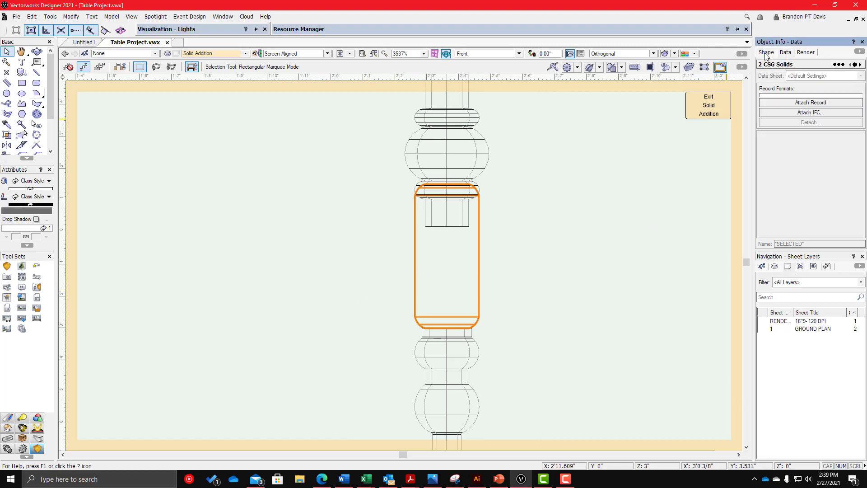
left_click(765, 54)
left_click(515, 228)
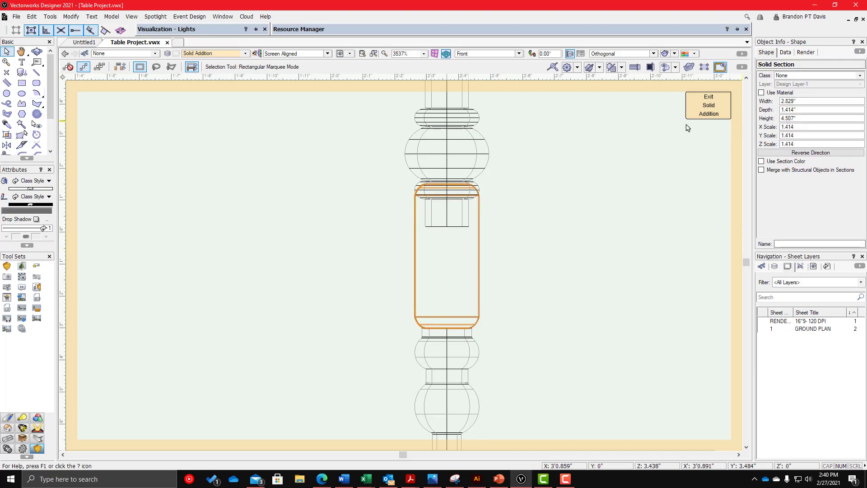
scroll(439, 222, "up", 1)
scroll(537, 177, "down", 1)
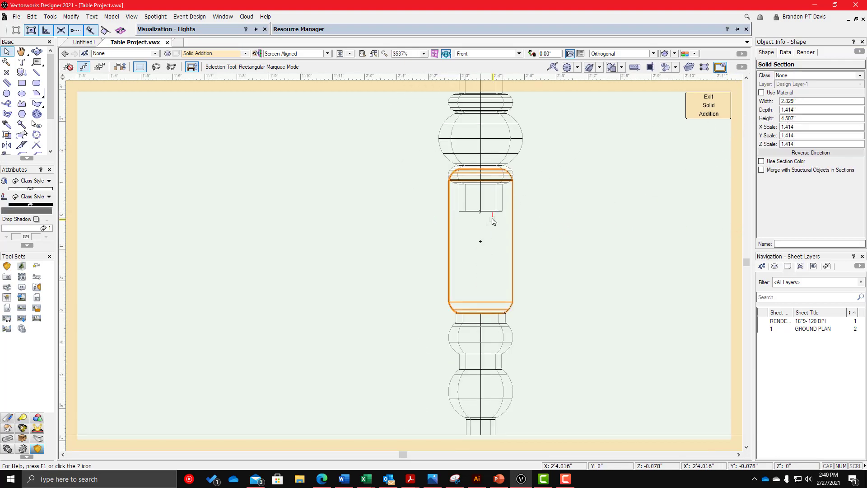
- Measure the height of the gap in the leg with a line and set one block half's height to 3.186"
key("2")
left_click(480, 312)
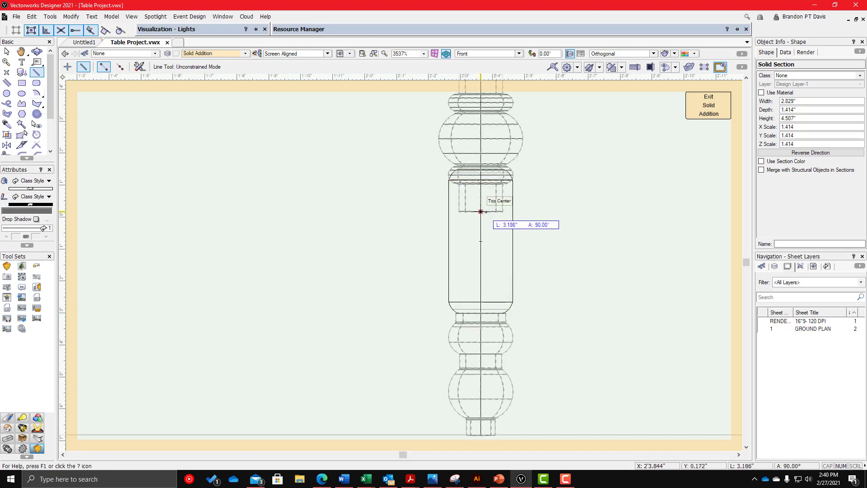
left_click(480, 211)
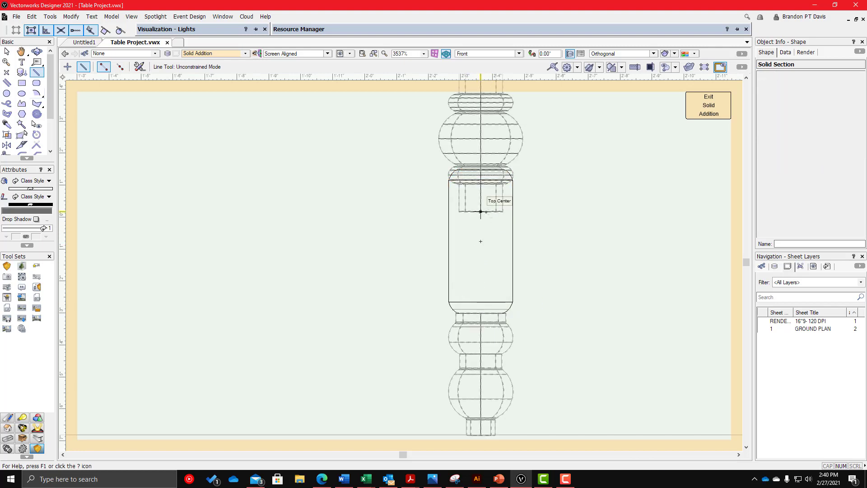
key("x")
left_click(514, 207)
left_click(779, 118)
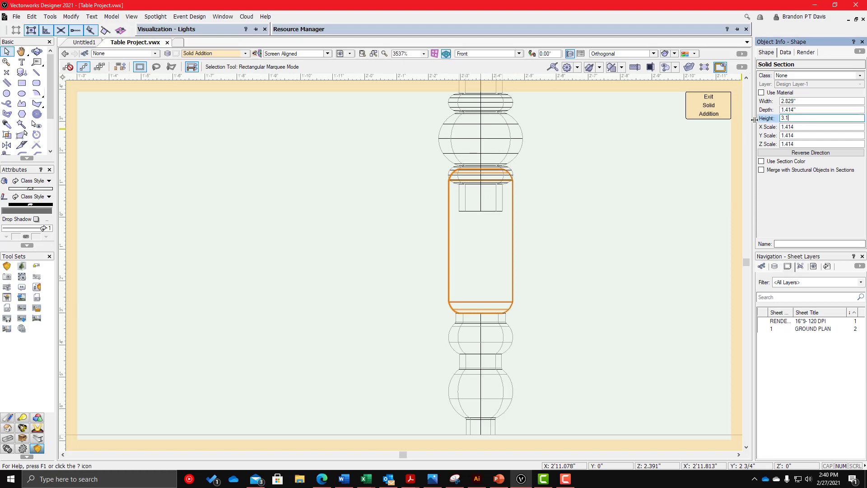
type("3.186")
key("Return")
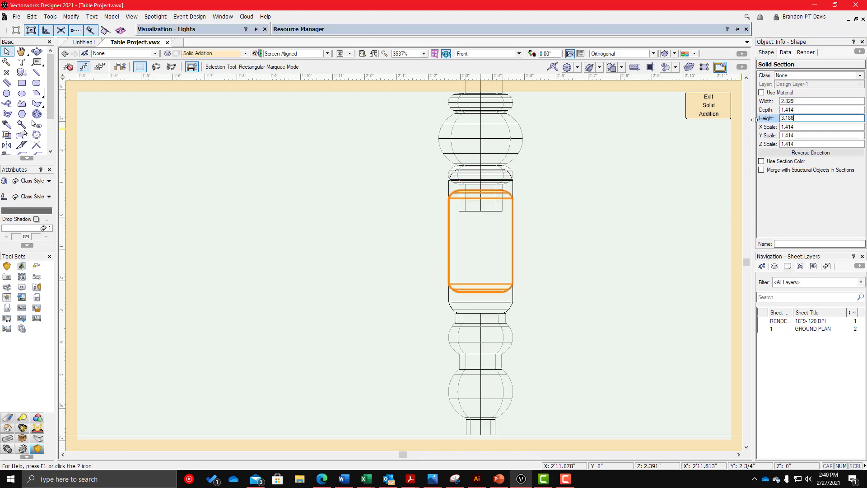
- Move the taller block half aside and seat the shortened half's bottom midpoint on the leg's lower turned section
scroll(488, 353, "up", 2)
scroll(563, 241, "down", 2)
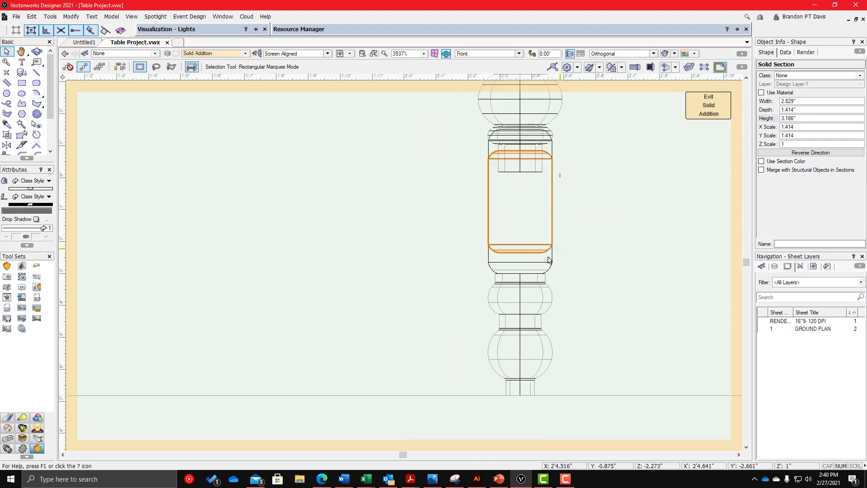
left_click_drag(550, 250, 498, 271)
scroll(561, 259, "up", 1)
left_click(517, 258)
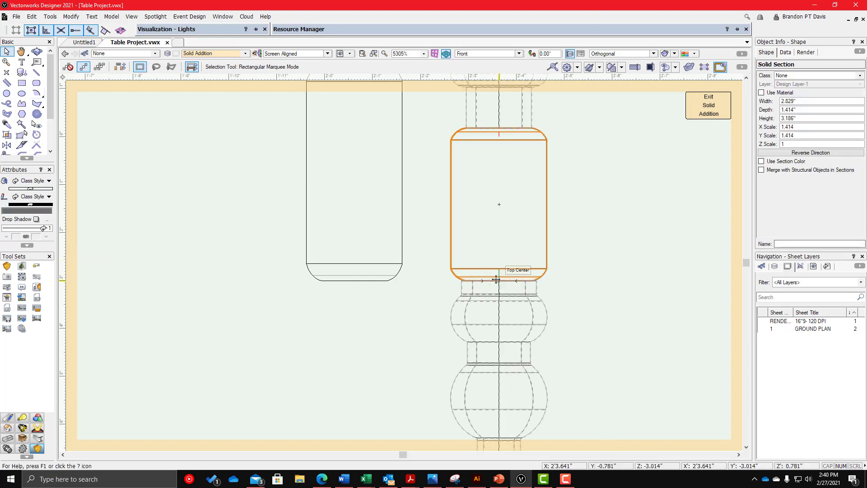
scroll(567, 236, "down", 2)
left_click(568, 237)
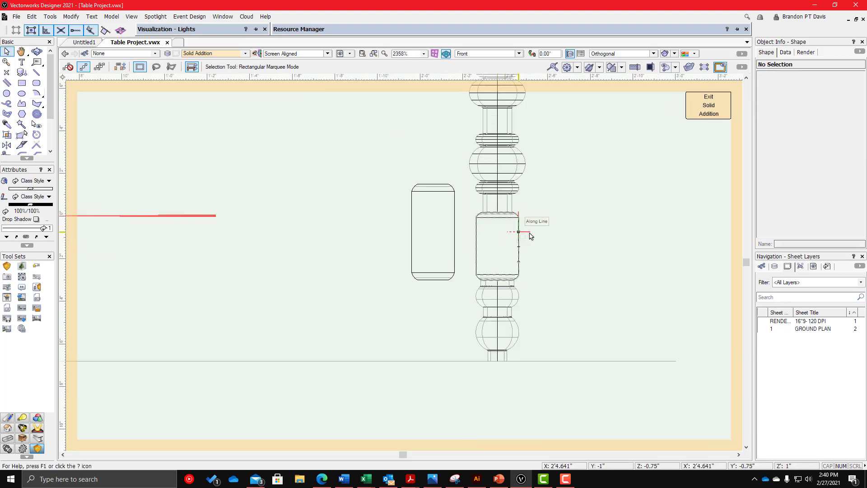
- Delete the taller block half standing beside the leg
left_click(453, 216)
mouse_move(405, 226)
middle_mouse_down("shift")
mouse_move(513, 240)
mouse_move(449, 270)
mouse_move(413, 215)
middle_mouse_up("shift")
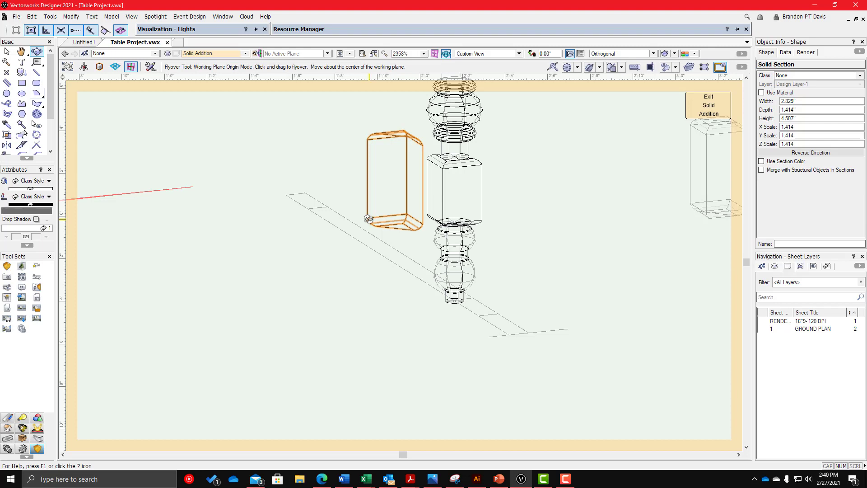
key("Delete")
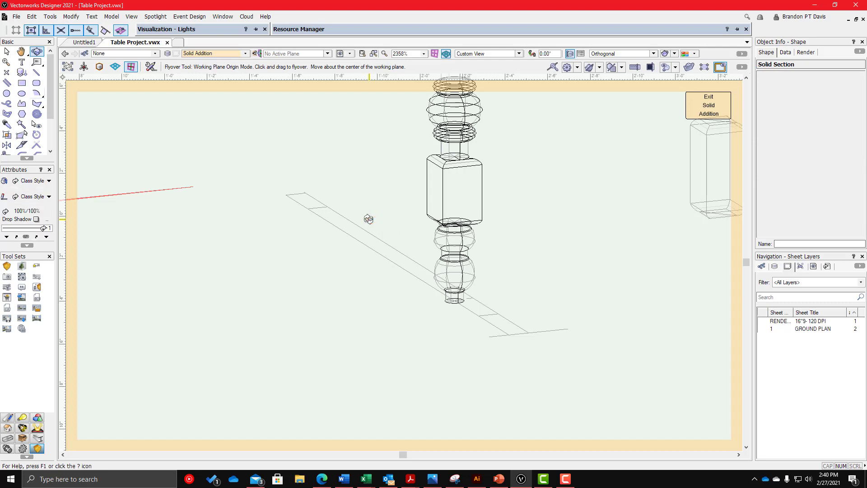
key("x")
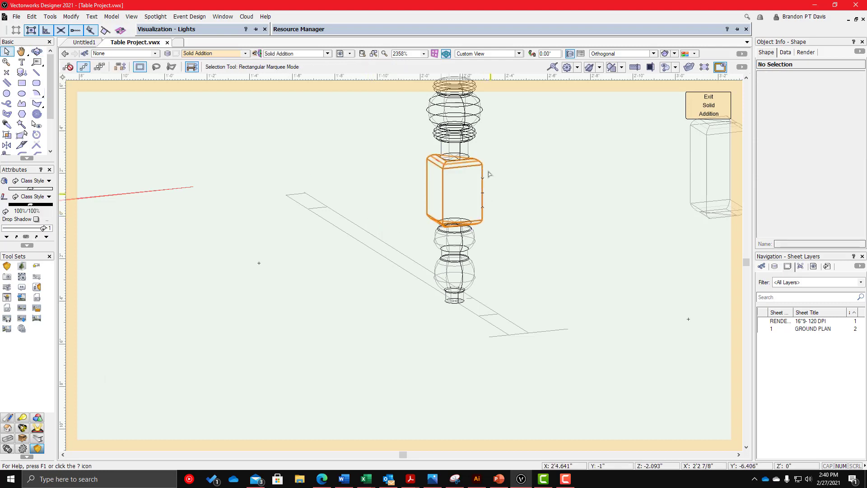
- In the Front view, copy the shortened block half up to the square block at the leg's top, aligning their bottom edges
left_click(488, 54)
left_click(482, 85)
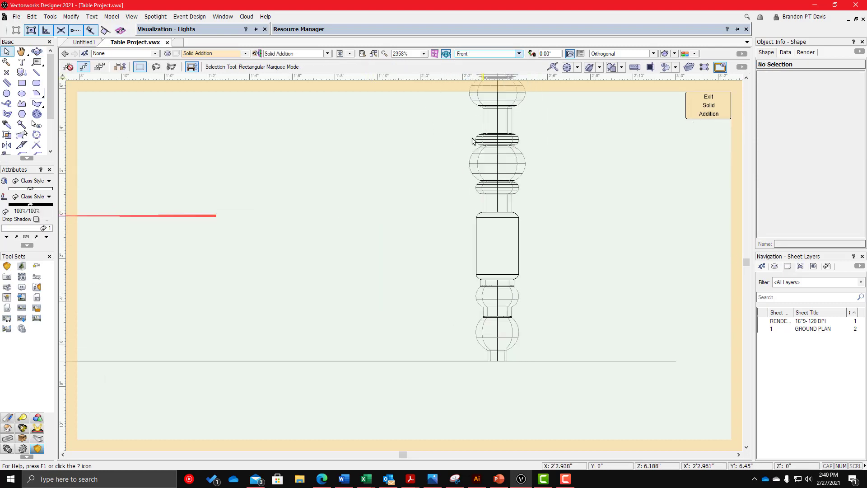
scroll(495, 248, "up", 1)
scroll(543, 303, "down", 5)
left_click_drag(522, 285, 539, 308)
scroll(504, 156, "up", 3)
scroll(586, 305, "up", 3)
left_click(642, 291)
scroll(511, 298, "up", 1)
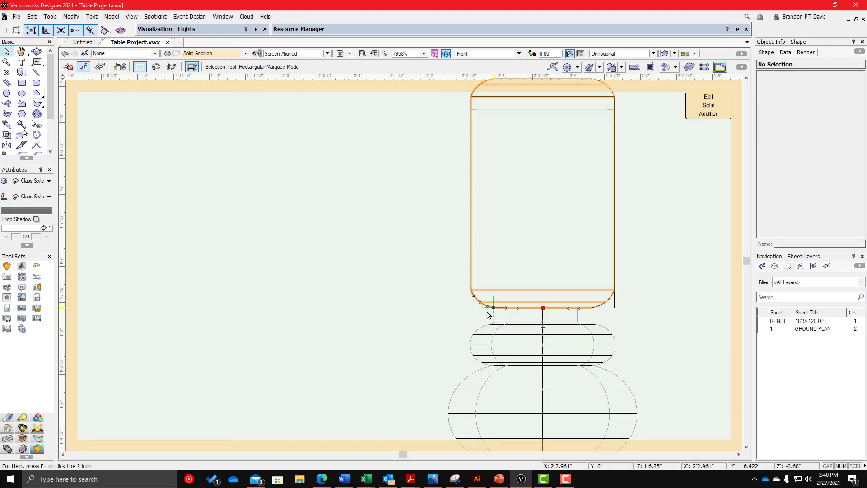
scroll(496, 302, "down", 1)
- Set the upper block half's height to 2.75" and move its bottom midpoint onto the square block's base
left_click(527, 190)
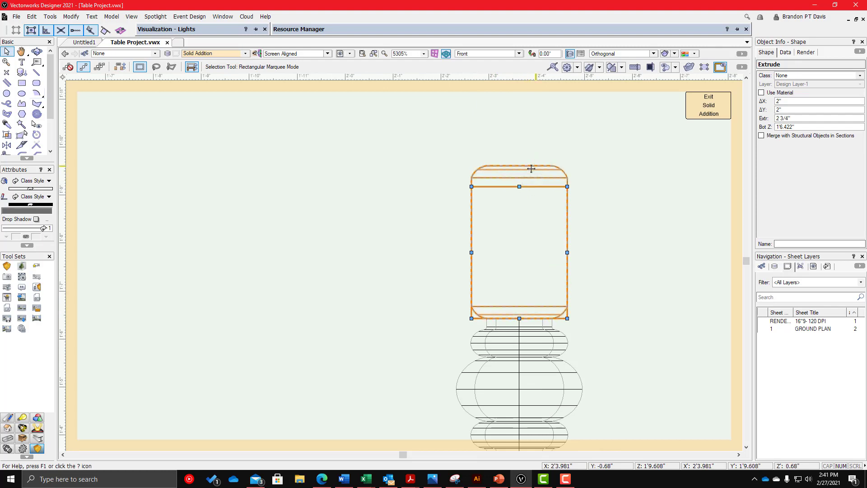
left_click(532, 170)
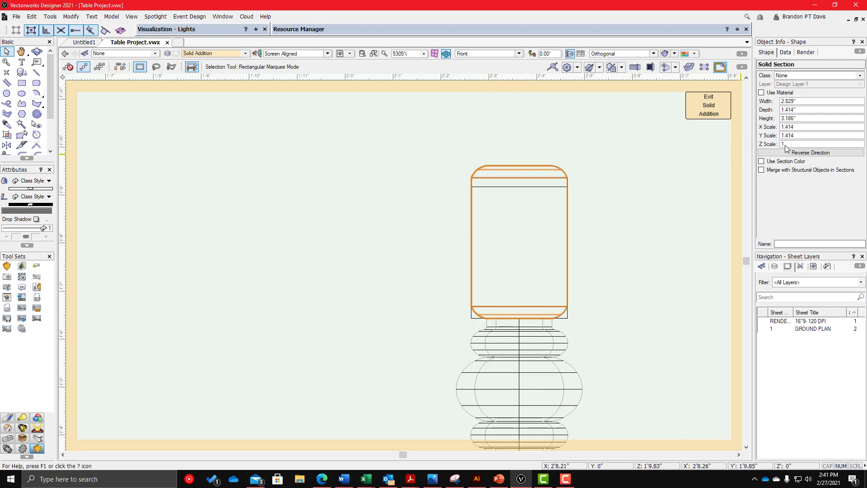
left_click(800, 119)
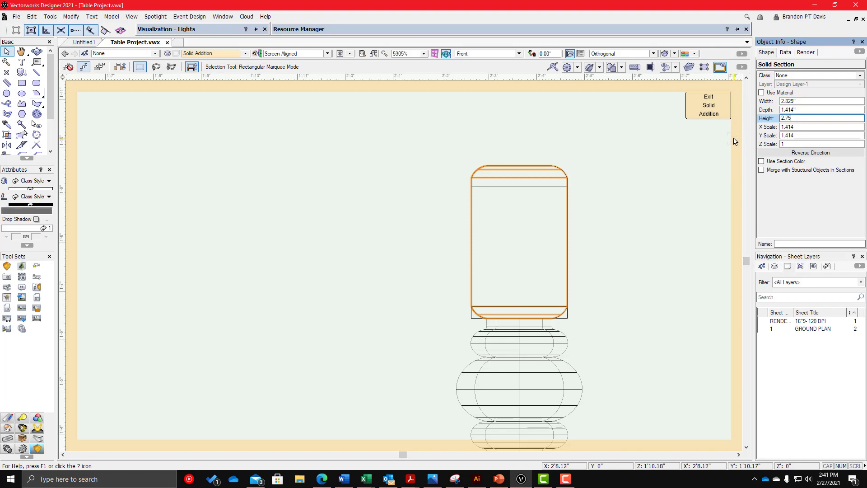
key("Return")
left_click(534, 288)
scroll(486, 299, "up", 1)
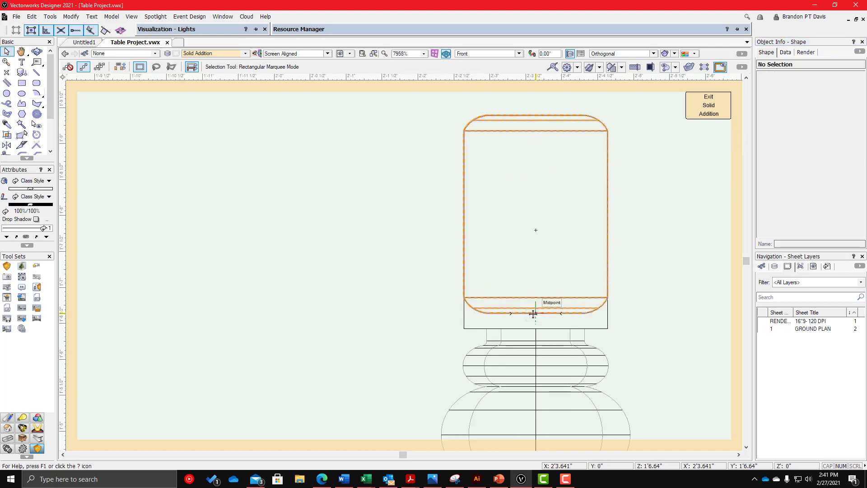
left_click_drag(533, 313, 534, 328)
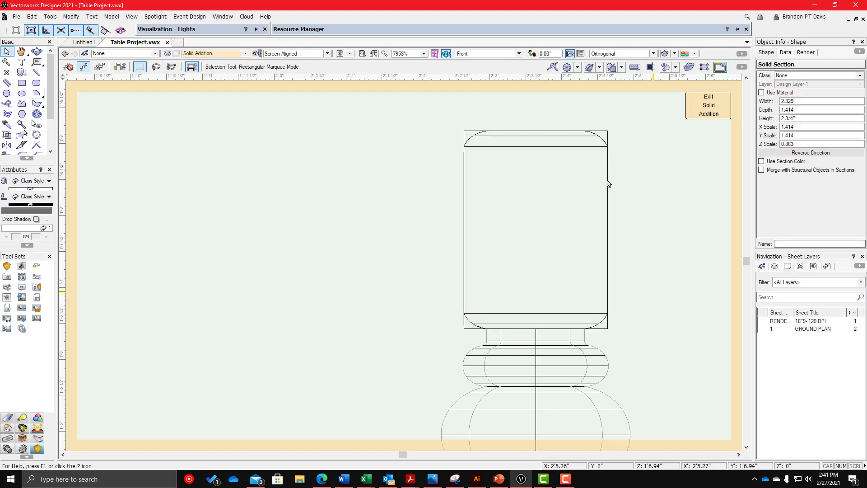
- Delete the plain square block behind the rounded half at the leg's top
left_click(618, 143)
left_click(607, 135)
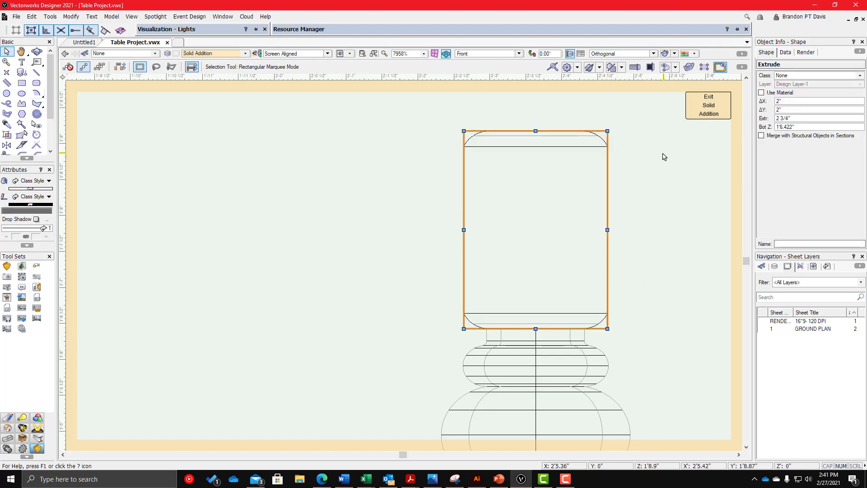
left_click(655, 176)
scroll(573, 188, "down", 1)
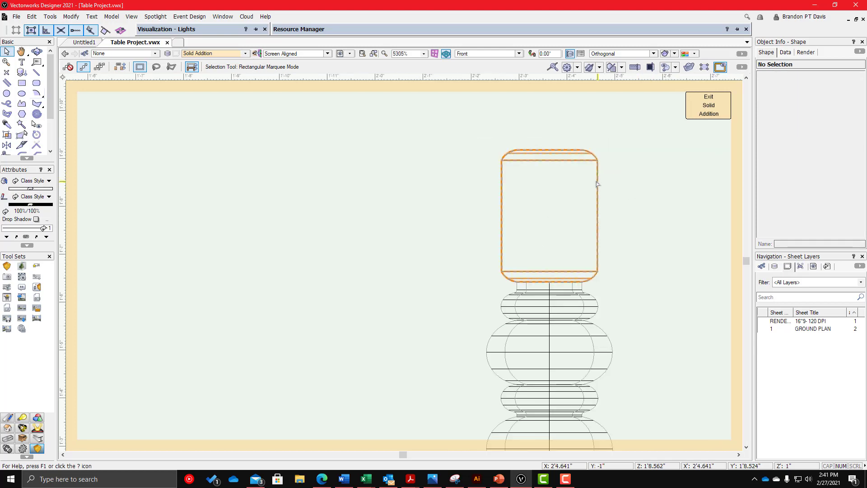
- Select the upper and lower block halves and mirror duplicates of them across their diagonal in the Top/Plan view
left_click(582, 166)
scroll(580, 168, "down", 5)
scroll(568, 311, "up", 3)
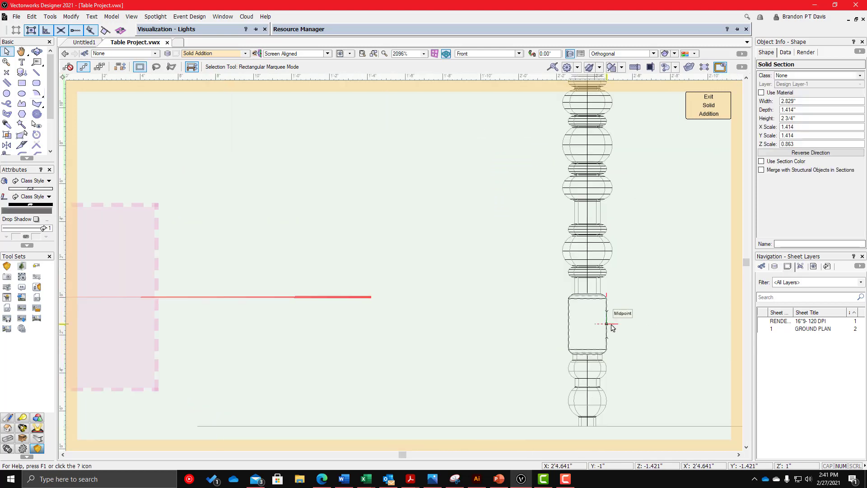
left_click(505, 54)
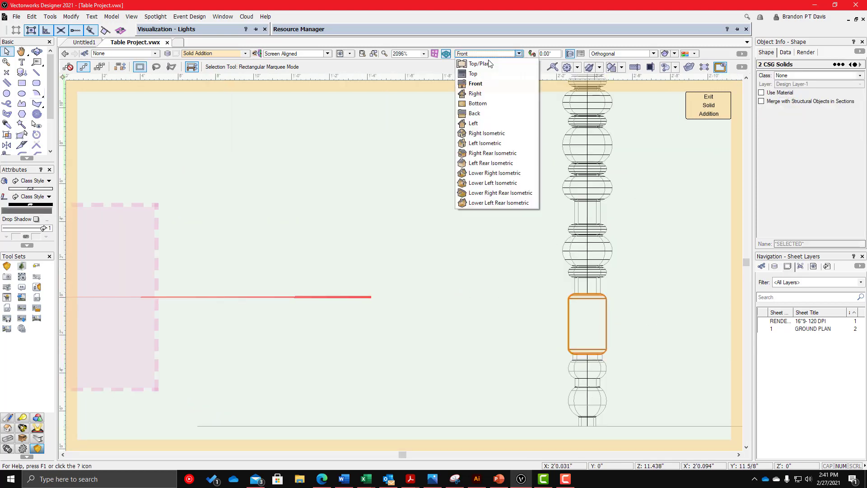
left_click(486, 64)
scroll(638, 310, "up", 3)
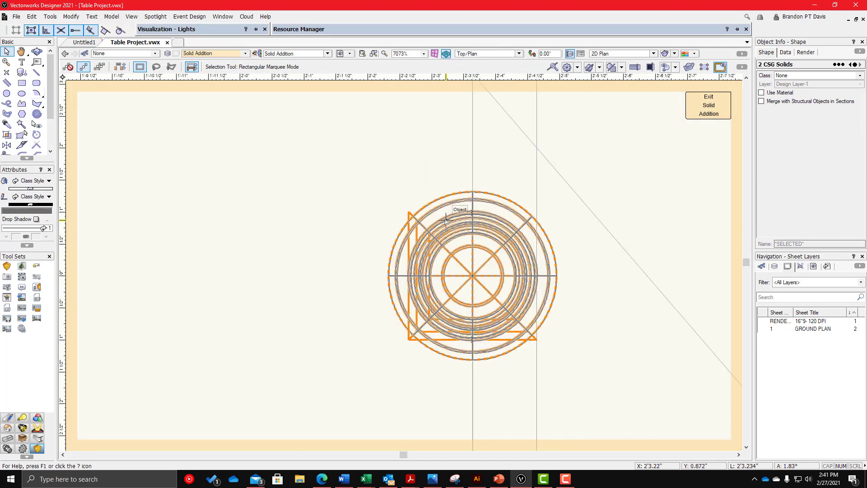
left_click(409, 212)
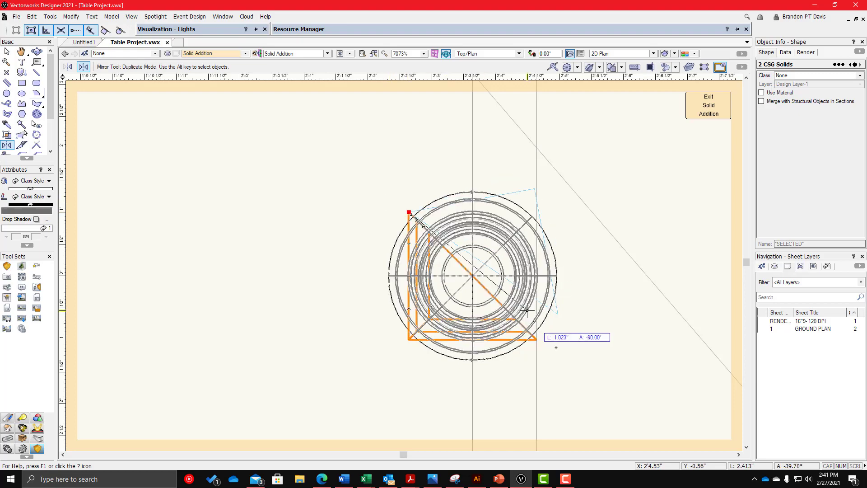
left_click(536, 339)
- Check the mirrored block halves in 3D and exit the leg's solid addition
scroll(556, 286, "down", 1)
middle_click_drag(584, 349, 489, 262, "ctrl")
scroll(489, 260, "down", 4)
scroll(477, 248, "up", 1)
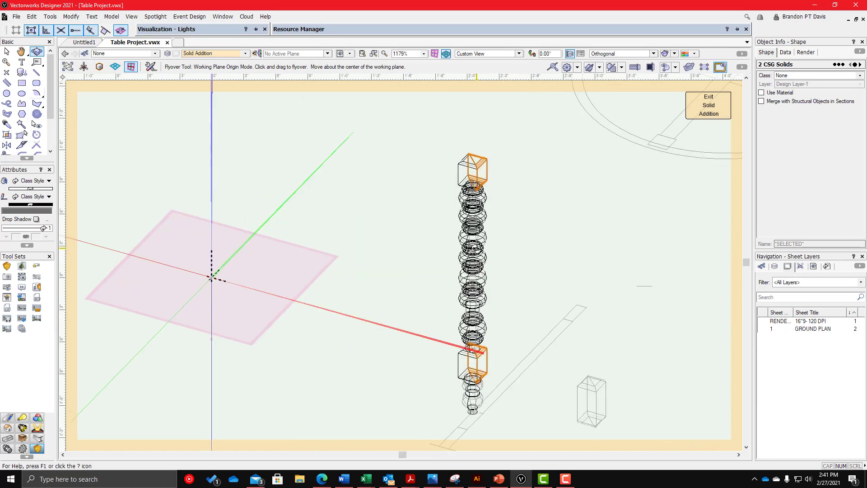
scroll(478, 379, "up", 3)
scroll(478, 379, "up", 1)
scroll(546, 194, "down", 2)
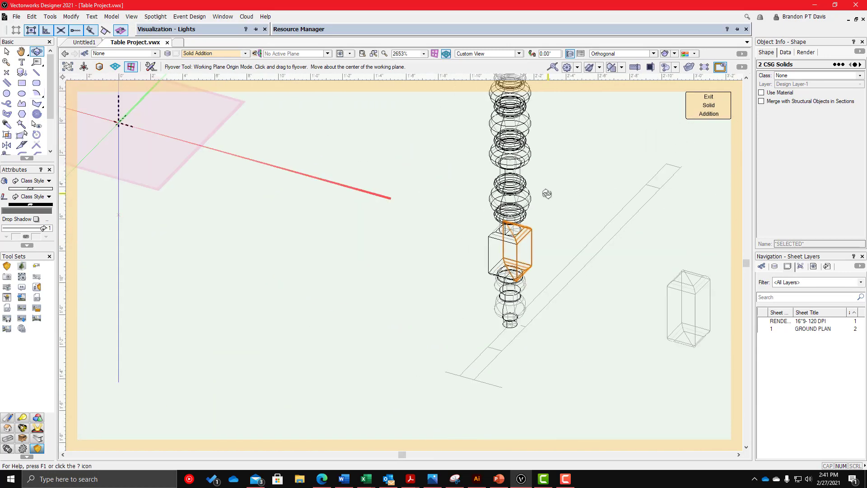
scroll(519, 268, "up", 1)
left_click(381, 243, "ctrl")
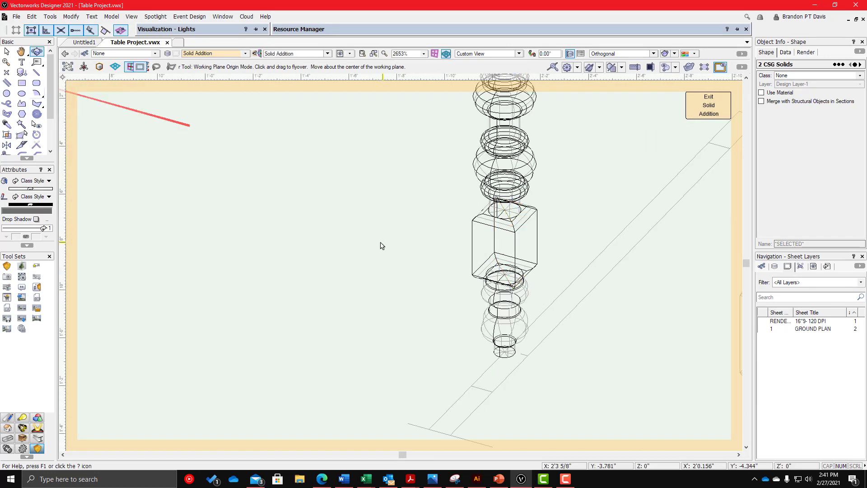
left_click(701, 104)
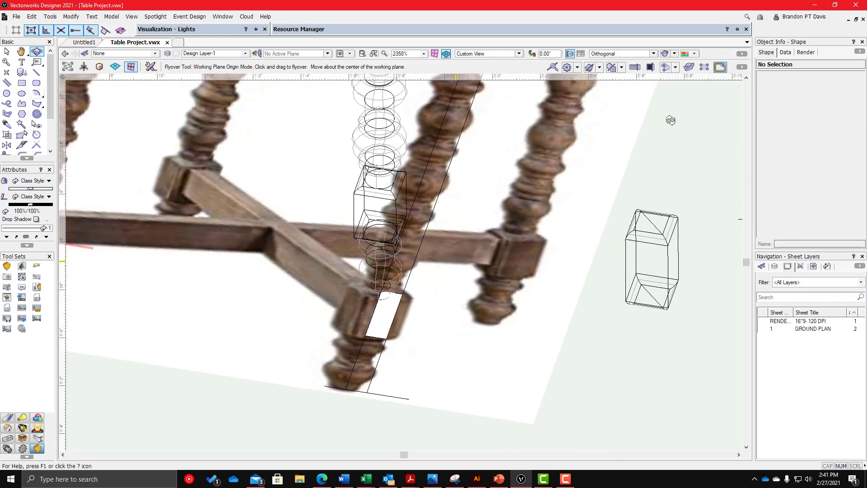
- Examine the leg and its rounded blocks in a shaded 3D view
key("ctrl+5")
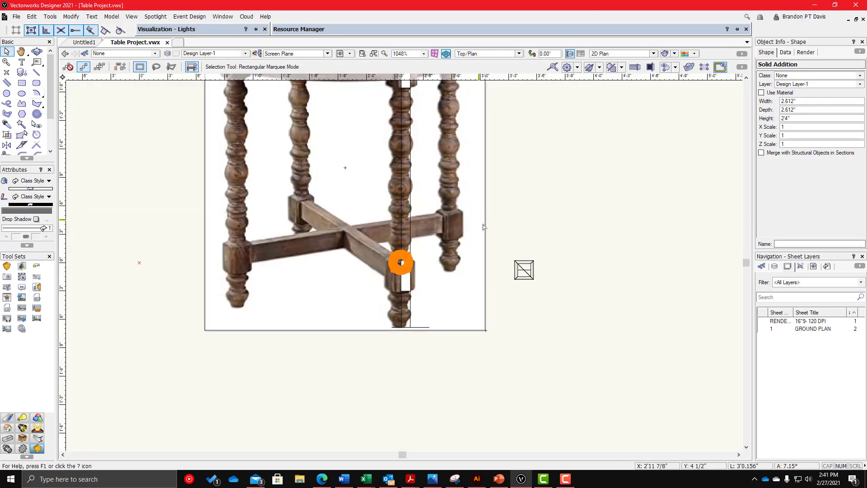
middle_click_drag(426, 270, 396, 157, "ctrl")
left_click_drag(395, 157, 423, 82)
scroll(400, 212, "up", 3)
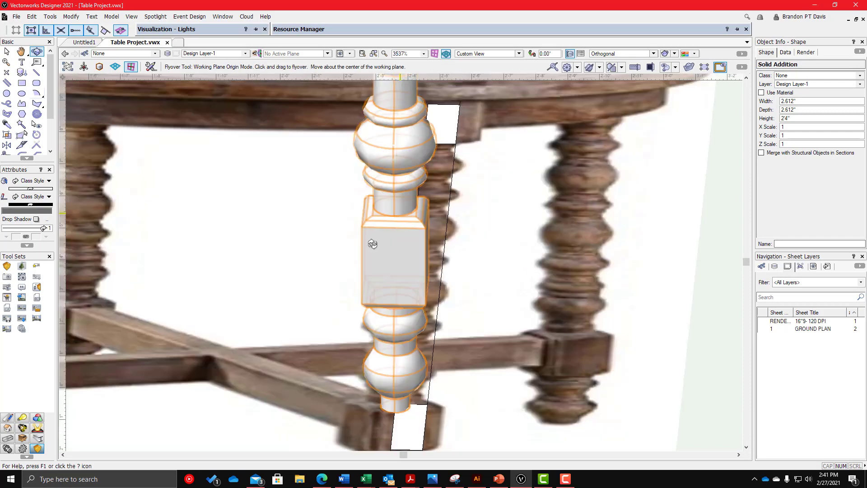
left_click_drag(373, 243, 398, 207)
scroll(398, 207, "down", 2)
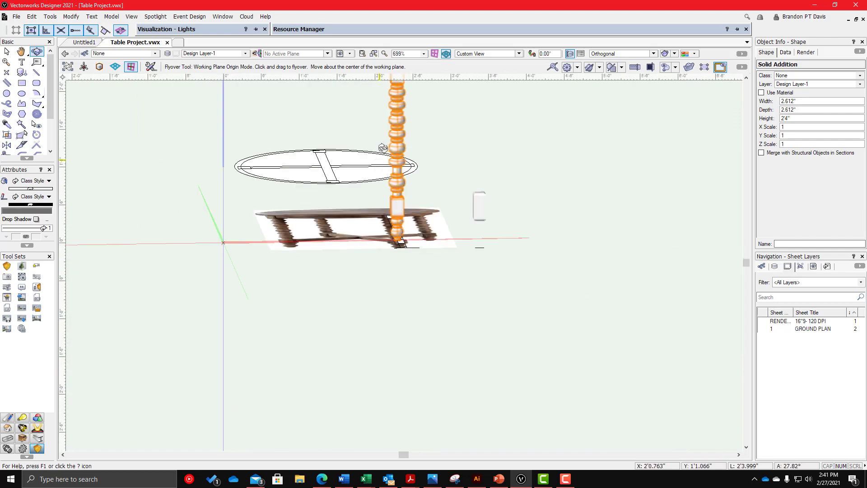
- In the Top/Plan view, move the leg off the reference photo to beside the table's circular plan
key("x")
key("ctrl+5")
scroll(408, 267, "up", 3)
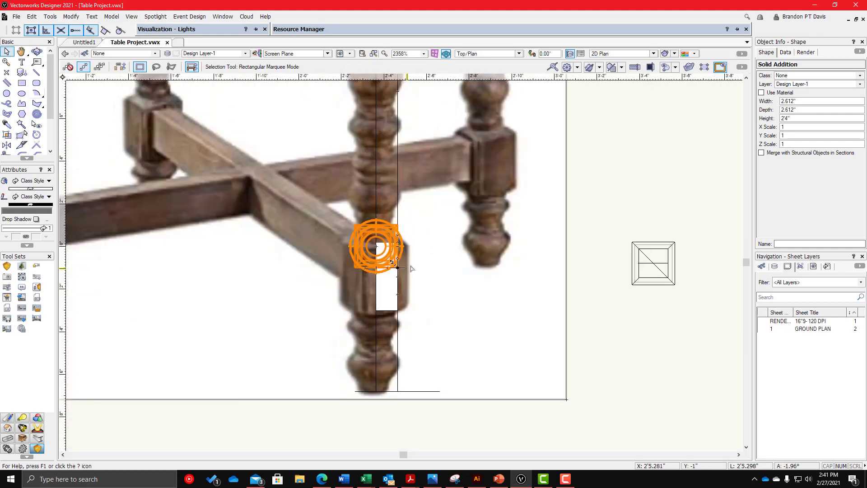
left_click(607, 169)
scroll(547, 221, "down", 10)
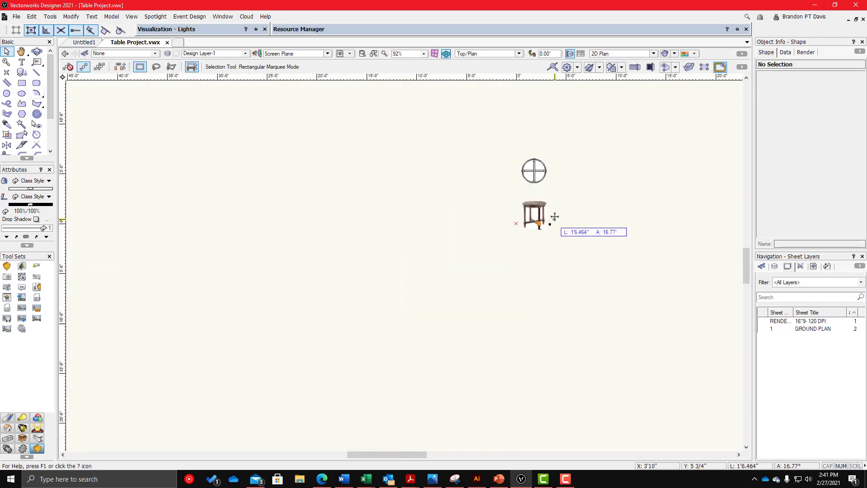
scroll(559, 189, "up", 4)
left_click(503, 121)
- Move the leg by its centre onto the centre of the square at the crossbar's right end in the circular plan
scroll(505, 122, "up", 5)
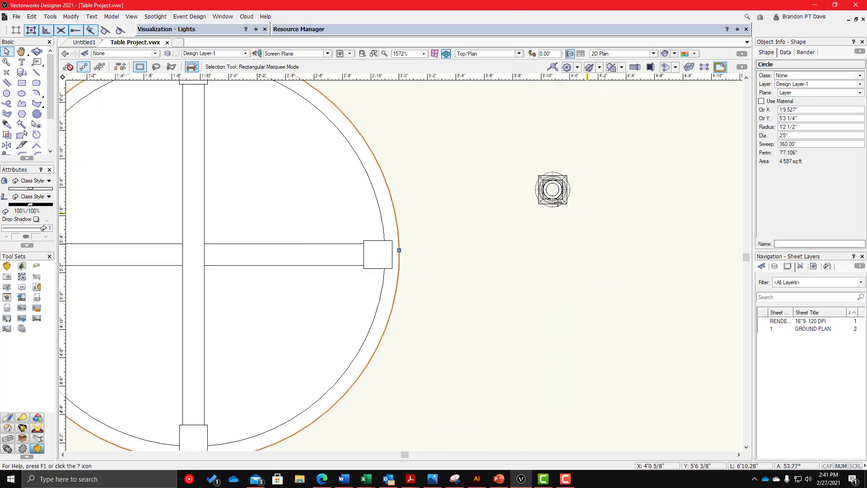
scroll(558, 202, "up", 3)
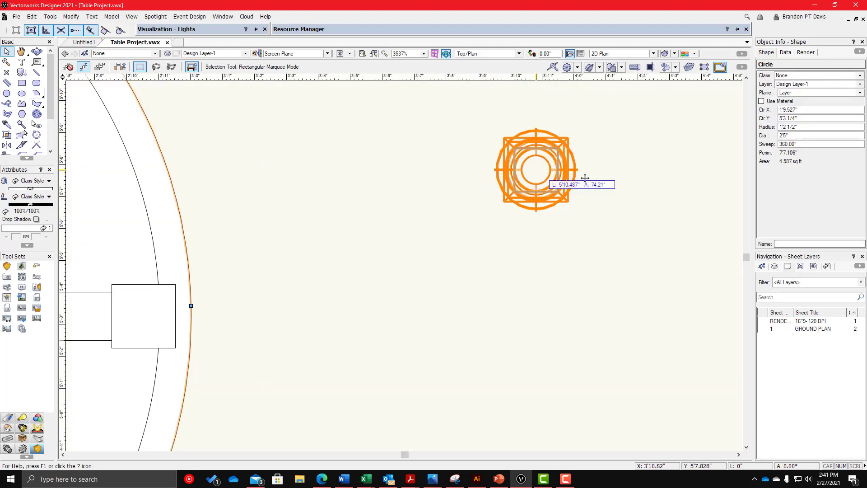
scroll(619, 181, "down", 2)
left_click_drag(535, 170, 451, 279)
scroll(400, 230, "up", 3)
left_click(567, 273)
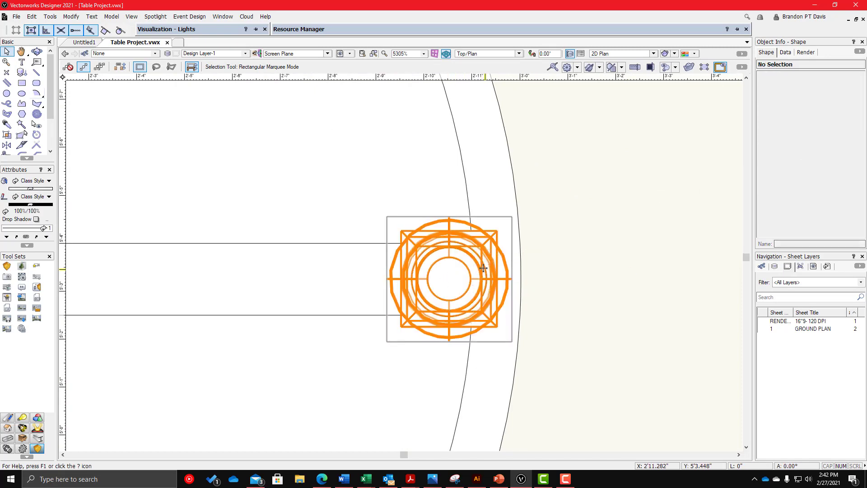
- Place a copy of the leg by its centre onto the square at the crossbar's upper end in the circular plan
scroll(483, 268, "down", 5)
scroll(548, 156, "up", 3)
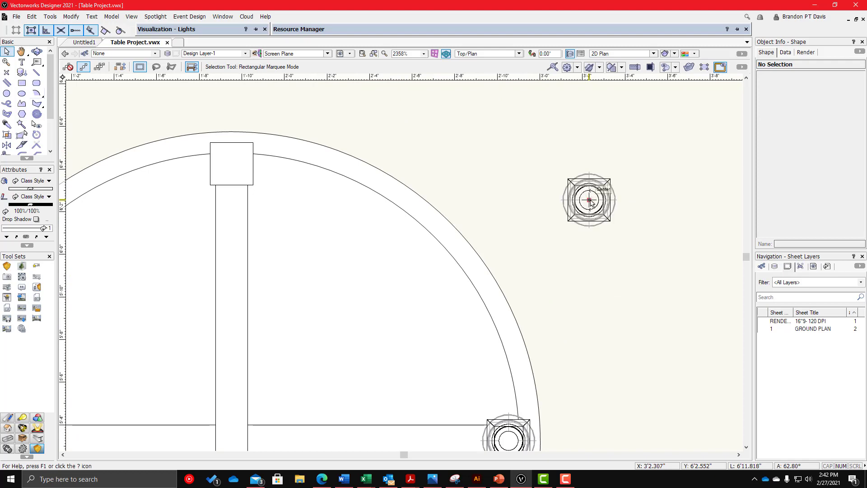
scroll(632, 207, "down", 2)
left_click_drag(589, 200, 387, 240)
scroll(470, 175, "up", 4)
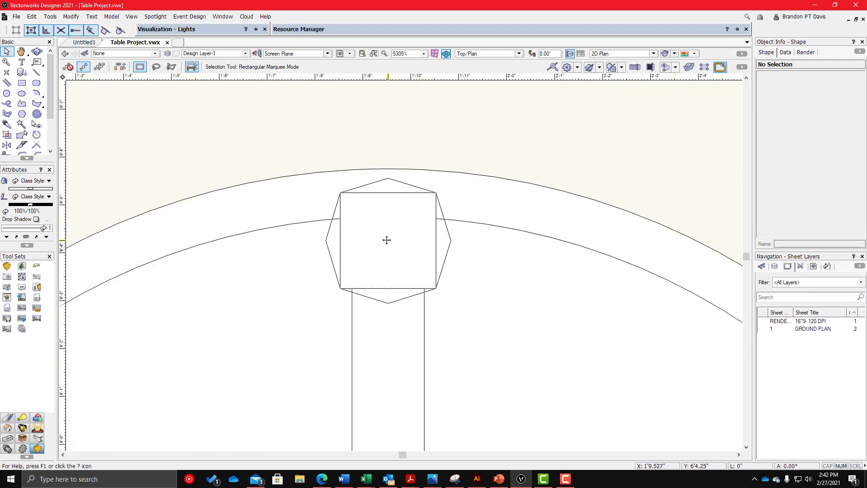
- Place another leg copy by its centre onto the square at the crossbar's left end in the circular plan
left_click_drag(435, 217, 365, 274)
scroll(540, 225, "down", 5)
scroll(362, 281, "up", 3)
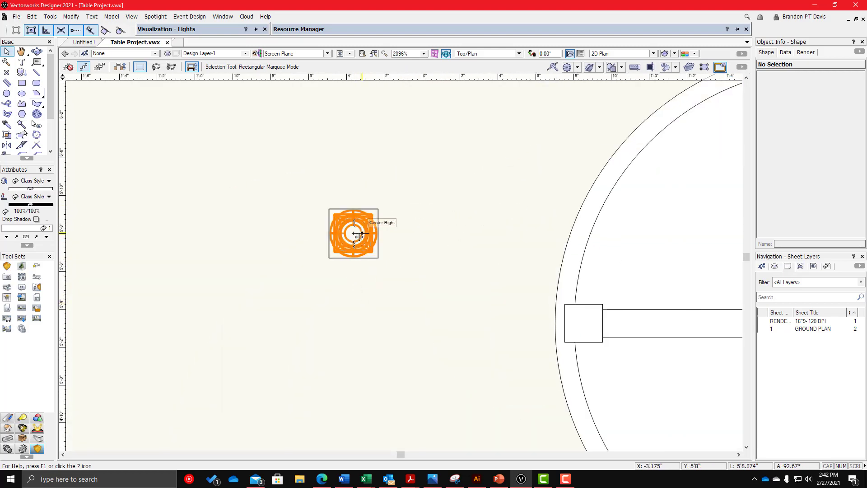
left_click_drag(353, 233, 554, 308)
scroll(542, 310, "up", 3)
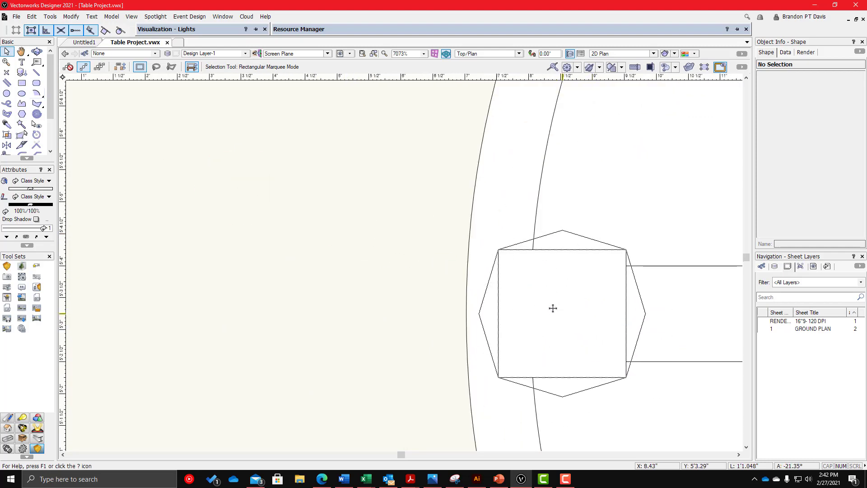
scroll(357, 204, "down", 2)
- Copy the left leg by its centre onto the square at the crossbar's lower end and deselect it
left_click(373, 206)
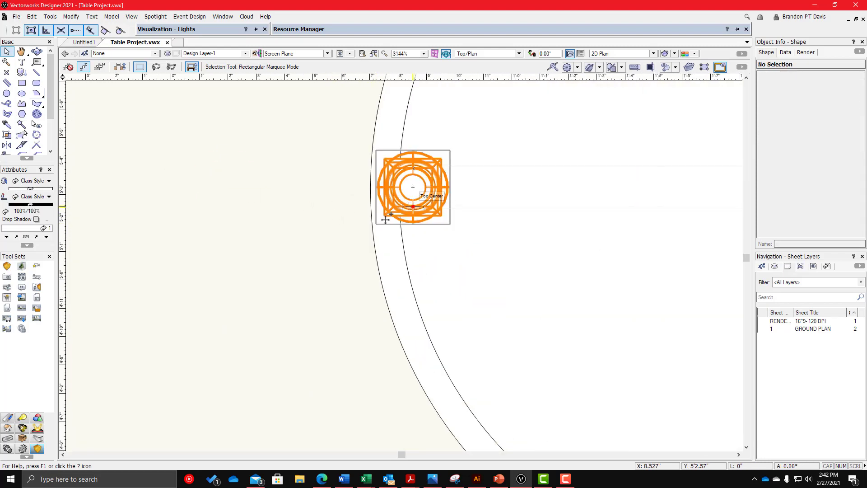
left_click_drag(385, 219, 337, 280, "ctrl")
scroll(315, 211, "down", 4)
scroll(316, 211, "up", 3)
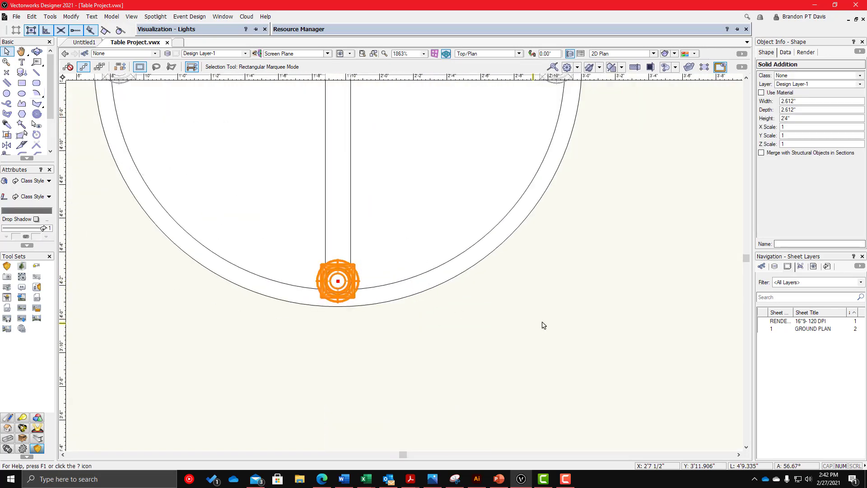
left_click(542, 322)
- Measure the thickness of the tabletop edge and of the apron beneath it on the reference photo with the Line tool
scroll(504, 282, "down", 5)
scroll(504, 373, "up", 3)
scroll(403, 287, "down", 2)
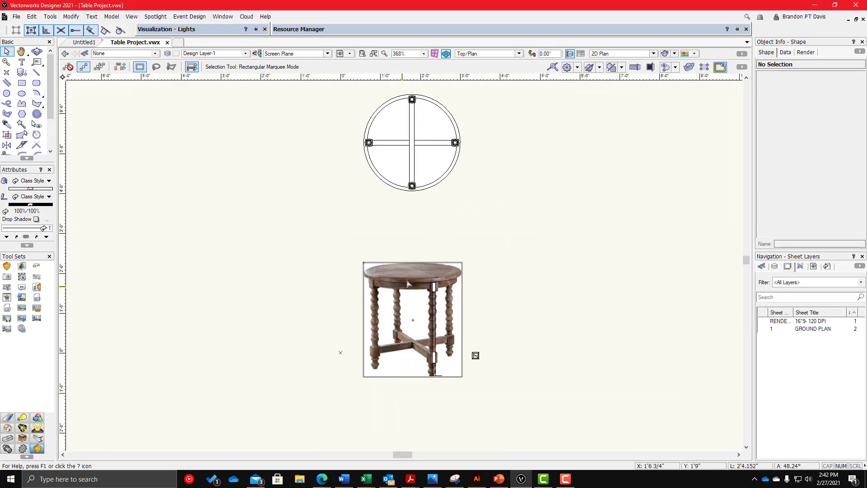
scroll(407, 283, "up", 3)
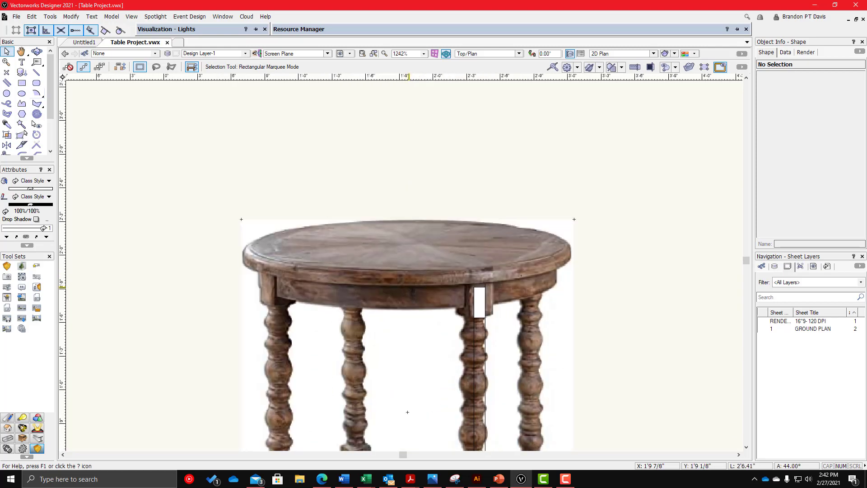
key("2")
scroll(567, 268, "up", 1)
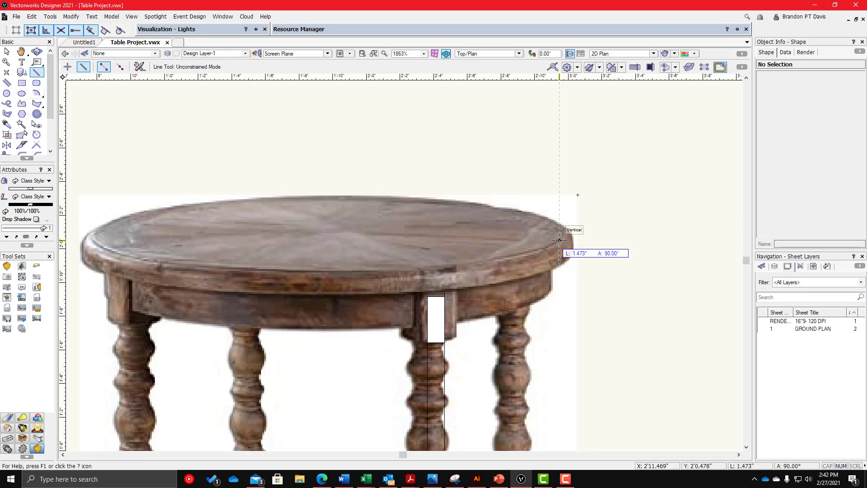
key("Escape")
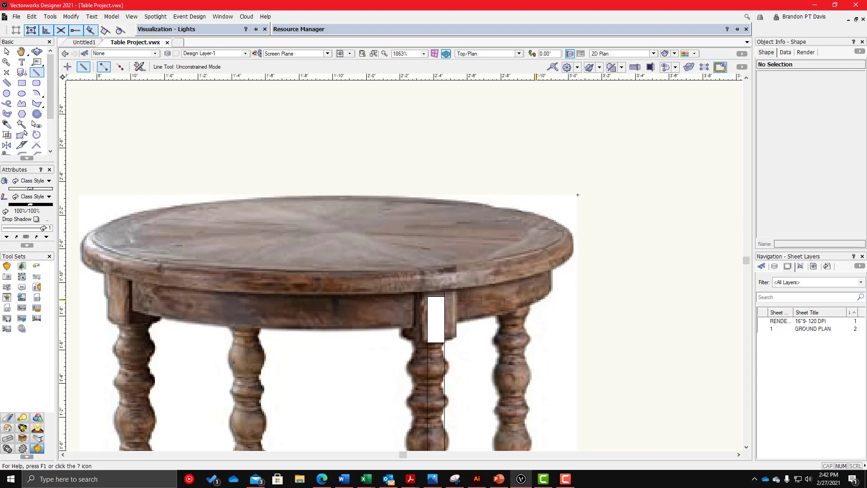
left_click(535, 300)
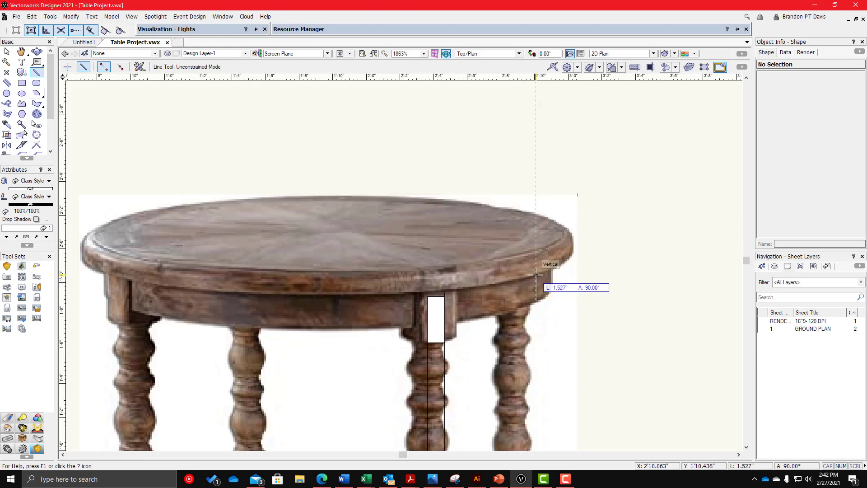
key("Escape")
- Extrude the plan's outer circle 1 1/2" to form the tabletop disc
scroll(511, 315, "down", 5)
scroll(494, 238, "up", 3)
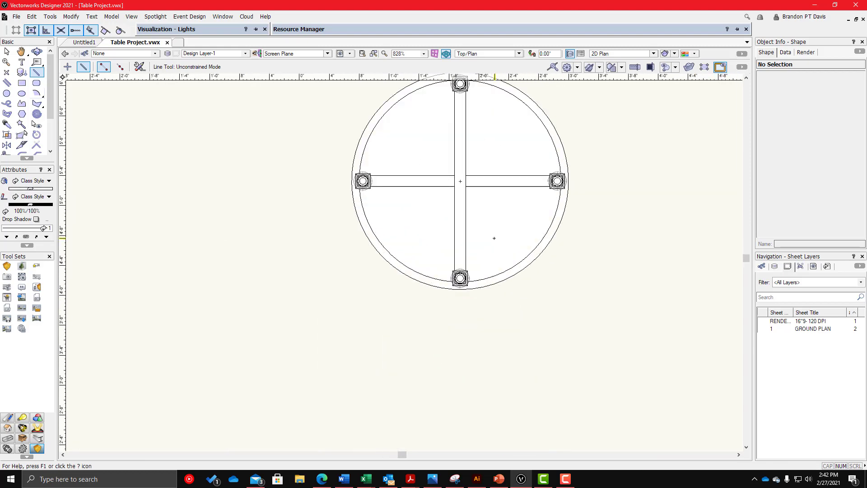
key("x")
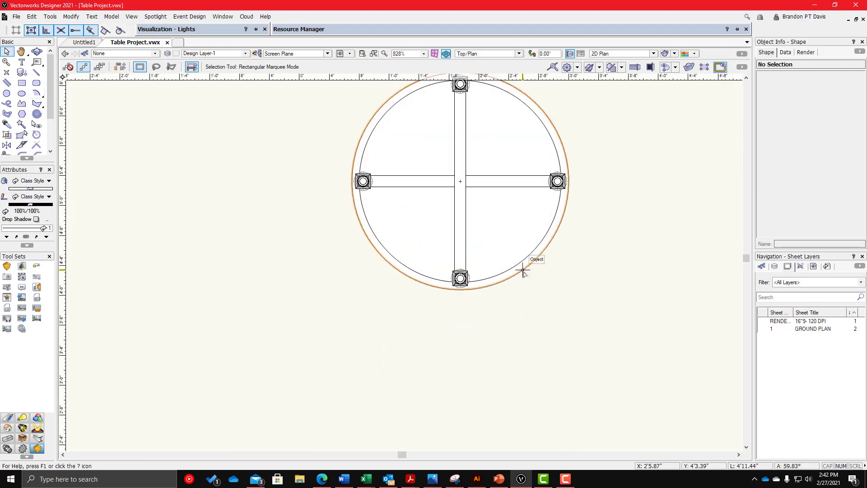
left_click(523, 269)
key("ctrl+e")
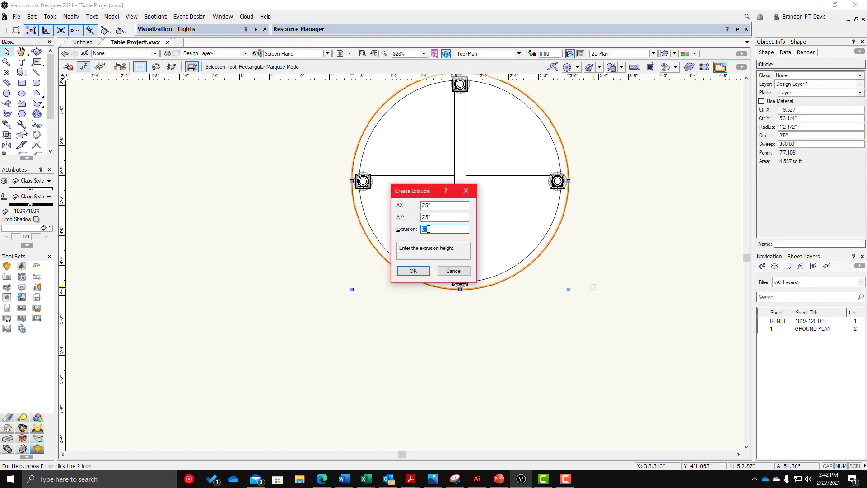
key("Return")
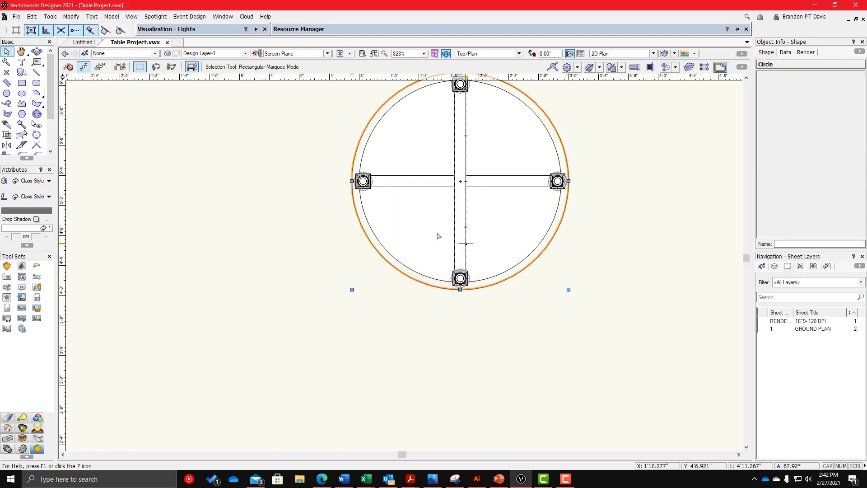
- Extrude the plan's inner circle 1 1/2" to form the apron disc
left_click(397, 246)
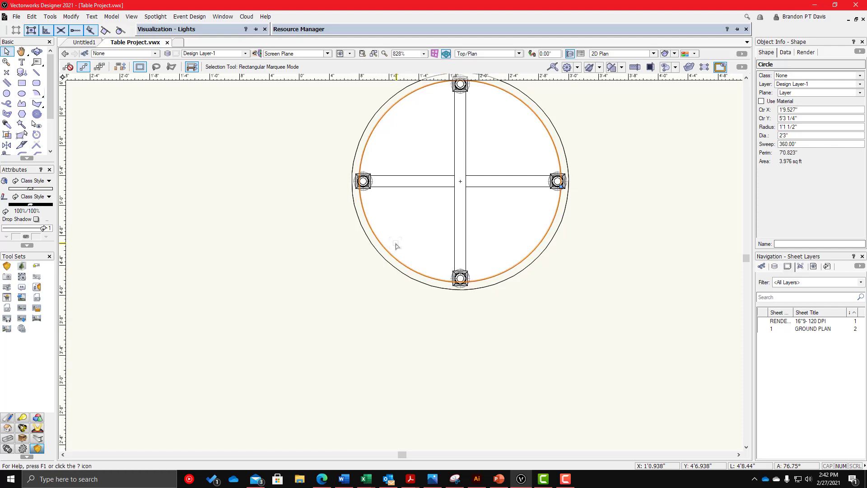
key("ctrl+e")
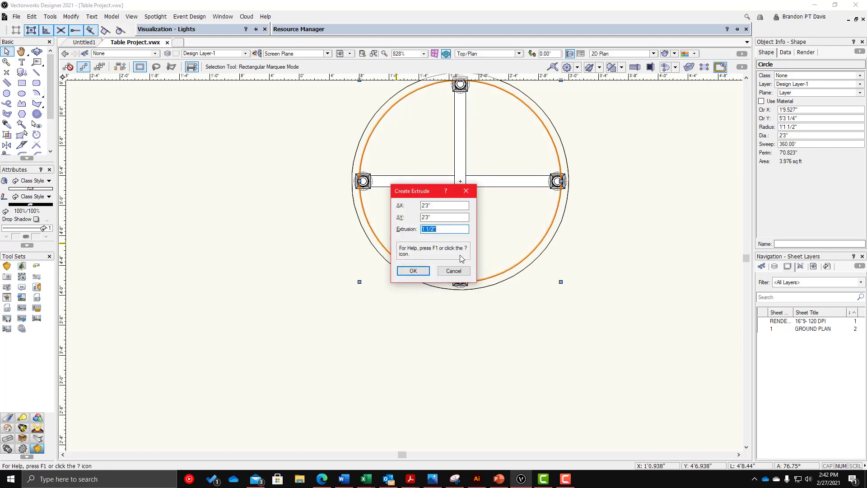
left_click(413, 270)
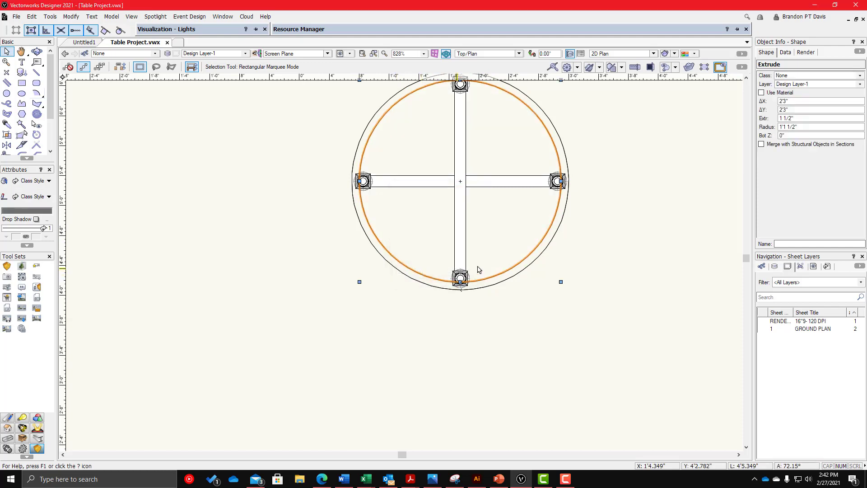
- Set the bottom Z of the outer tabletop disc to 30" and deselect it
left_click(559, 225)
left_click(803, 135)
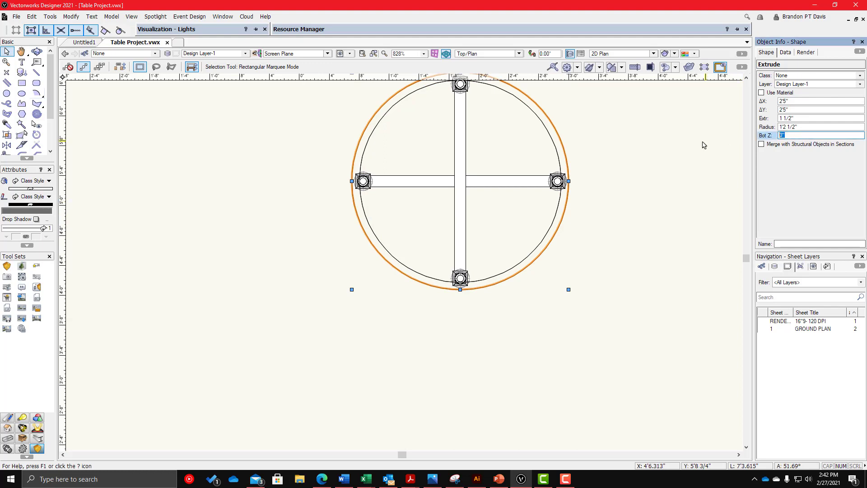
type("30")
key("Return")
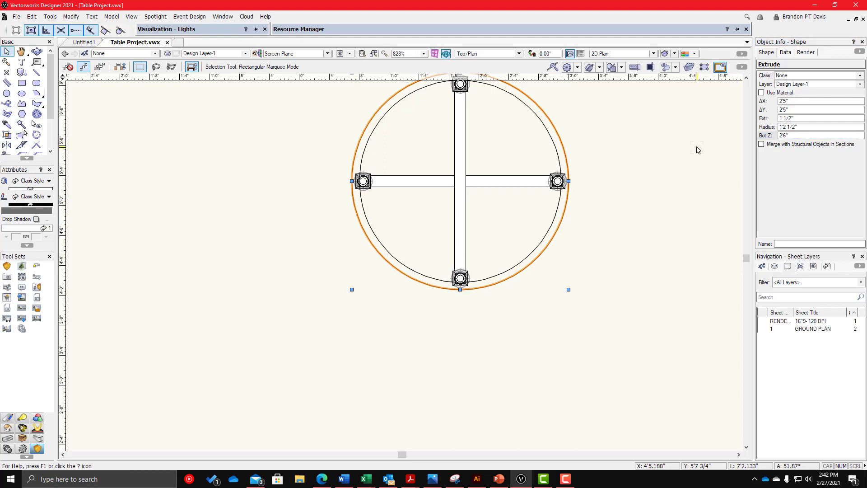
left_click(682, 183)
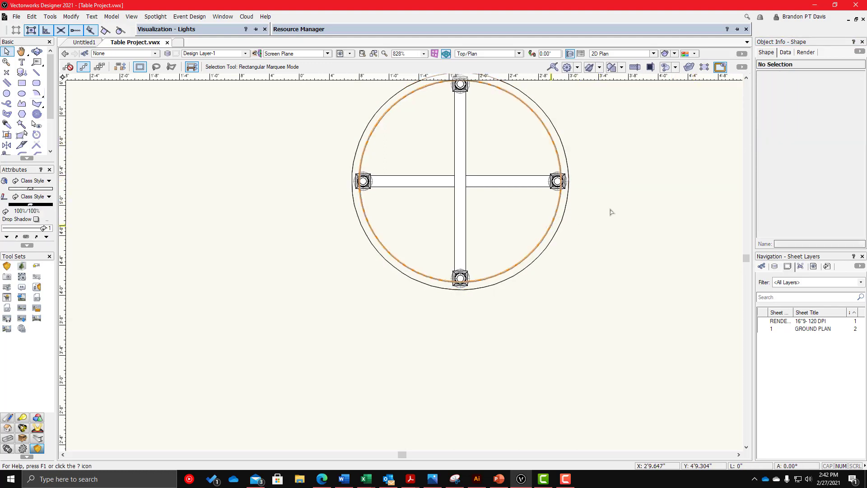
- Set the bottom Z of the inner apron disc to 30" minus 1 1/2", that is 2'4 1/2"
left_click(556, 212)
double_click(791, 135)
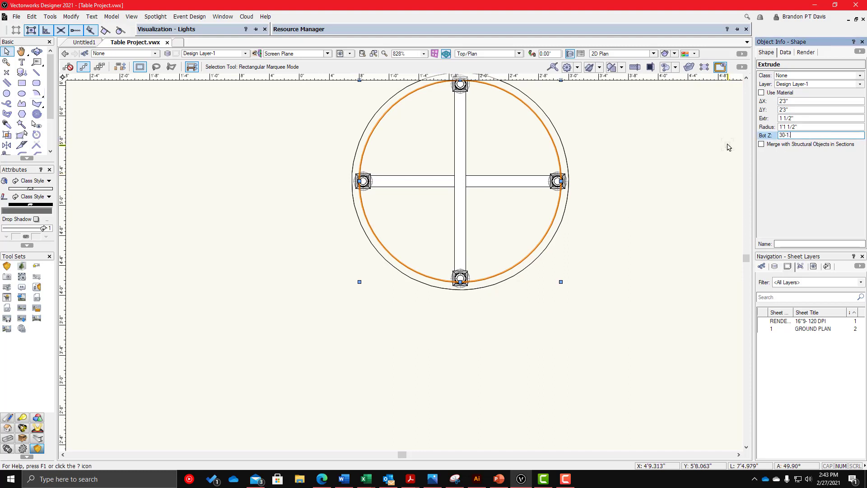
key("Return")
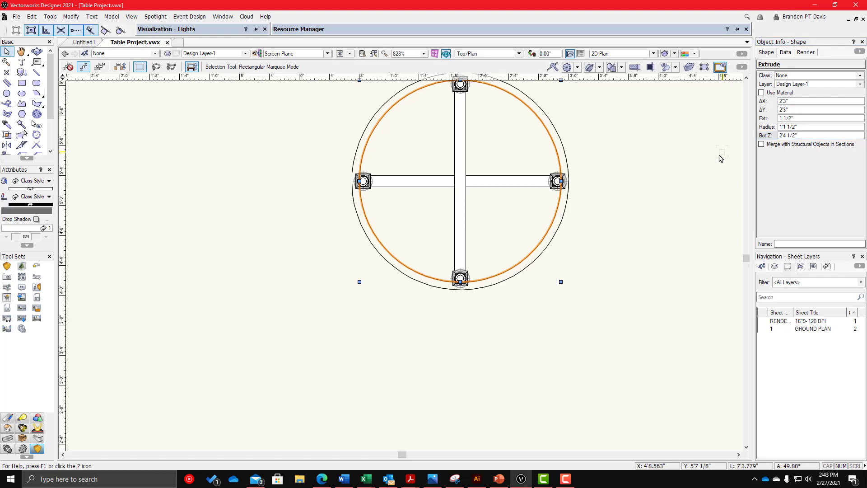
- Compare the stacked discs above the legs in the Front view with the tabletop and apron in the reference photo
left_click(518, 55)
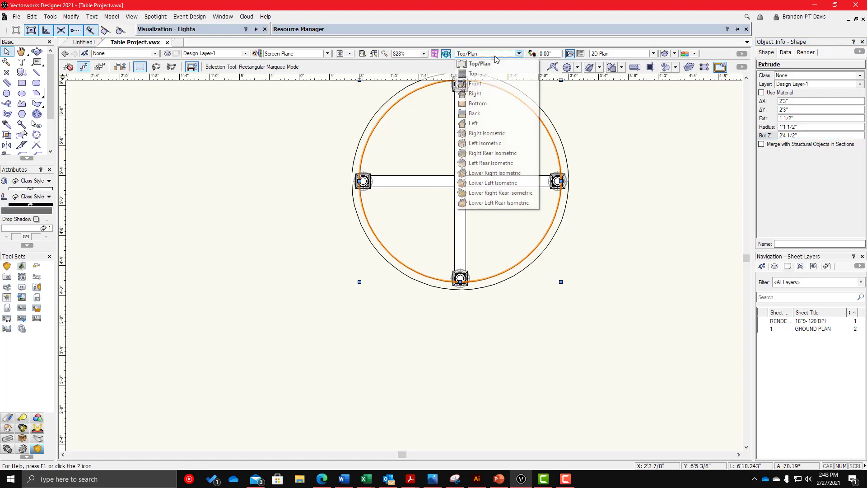
left_click(481, 84)
scroll(536, 201, "down", 2)
scroll(403, 255, "up", 2)
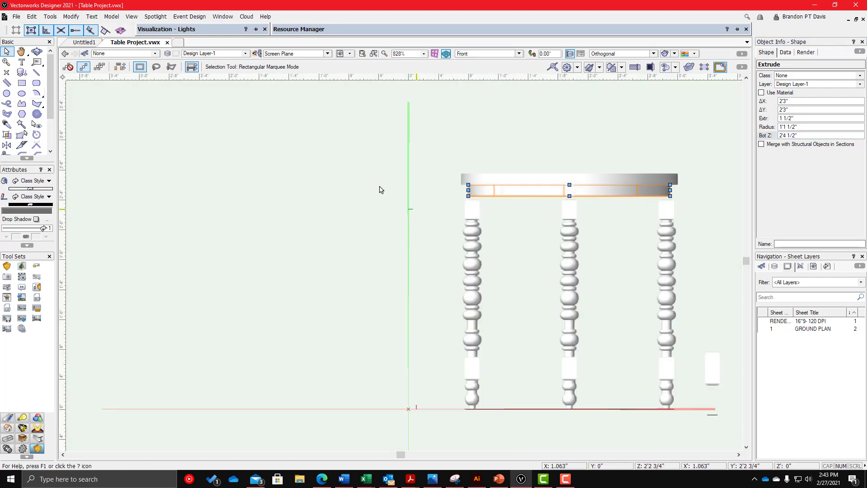
scroll(380, 188, "down", 1)
scroll(546, 176, "up", 1)
left_click(619, 158)
scroll(465, 199, "down", 2)
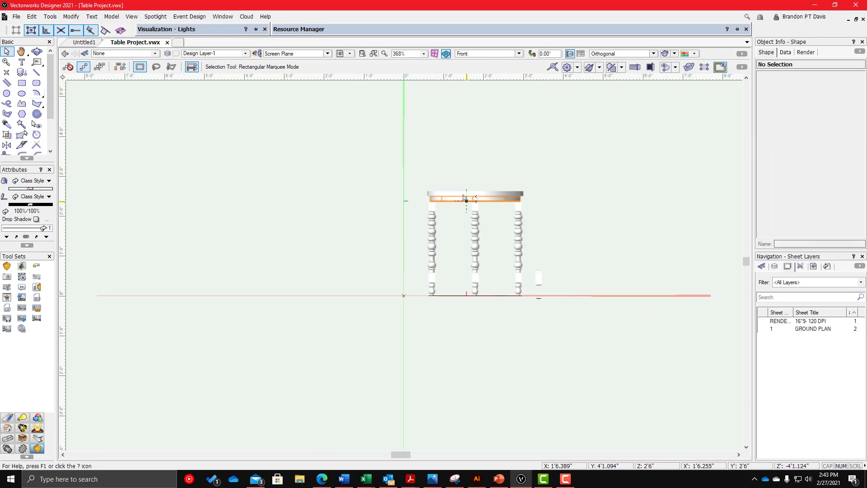
scroll(459, 189, "up", 1)
key("ctrl+5")
scroll(465, 272, "up", 6)
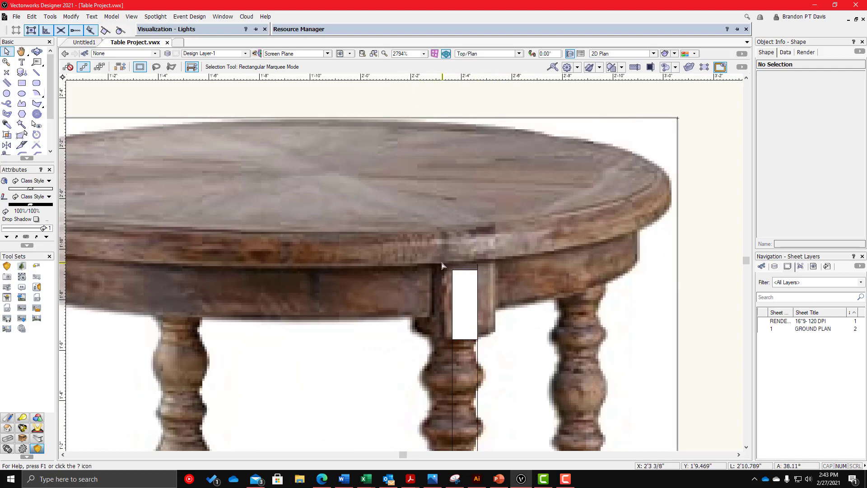
scroll(442, 265, "down", 7)
scroll(420, 160, "up", 1)
scroll(414, 198, "down", 2)
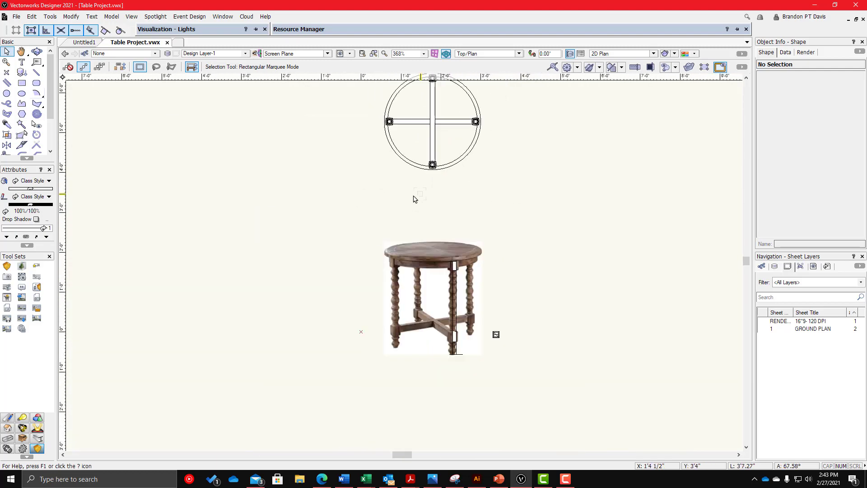
- In the Front view, move both discs down together so the tabletop's underside rests on the tops of the leg blocks
left_click(487, 54)
left_click(470, 84)
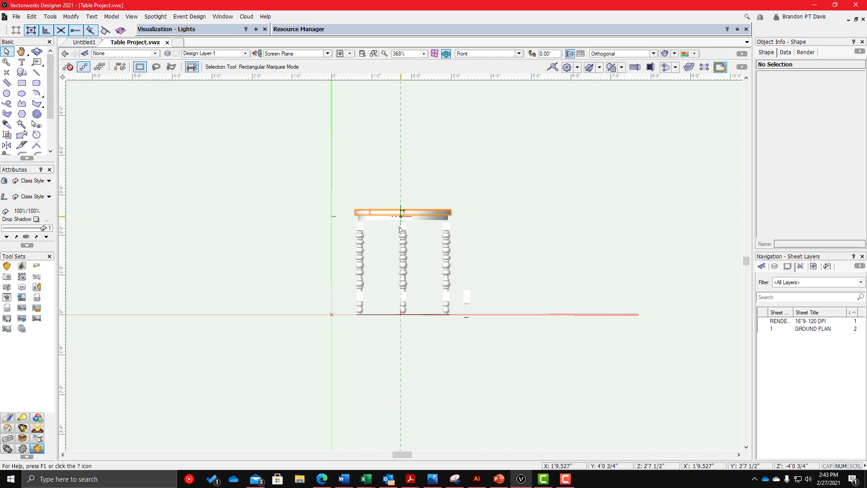
scroll(400, 230, "up", 5)
left_click(491, 192)
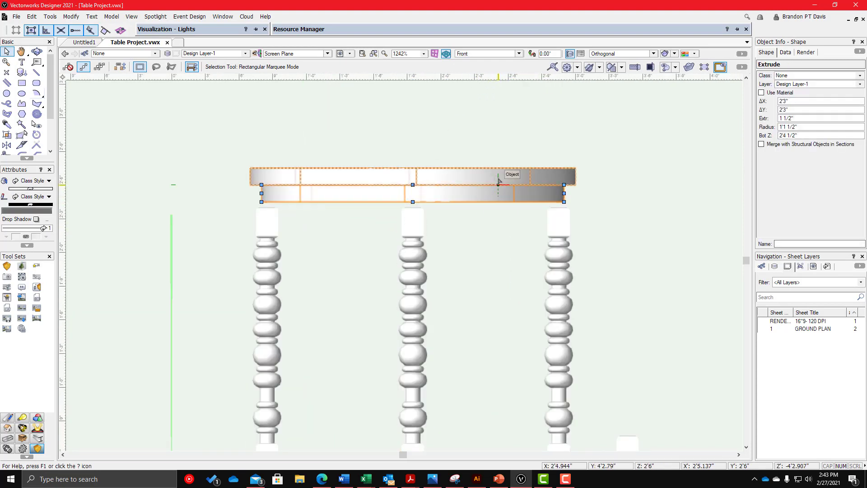
left_click(499, 180, "shift")
scroll(564, 195, "up", 3)
scroll(558, 168, "up", 2)
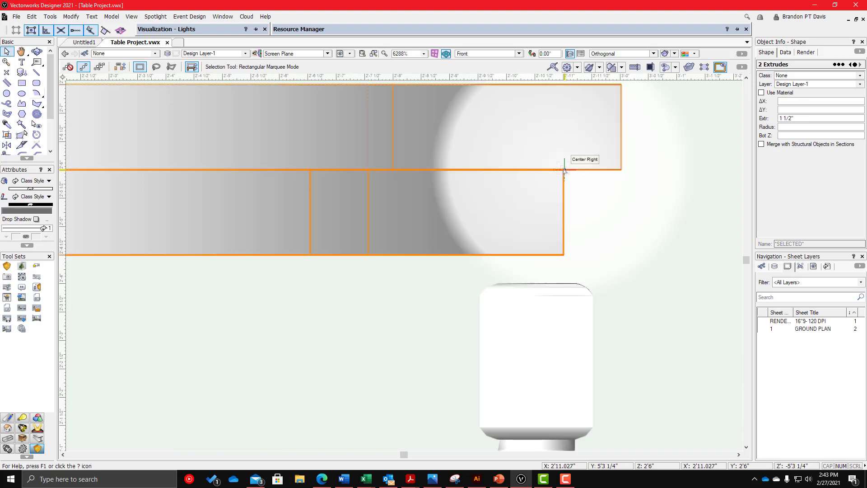
left_click_drag(563, 170, 548, 280)
scroll(618, 210, "down", 4)
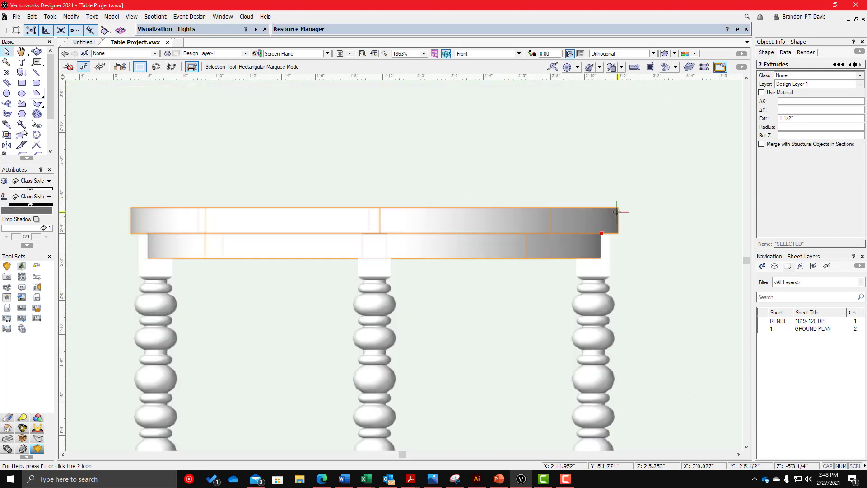
left_click(642, 225)
- Open the inner apron disc's extrude for profile editing and show its circle in the Top view
middle_click_drag(642, 225, 590, 228, "ctrl")
scroll(594, 246, "up", 3)
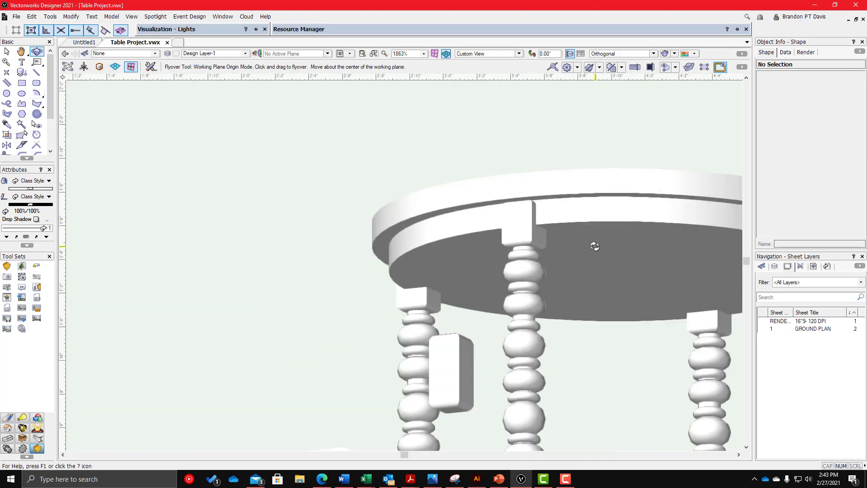
scroll(527, 252, "down", 3)
scroll(525, 251, "up", 2)
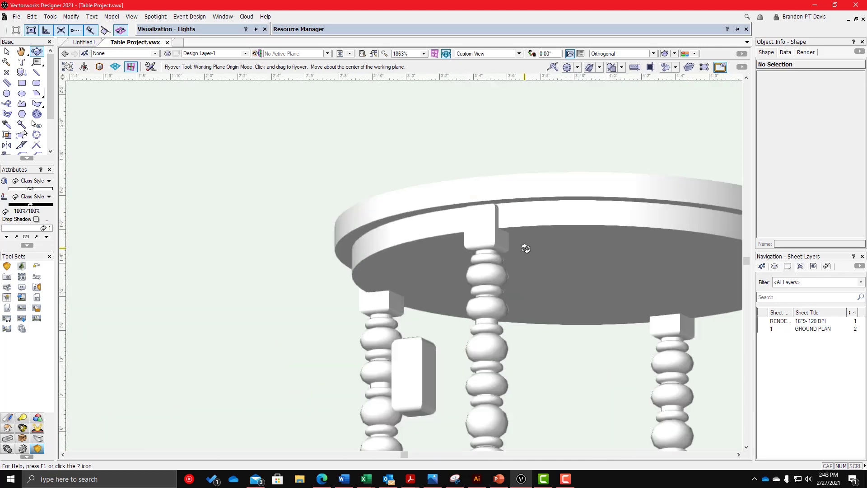
key("x")
double_click(564, 253)
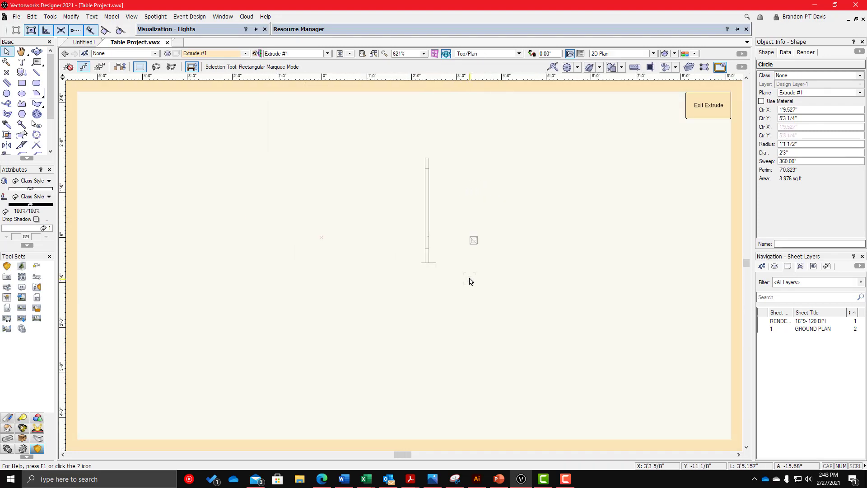
scroll(443, 197, "up", 1)
left_click_drag(420, 195, 482, 202)
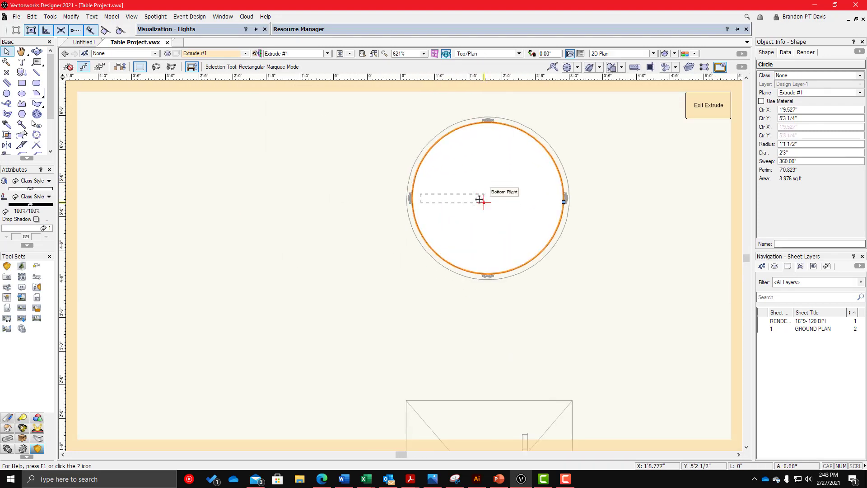
key("5")
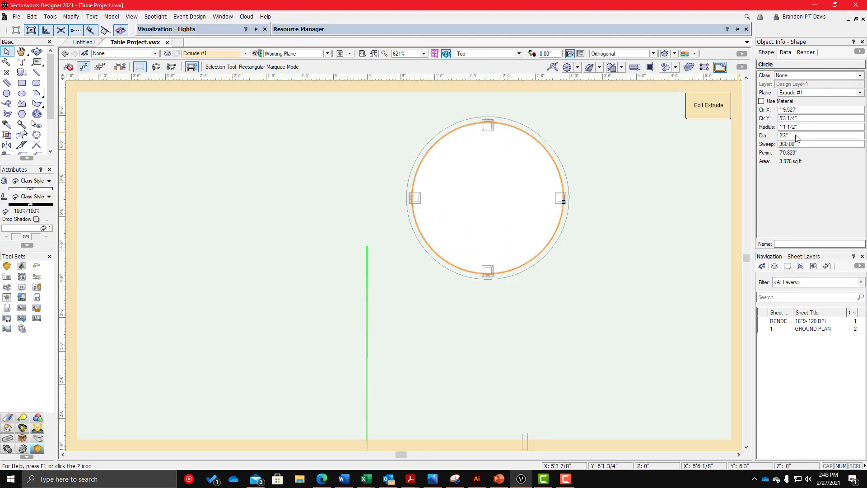
left_click(796, 135)
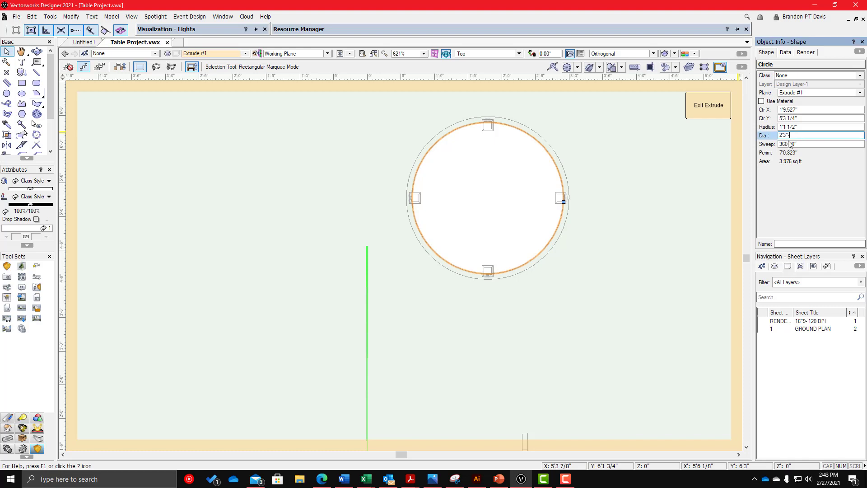
type("-1'1")
key("Return")
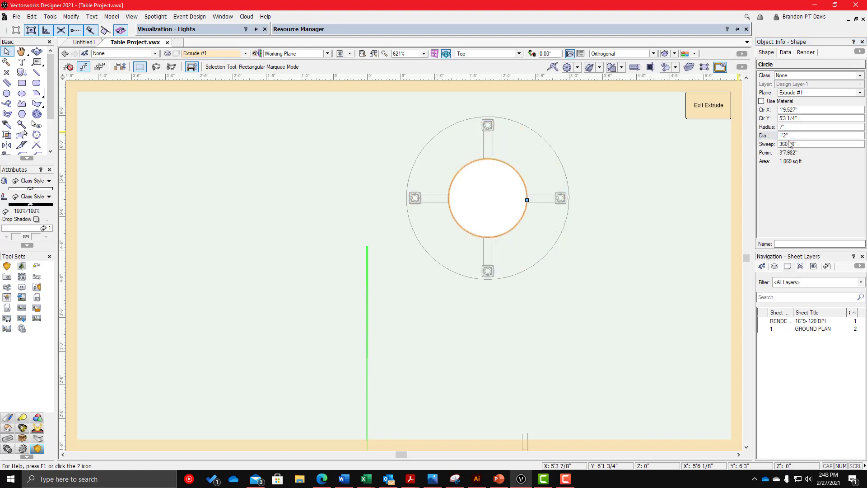
key("ctrl+z")
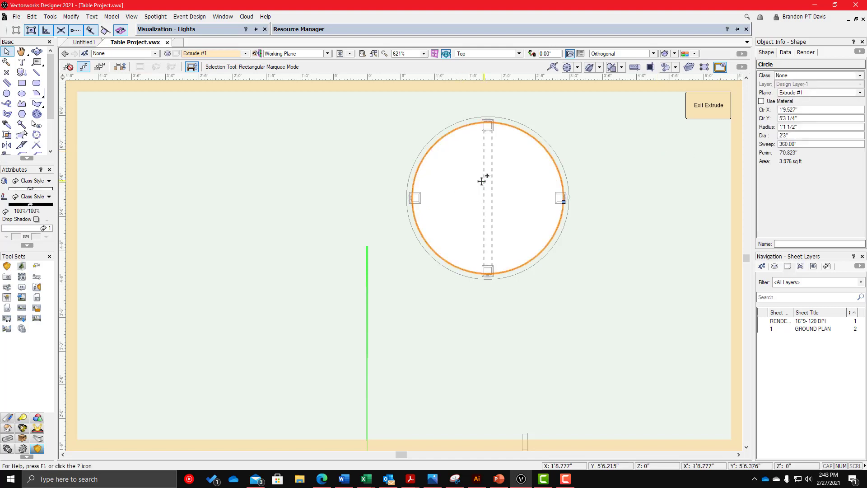
- Set the diameter of the duplicated apron circle to 2'3" minus 1", that is 2'2"
left_click(797, 136)
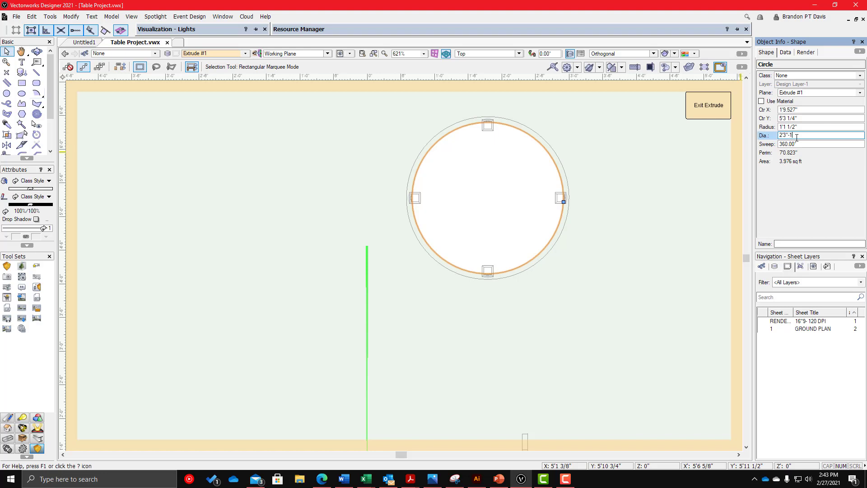
type("-1")
key("Return")
key("ctrl+4")
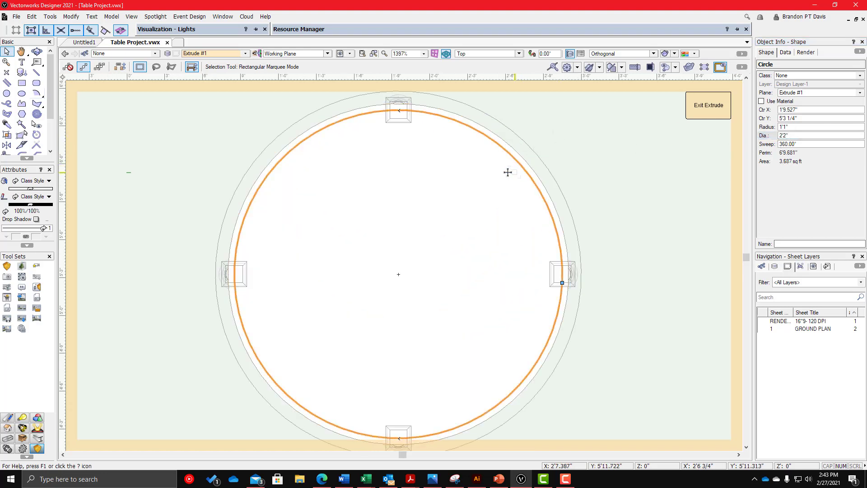
- Clip the smaller circle out of the larger one to leave a ring profile, then delete the smaller circle and exit the extrude
left_click(530, 166)
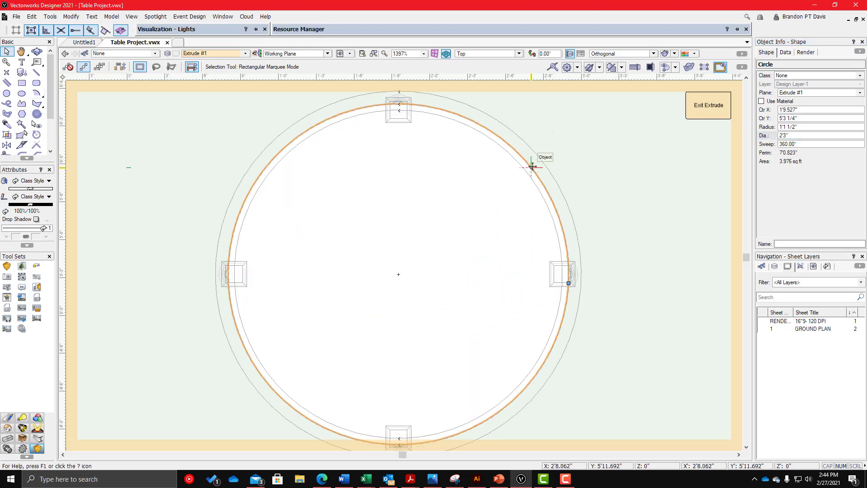
key("ctrl+a")
right_click(489, 190)
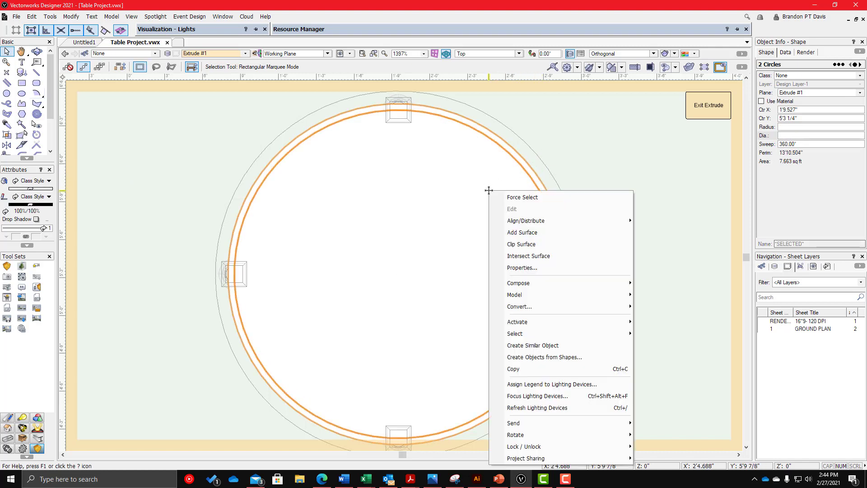
left_click(522, 244)
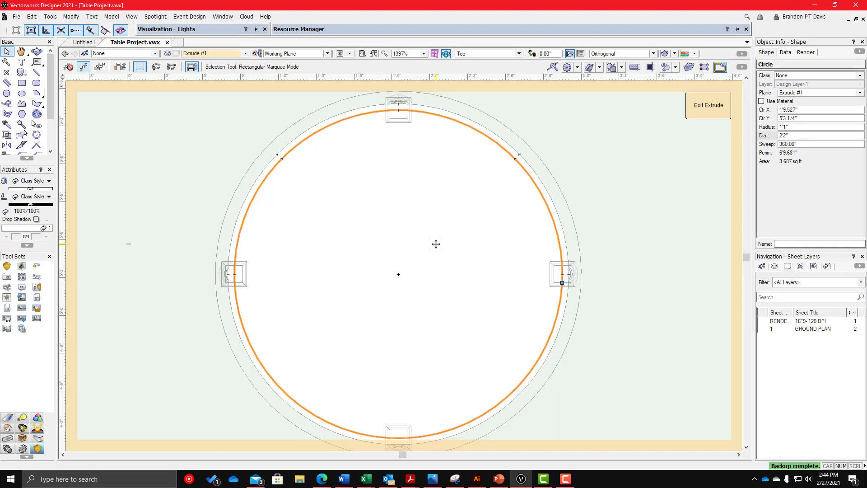
key("Delete")
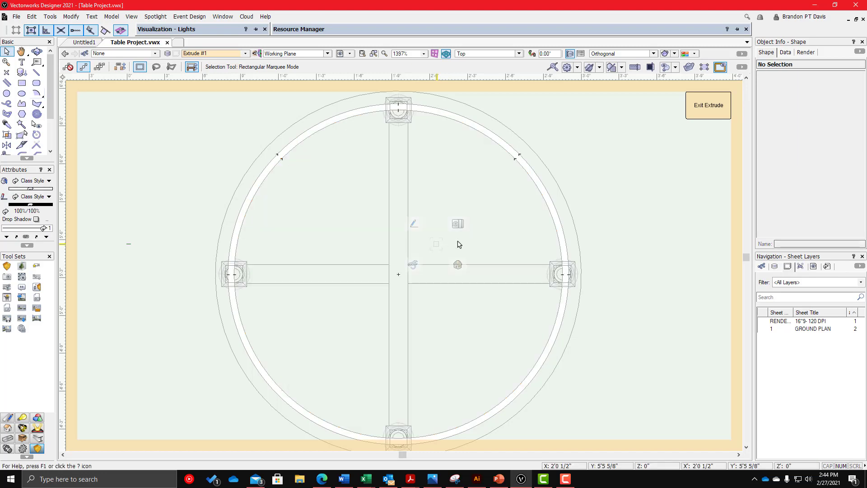
left_click(715, 110)
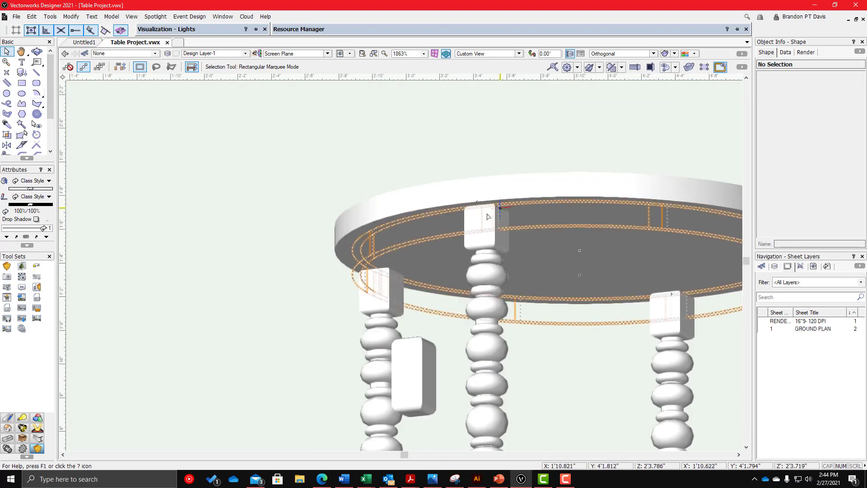
- Extrude the three crossing stretcher rectangles between the leg bases together by 1 1/2"
middle_click_drag(486, 195, 476, 265, "ctrl")
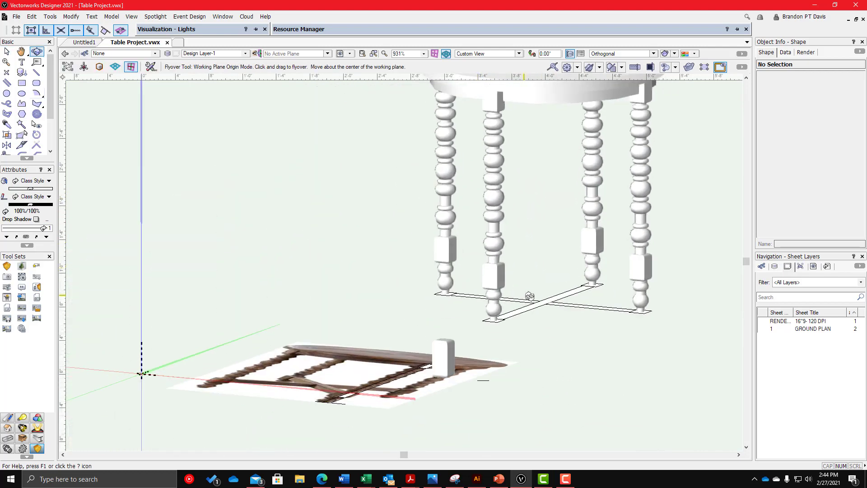
scroll(544, 278, "down", 4)
scroll(536, 248, "up", 4)
scroll(534, 245, "down", 2)
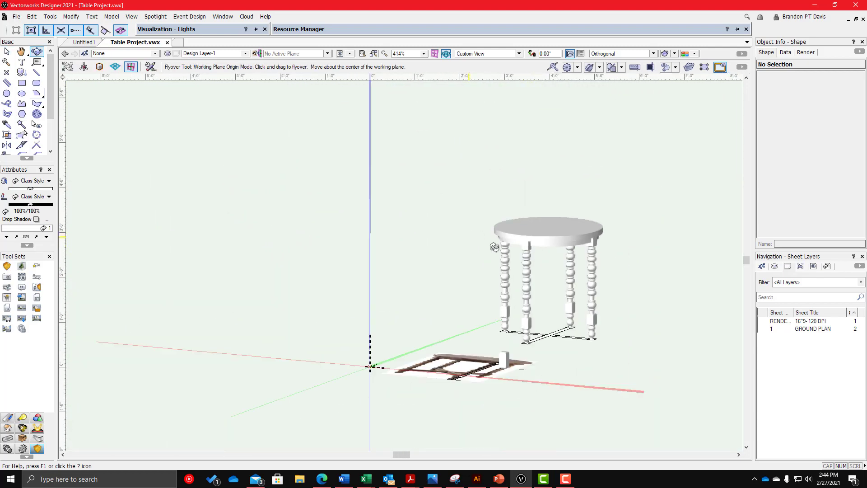
mouse_move(494, 246)
middle_mouse_down("ctrl")
mouse_move(507, 241)
mouse_move(502, 248)
middle_mouse_up("ctrl")
scroll(524, 330, "up", 3)
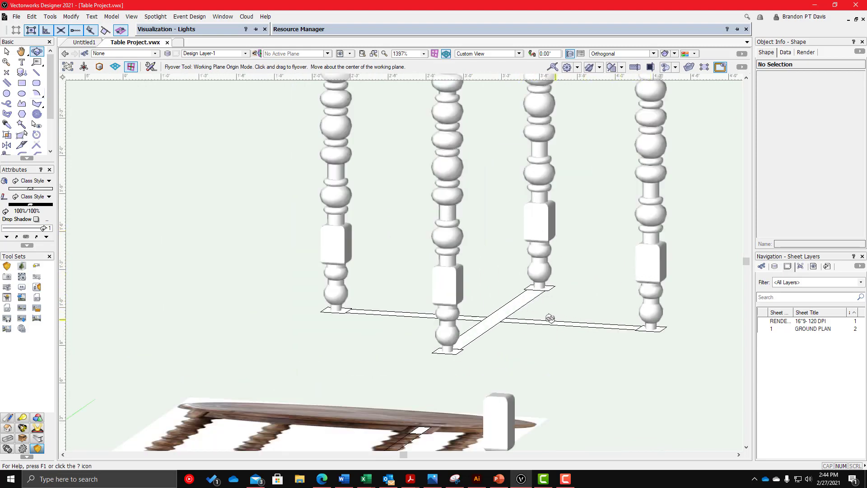
key("x")
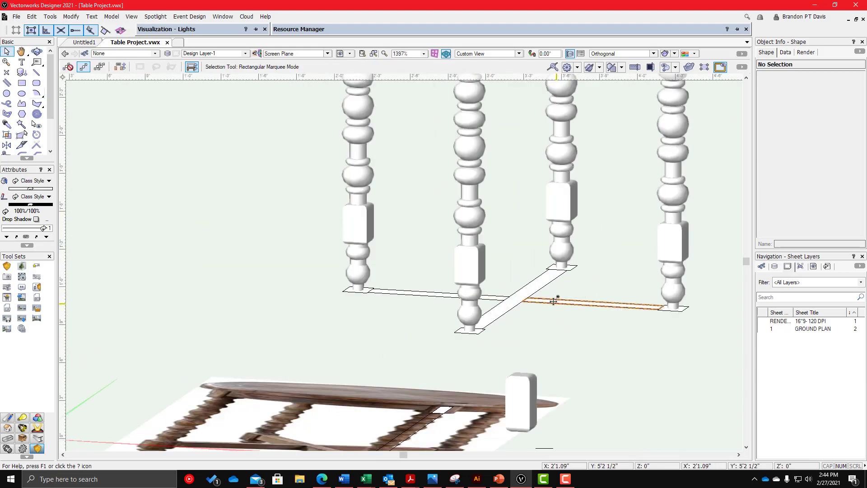
left_click(553, 300)
left_click(465, 292, "shift")
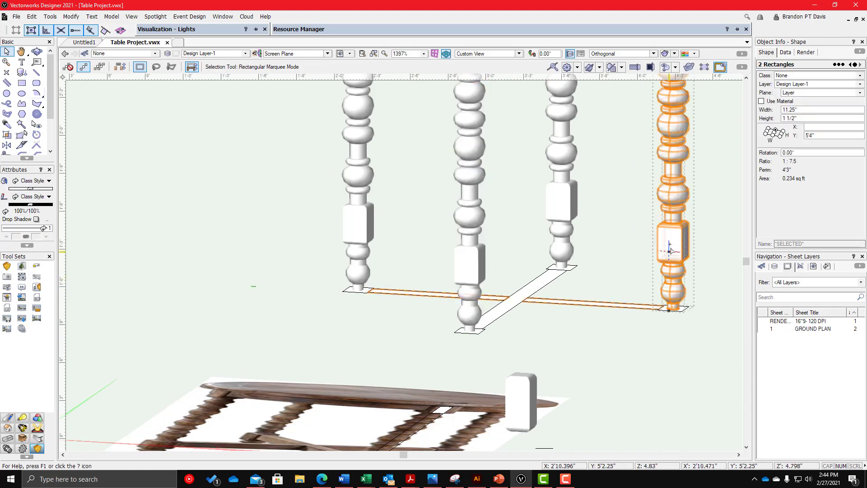
left_click(537, 283, "shift")
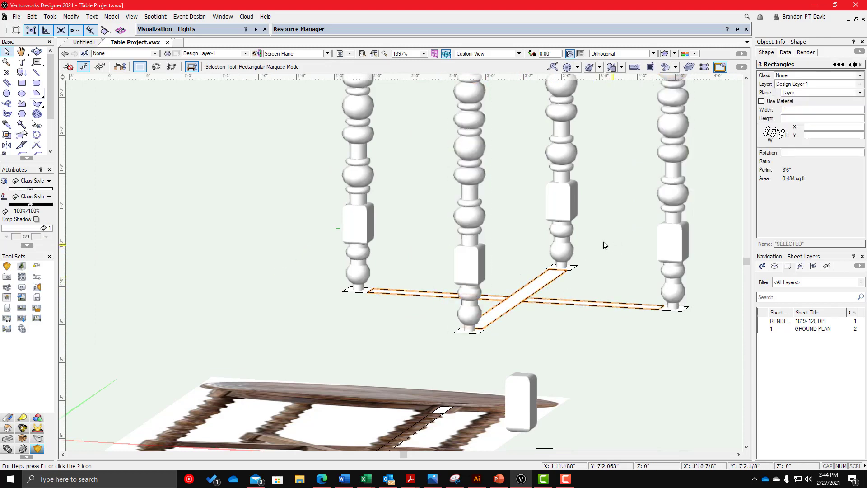
key("super")
key("super")
key("ctrl+e")
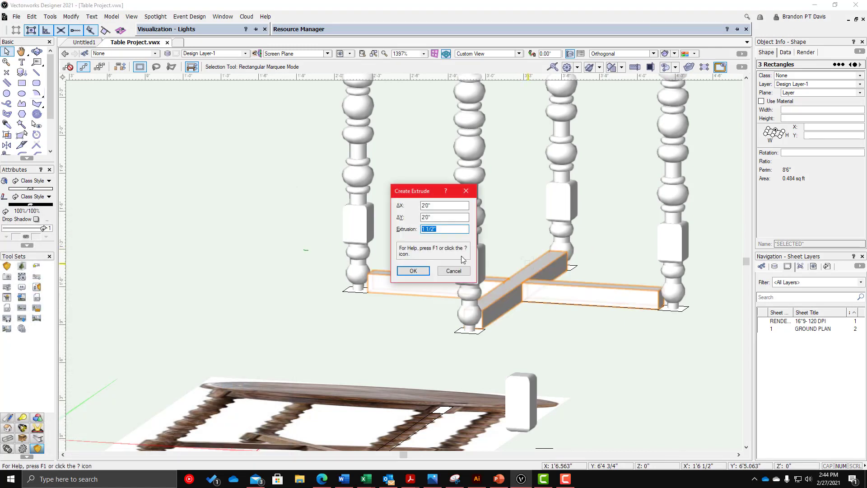
left_click(414, 271)
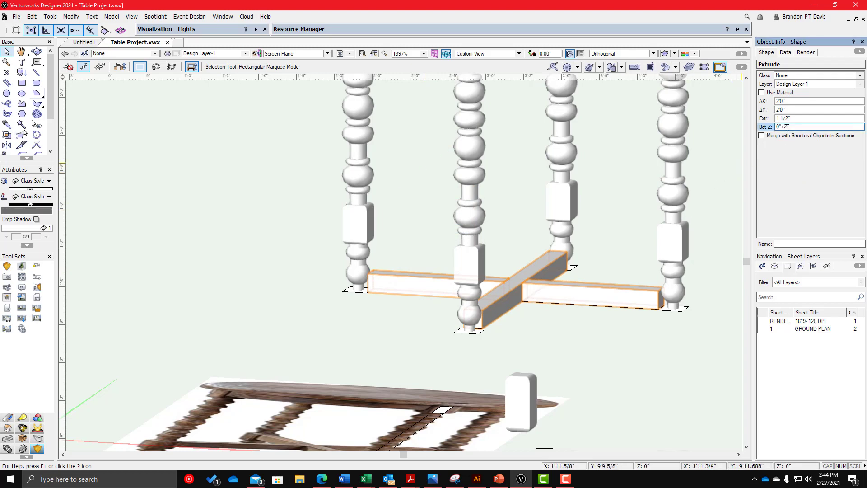
- Raise the stretcher cross by adjusting its bottom Z to 2", 7" and finally 6"
key("Return")
left_click(787, 128)
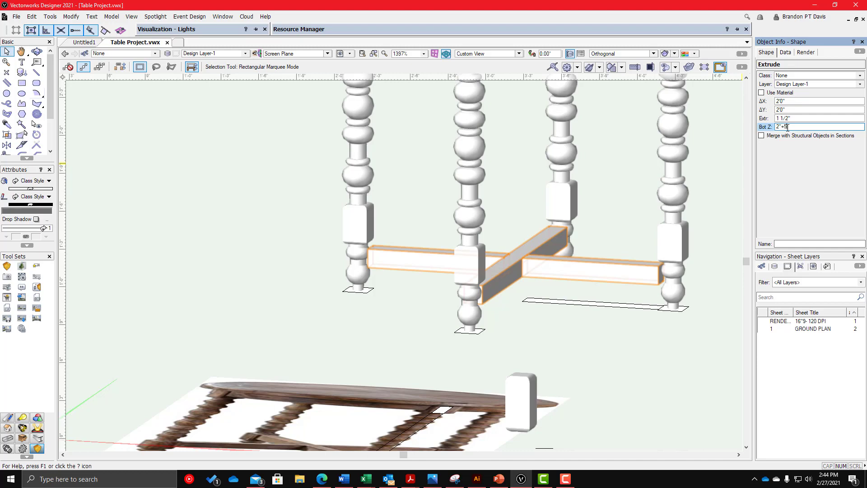
key("Return")
left_click(787, 128)
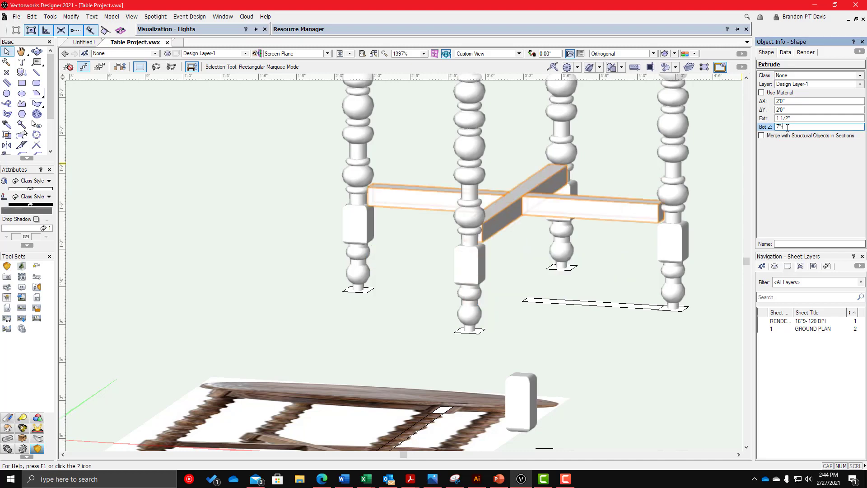
key("Return")
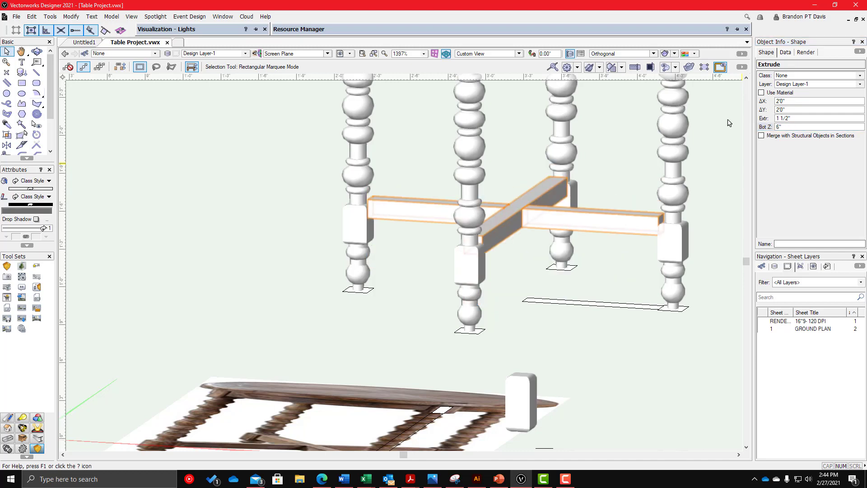
- In the Front view, move the stretcher cross down to about the middle of the leg blocks, at a bottom Z of 4.662"
left_click(490, 55)
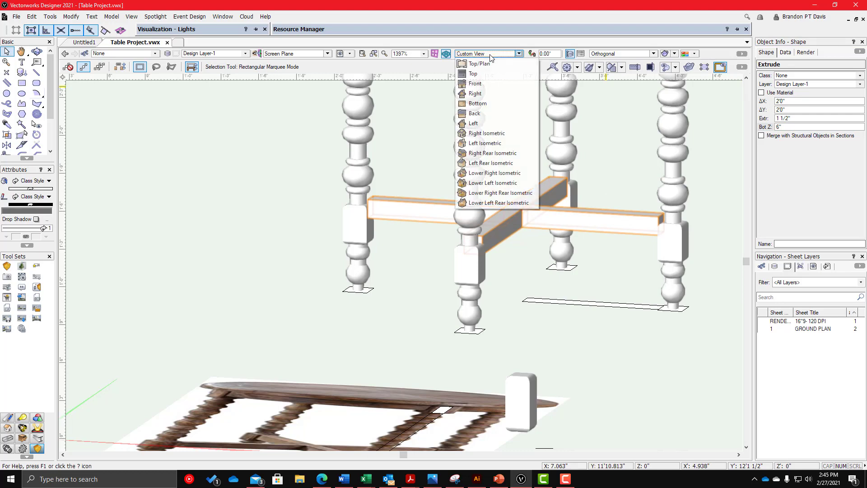
left_click(472, 83)
scroll(543, 273, "up", 2)
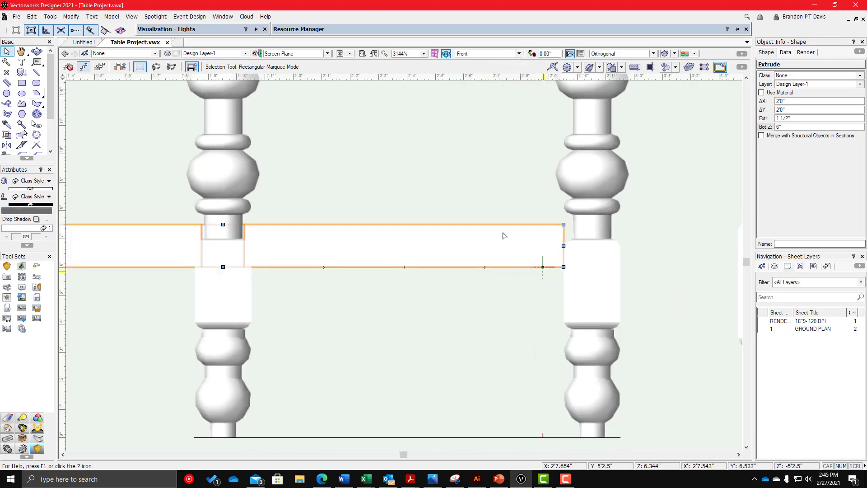
key("x")
scroll(563, 263, "up", 2)
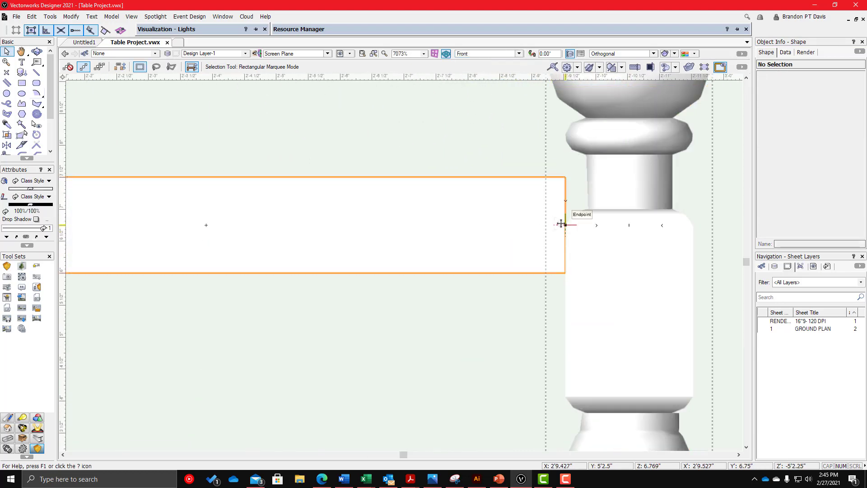
left_click_drag(563, 225, 568, 311)
scroll(516, 310, "down", 5)
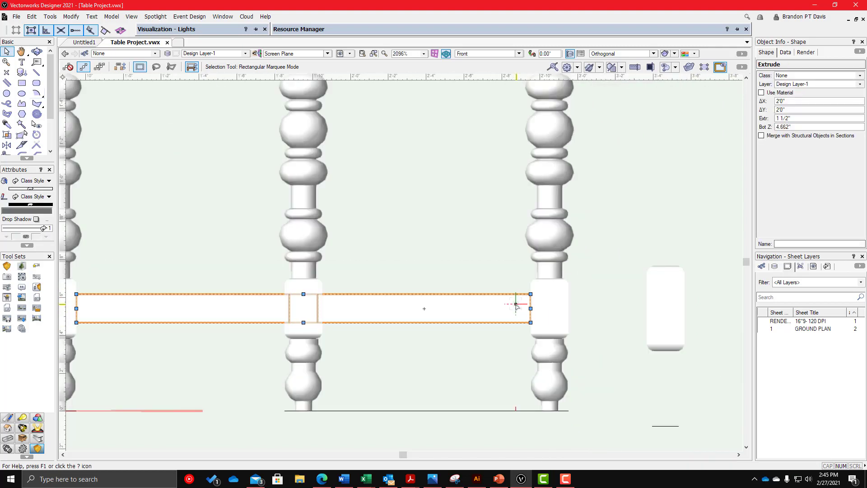
- Set the stretcher cross's extrusion height to 2"
middle_click_drag(447, 261, 395, 303, "ctrl")
scroll(395, 303, "down", 2)
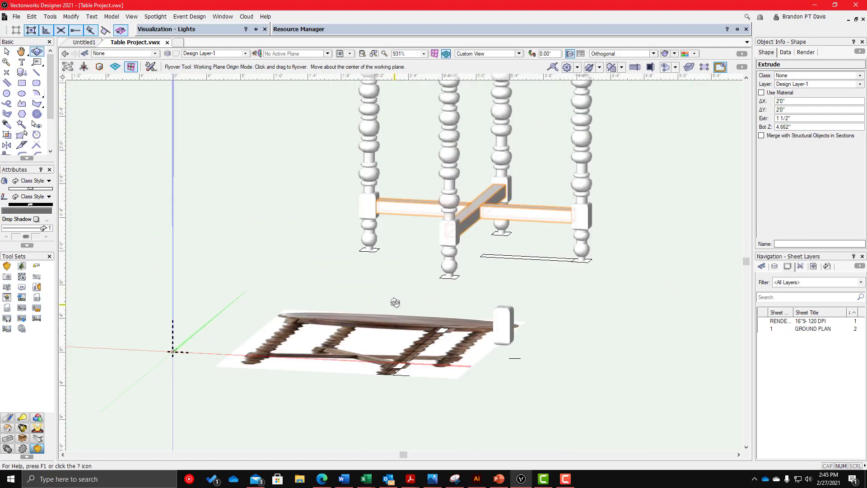
scroll(541, 223, "up", 2)
scroll(512, 263, "down", 2)
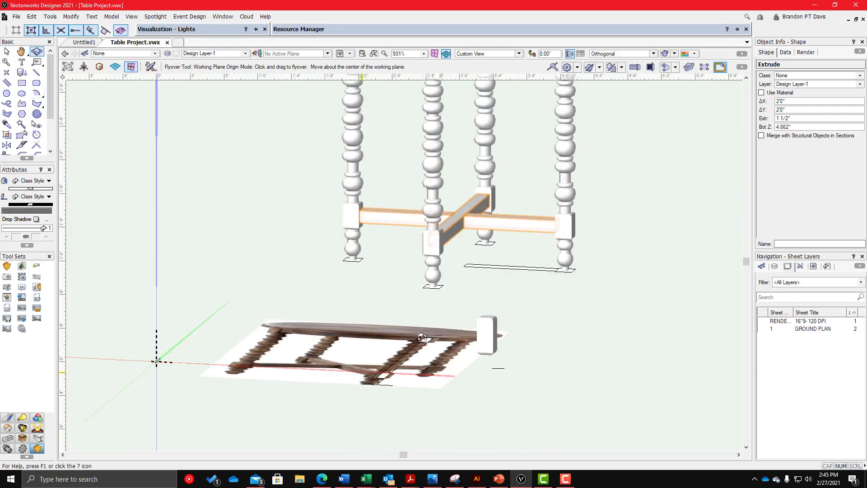
mouse_move(516, 283)
left_mouse_down()
mouse_move(544, 277)
mouse_move(433, 262)
mouse_move(515, 267)
left_mouse_up()
left_click(796, 118)
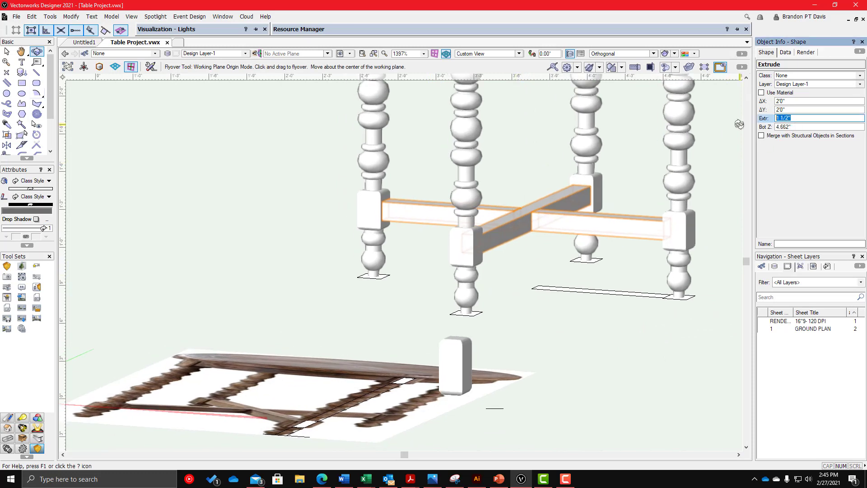
type("2")
key("Return")
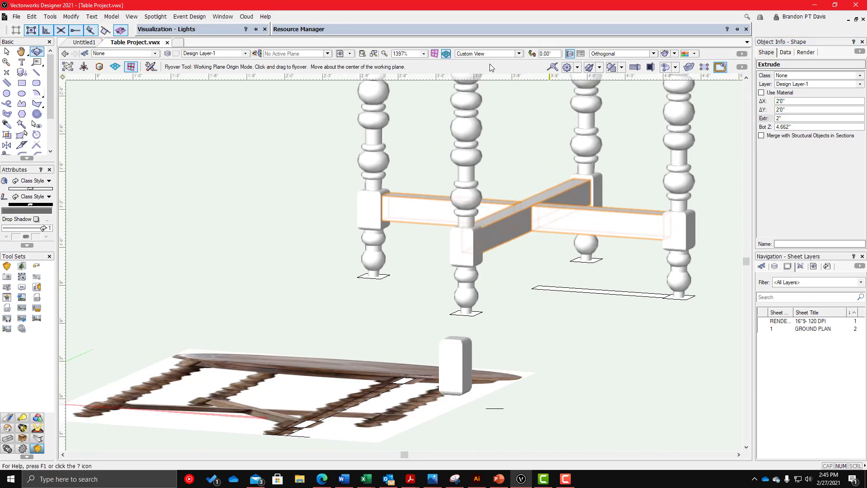
- Examine how the stretcher cross sits against the leg blocks in the Front view and from an angled view of the whole table
left_click(515, 54)
left_click(481, 83)
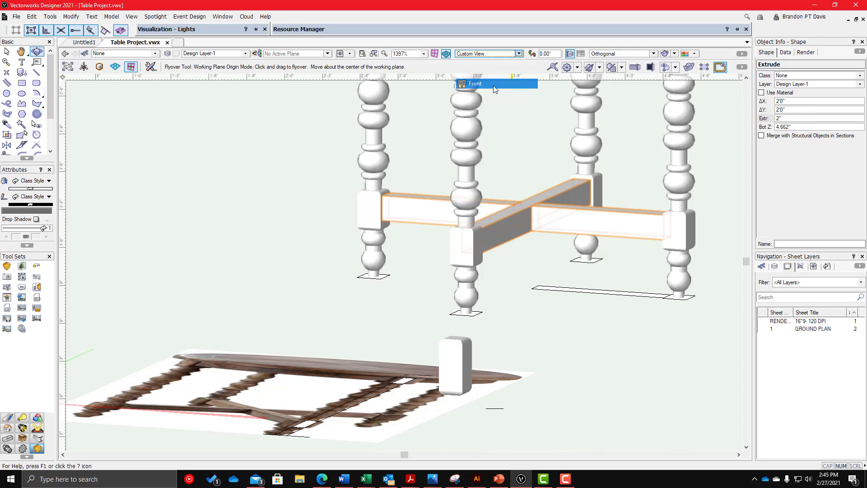
scroll(529, 171, "up", 2)
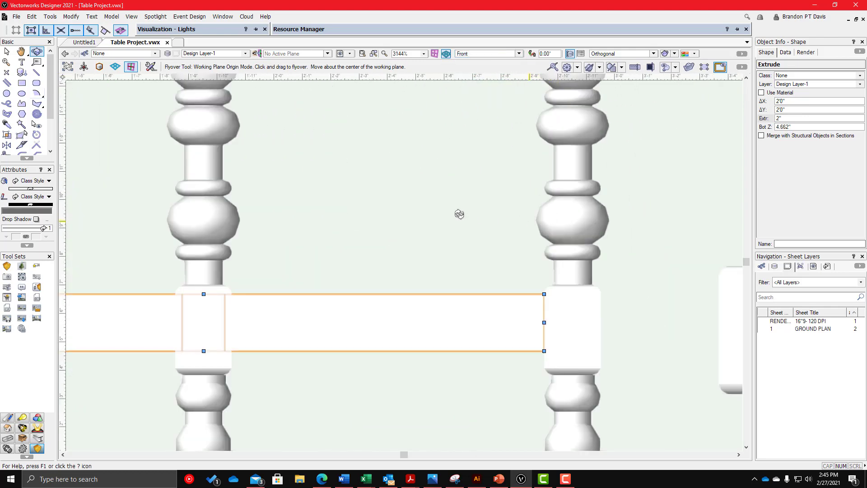
key("x")
key("x")
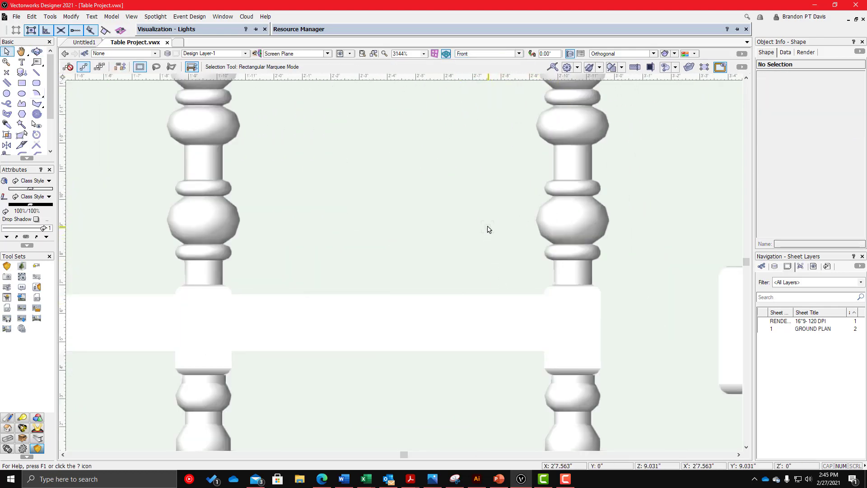
scroll(544, 317, "up", 2)
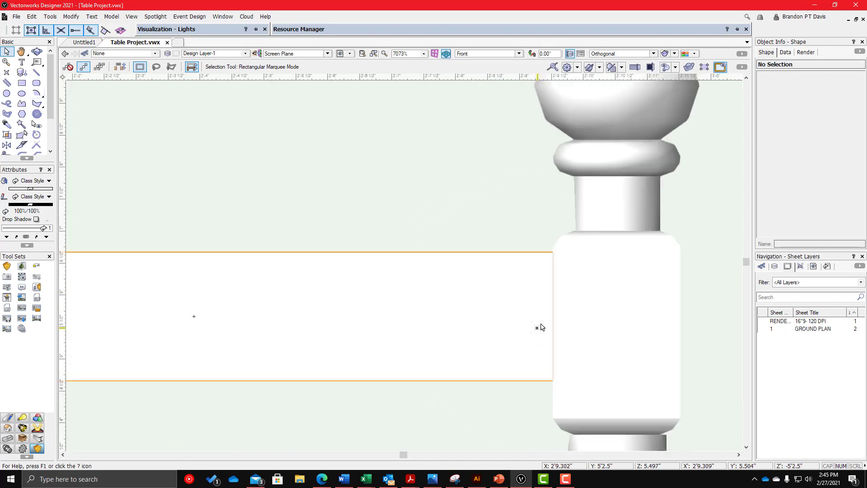
left_click_drag(553, 316, 553, 333)
scroll(463, 238, "down", 2)
left_click(464, 234)
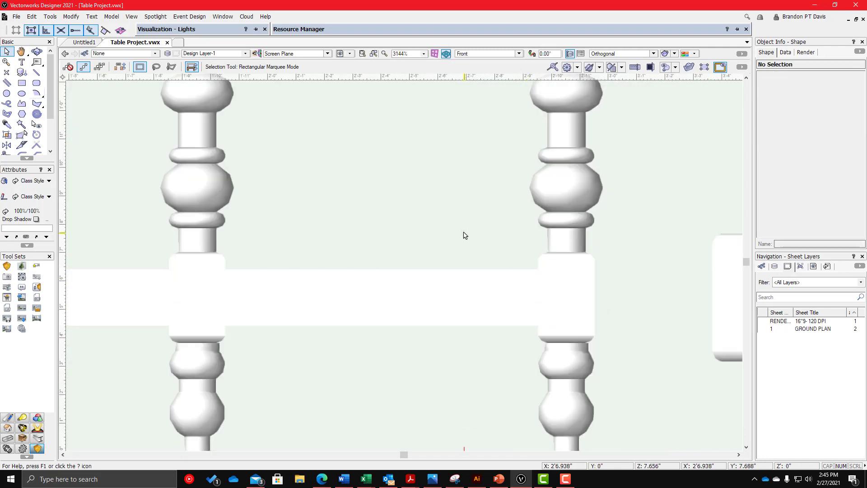
scroll(469, 225, "down", 2)
key("shift+c")
left_click_drag(476, 219, 376, 335)
scroll(401, 285, "down", 4)
scroll(475, 223, "up", 3)
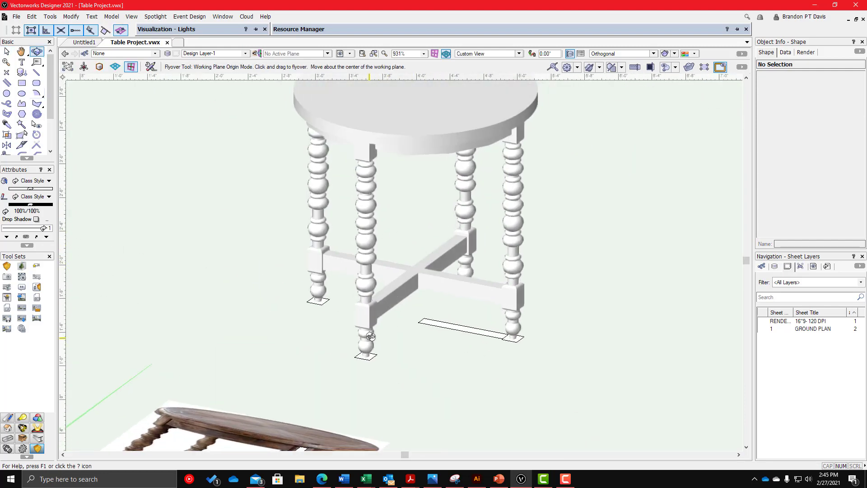
scroll(430, 306, "down", 1)
scroll(430, 305, "up", 1)
- Delete the leftover flat stretcher rectangle and the square leg outlines on the ground beneath the table legs
key("x")
left_click(465, 328)
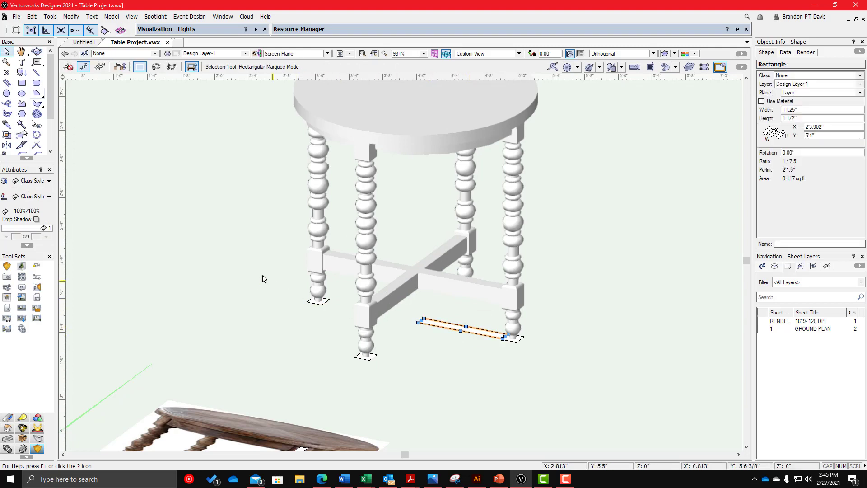
left_click(424, 379)
left_click_drag(235, 264, 390, 371)
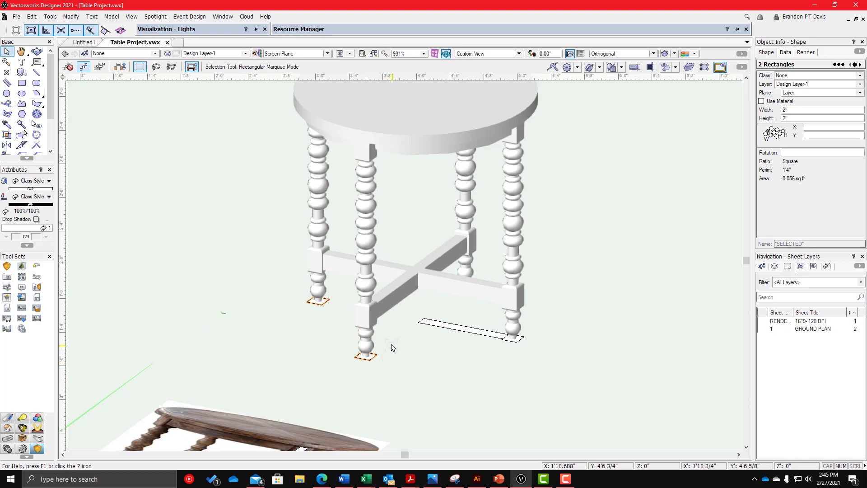
left_click(456, 367)
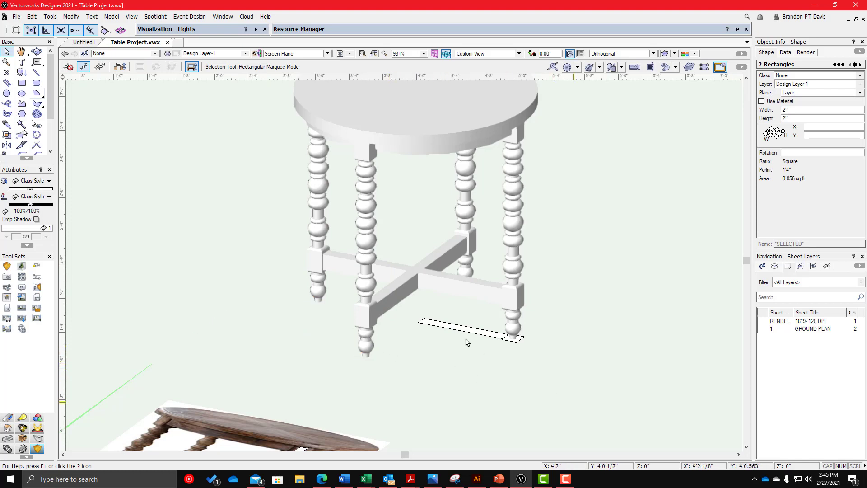
left_click_drag(574, 401, 401, 253)
key("Delete")
- Delete the spare leg block and the leftover profile lines lying around the reference photo, keeping the photo itself
scroll(520, 330, "down", 3)
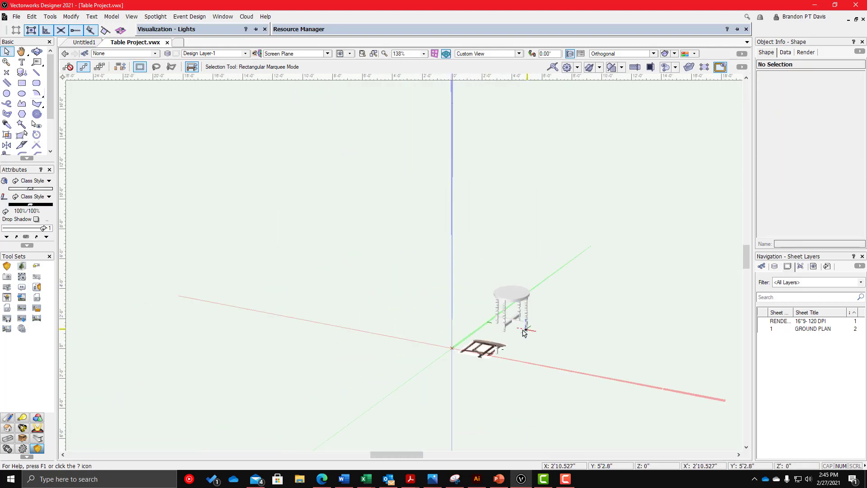
scroll(487, 362, "up", 2)
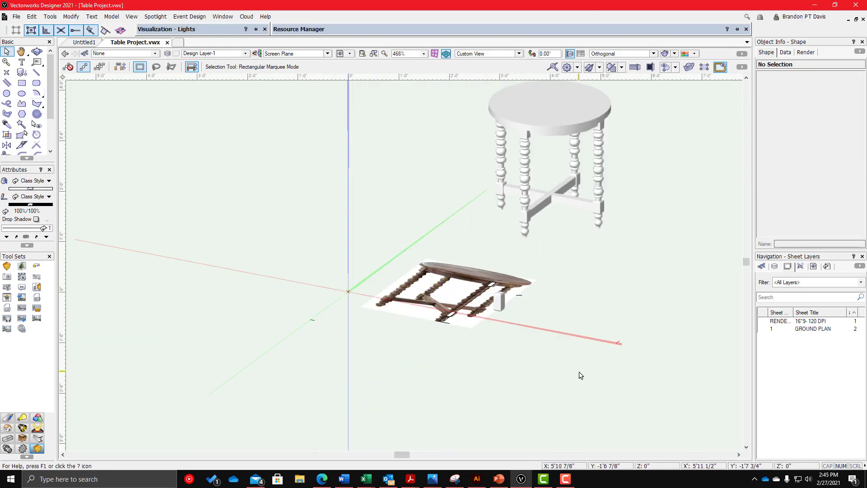
left_click_drag(578, 373, 437, 259)
key("Delete")
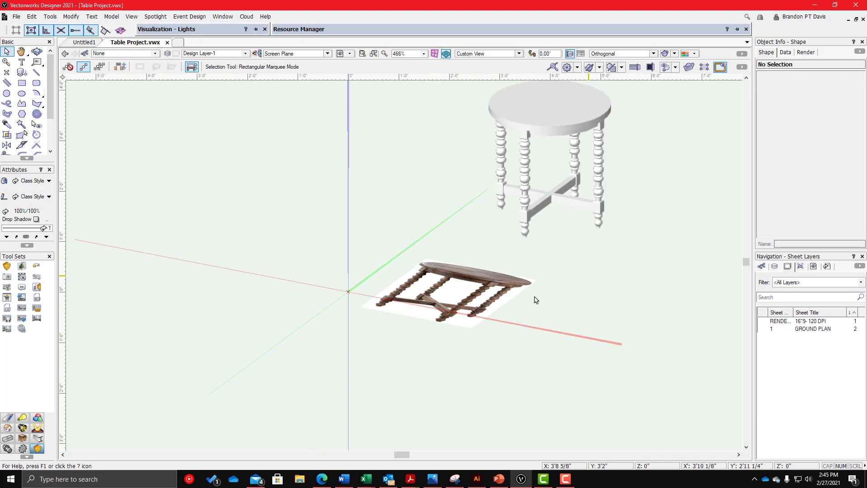
left_click_drag(589, 275, 459, 325)
- Examine the tabletop edge and apron in the reference photo in the Top/Plan view
scroll(496, 297, "down", 1)
scroll(516, 305, "up", 1)
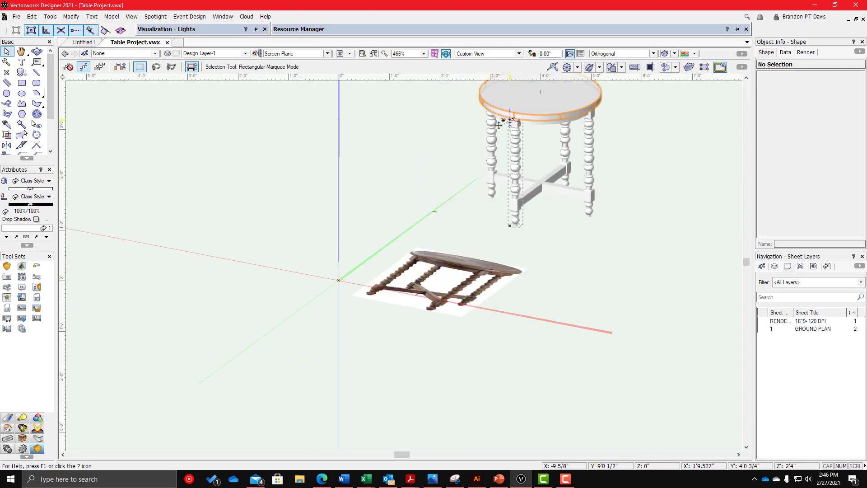
scroll(499, 125, "up", 2)
scroll(497, 189, "down", 2)
left_click(489, 54)
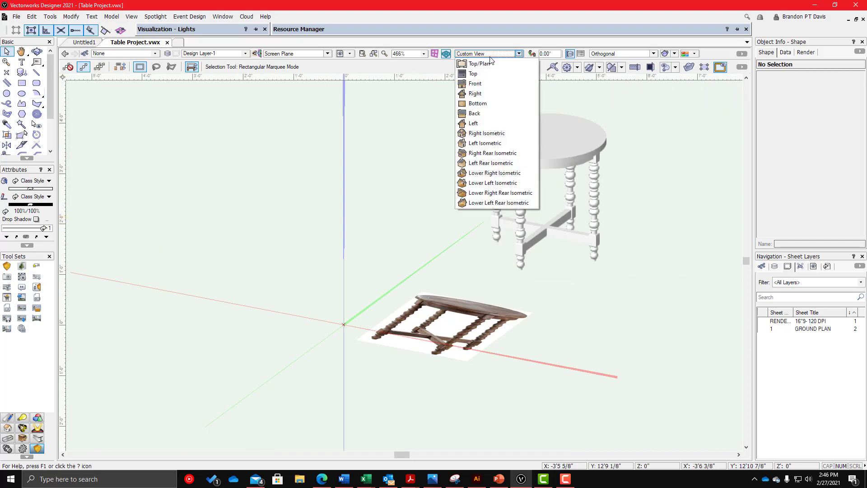
left_click(479, 64)
scroll(427, 349, "up", 2)
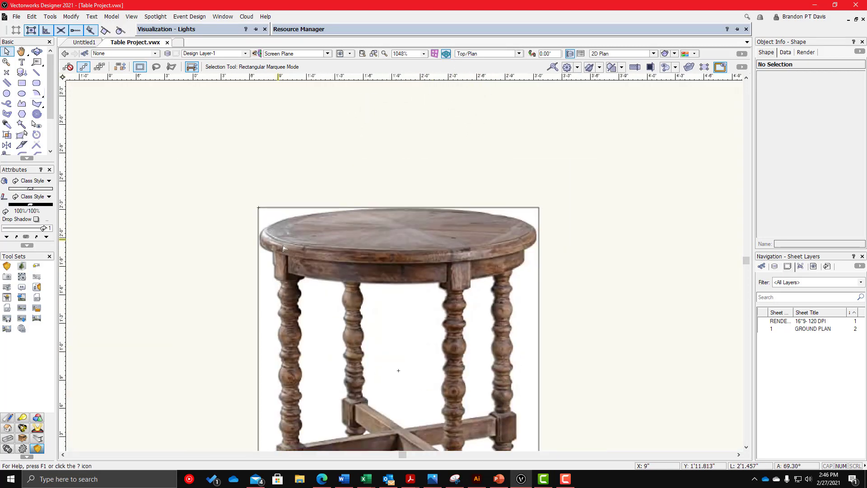
scroll(497, 262, "up", 2)
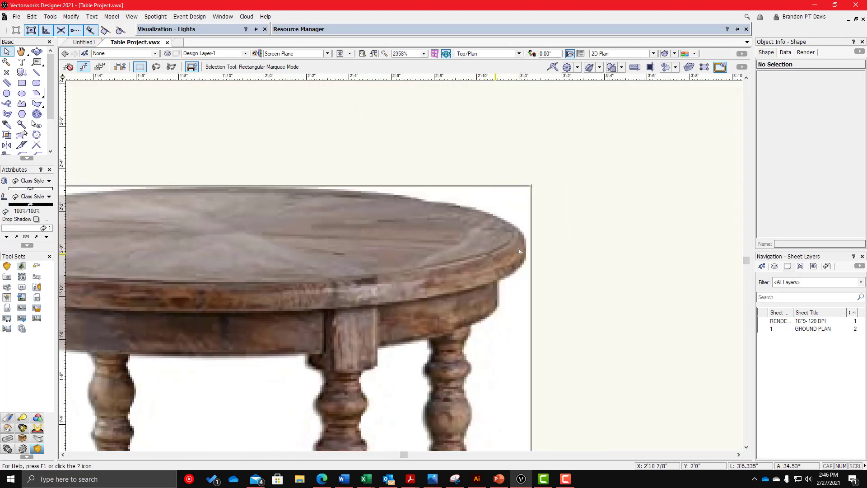
scroll(519, 251, "down", 2)
scroll(519, 249, "up", 2)
scroll(348, 247, "down", 2)
scroll(352, 276, "up", 1)
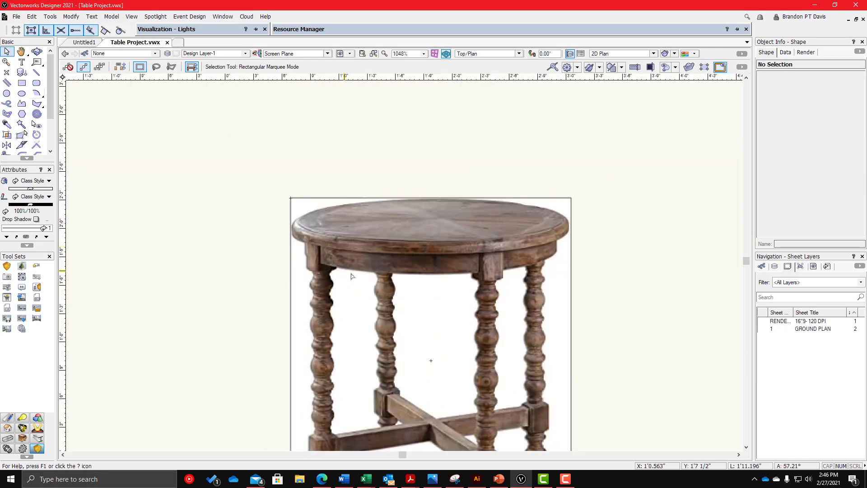
scroll(352, 276, "down", 1)
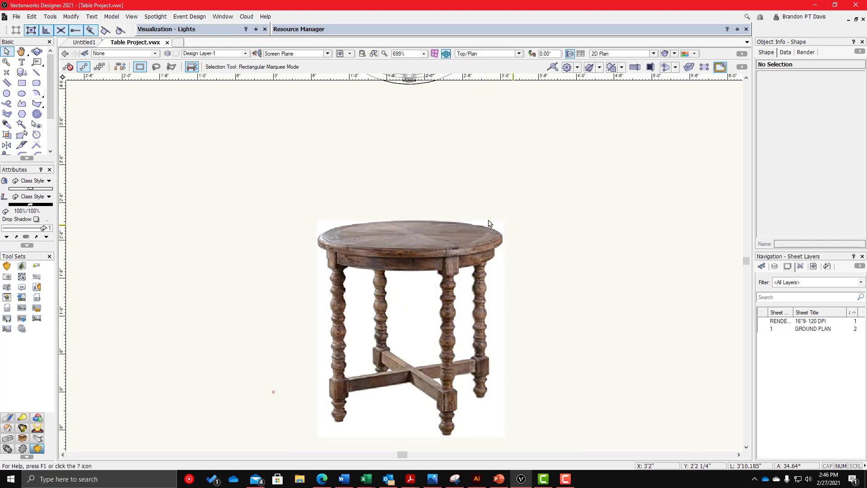
scroll(407, 259, "down", 2)
scroll(427, 326, "up", 3)
scroll(426, 326, "down", 2)
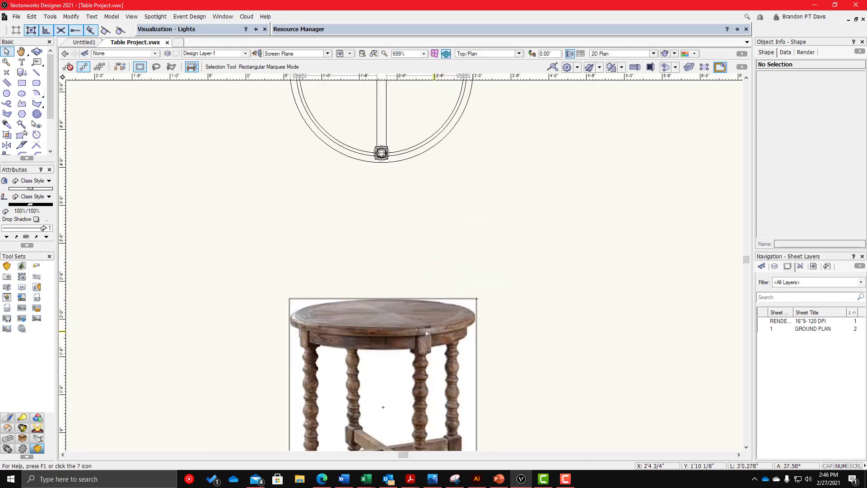
- Fillet the upper circular edge of the tabletop disc with a constant radius of 0.75"
left_click(482, 54)
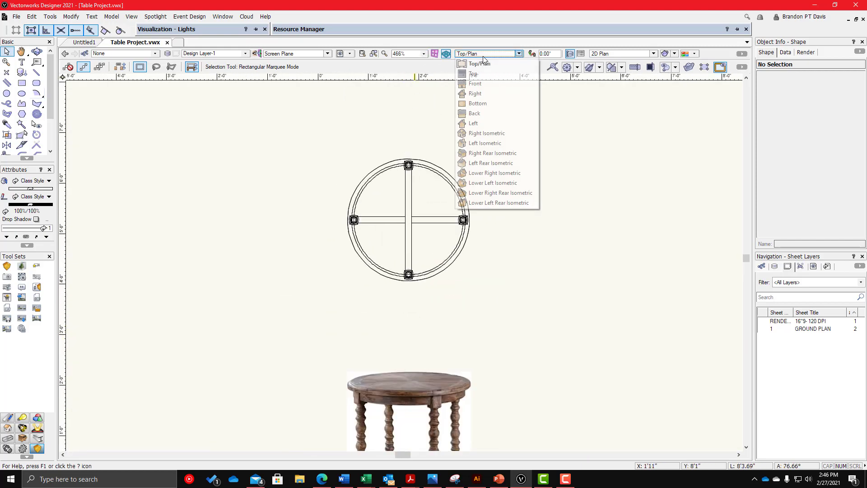
left_click(475, 83)
scroll(420, 202, "up", 2)
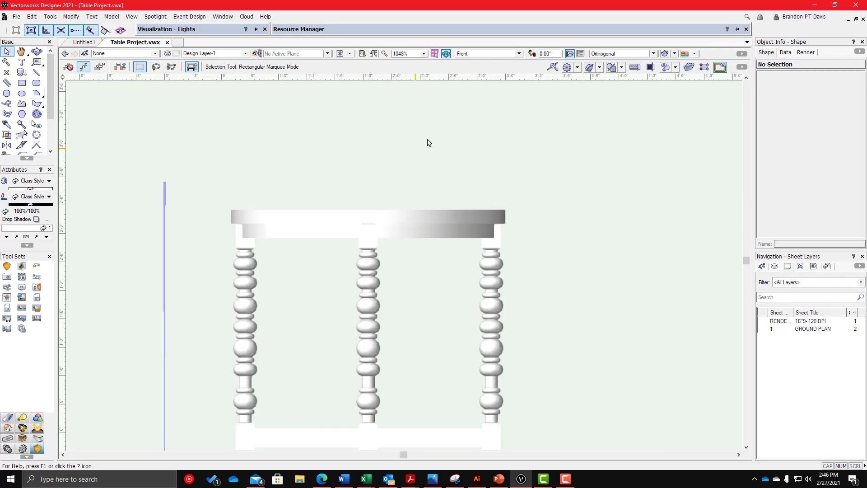
middle_click_drag(427, 141, 458, 237, "ctrl")
scroll(458, 237, "down", 3)
scroll(406, 172, "up", 2)
scroll(407, 172, "up", 1)
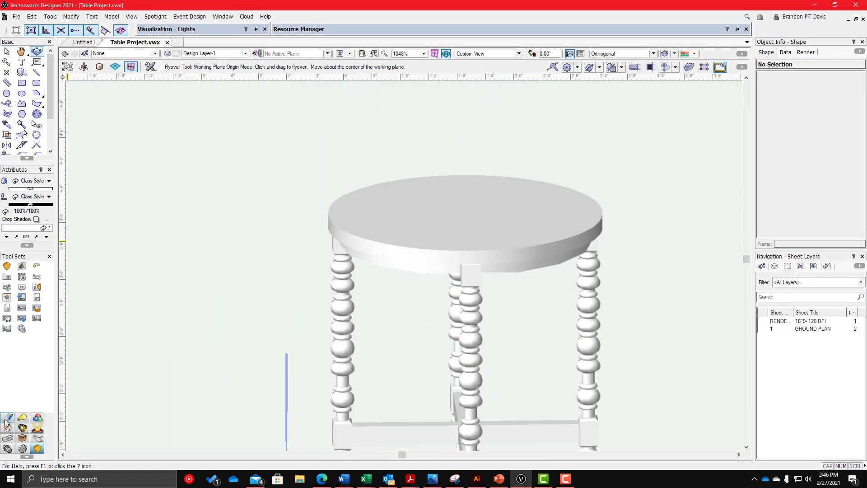
left_click(36, 419)
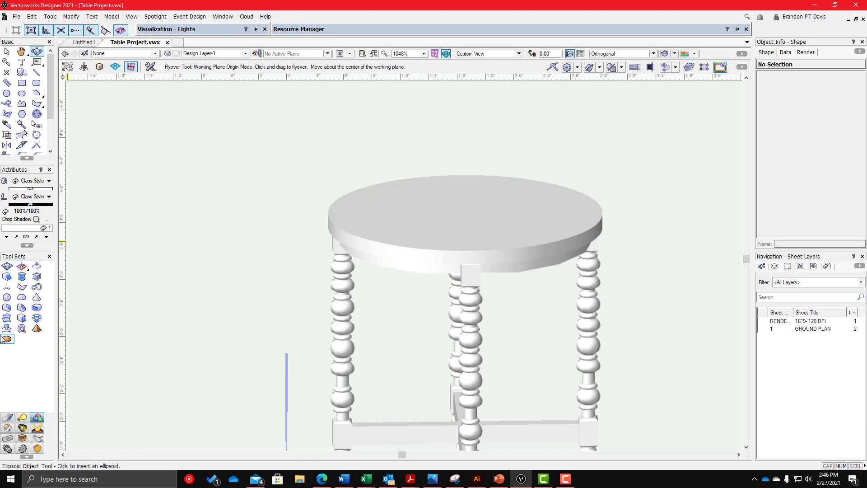
left_click(7, 308)
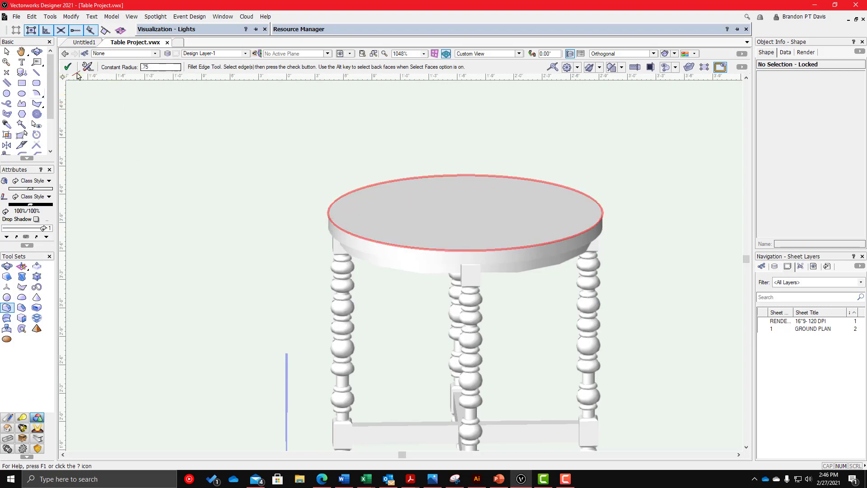
left_click(69, 68)
- Examine the rounded tabletop edge up close from a low angle and in the Front view
scroll(298, 213, "up", 4)
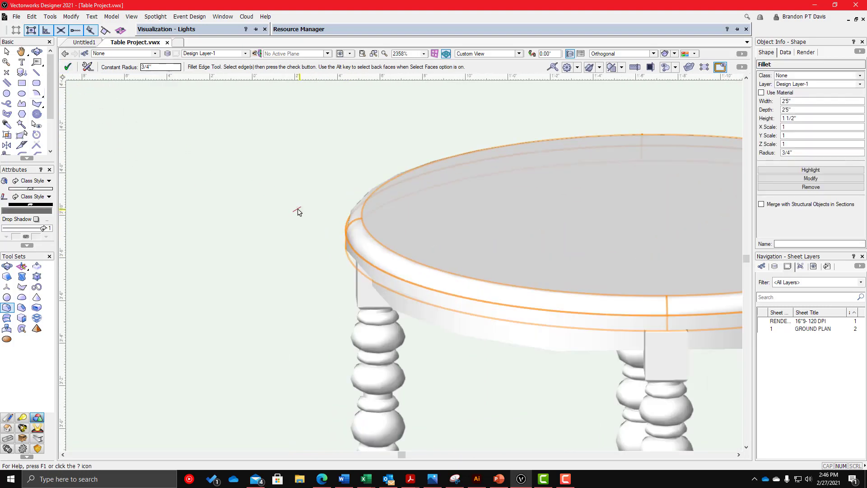
middle_click_drag(274, 229, 230, 191, "ctrl")
scroll(230, 190, "down", 3)
scroll(547, 294, "up", 3)
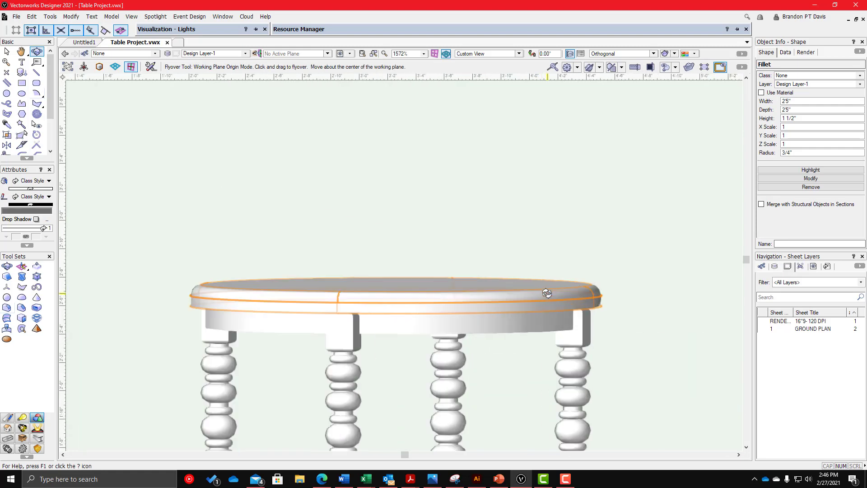
scroll(561, 297, "up", 2)
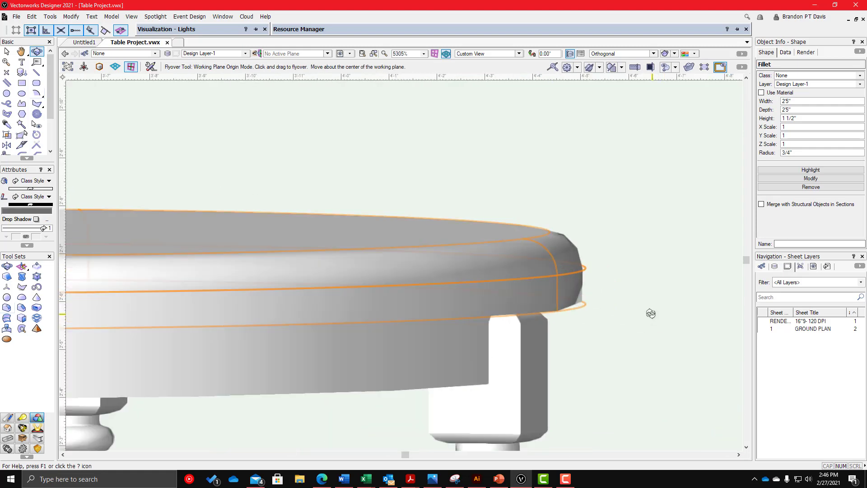
left_click(518, 53)
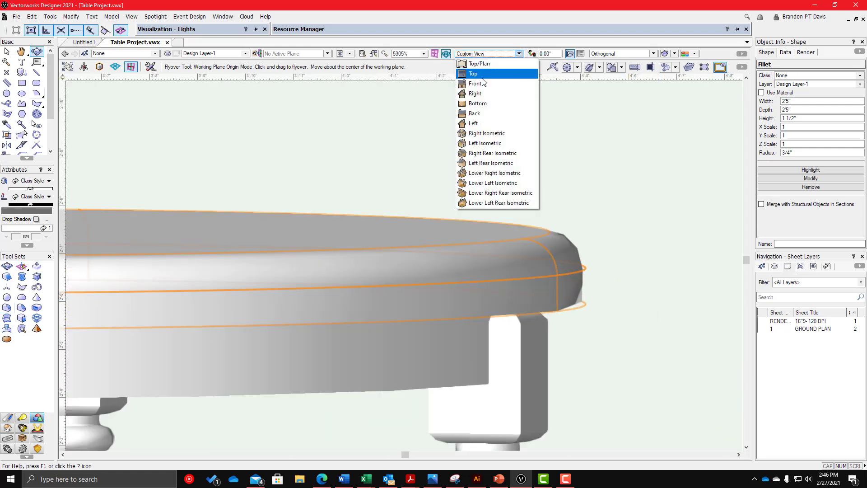
left_click(476, 83)
scroll(402, 223, "down", 2)
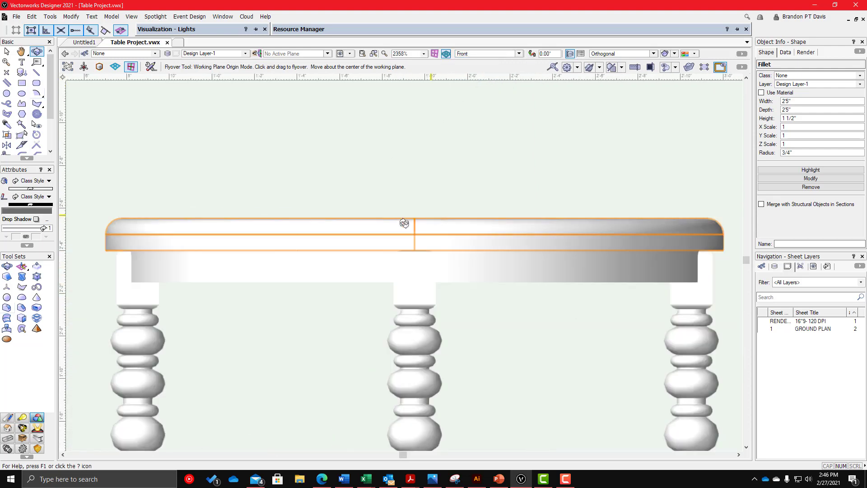
scroll(95, 234, "up", 1)
scroll(95, 234, "up", 2)
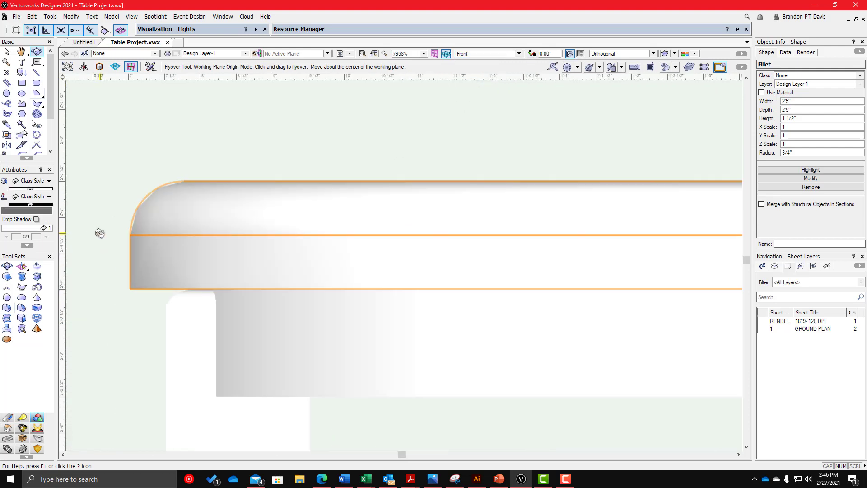
- Set the radius of the tabletop's edge fillet to 1/2"
key("x")
left_click(180, 145)
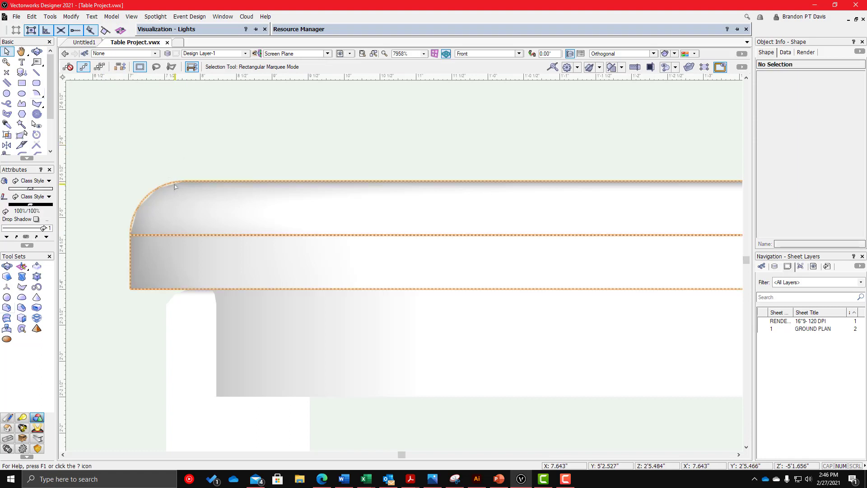
double_click(175, 186)
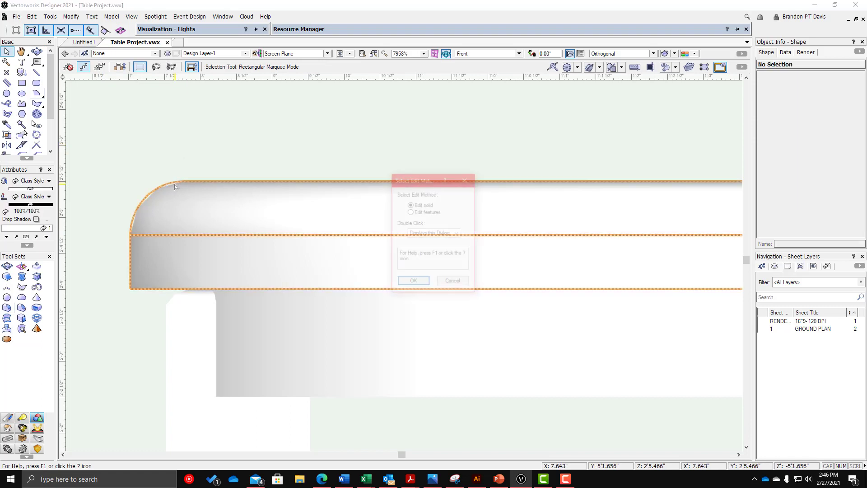
left_click(452, 284)
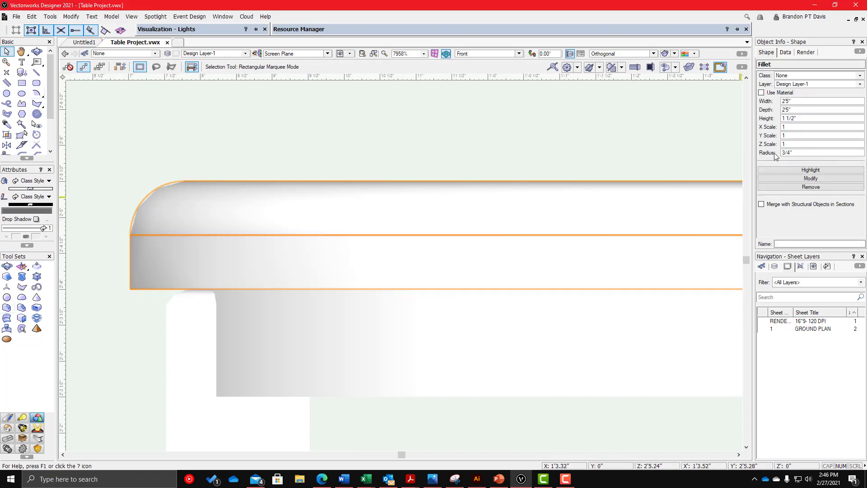
left_click(799, 154)
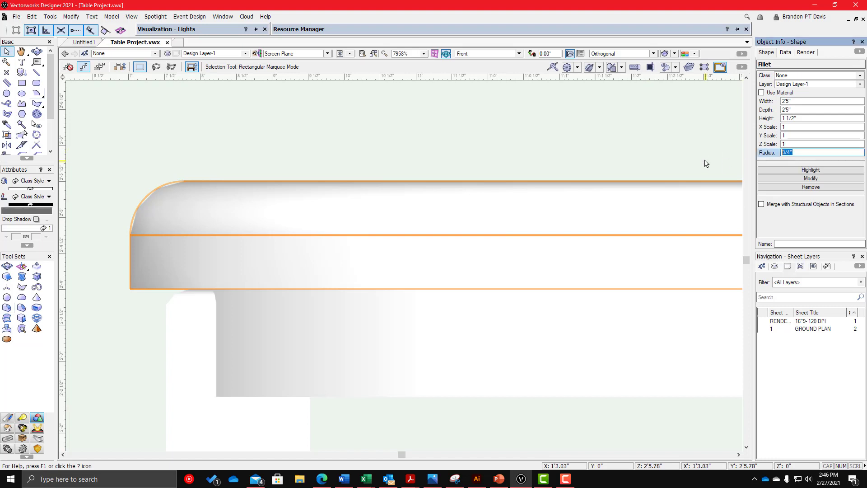
type(".5")
key("Return")
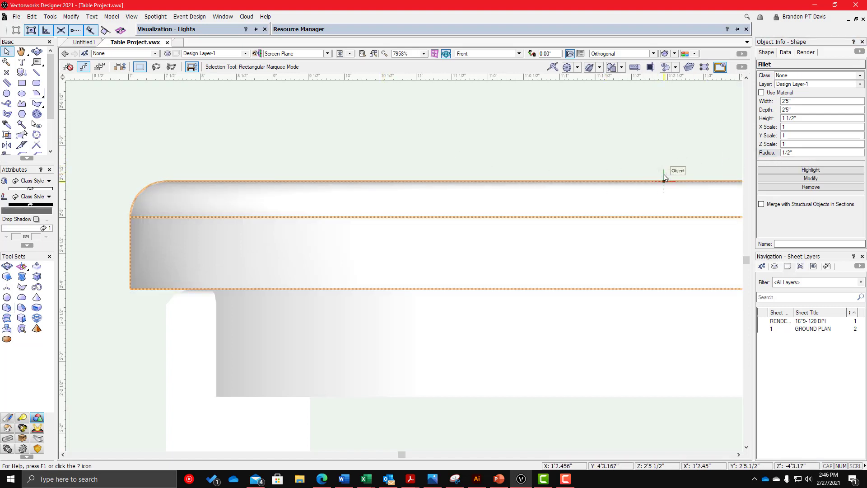
- Try the tabletop edge fillet with a radius of 3/8" and with 6/8"
left_click(795, 152)
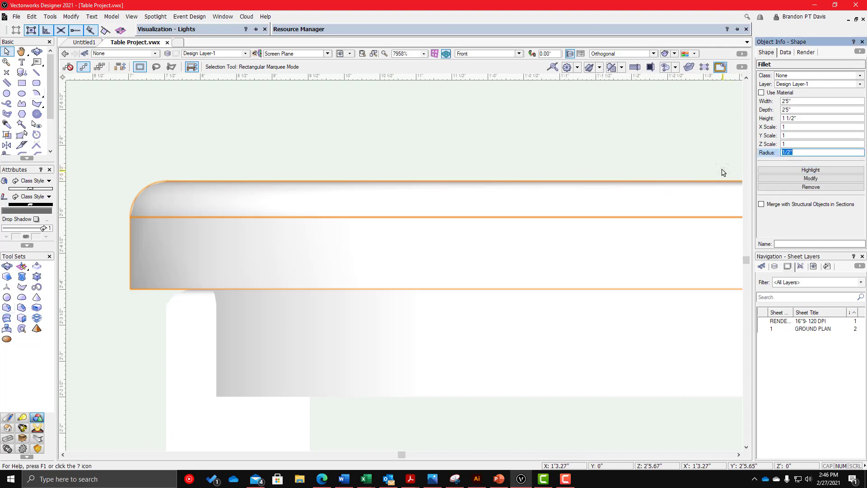
key("Return")
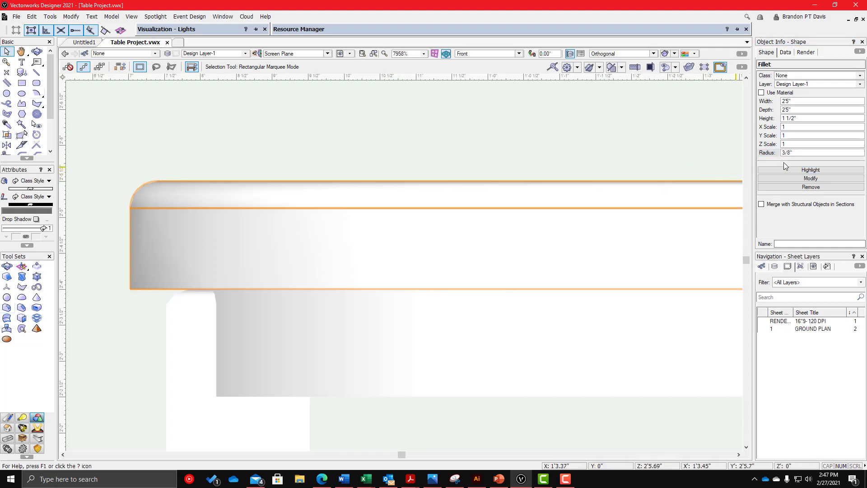
left_click(797, 153)
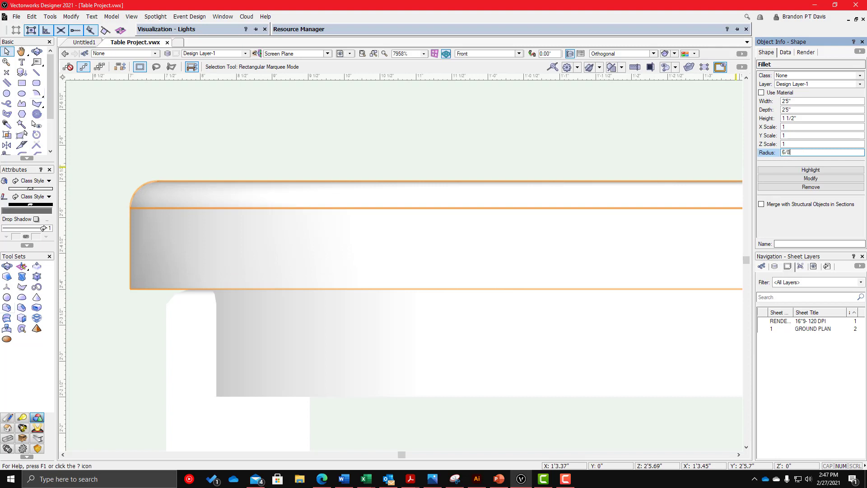
type("6/8")
key("Return")
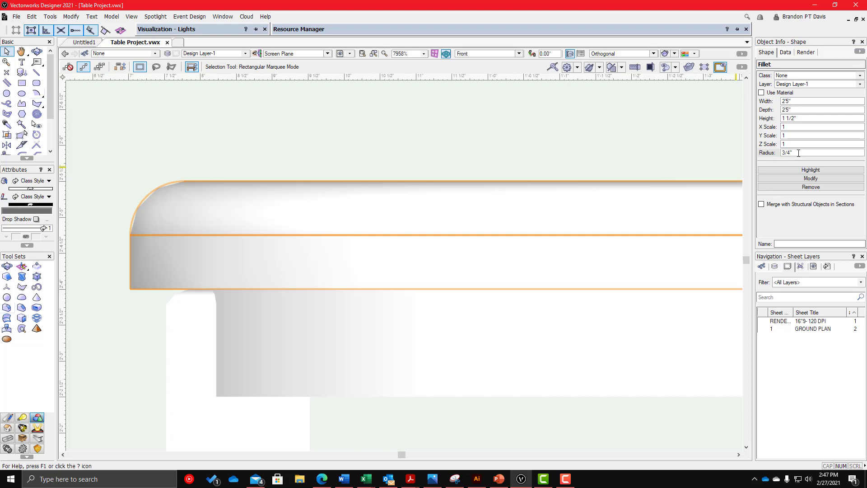
- Set the radius of the tabletop's edge fillet to 3/4"-1/16" and deselect the tabletop
left_click(798, 153)
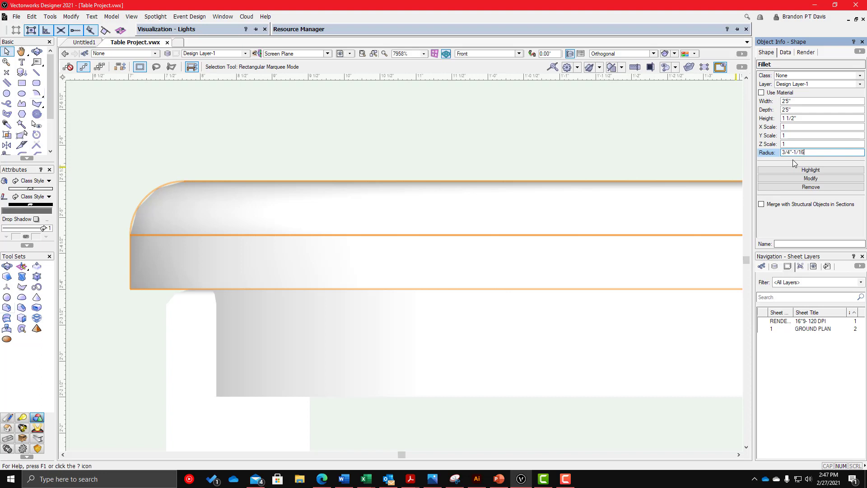
key("Return")
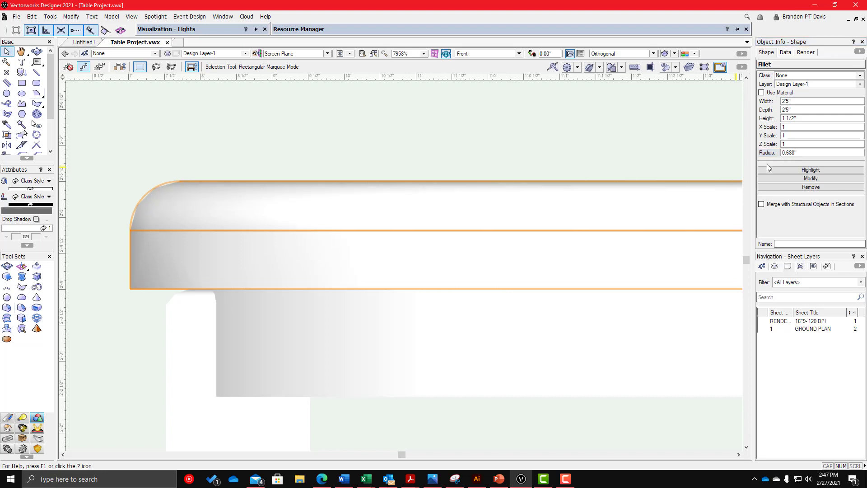
left_click(330, 127)
- Examine the whole table model from the front and from several raised angles
scroll(343, 194, "down", 5)
scroll(461, 207, "up", 2)
scroll(416, 183, "down", 1)
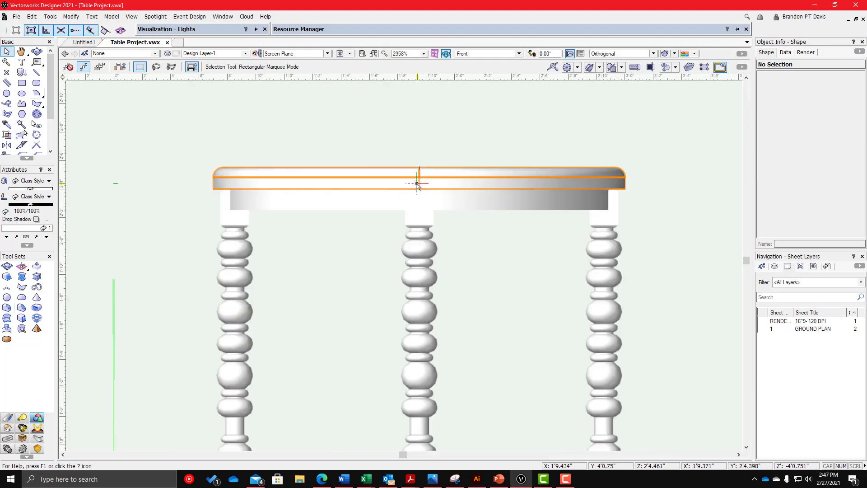
key("shift+c")
left_click_drag(416, 174, 499, 202)
scroll(453, 201, "down", 5)
scroll(291, 201, "up", 2)
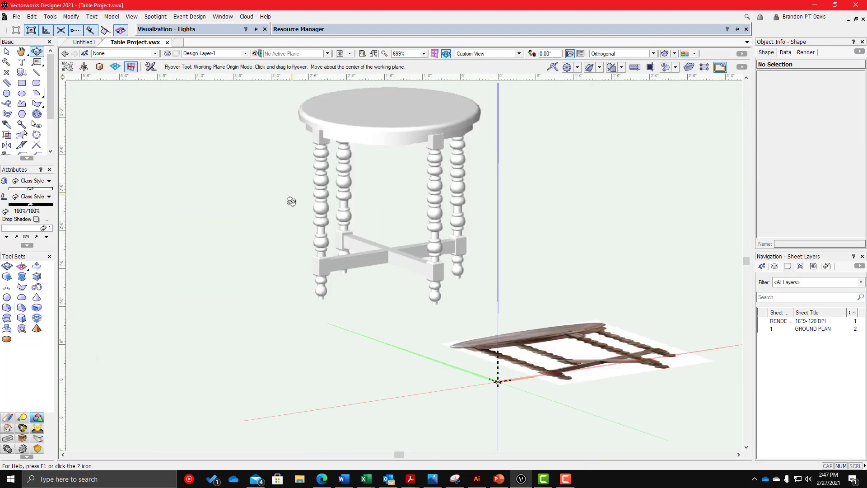
left_click_drag(313, 226, 390, 244)
scroll(353, 236, "down", 2)
scroll(210, 194, "up", 2)
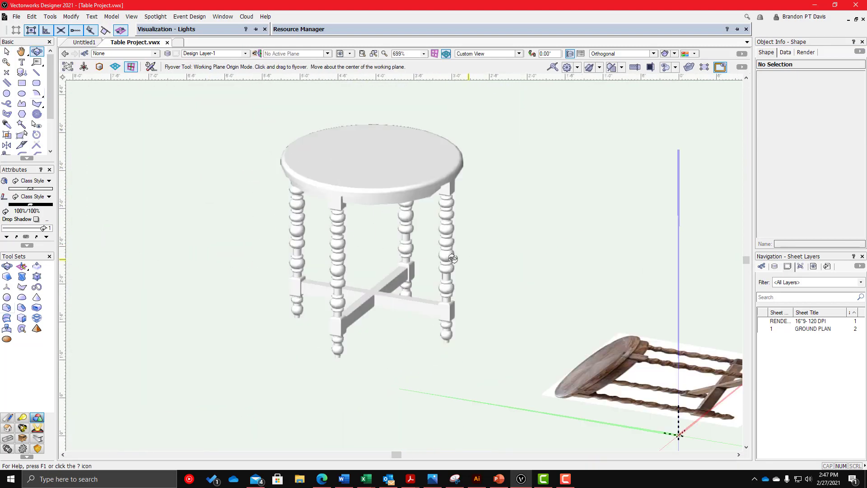
left_click_drag(453, 258, 380, 228)
scroll(574, 263, "up", 1)
- Limit the Resource Manager to Renderworks textures and search all libraries for wood
mouse_move(509, 32)
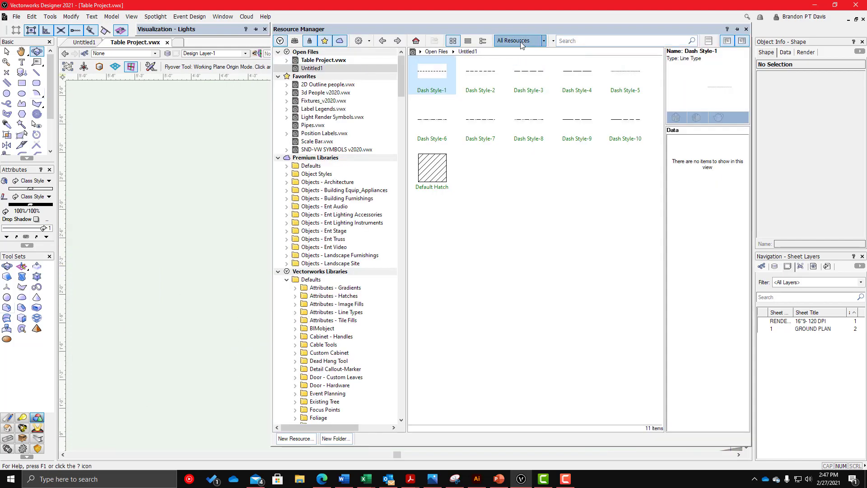
left_click(518, 40)
left_click(511, 159)
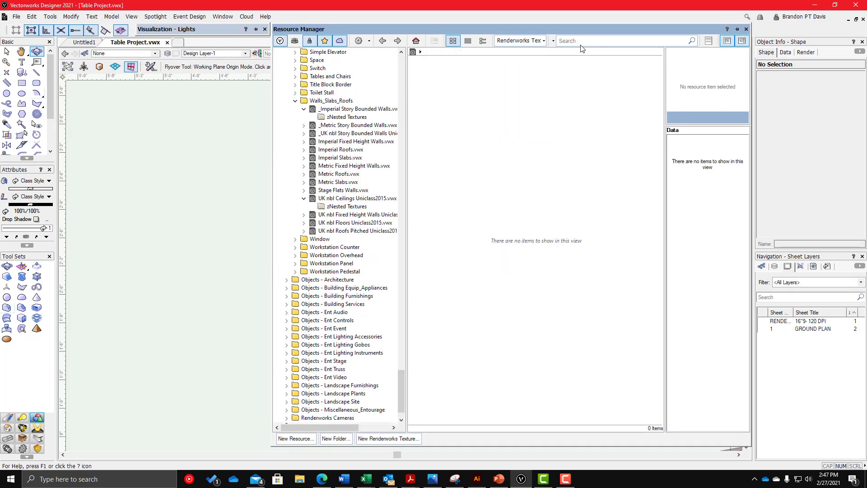
left_click(583, 40)
type("wood")
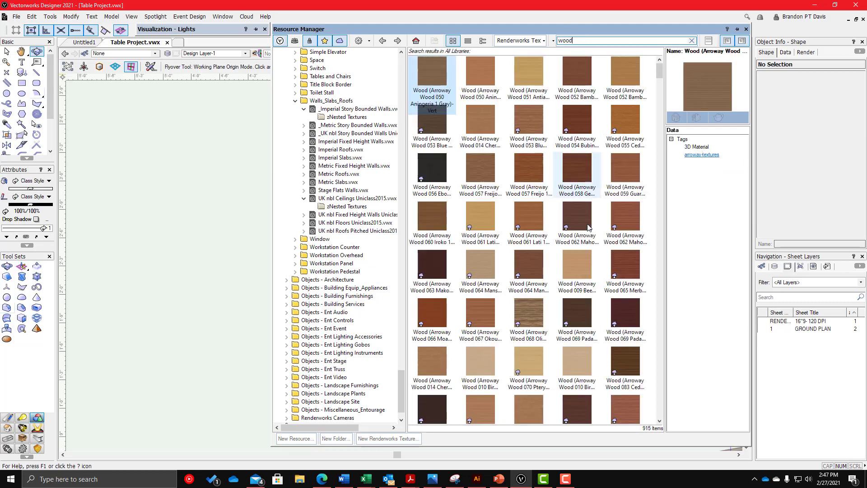
- Browse the wood textures for a dark finish and select Wood Oak Expresso RT
scroll(596, 144, "down", 5)
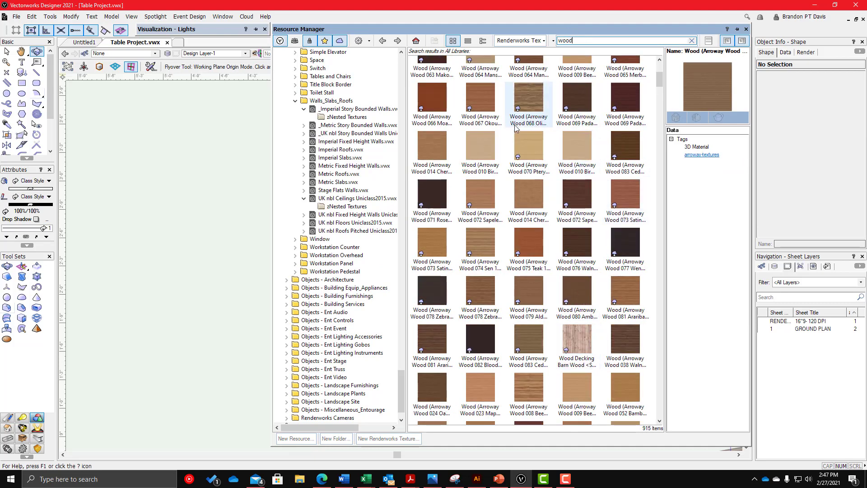
scroll(547, 245, "down", 10)
scroll(548, 245, "down", 8)
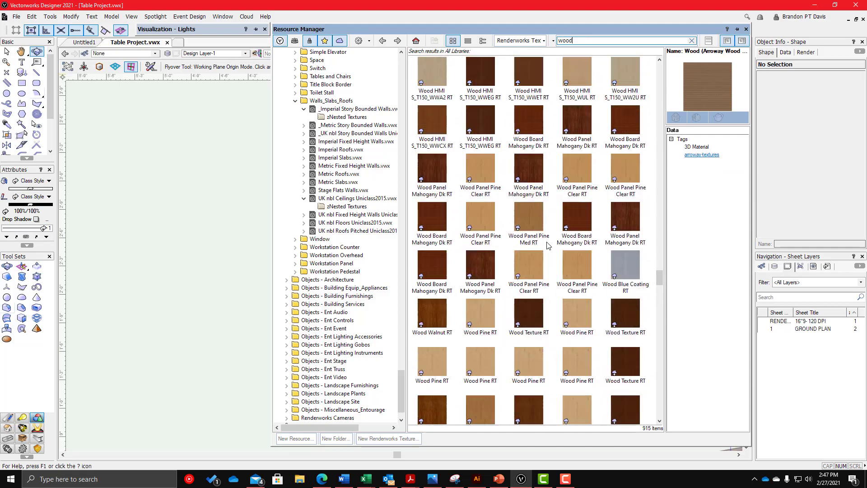
left_click(625, 247)
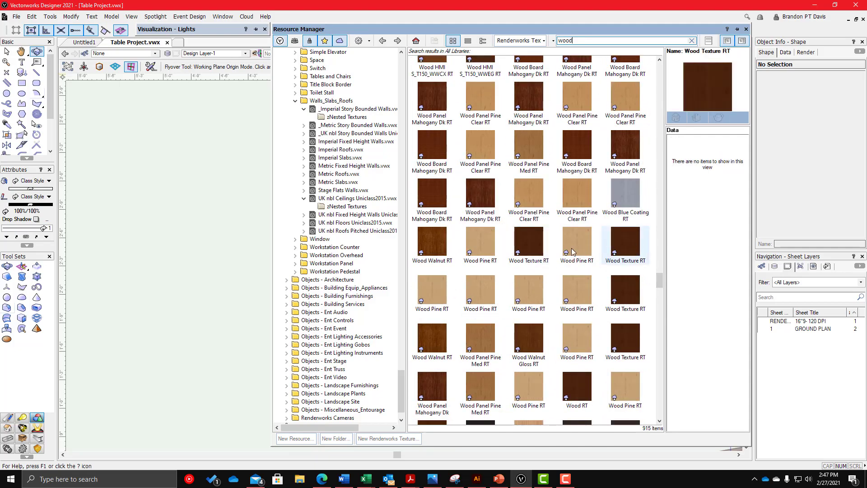
scroll(538, 307, "down", 8)
scroll(539, 307, "down", 3)
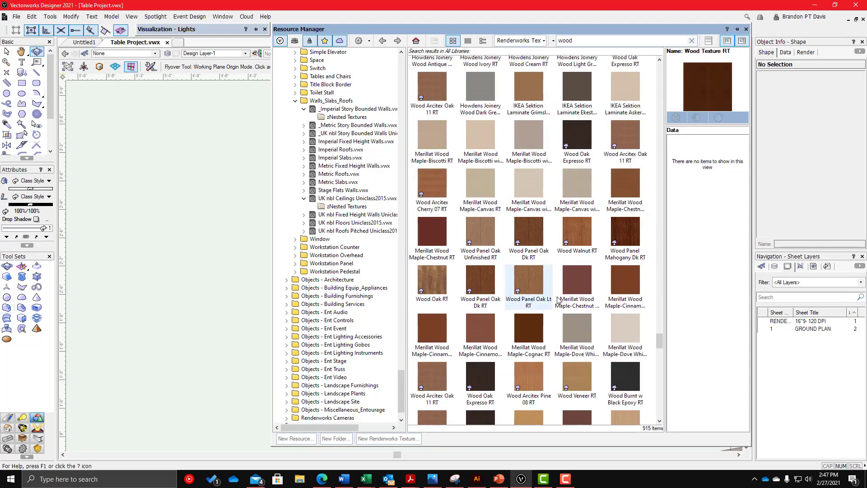
left_click(574, 146)
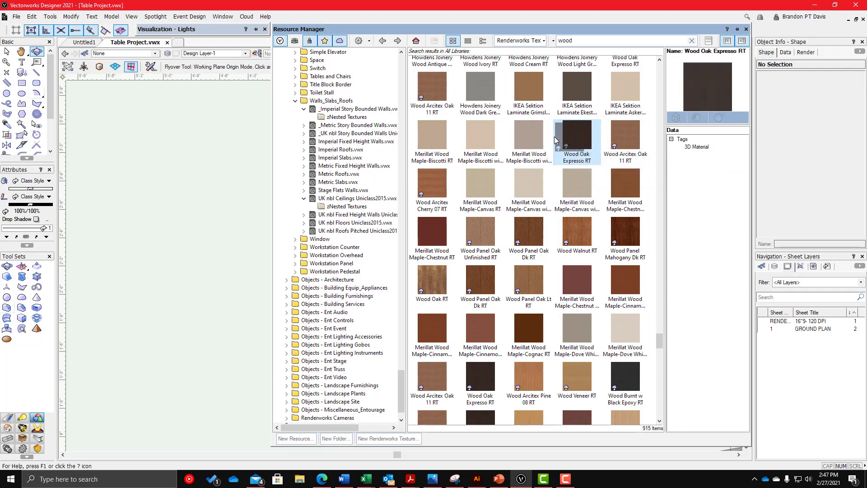
- Import the Wood Oak Expresso RT texture into the Table Project.vwx file's resources
scroll(569, 234, "up", 3)
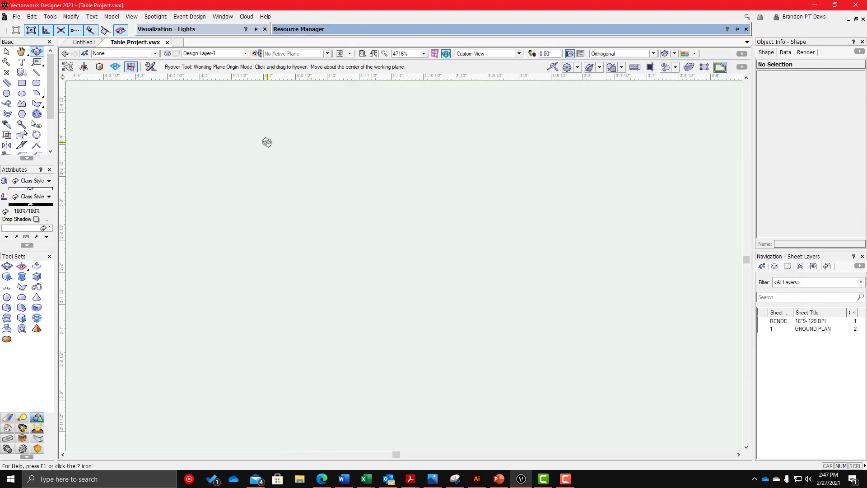
scroll(394, 173, "down", 14)
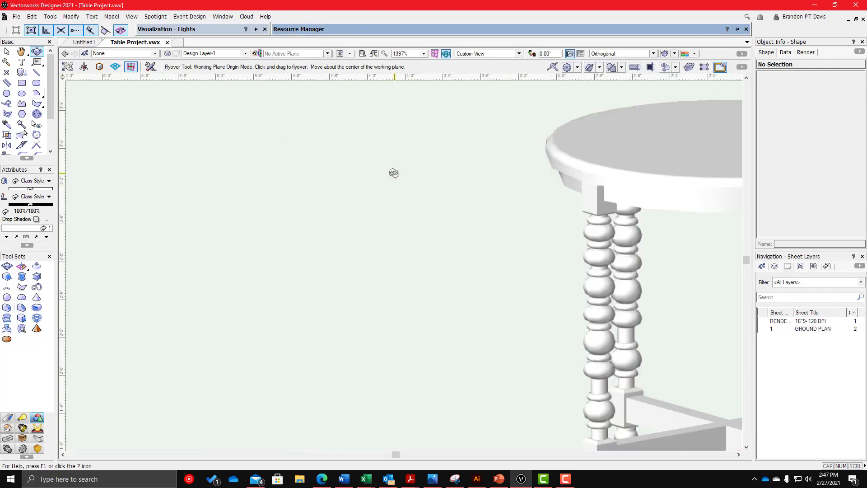
scroll(473, 174, "up", 3)
mouse_move(469, 32)
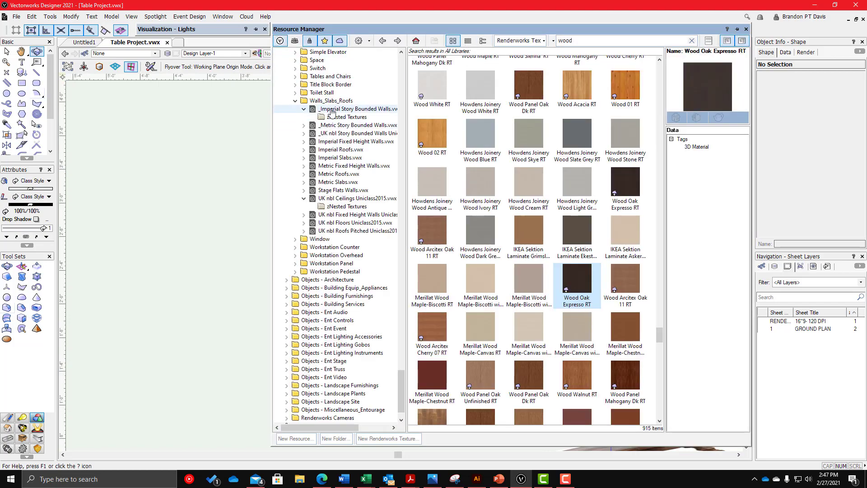
scroll(332, 112, "down", 15)
scroll(332, 111, "up", 20)
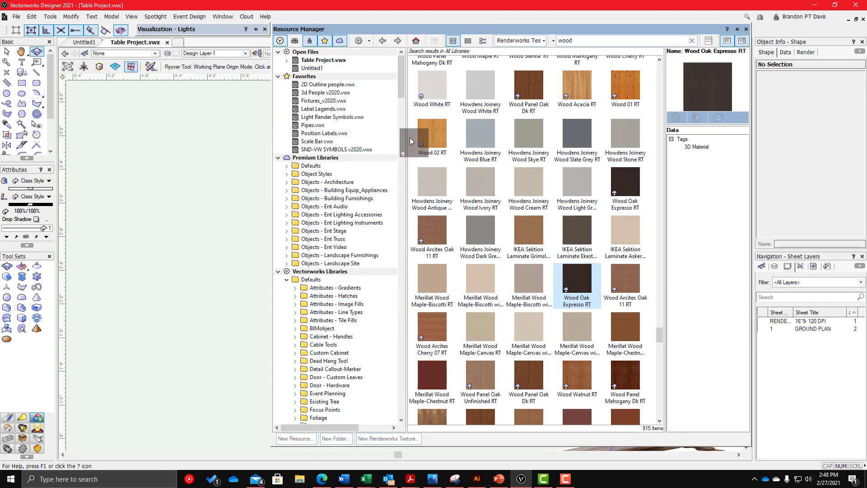
left_click_drag(410, 137, 358, 60)
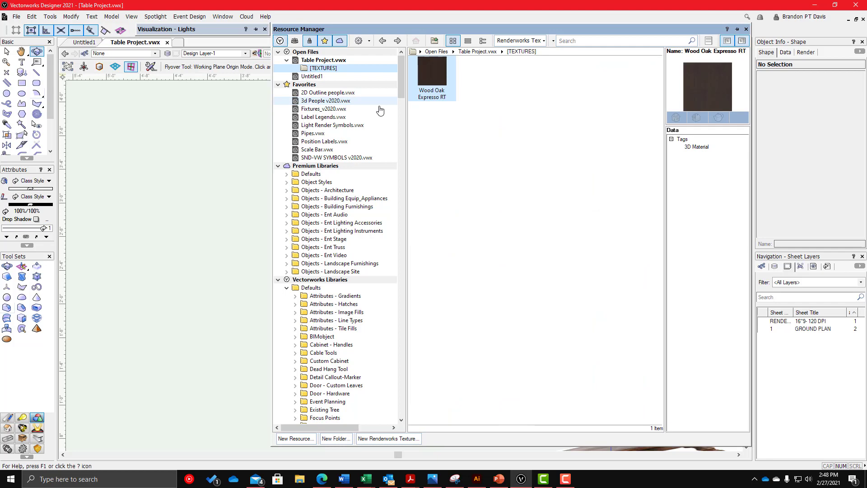
- Review the Wood Oak Expresso RT texture's settings, including its mirror reflectivity shader
right_click(434, 74)
left_click(457, 157)
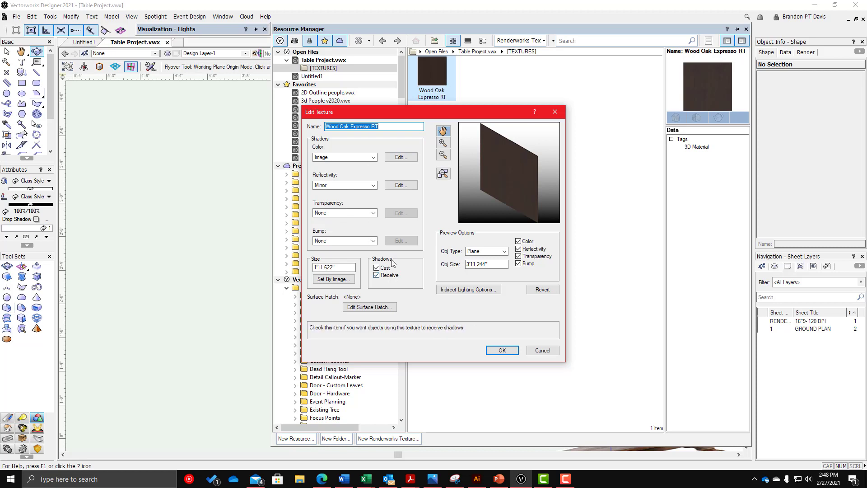
left_click(402, 185)
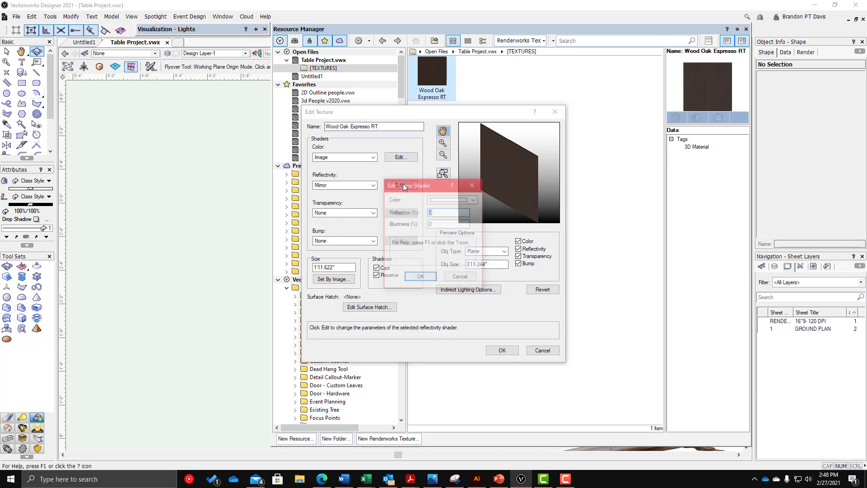
left_click(458, 279)
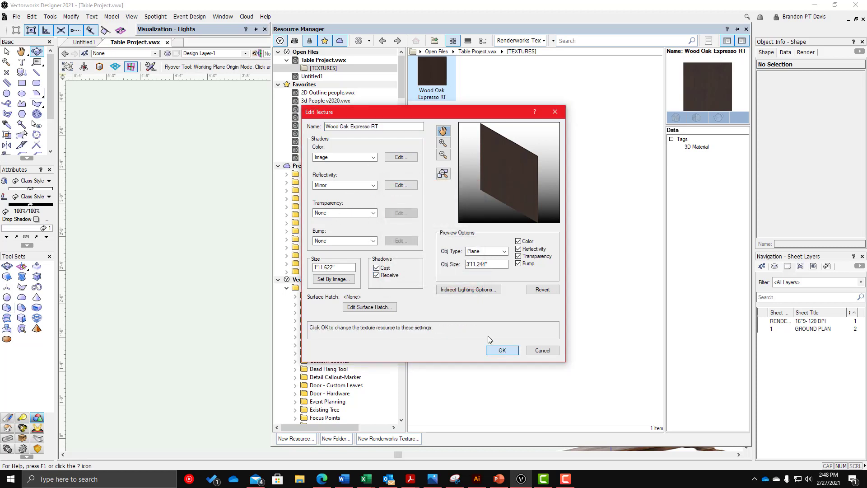
left_click(502, 350)
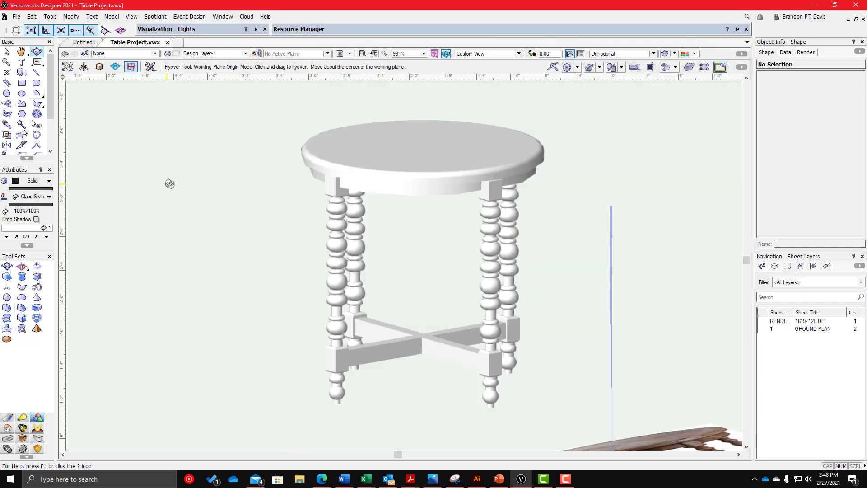
- Apply the Wood Oak Expresso RT texture to all parts of the table and clear the selection
scroll(379, 178, "down", 2)
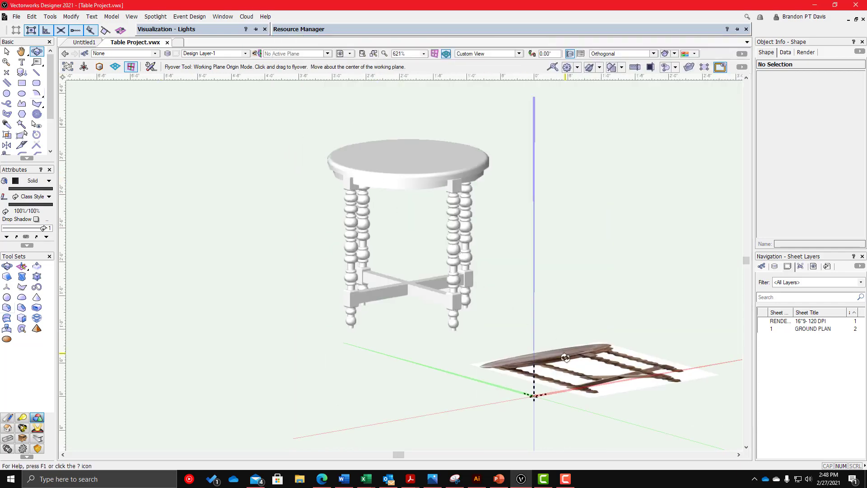
key("x")
left_click(549, 357)
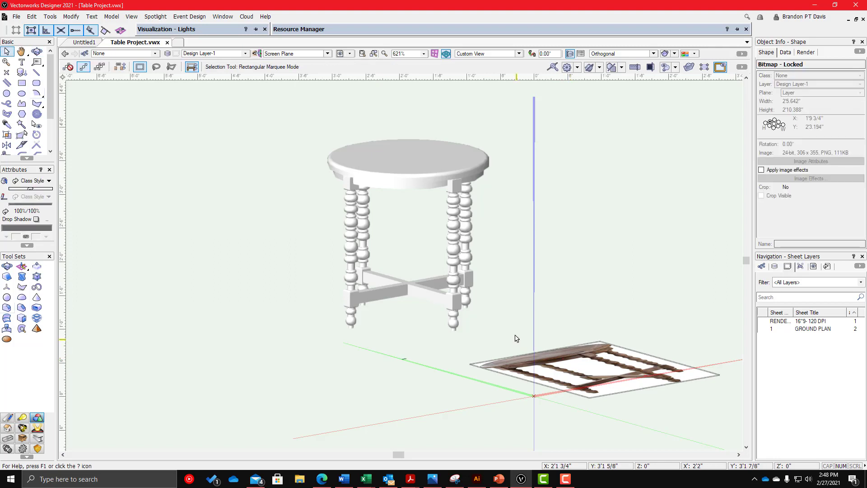
scroll(364, 195, "up", 2)
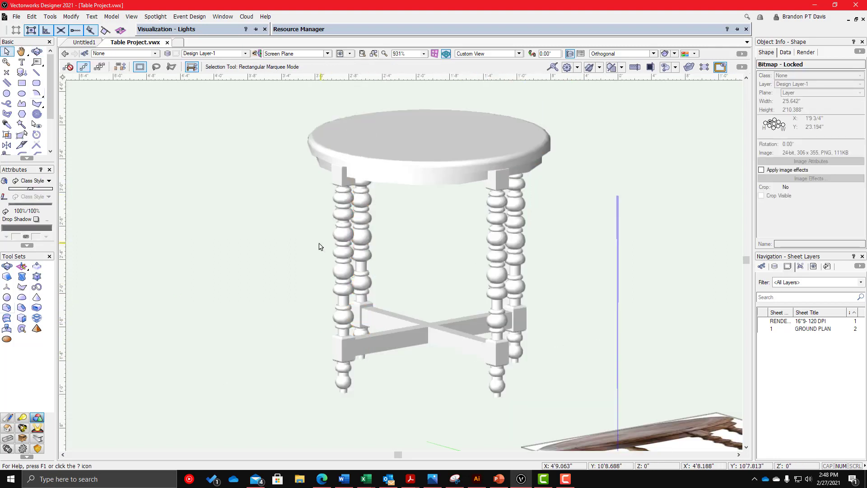
scroll(419, 250, "down", 2)
left_click_drag(291, 114, 543, 401)
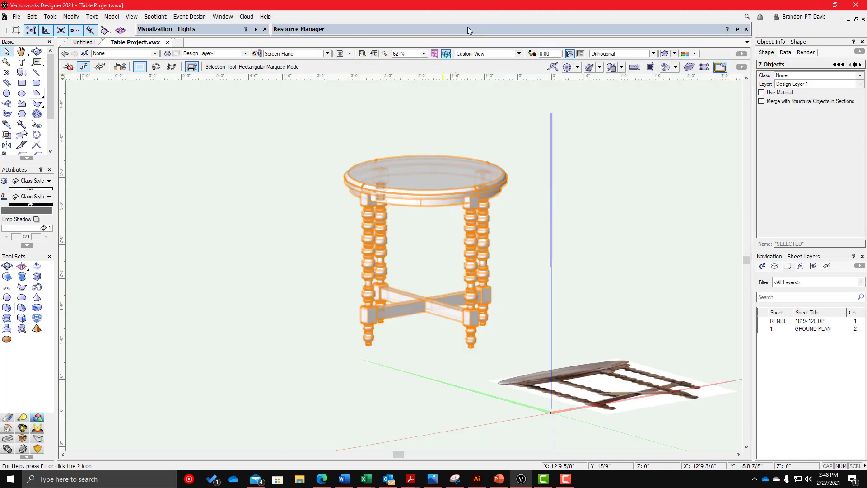
mouse_move(468, 27)
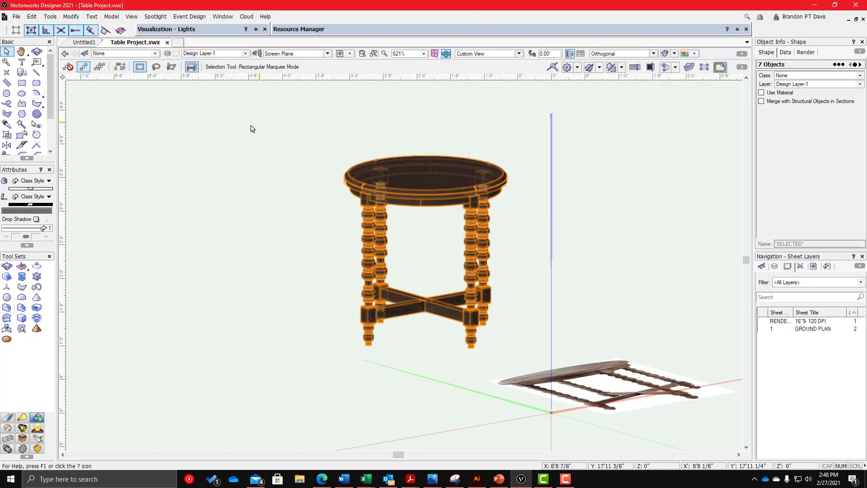
left_click(322, 238)
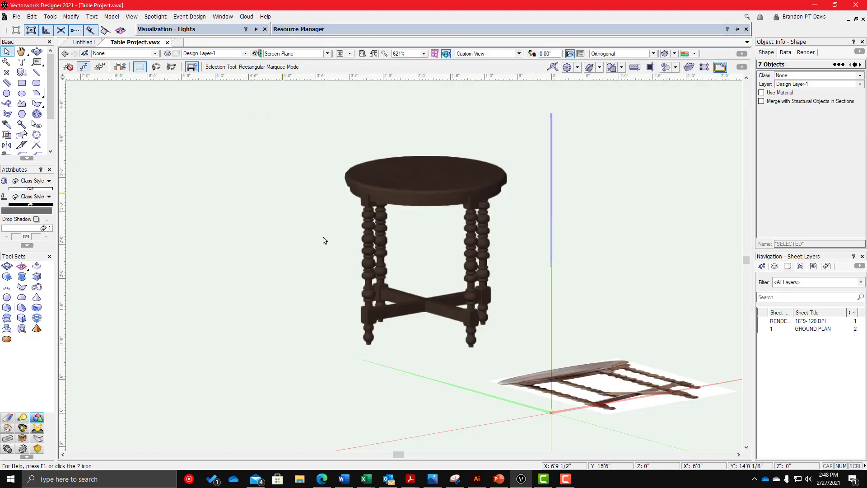
- Set the texture map type of all four turned legs to Auto-Align Plane and clear the selection
scroll(352, 265, "up", 4)
scroll(443, 276, "down", 4)
scroll(334, 242, "up", 4)
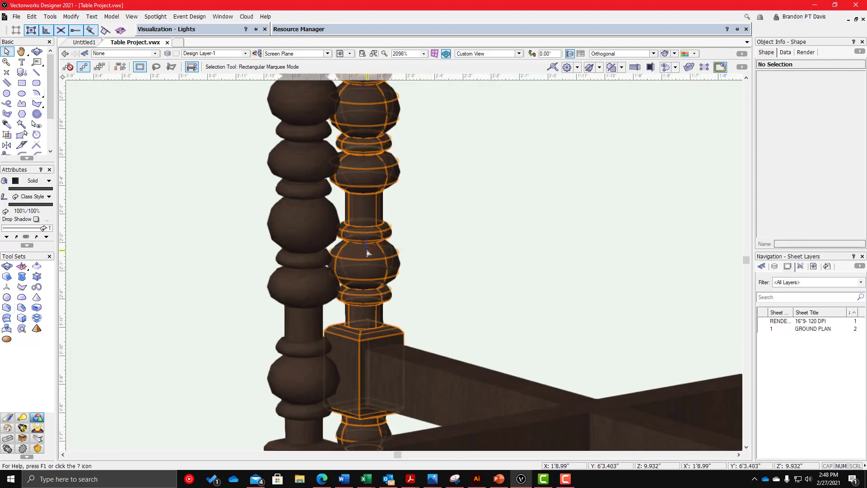
left_click(306, 231)
scroll(306, 231, "down", 2)
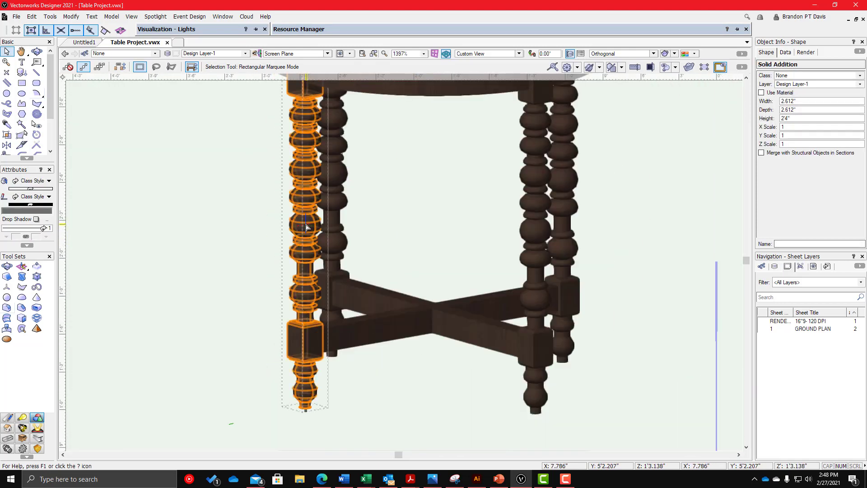
left_click(535, 231, "shift")
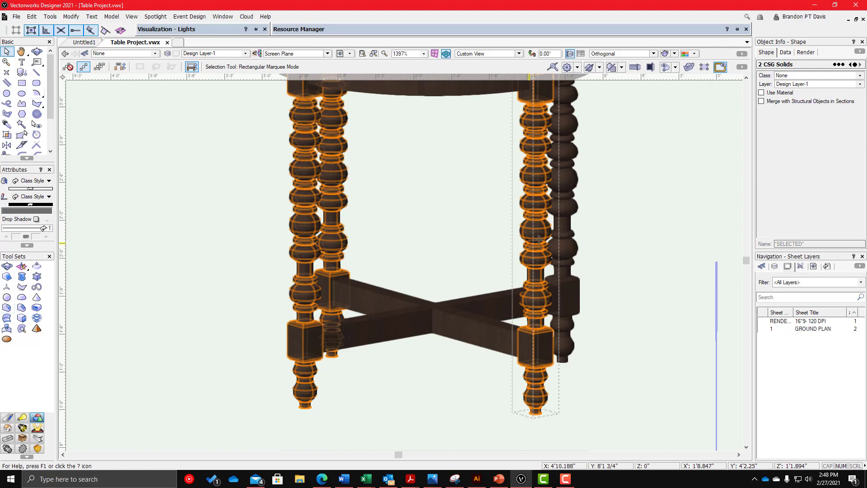
left_click(565, 228, "shift")
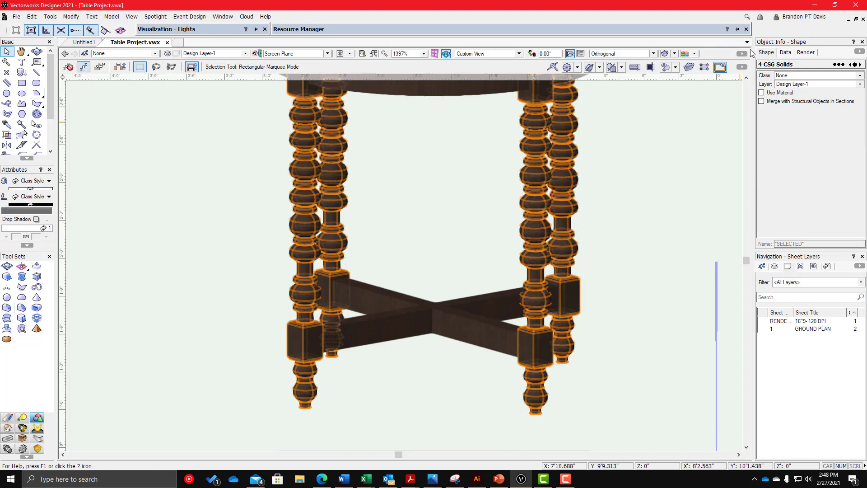
left_click(805, 52)
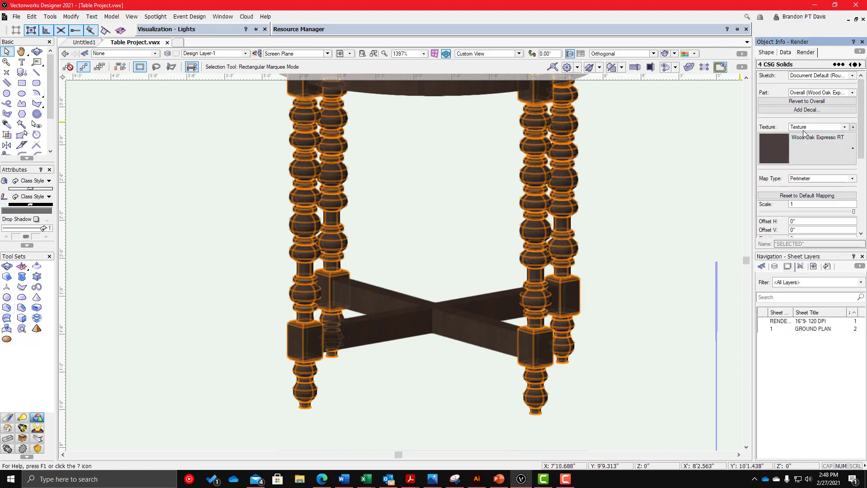
scroll(795, 176, "down", 1)
left_click(798, 169)
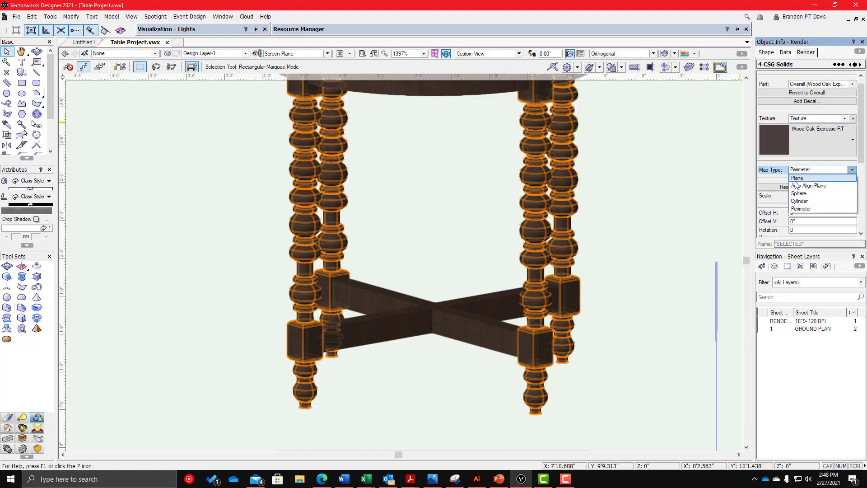
left_click(801, 187)
scroll(555, 219, "up", 4)
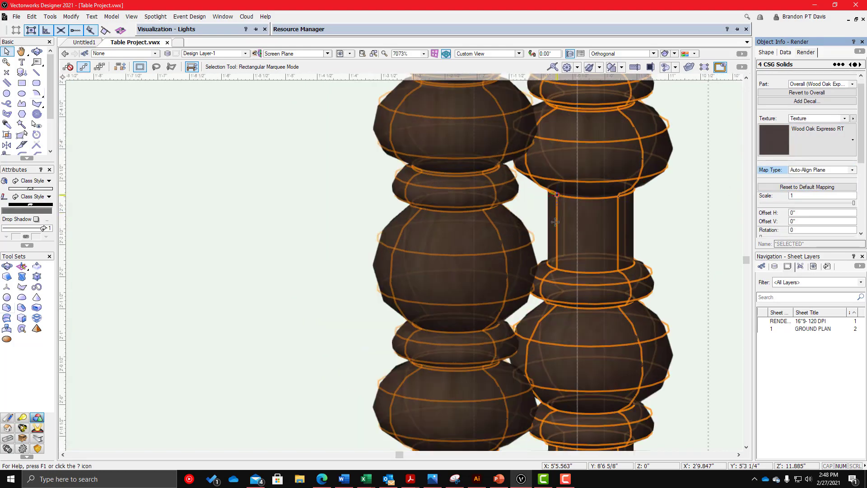
scroll(555, 220, "down", 4)
scroll(271, 262, "up", 4)
scroll(271, 262, "down", 4)
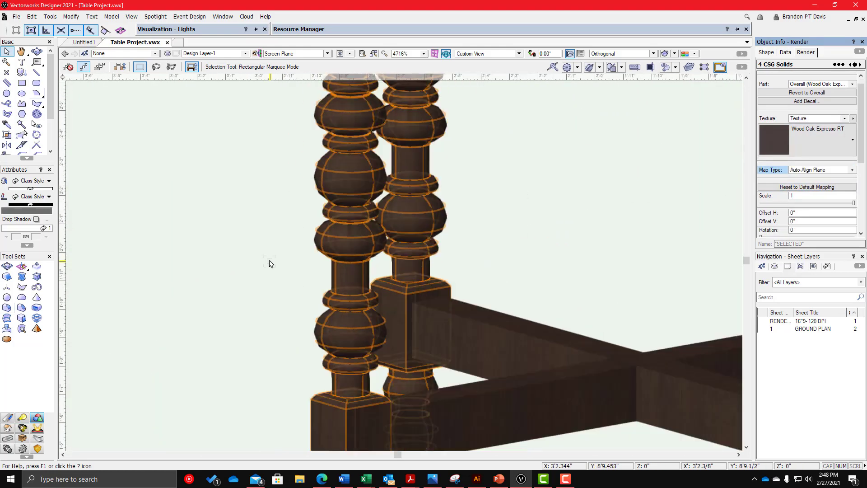
scroll(395, 316, "down", 4)
scroll(379, 246, "up", 4)
left_click(451, 306)
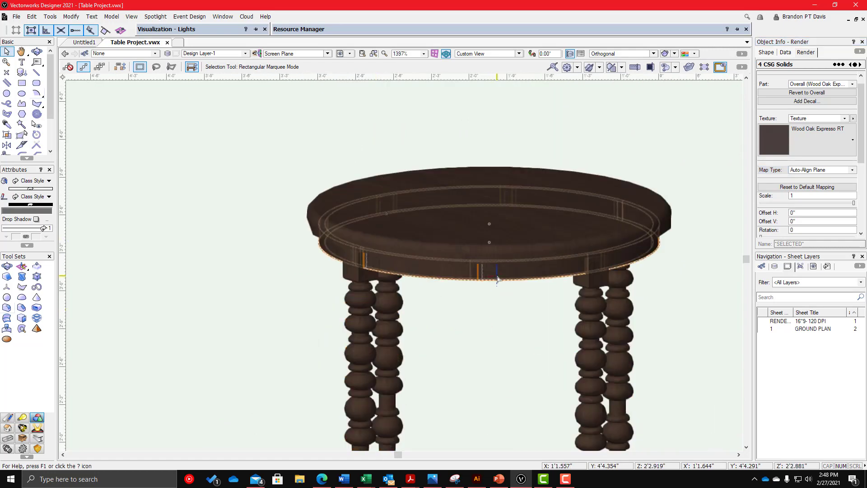
- Change the texture map type of the ring apron beneath the tabletop to Auto-Align Plane
scroll(497, 276, "up", 2)
left_click(449, 269)
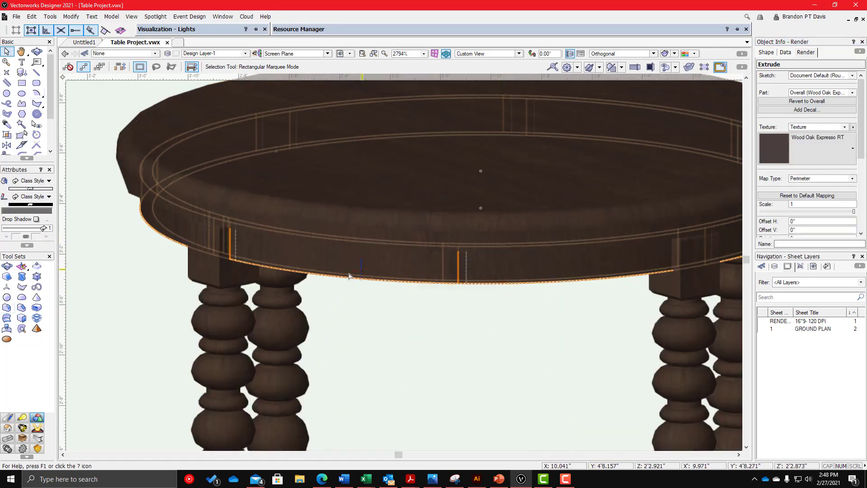
scroll(795, 190, "down", 1)
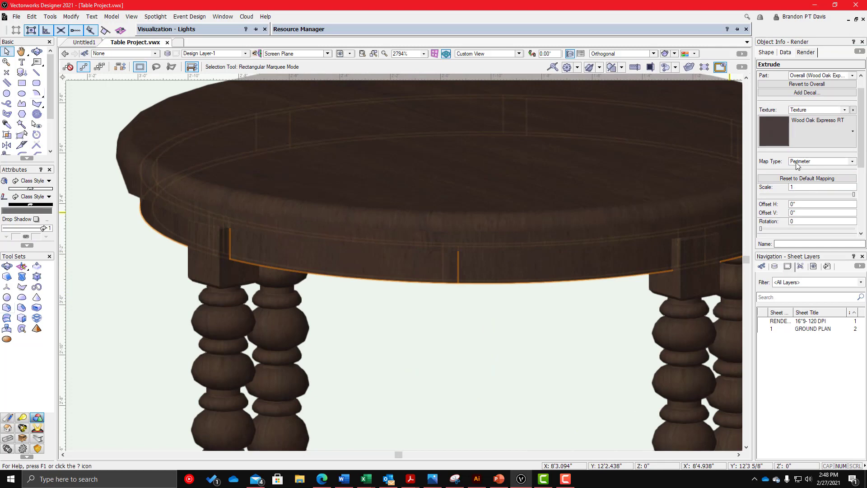
left_click(797, 165)
left_click(806, 176)
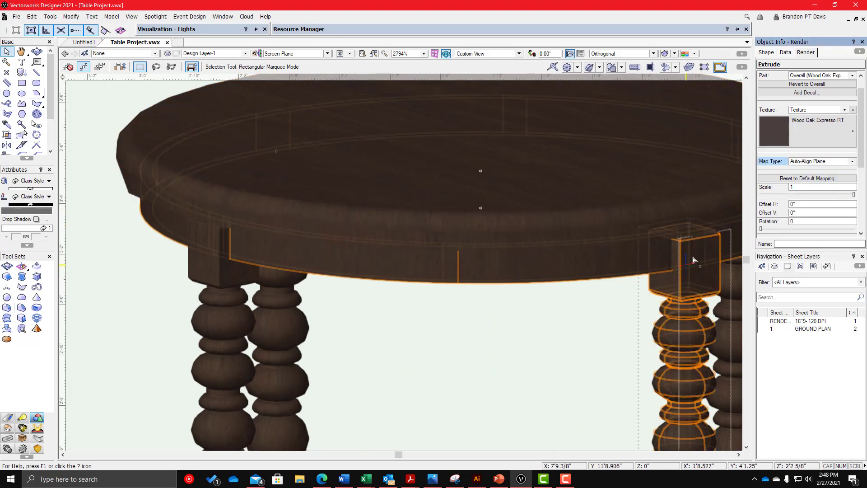
- Rotate the ring apron's texture mapping to 90 degrees and deselect the apron
scroll(797, 217, "down", 1)
left_click(797, 213)
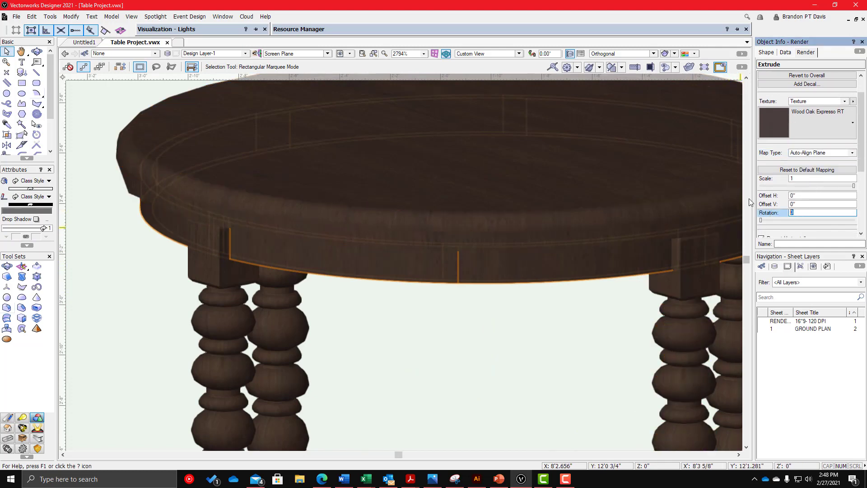
type("90")
key("Return")
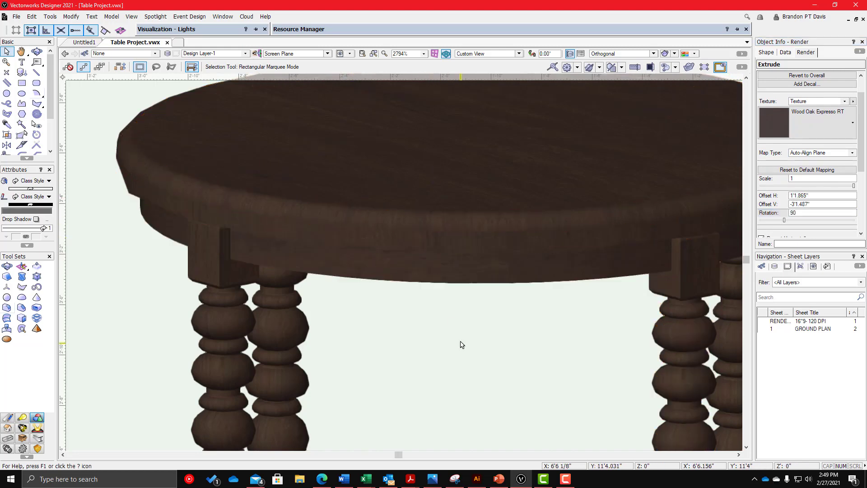
left_click(461, 345)
scroll(429, 320, "down", 2)
scroll(438, 291, "up", 2)
- Change the texture map type of the rounded tabletop to Auto-Align Plane and deselect it
left_click(442, 232)
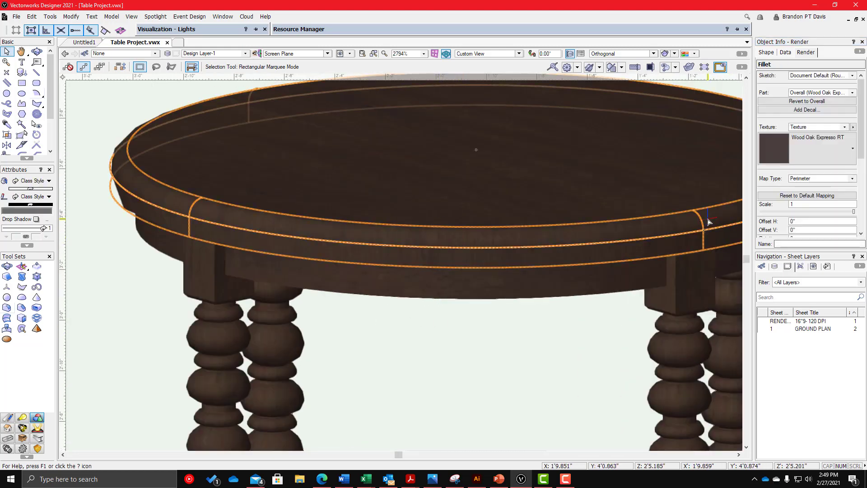
left_click(800, 128)
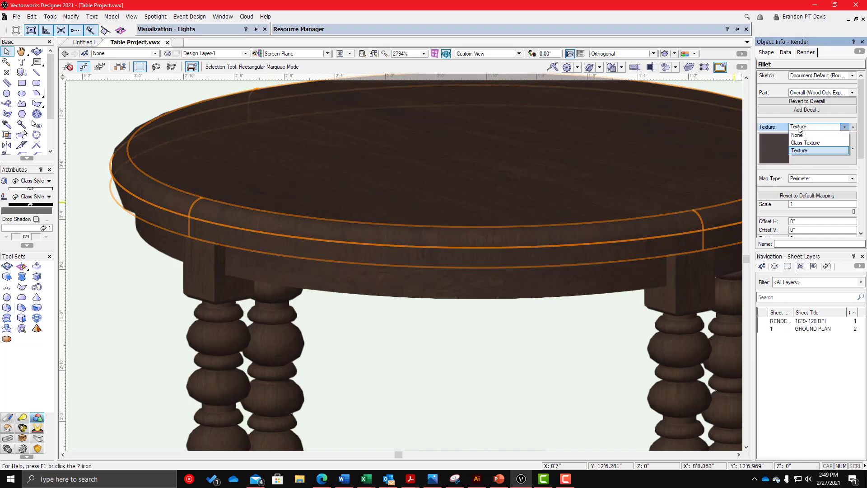
left_click(799, 149)
left_click(808, 178)
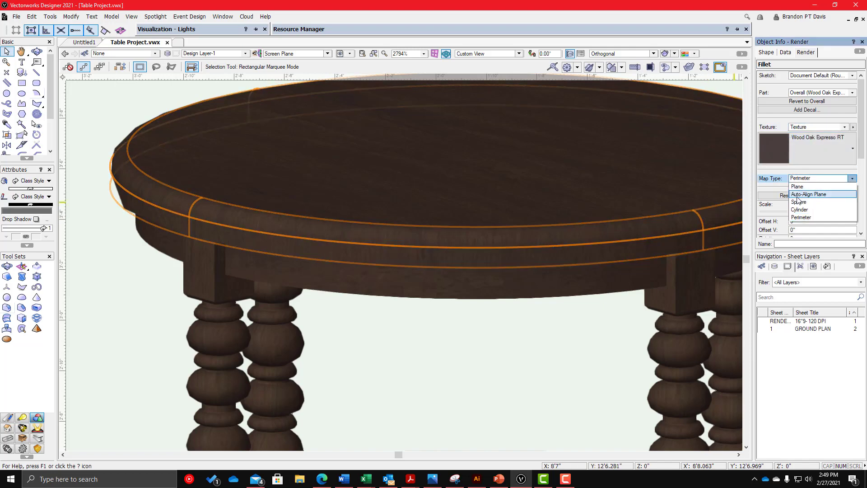
left_click(797, 197)
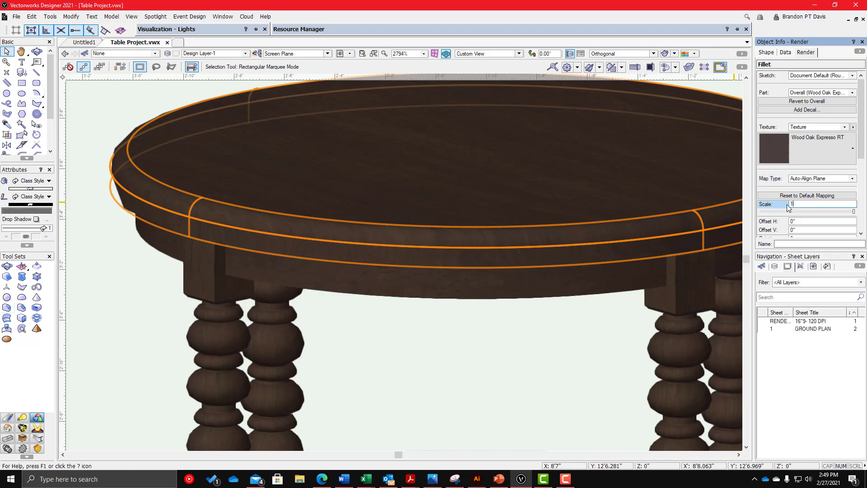
scroll(798, 238, "down", 1)
left_click(510, 346)
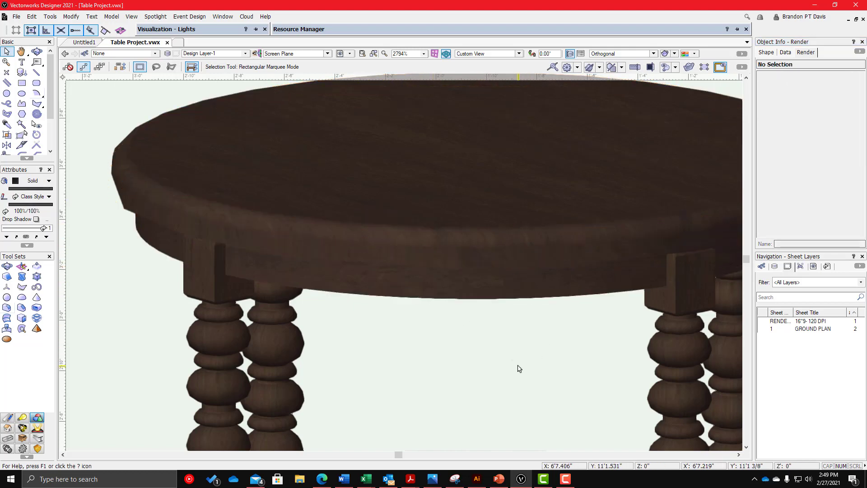
- Rotate the rounded tabletop's texture mapping to 90 degrees and clear the selection
left_click(708, 258)
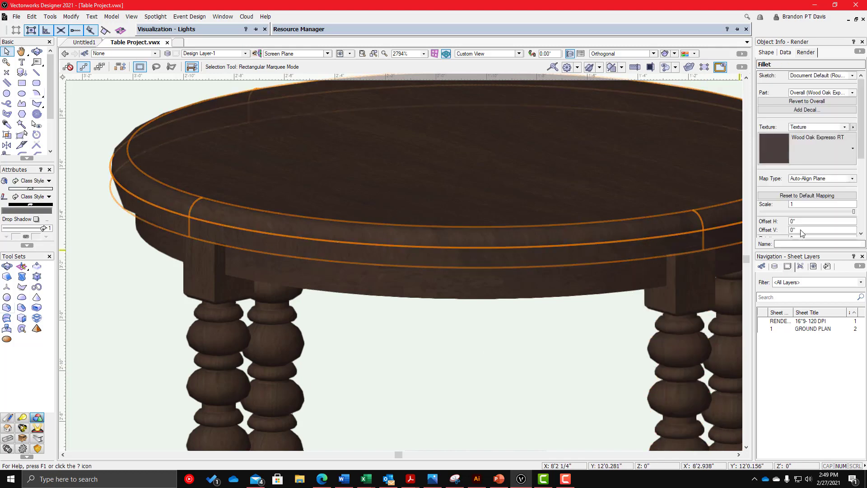
scroll(791, 201, "down", 1)
left_click(803, 215)
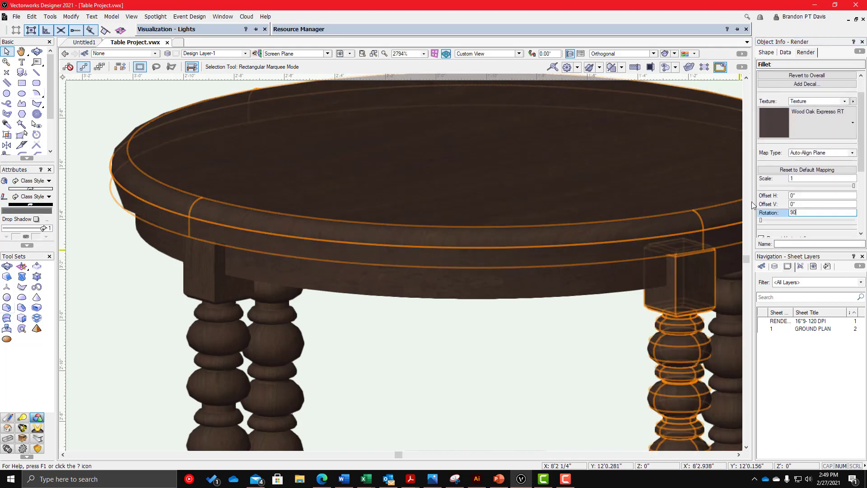
key("Return")
left_click(448, 368)
- Set the texture rotation of the crossing stretchers to 30 degrees
scroll(449, 273, "down", 5)
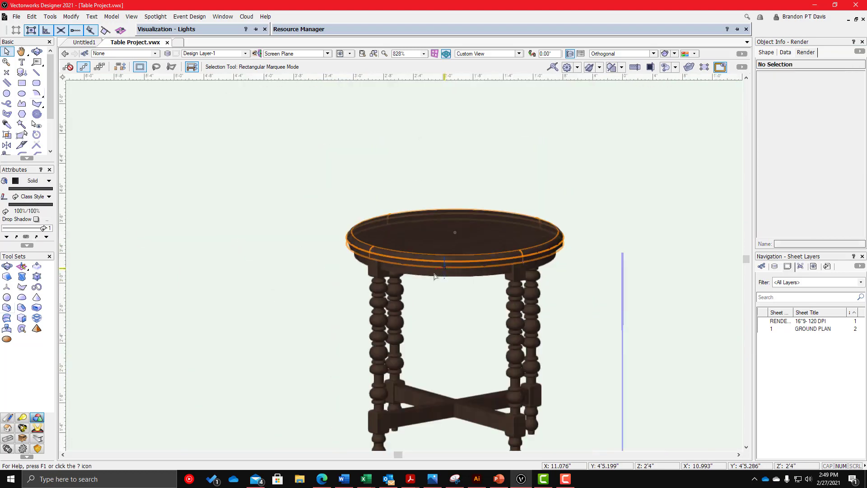
scroll(399, 347, "up", 8)
left_click(399, 347)
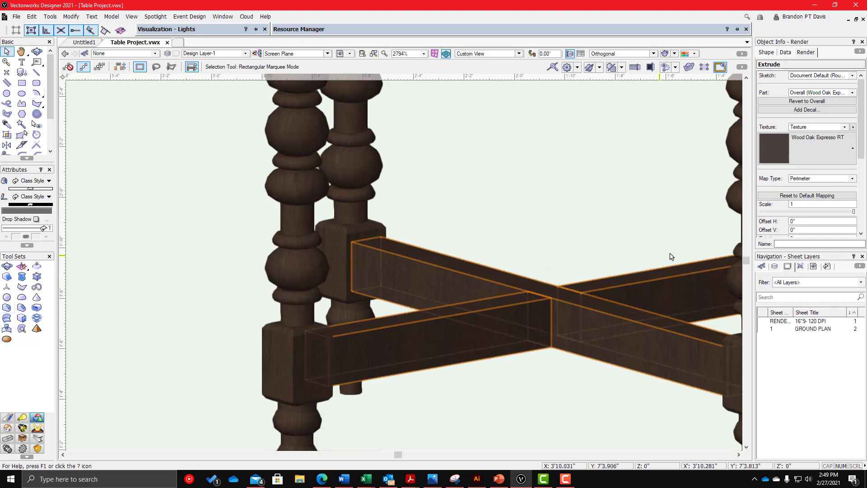
scroll(791, 231, "down", 1)
left_click(793, 231)
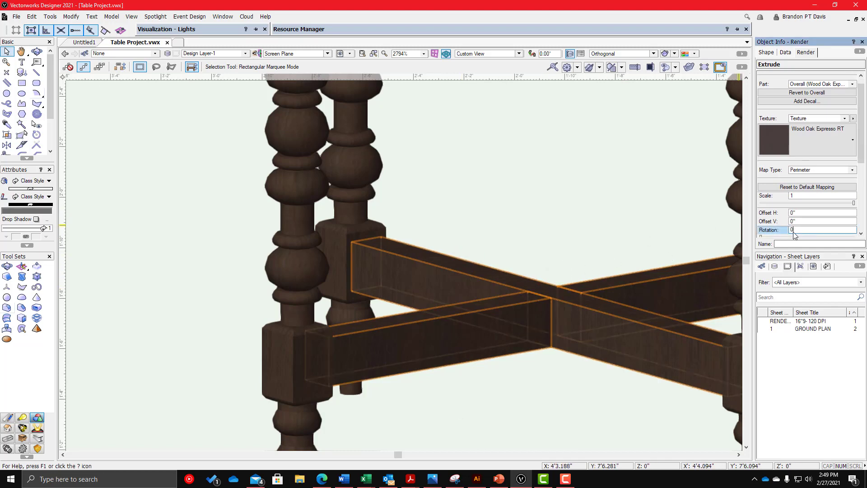
type("30")
key("Return")
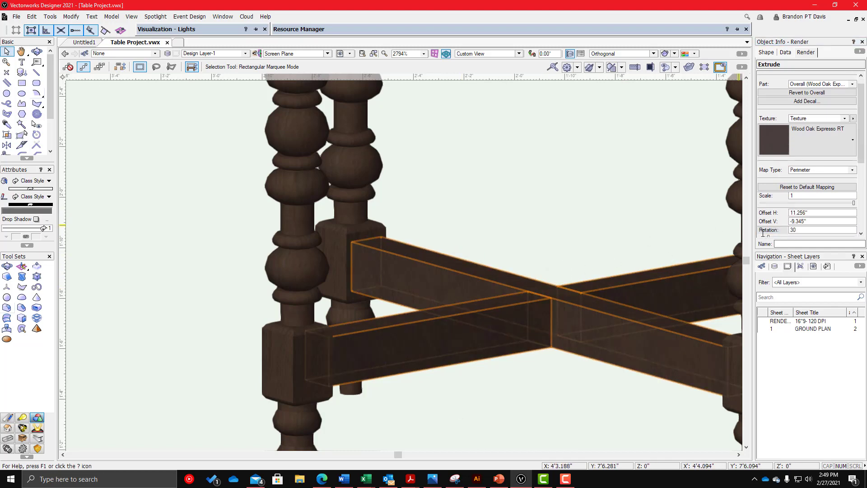
left_click(555, 354)
- Separate the crossing stretchers into individual extrudes and set the texture rotation of the two short pieces to 90 degrees
left_click(591, 331)
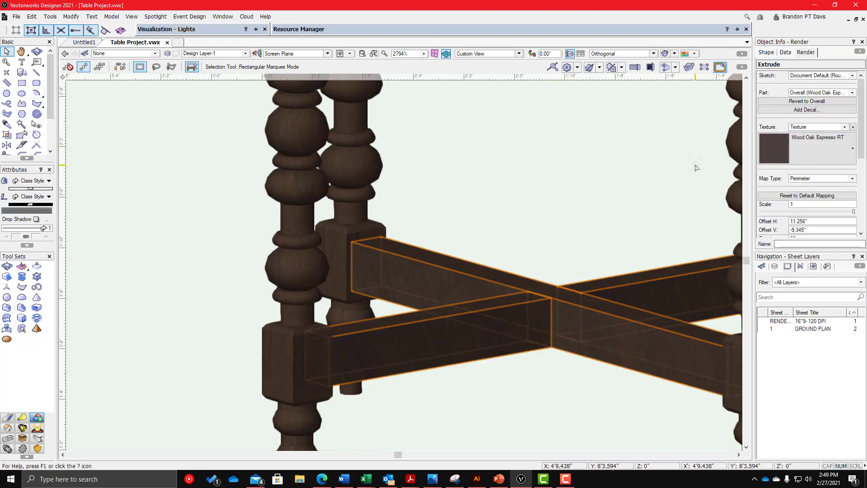
left_click(518, 253)
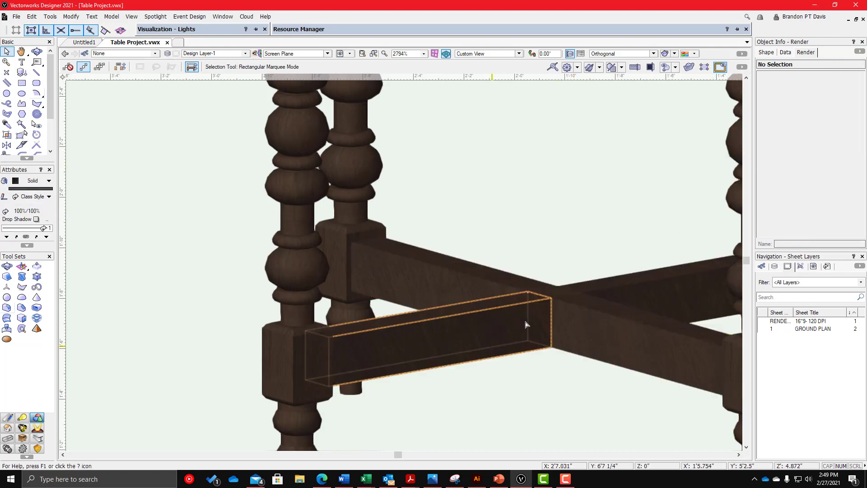
left_click(651, 299)
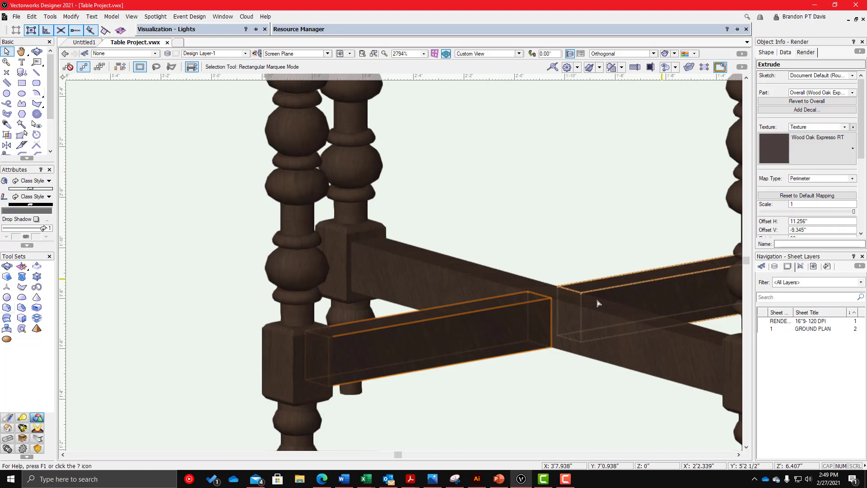
scroll(806, 208, "down", 3)
left_click(806, 204)
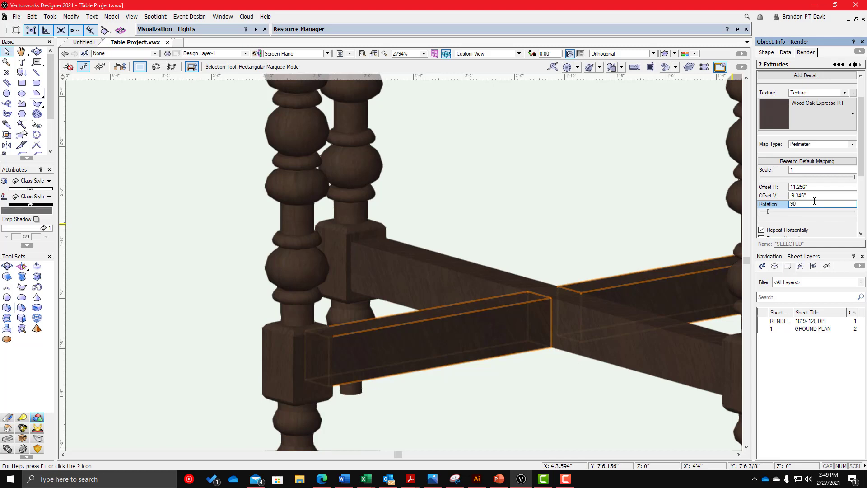
key("Return")
left_click(553, 204)
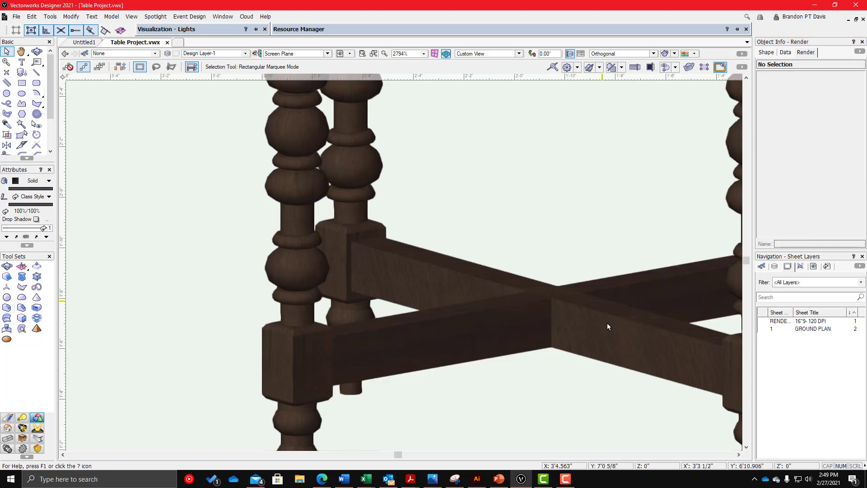
- Set the texture rotation of the long continuous stretcher to 90 degrees and deselect it
left_click(607, 323)
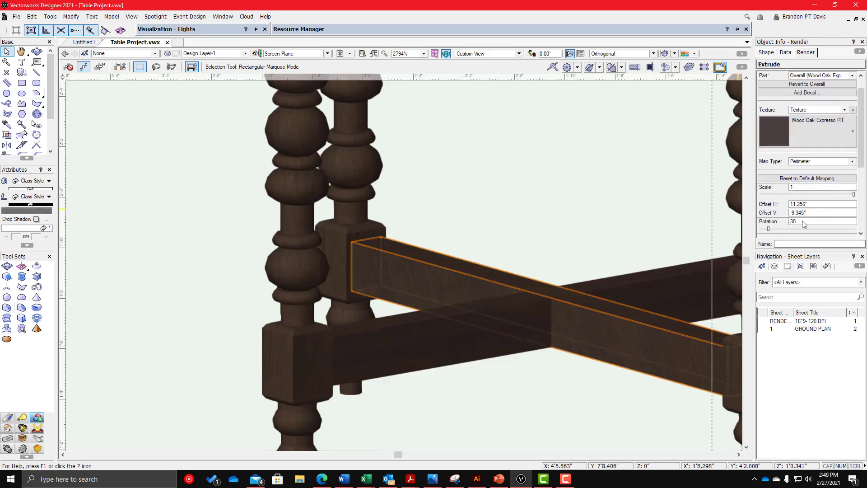
double_click(803, 221)
type("90")
key("Return")
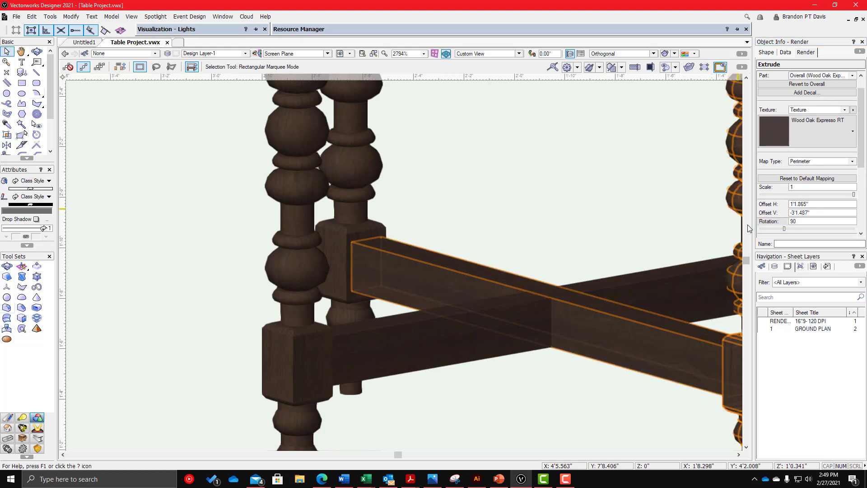
scroll(452, 216, "up", 3)
left_click(452, 216)
- Look over the whole textured table in 3D and return the drawing to the Top/Plan view
scroll(453, 216, "down", 9)
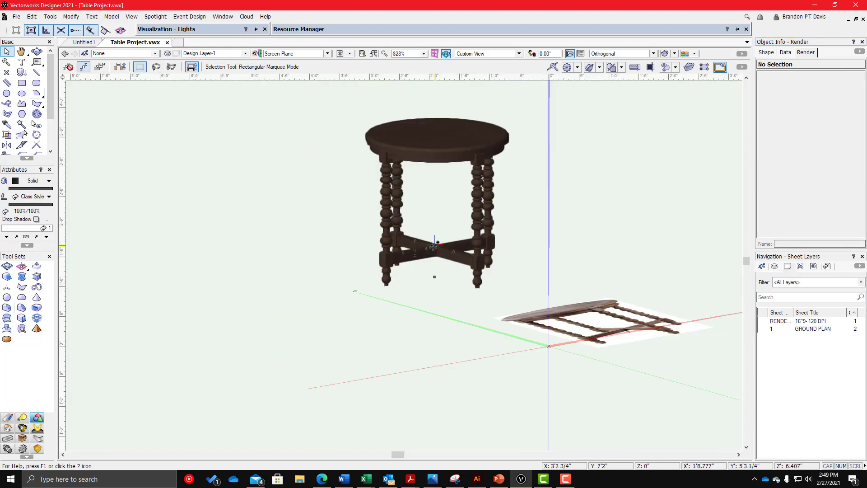
mouse_move(548, 207)
middle_mouse_down("ctrl")
mouse_move(372, 184)
mouse_move(484, 164)
mouse_move(546, 211)
middle_mouse_up("ctrl")
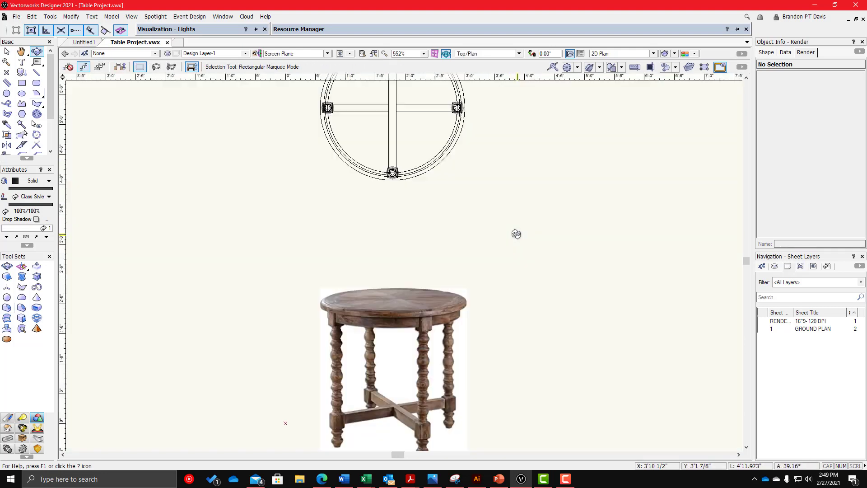
key("F5")
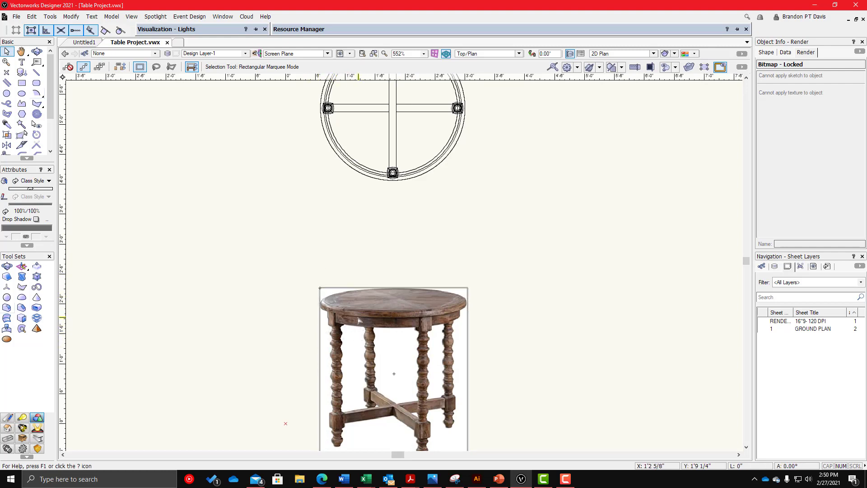
- Unlock the reference photo of the table below the plan and delete it
middle_click_drag(396, 361, 400, 337)
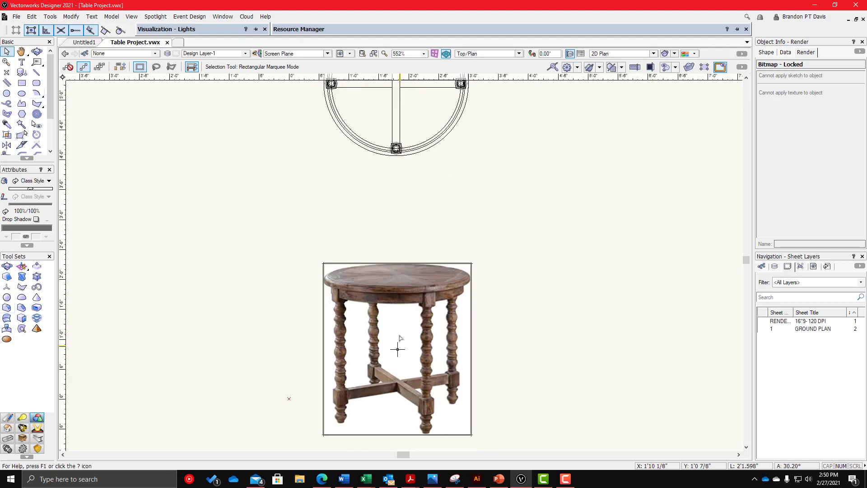
right_click(388, 312)
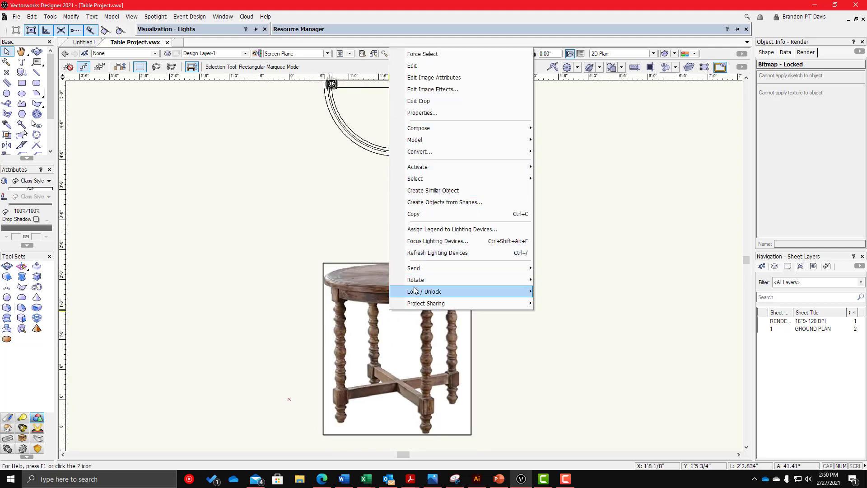
mouse_move(415, 294)
left_click(553, 302)
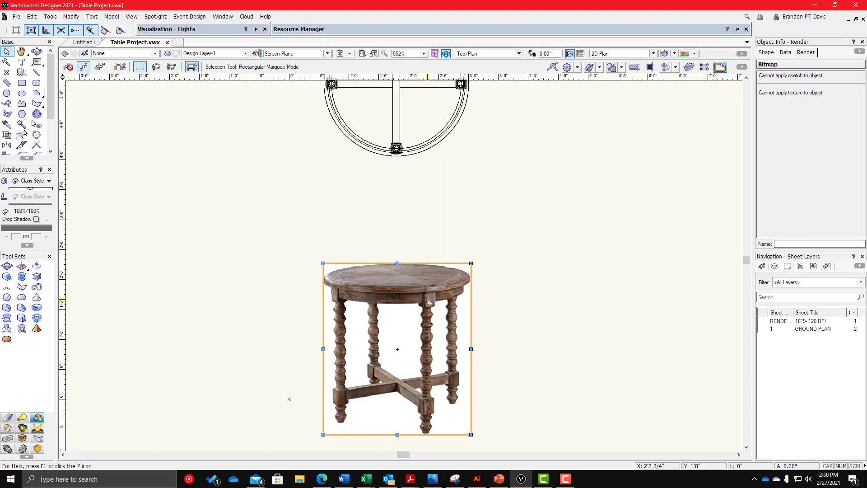
key("Delete")
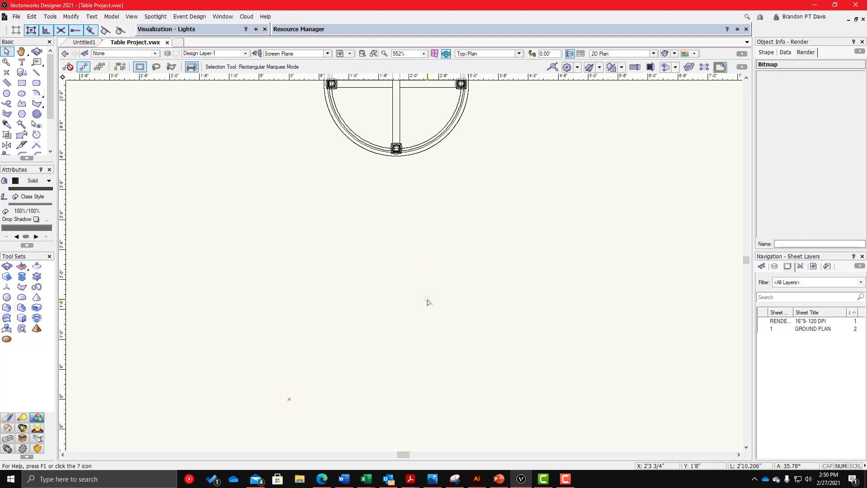
- Select the whole table in plan and move it by its center point onto the drawing origin, then deselect it
scroll(444, 299, "down", 2)
scroll(399, 226, "up", 2)
left_click_drag(333, 115, 562, 262)
scroll(451, 189, "up", 3)
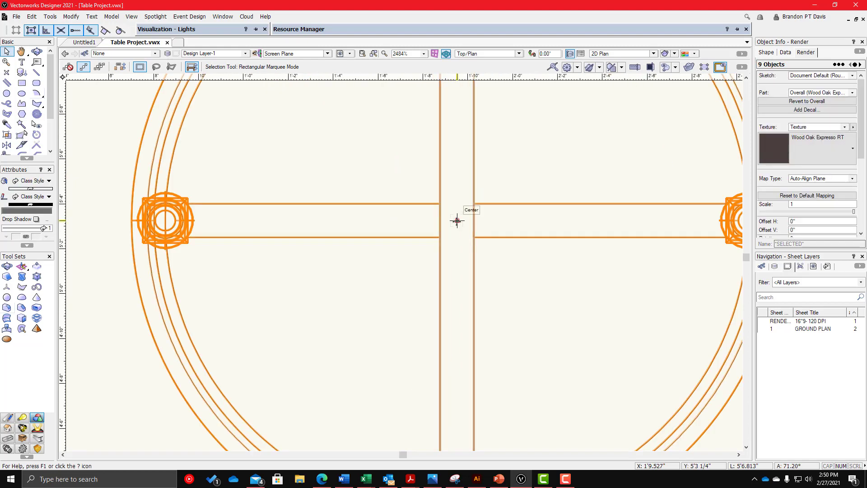
scroll(544, 182, "down", 6)
left_click_drag(457, 221, 430, 345)
scroll(500, 305, "up", 4)
scroll(439, 219, "down", 2)
left_click(325, 243)
- Create a symbol named TABLE from all unlocked table parts, leaving the instance in place and storing it at the top level of Table Project.vwx
middle_click_drag(325, 243, 432, 181, "ctrl")
scroll(347, 221, "down", 1)
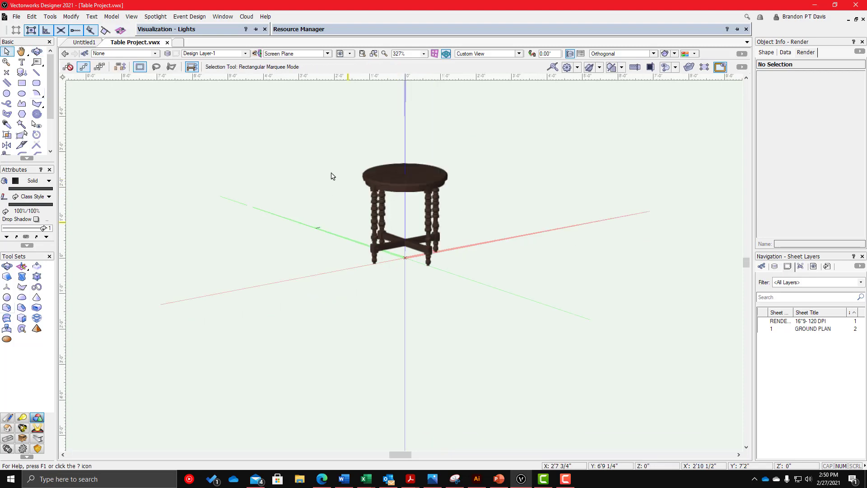
left_click_drag(271, 130, 517, 304)
scroll(403, 205, "up", 3)
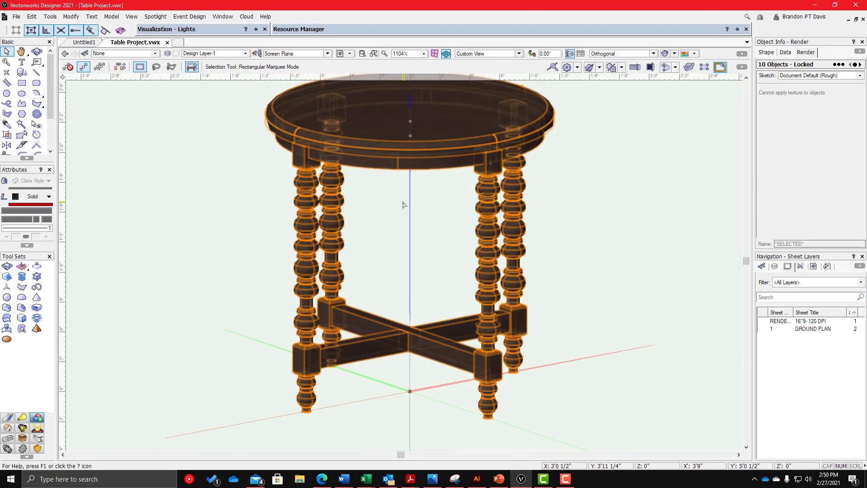
key("ctrl+k")
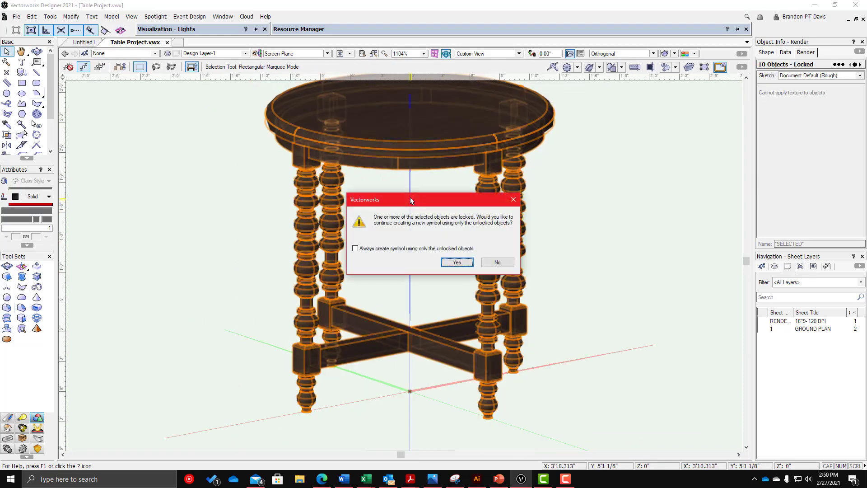
left_click(502, 263)
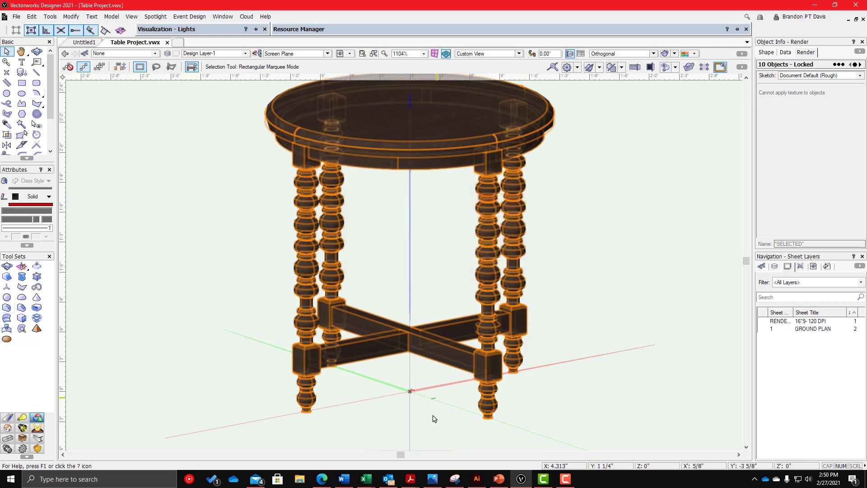
scroll(317, 320, "down", 1)
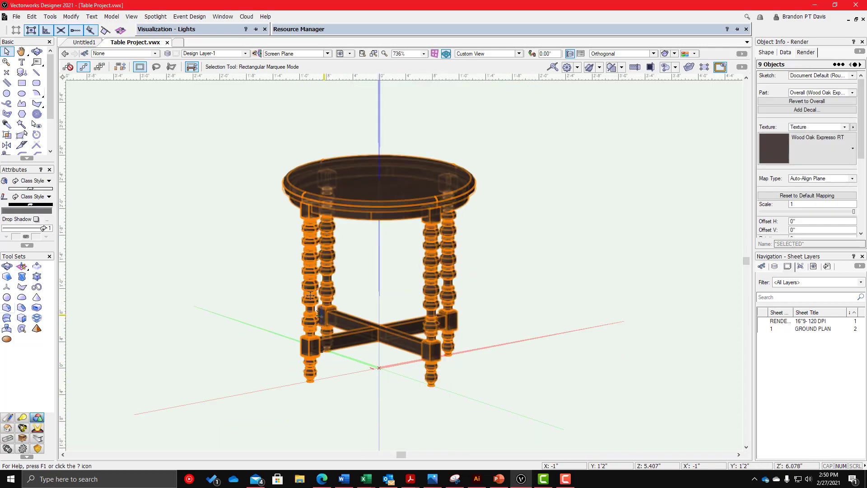
key("ctrl+k")
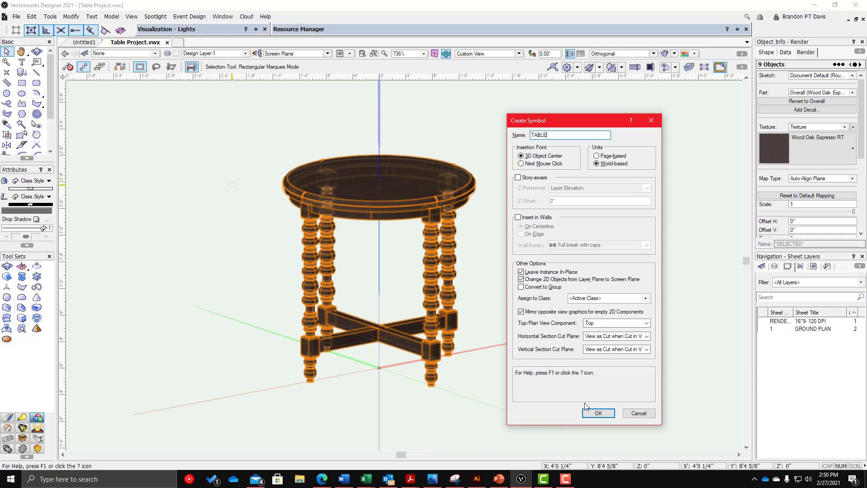
left_click(598, 412)
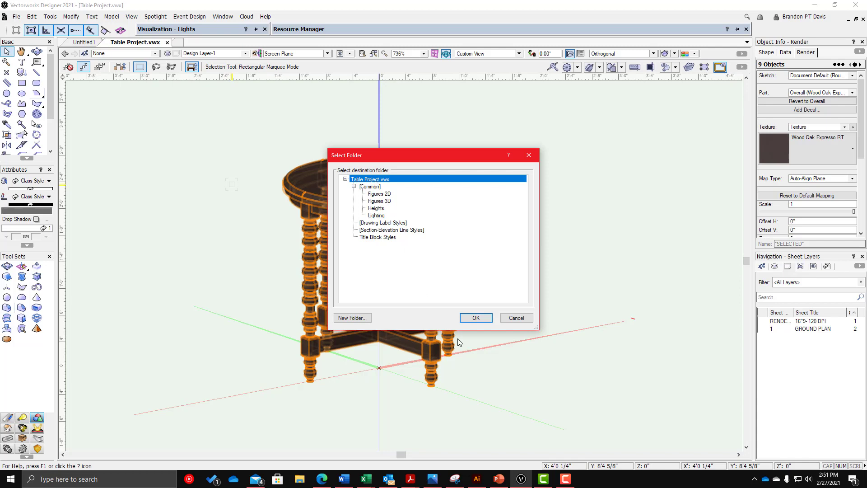
left_click(477, 318)
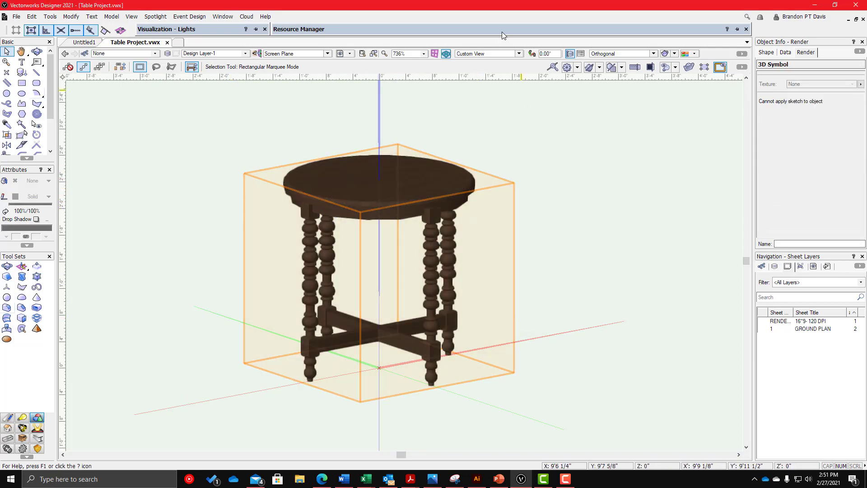
- Filter the Resource Manager to Symbols/Plug-In Objects and locate the TABLE symbol in Table Project.vwx
left_click(502, 32)
left_click(513, 41)
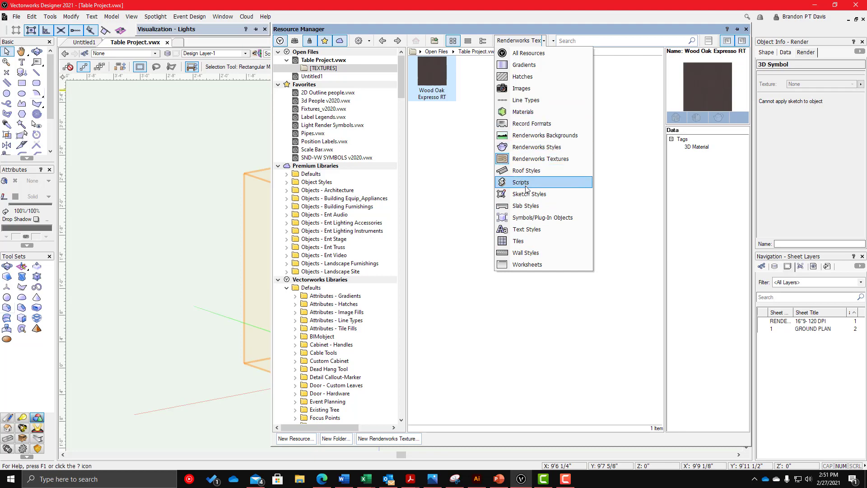
left_click(526, 218)
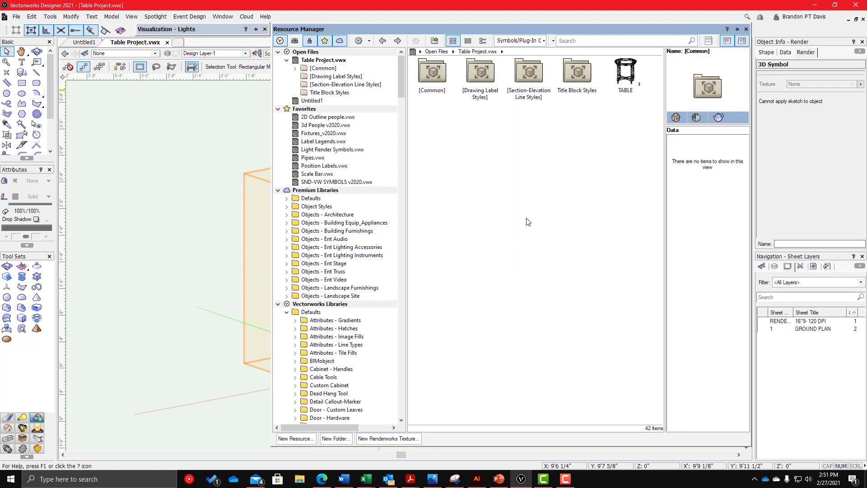
left_click(626, 72)
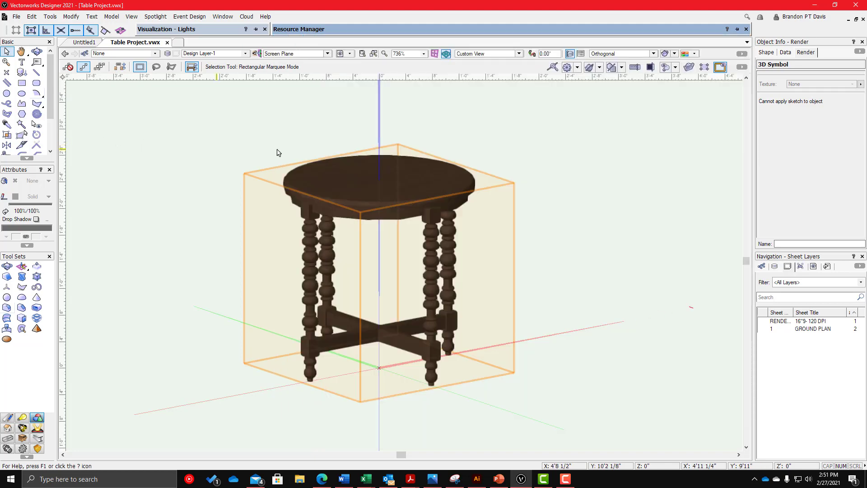
- Switch to Top/Plan view and open the 2D components of the TABLE symbol for editing
left_click(480, 63)
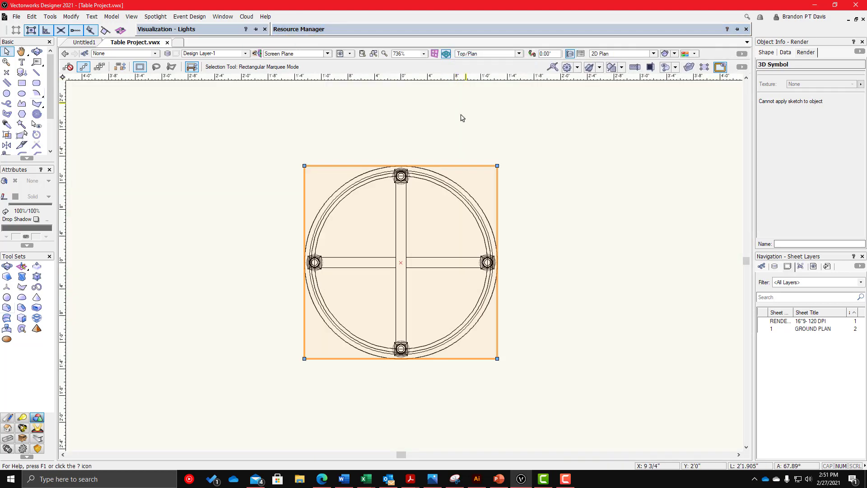
double_click(354, 199)
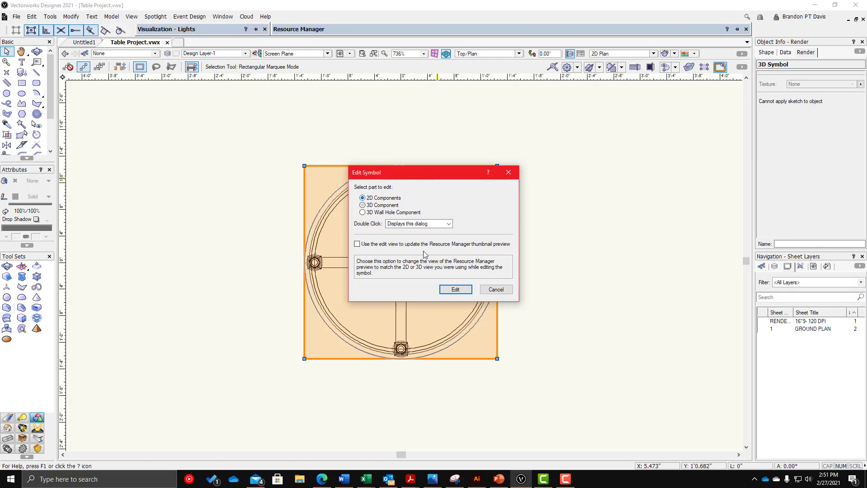
left_click(444, 289)
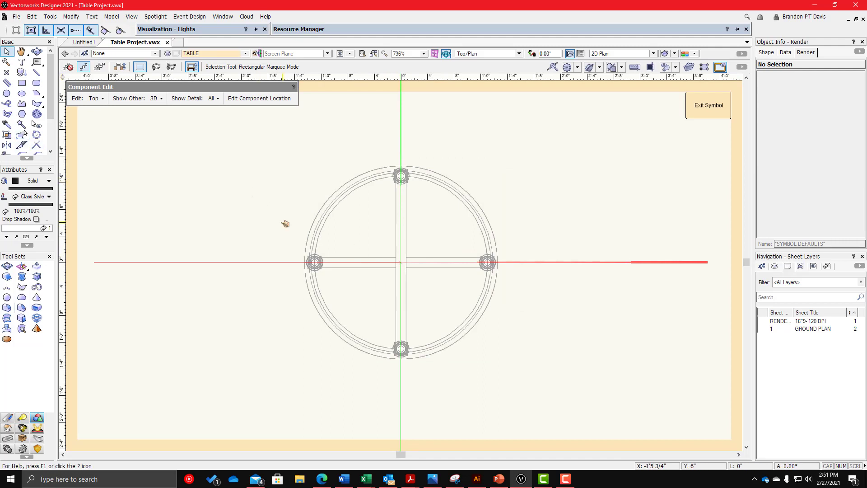
- Draw a circle of 1'2.5" radius from the symbol's center out to the tabletop's outer edge
key("6")
left_click(400, 262)
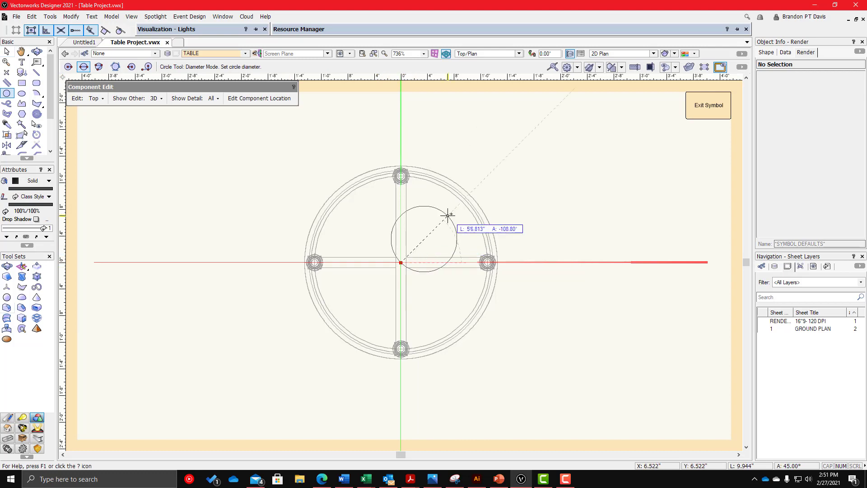
left_click(68, 67)
scroll(398, 162, "up", 1)
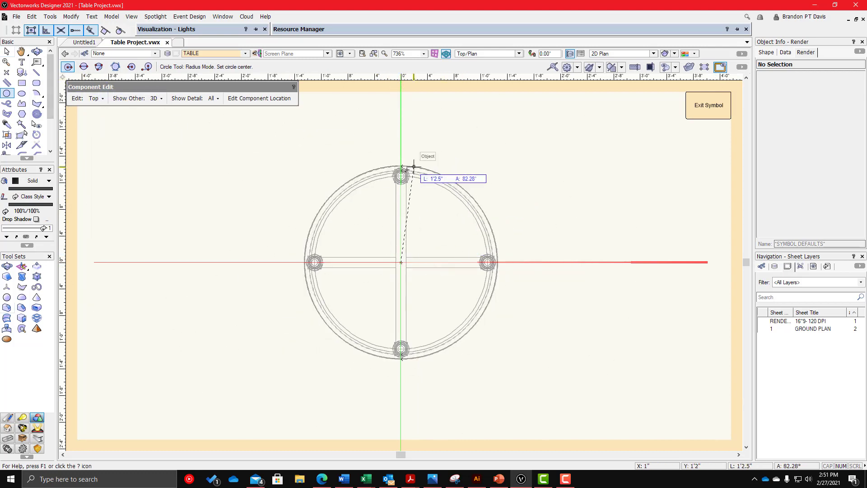
scroll(389, 162, "up", 1)
left_click(393, 161)
scroll(388, 161, "down", 2)
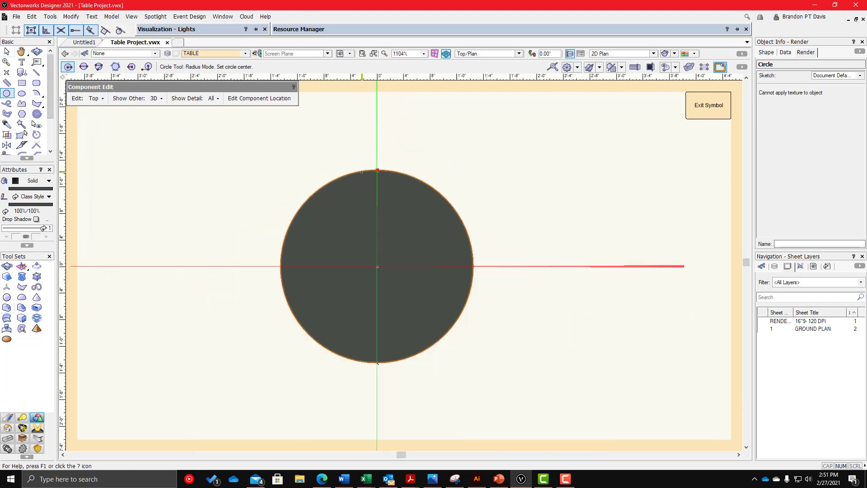
- Assign the circle to class [2D]-2. MEDIUM, make all its attributes by class, and deselect it
left_click(766, 53)
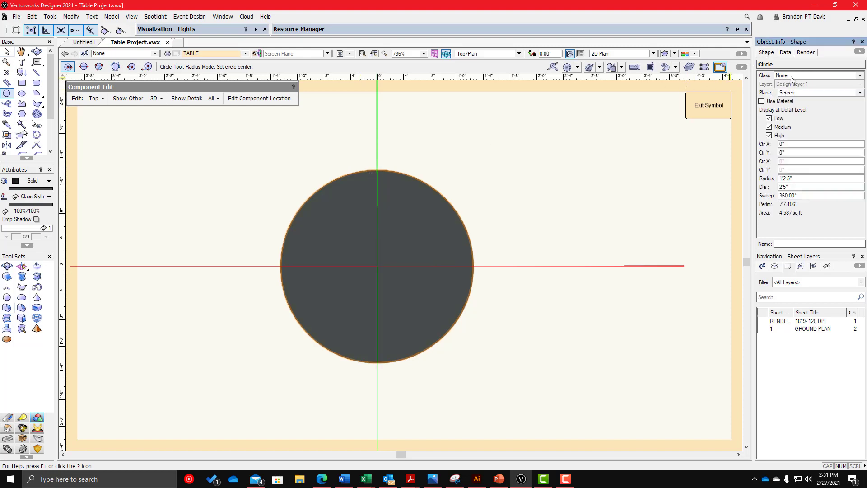
left_click(791, 75)
left_click(758, 110)
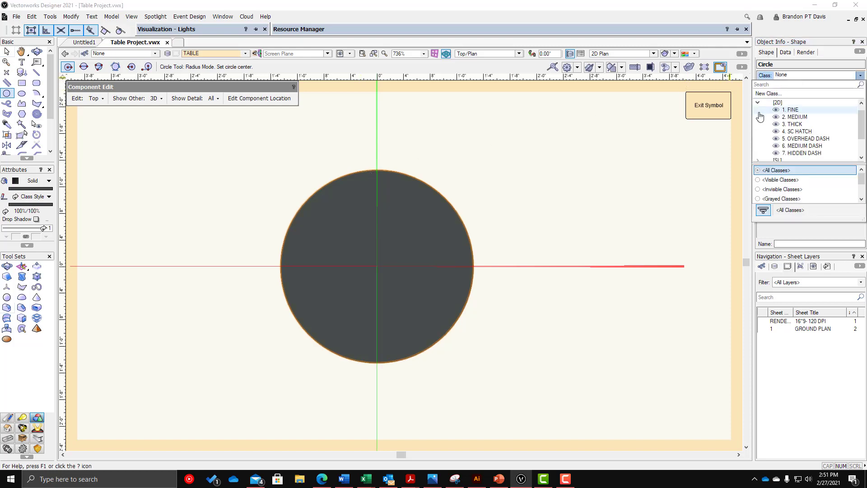
left_click(797, 117)
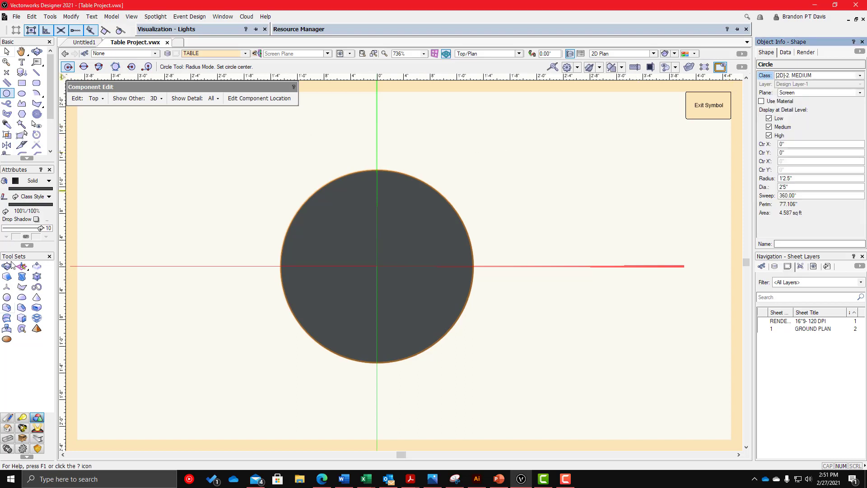
left_click(28, 245)
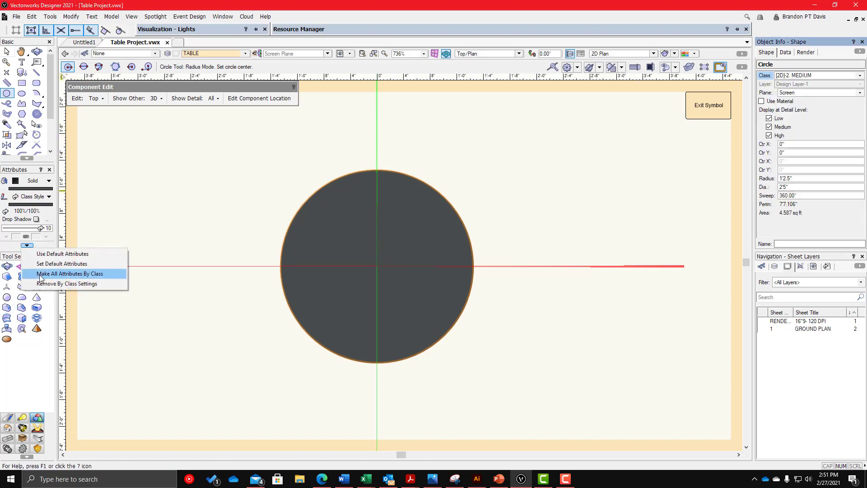
left_click(68, 273)
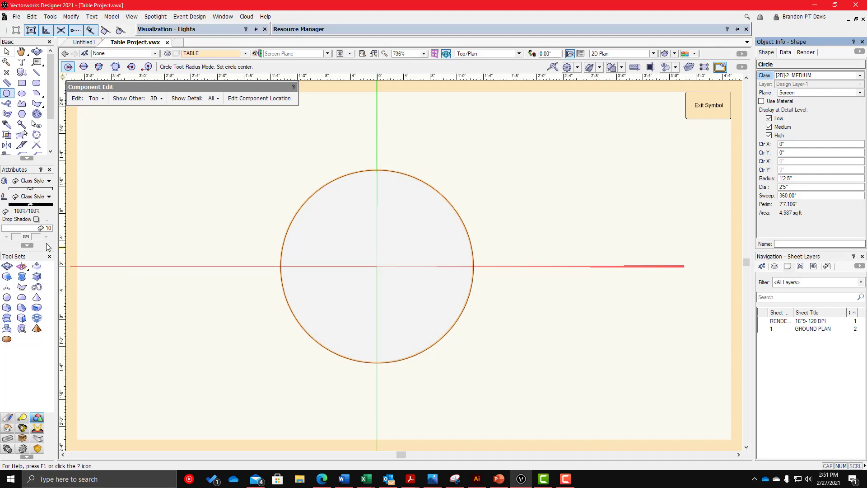
left_click(177, 174)
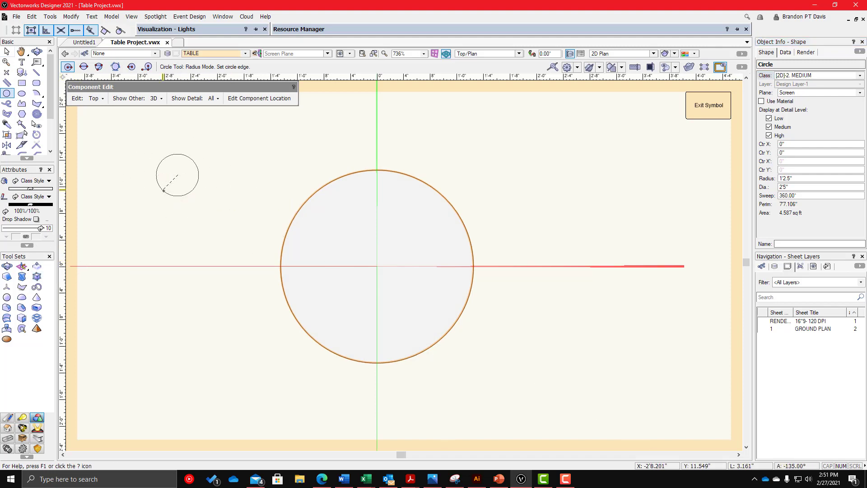
key("Escape")
key("x")
key("x")
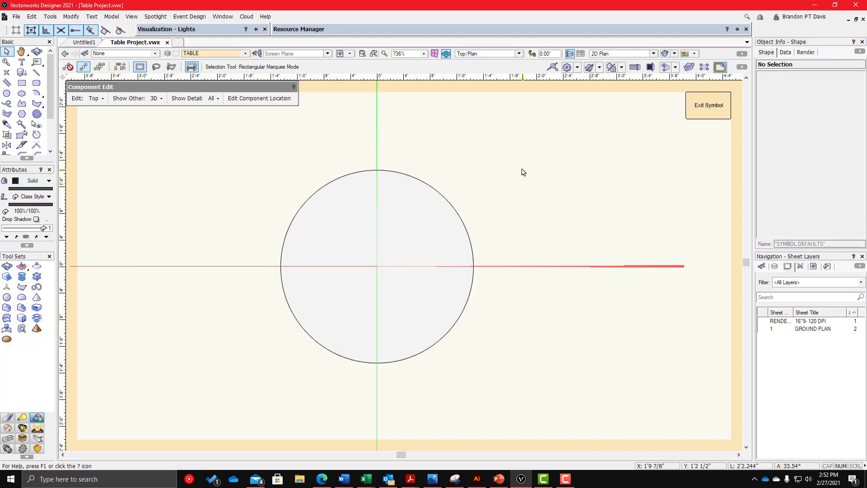
- Exit the symbol, accept its conversion to a hybrid symbol, and inspect the table in 3D
left_click(709, 106)
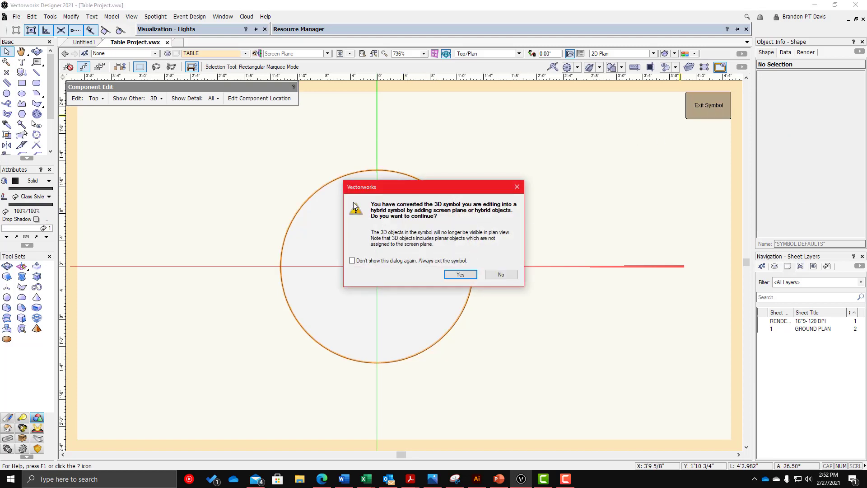
left_click(461, 274)
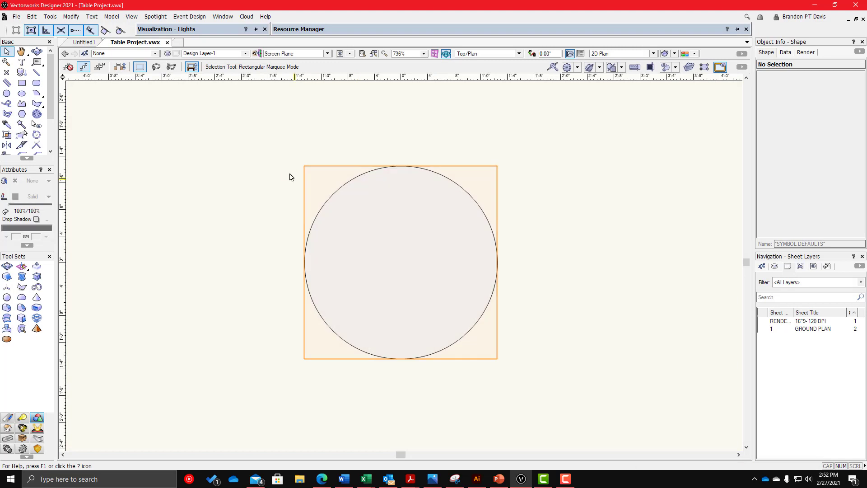
left_click(260, 176)
middle_click_drag(264, 173, 387, 155, "ctrl")
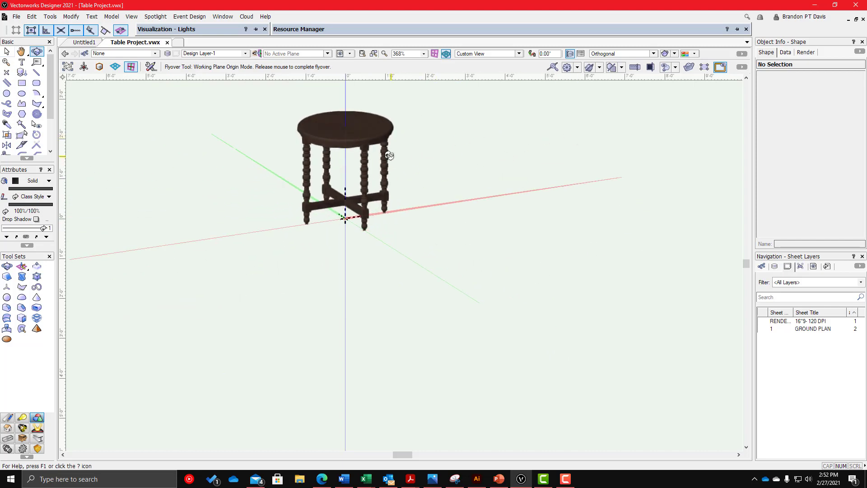
scroll(303, 141, "up", 3)
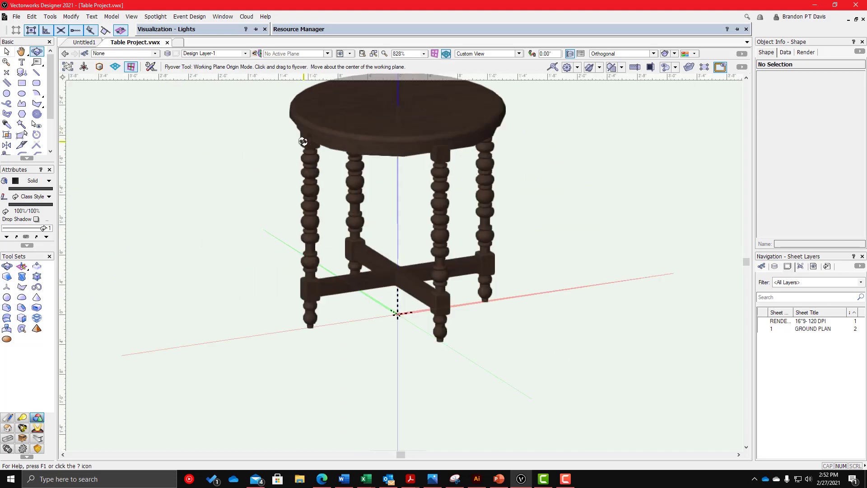
left_click_drag(491, 215, 588, 205)
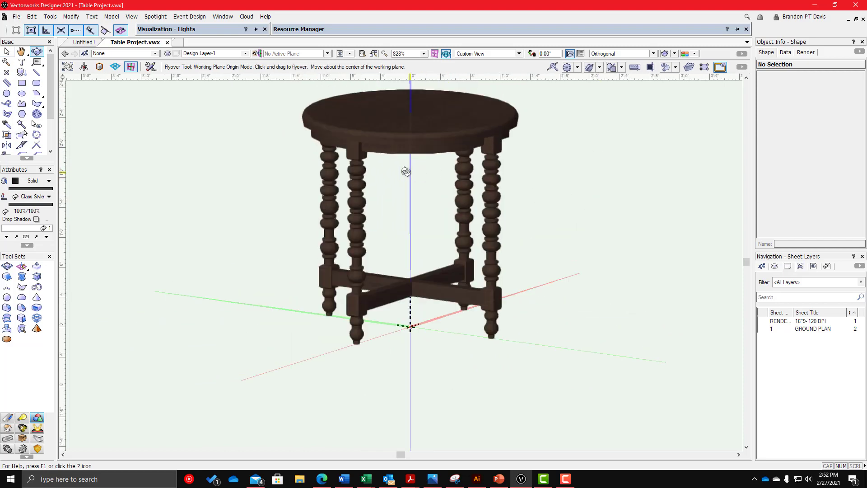
- Return the drawing to Top/Plan view and save the Table Project file
key("F5")
left_click(16, 16)
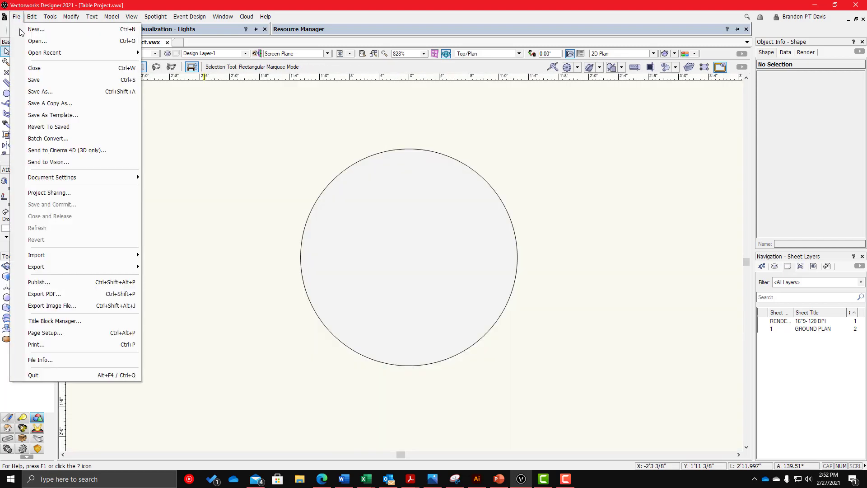
left_click(38, 81)
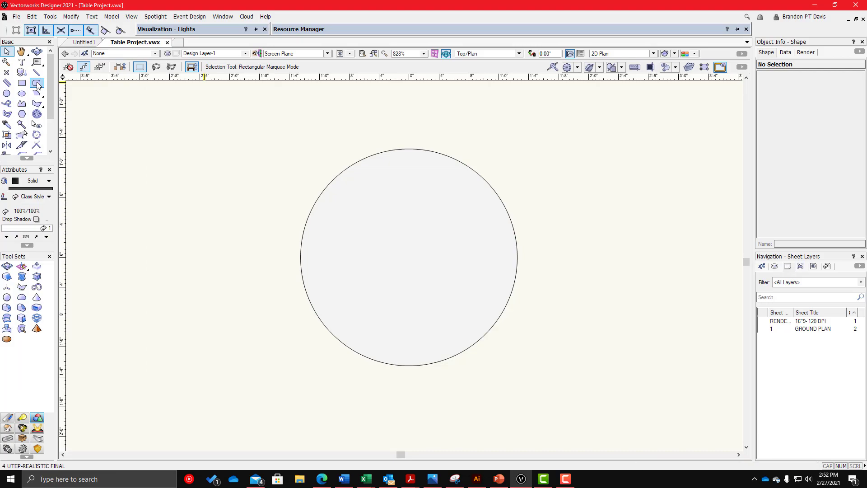